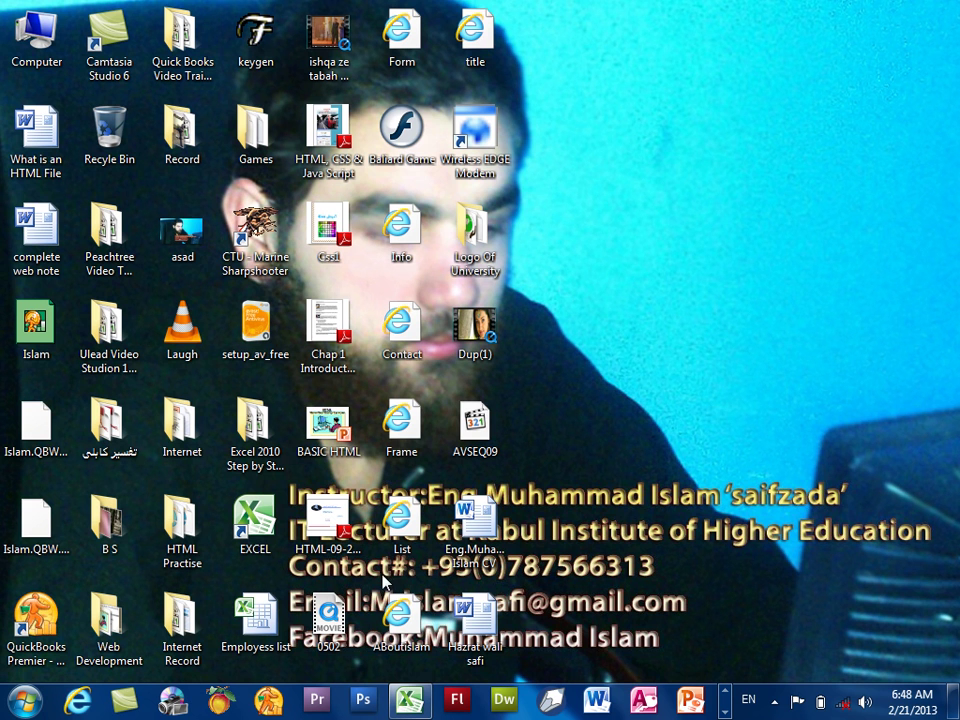
Open a blank Excel workbook and select cell A1 on Sheet1
left_click(410, 700)
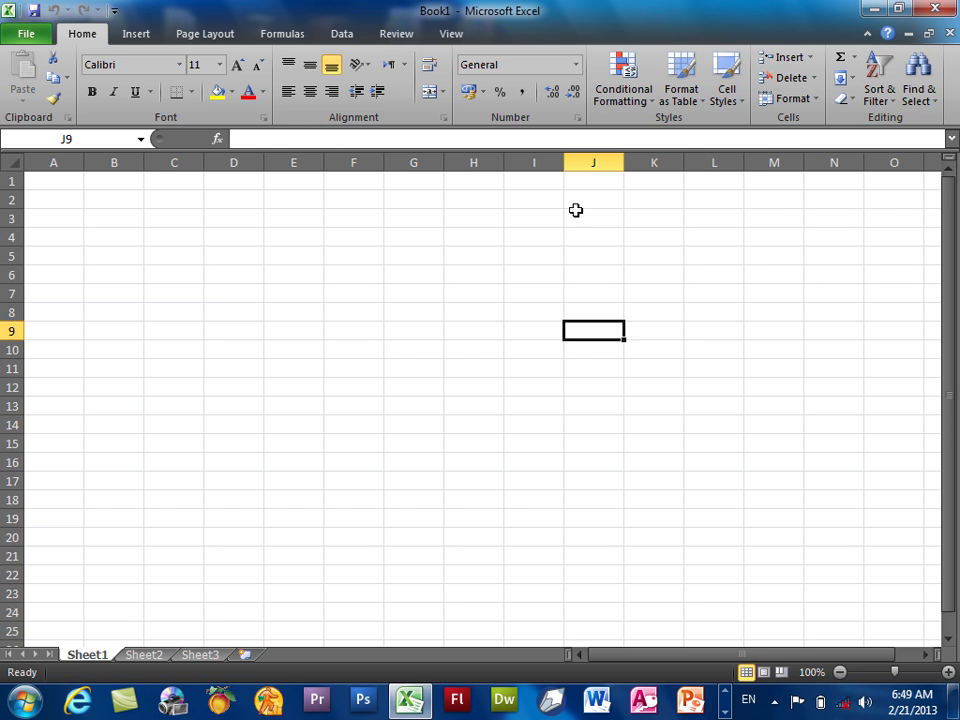
left_click(797, 104)
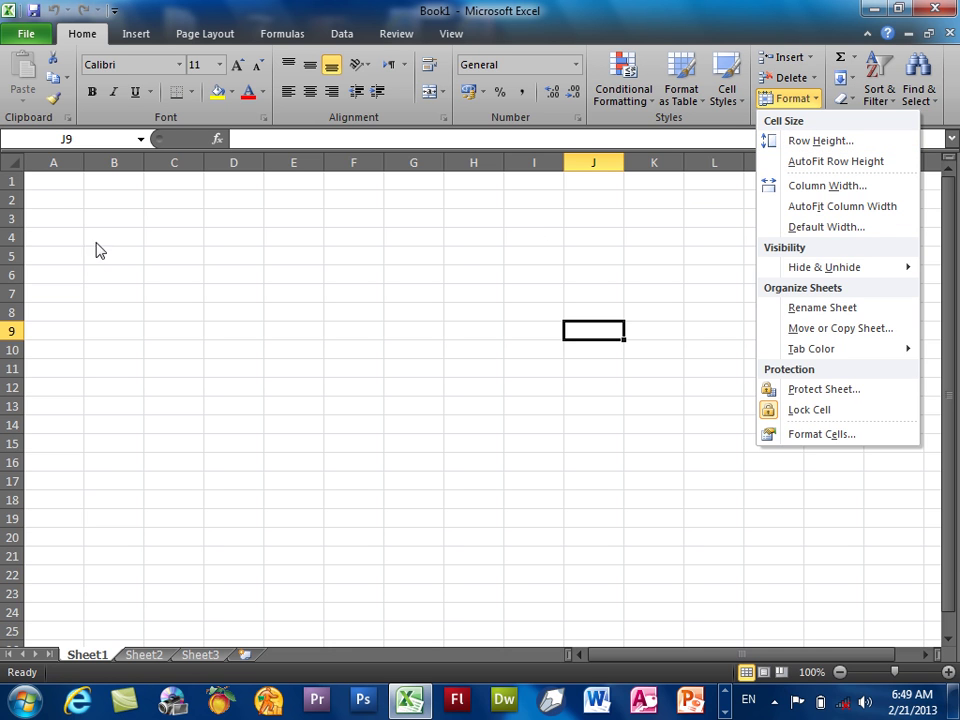
left_click(66, 182)
Enter the headers Item, Price, Qty and Net Cost in A1:D1
left_click(72, 184)
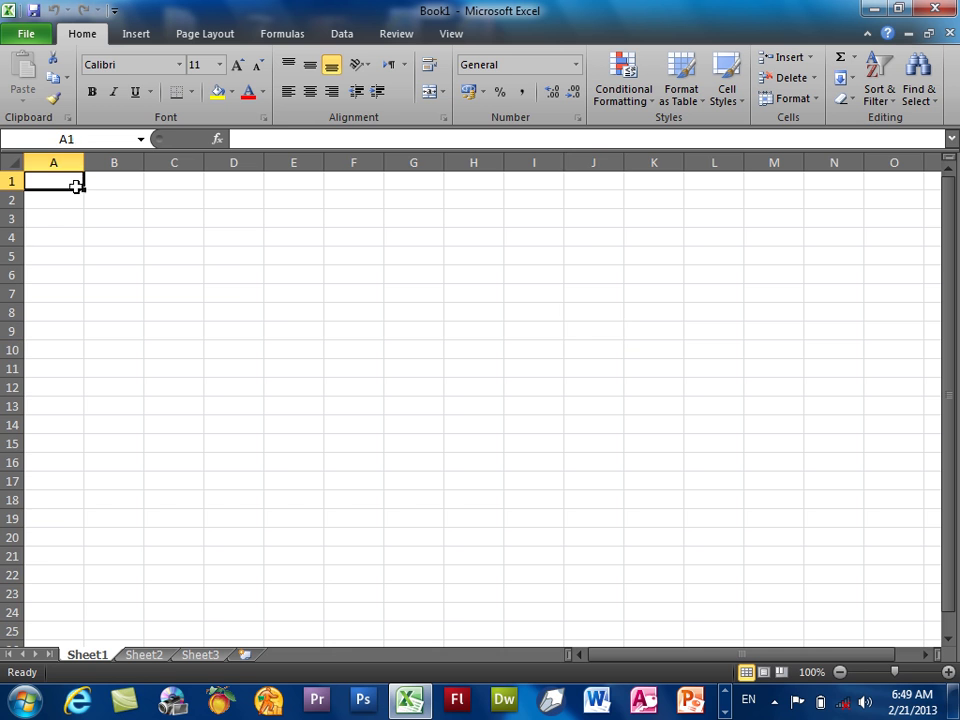
type("Item")
key("Tab")
type("Price")
key("Tab")
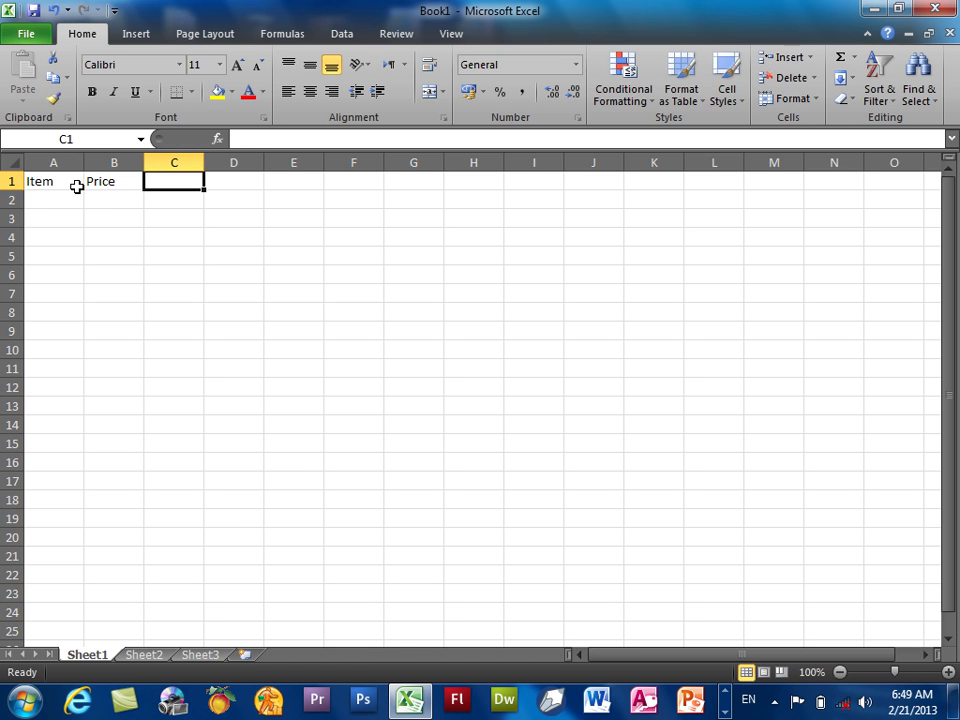
type("Qty")
key("Tab")
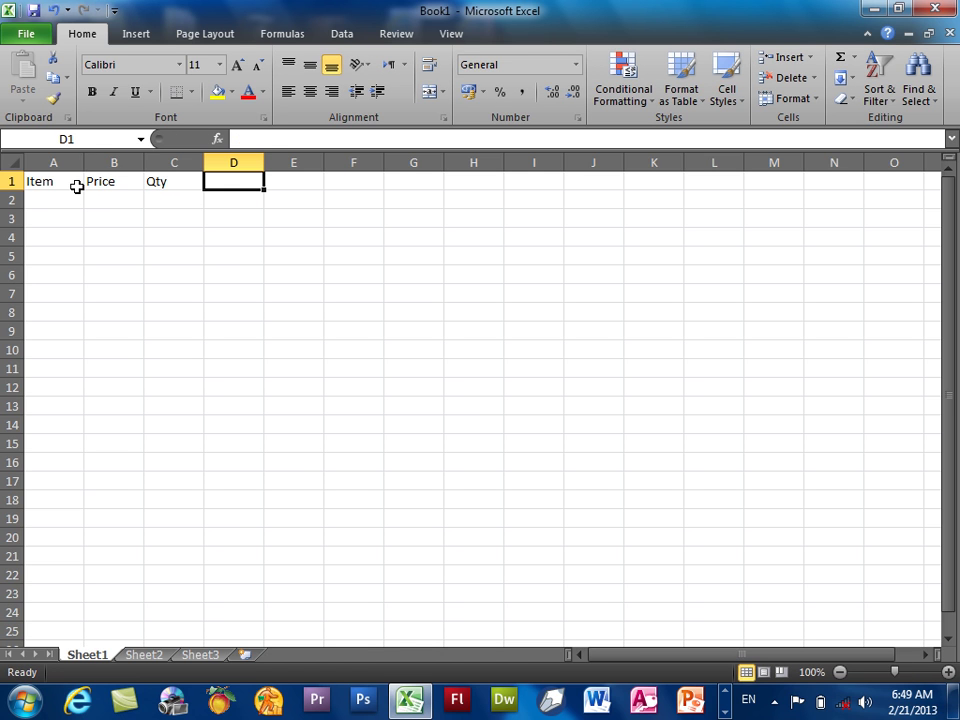
type("netCo")
key("BackSpace")
key("BackSpace")
key("BackSpace")
key("BackSpace")
key("BackSpace")
type("nE")
key("BackSpace")
key("BackSpace")
type("Net Cost")
key("Return")
List the items CPU, Monitor and Keyboard in A2:A4
key("Left")
key("Left")
key("Left")
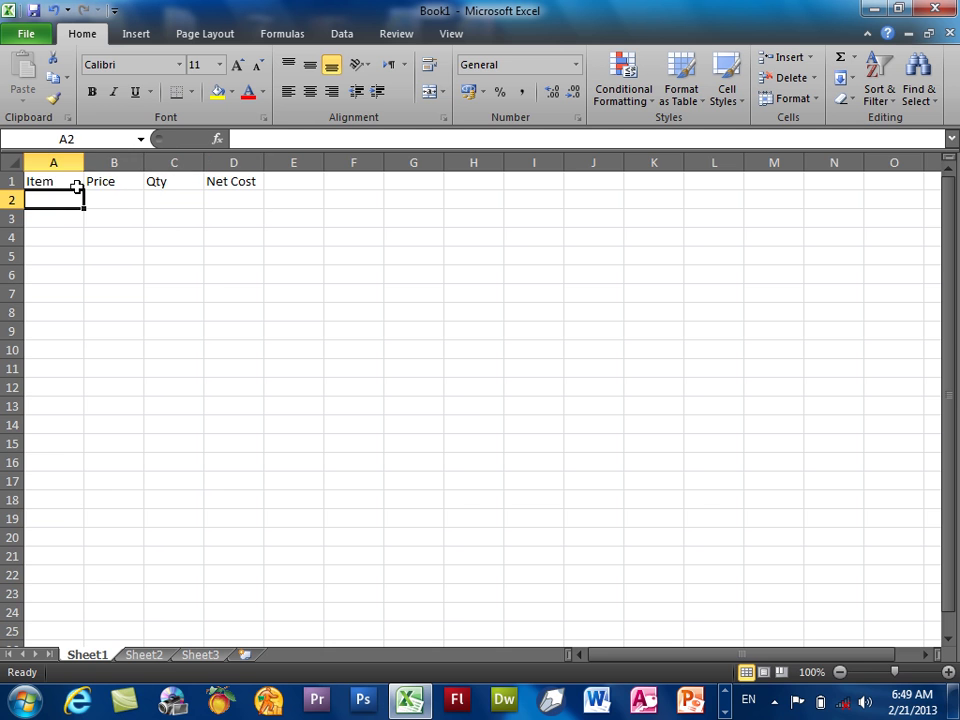
type("CPU")
key("Return")
type("Mp")
key("BackSpace")
type("onitor")
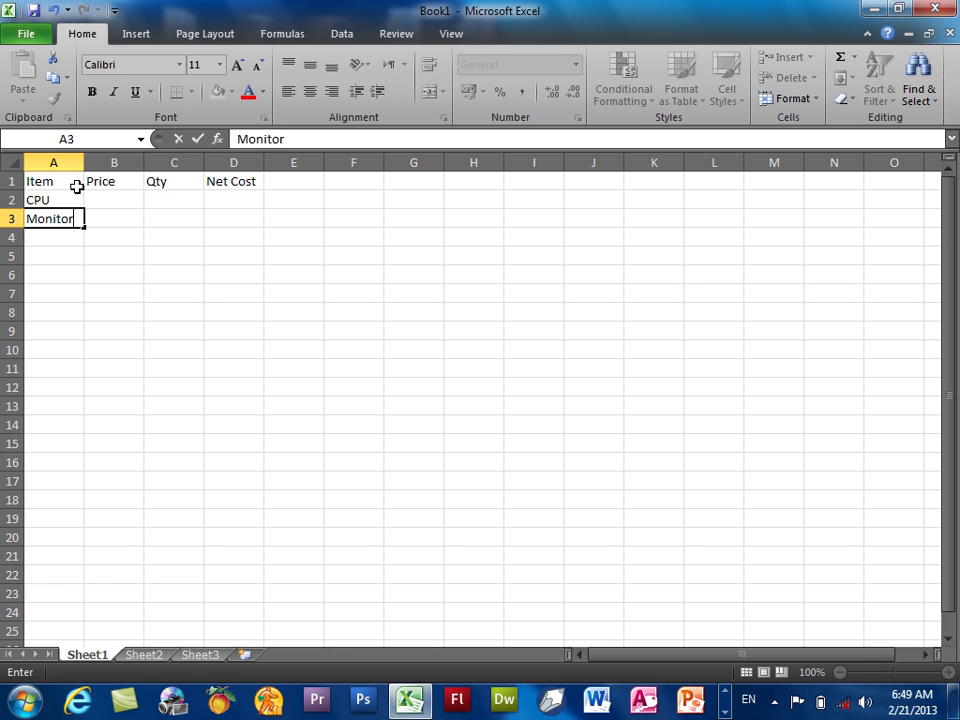
key("Return")
type("Ket")
type("yboar")
type("d")
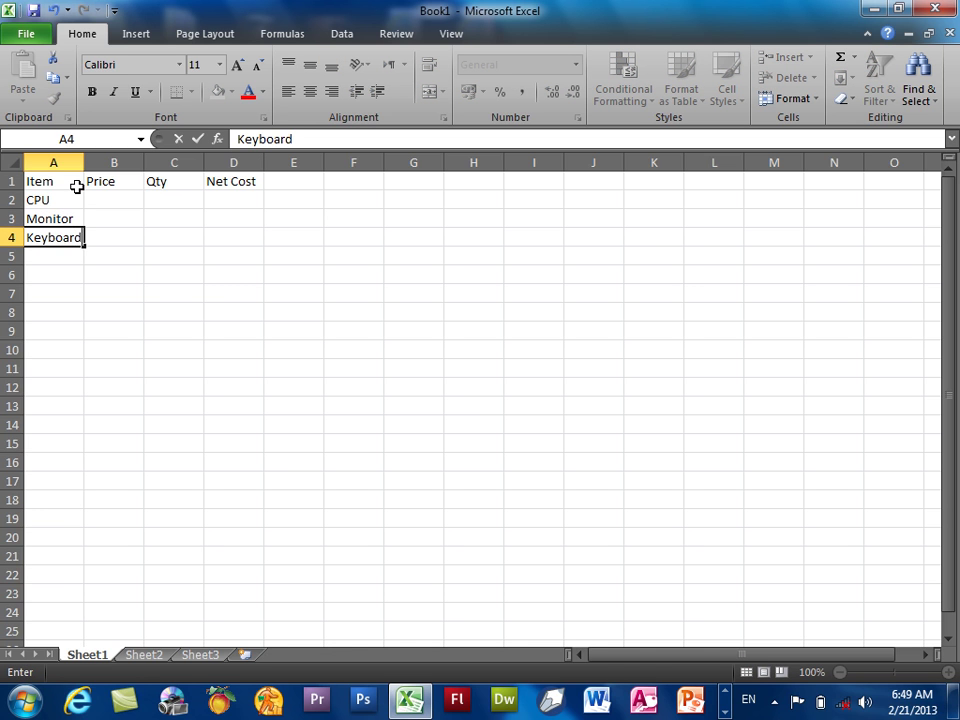
key("Tab")
Enter the prices 4000, 2500 and 1300 in B2:B4
key("Up")
key("Up")
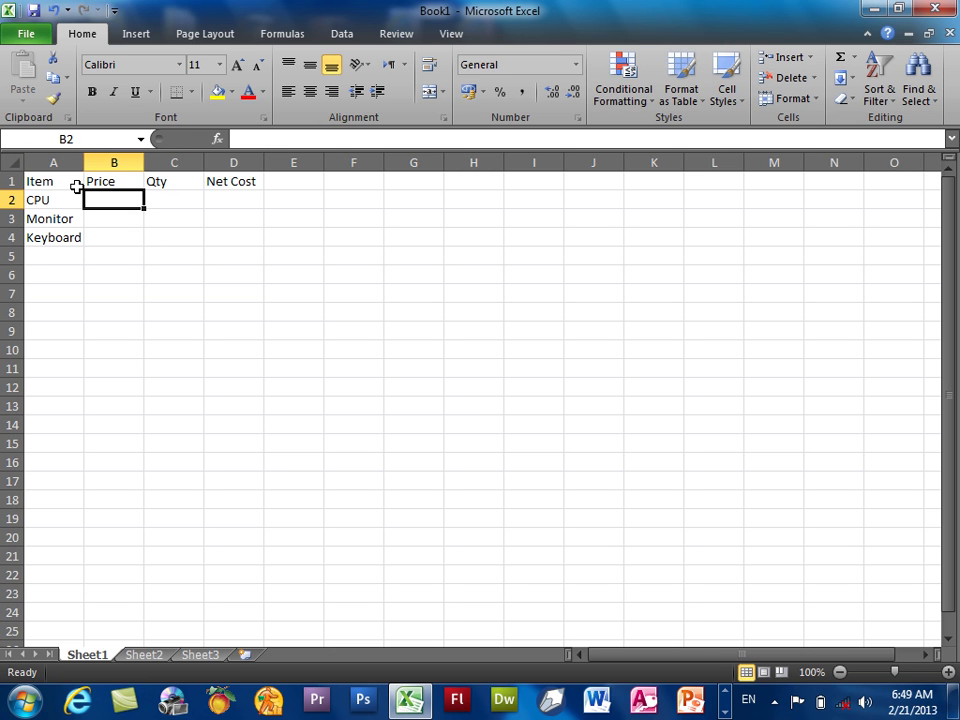
type("4000")
key("Return")
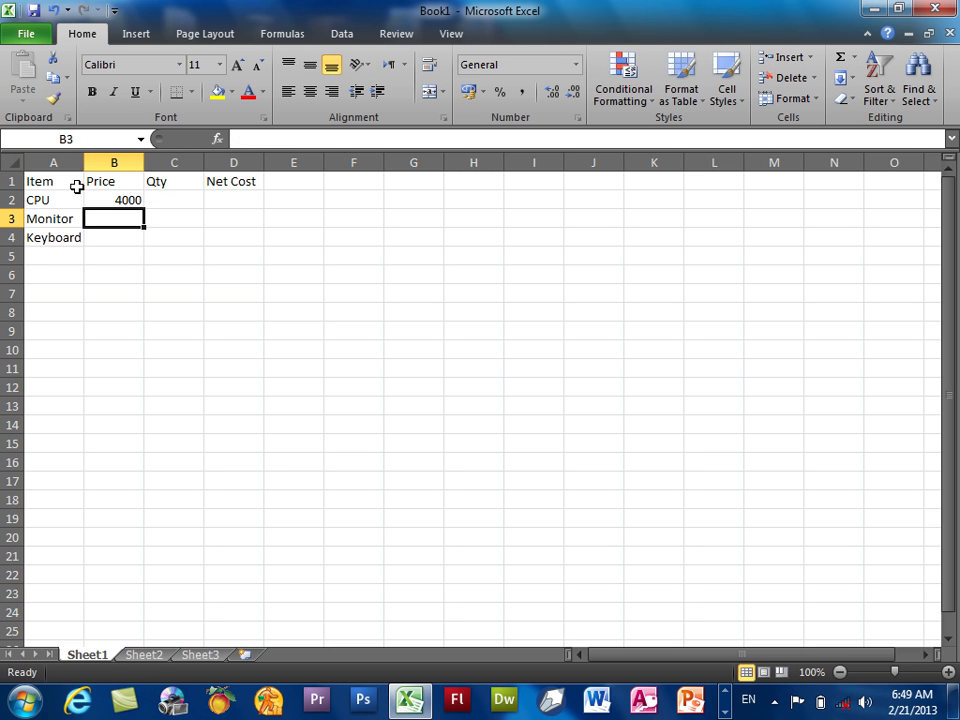
type("2500")
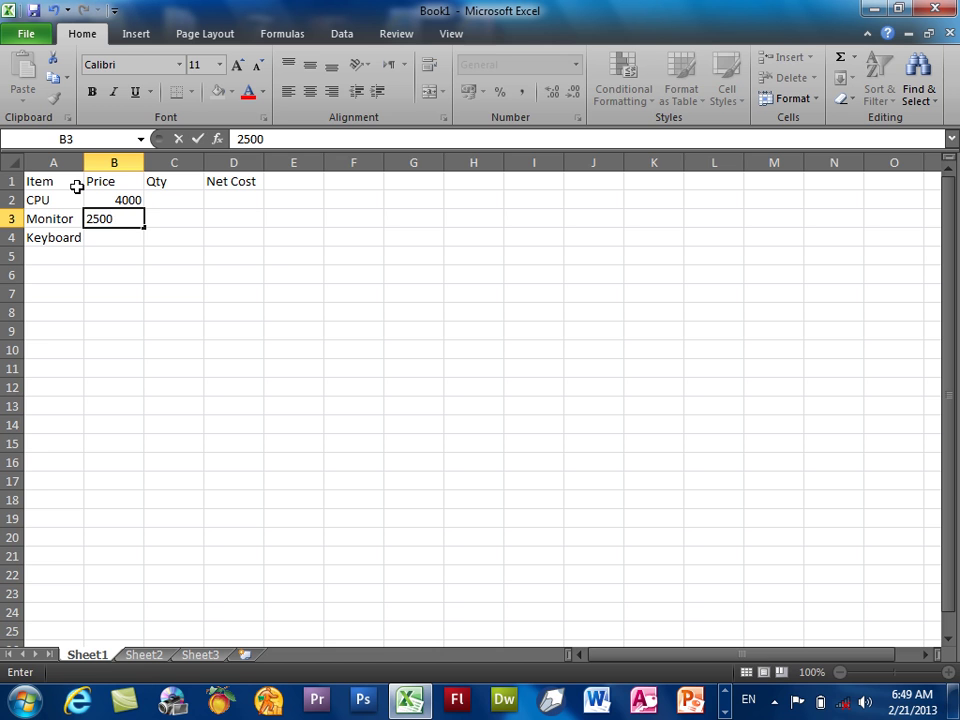
key("Return")
type("1300")
key("Tab")
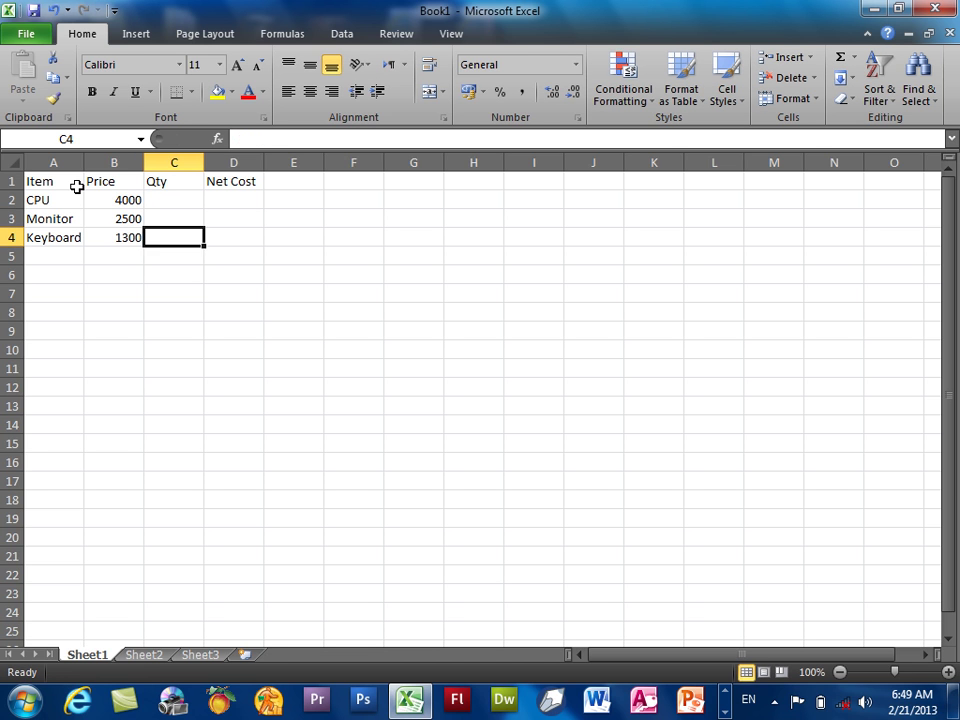
Enter a quantity of 10 in each of C2:C4
key("Up")
key("Up")
type("10")
key("Return")
type("10")
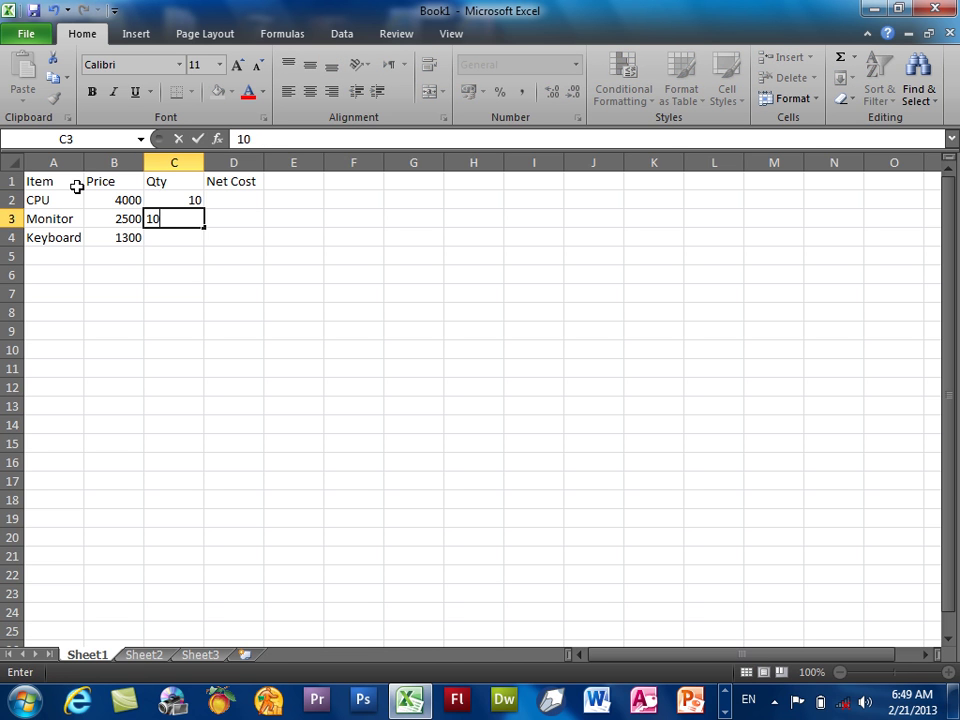
key("Return")
type("10")
key("Tab")
key("Up")
key("Up")
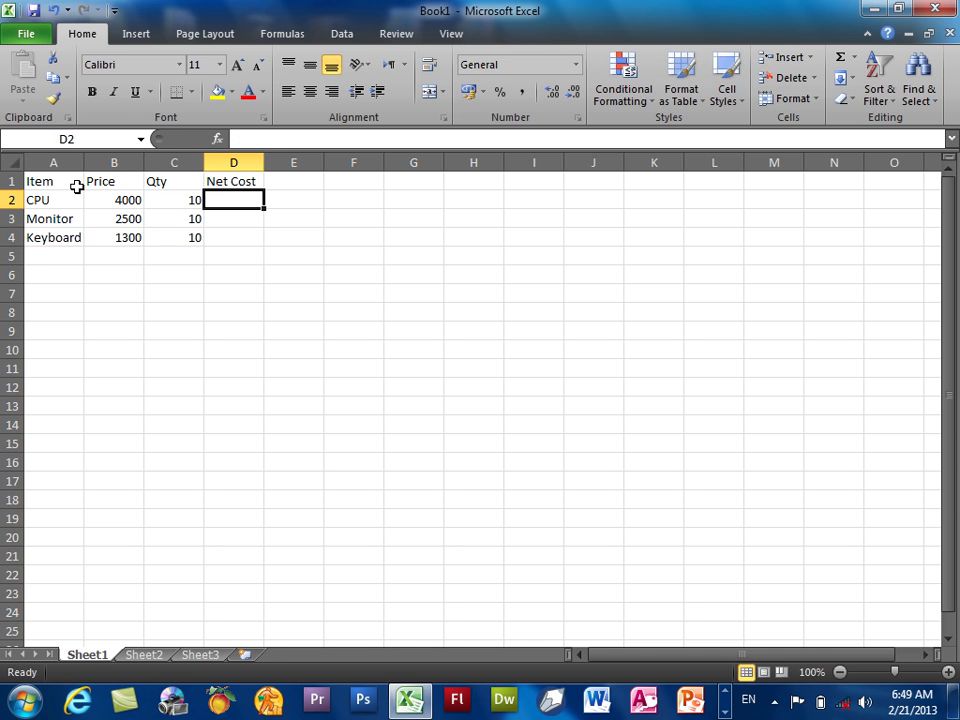
Enter =B2*C2 in D2, fill it down to D4, and bold the header row
type("=")
left_click(124, 201)
type("*")
left_click(163, 199)
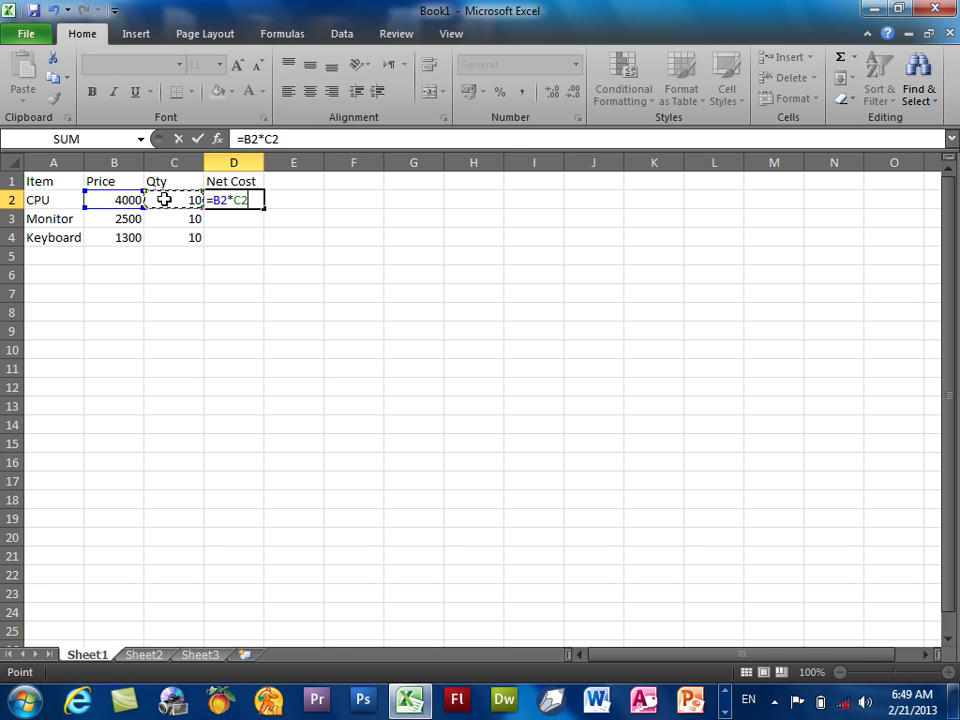
key("Return")
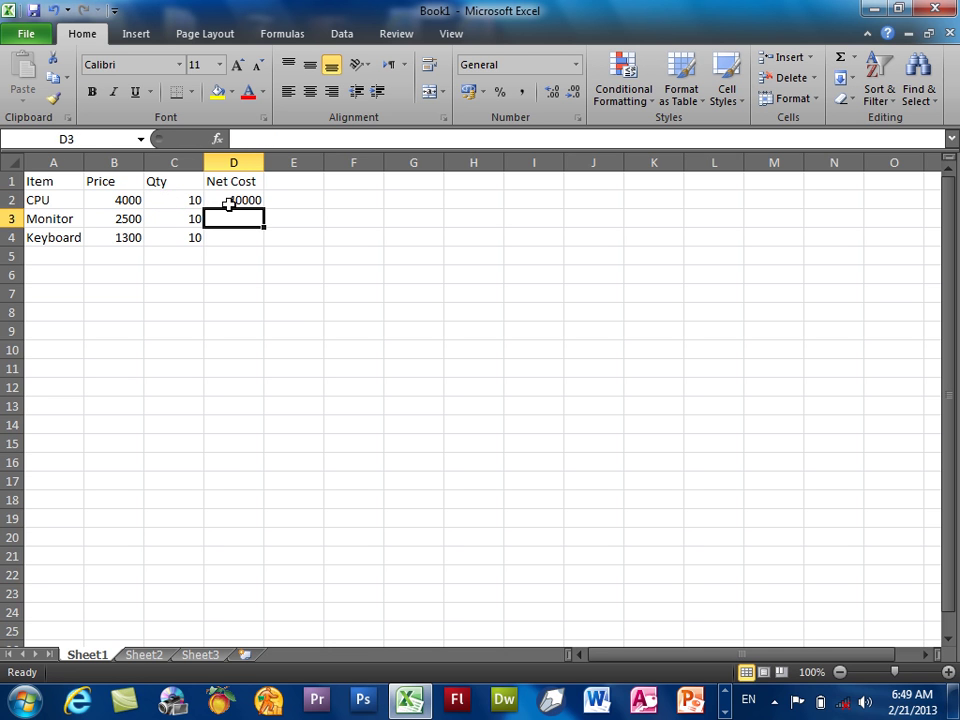
left_click_drag(227, 203, 230, 241)
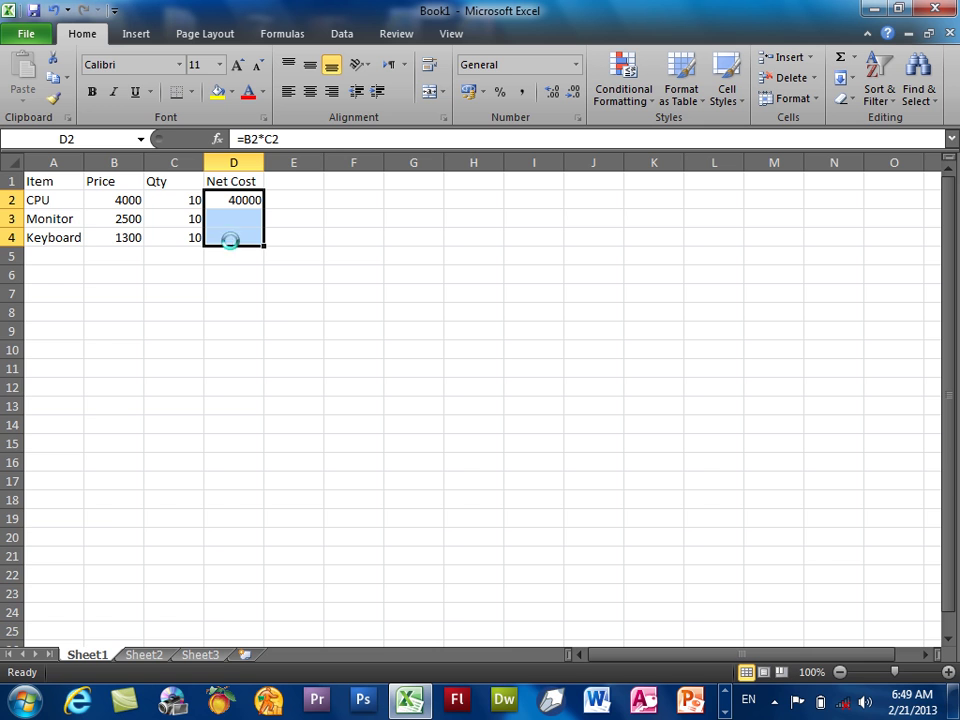
key("ctrl+d")
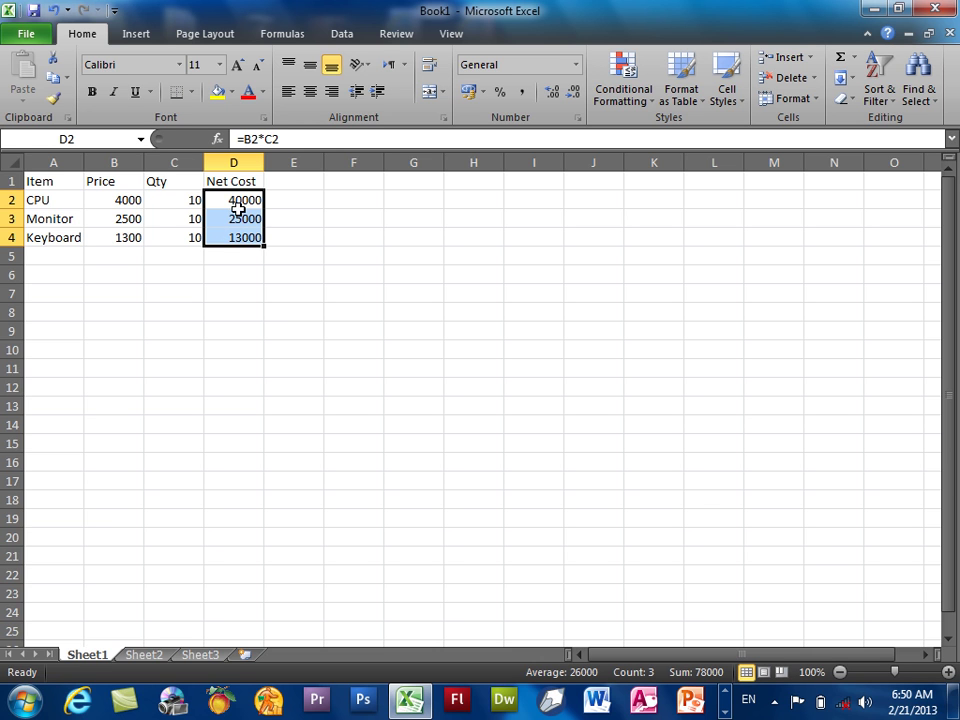
left_click_drag(248, 183, 81, 181)
left_click(91, 91)
Set the height of header row 1 to 25
left_click(73, 182)
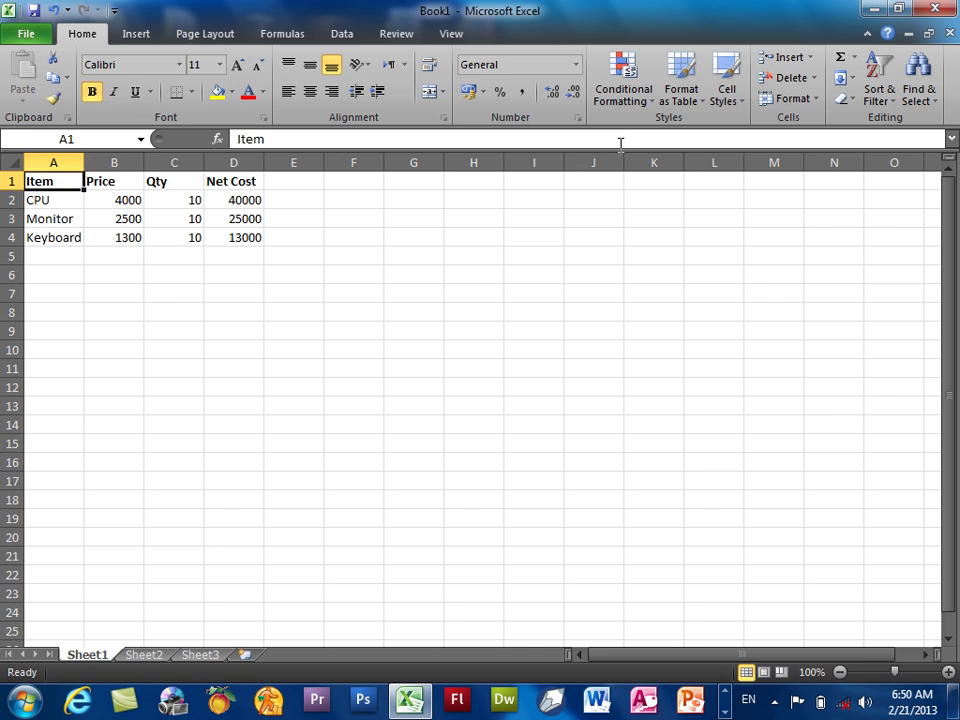
left_click(792, 98)
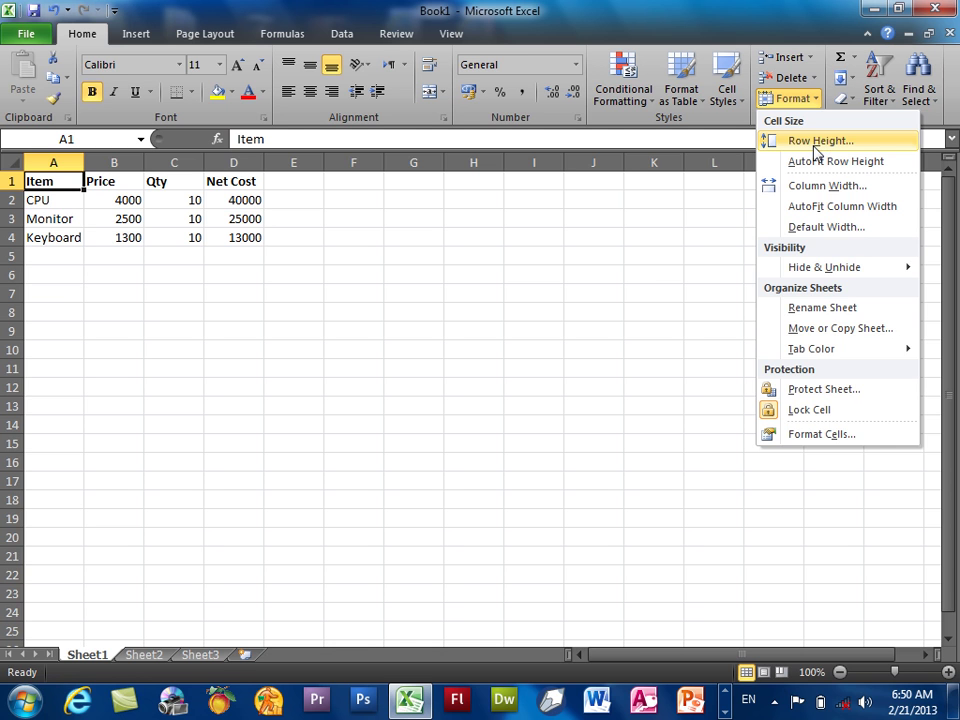
left_click(815, 147)
type("25")
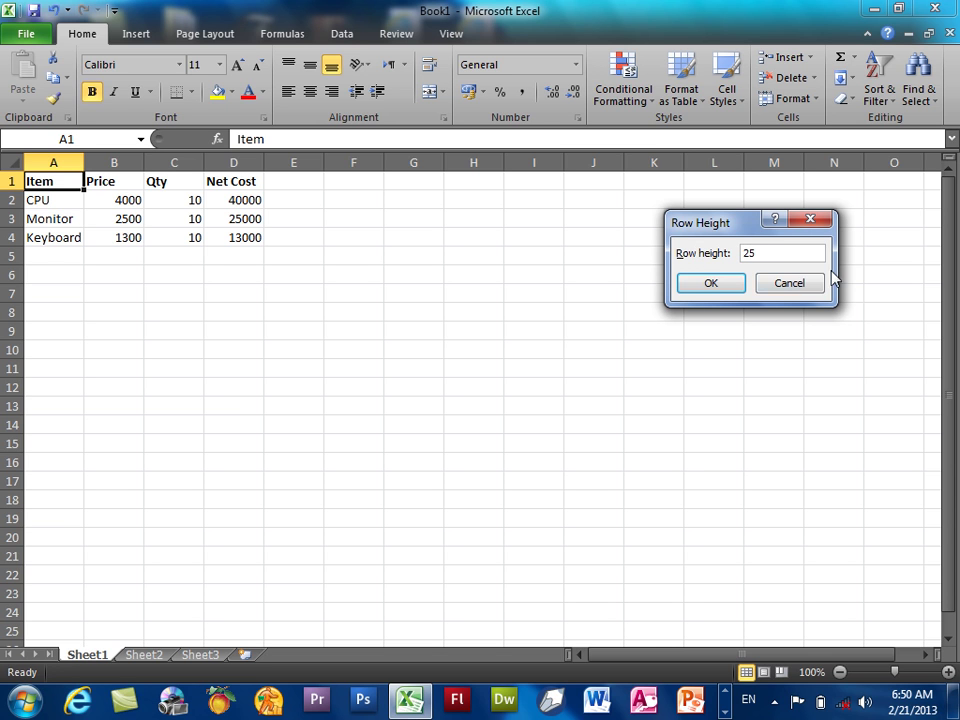
left_click(711, 284)
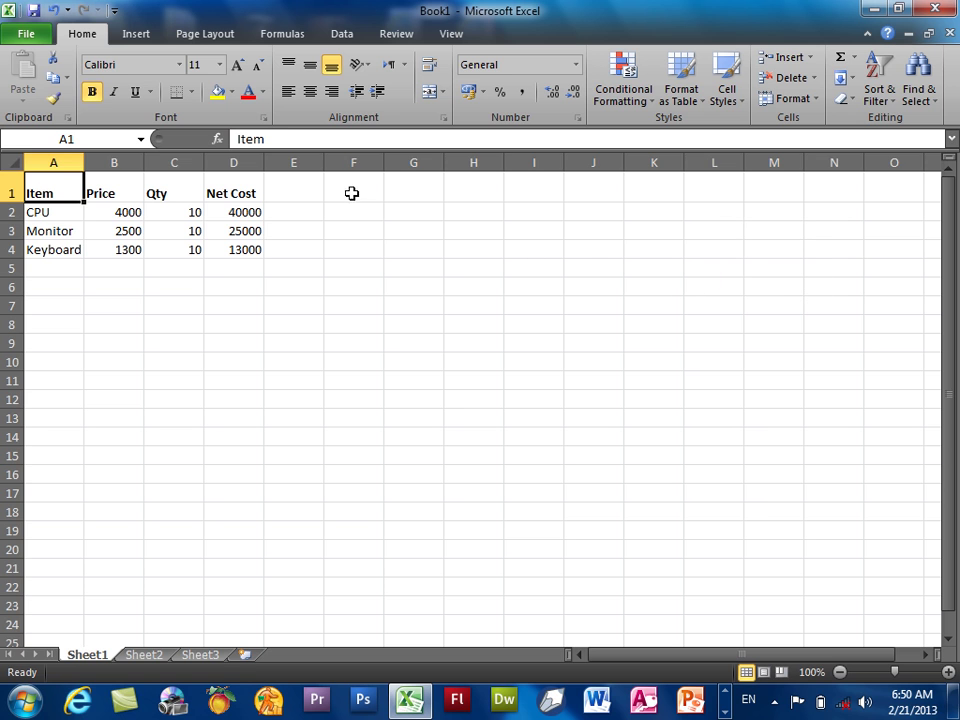
Adjust the A1:D1 header font size up to 14 pt and back to 12 pt
left_click_drag(220, 193, 58, 197)
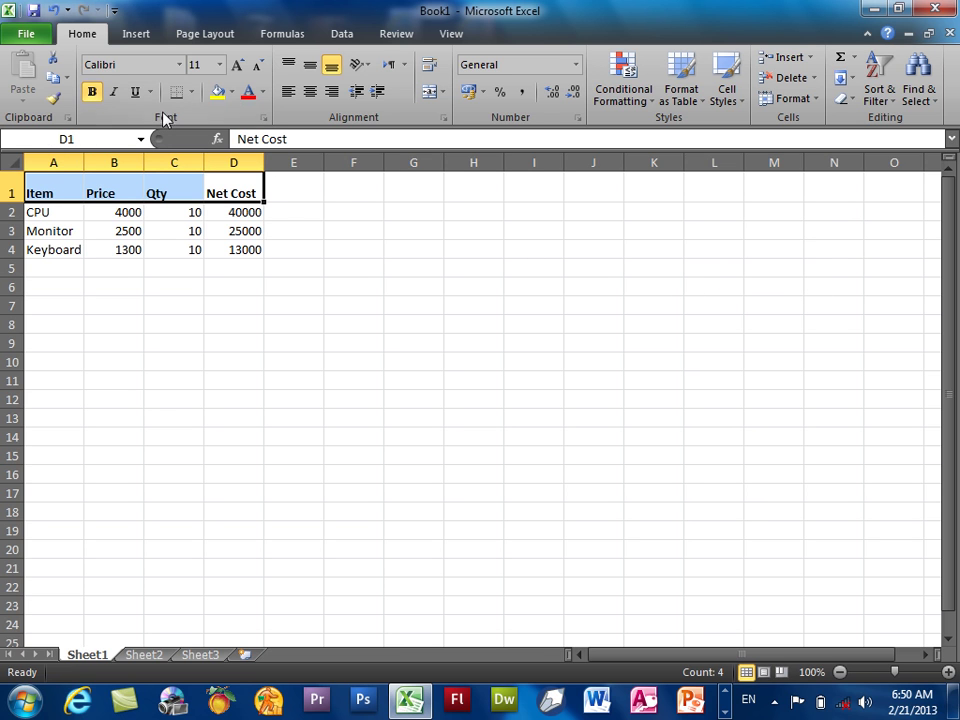
left_click(236, 66)
left_click(236, 66)
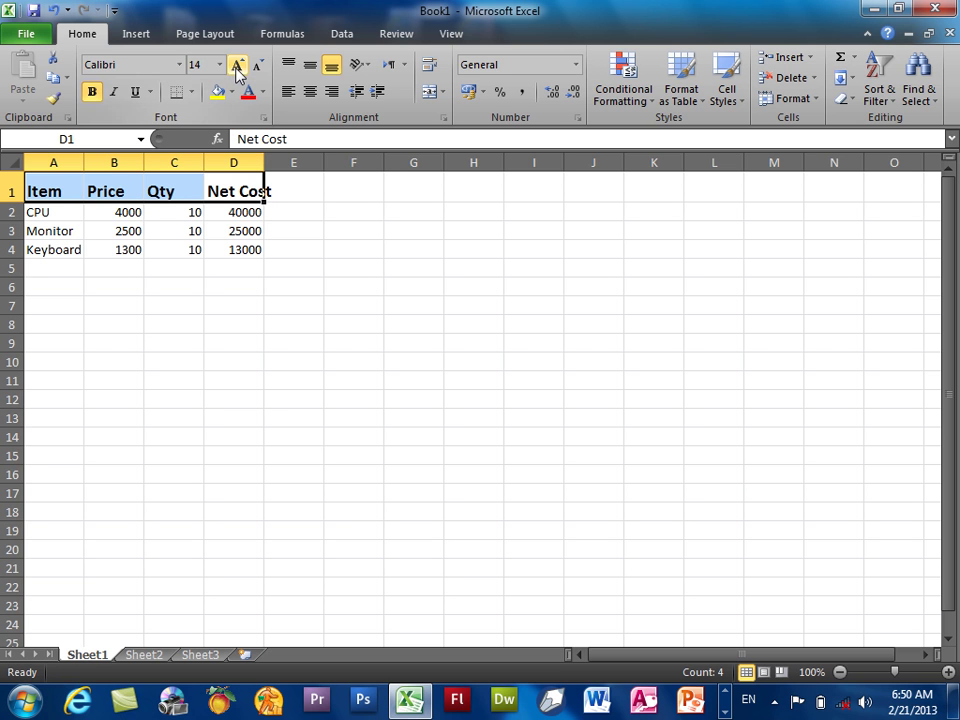
left_click(260, 68)
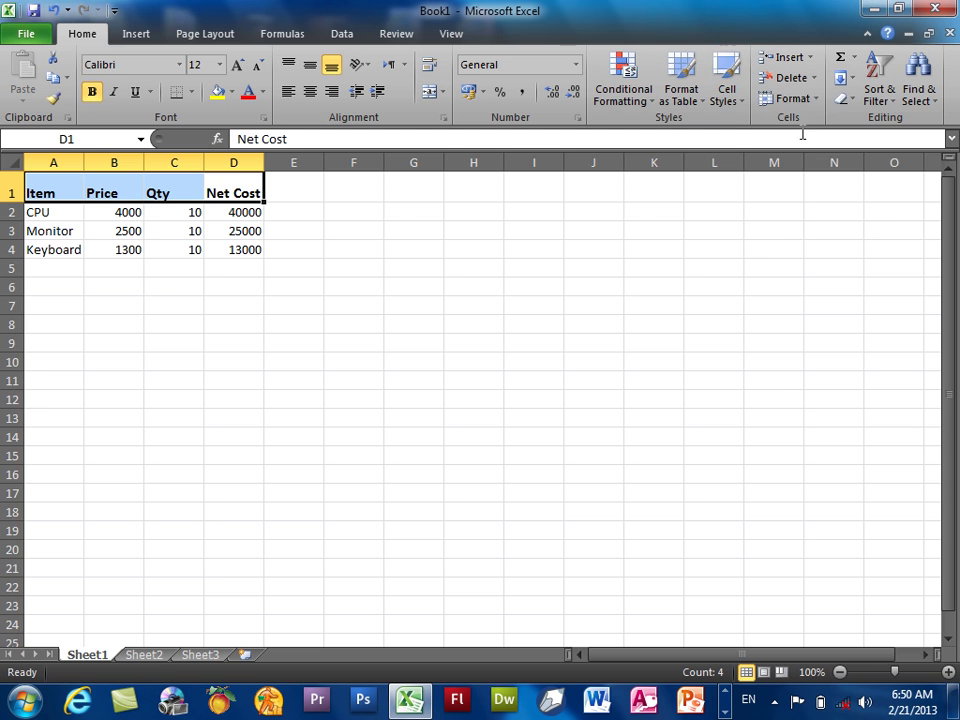
Set columns A–D to width 10 and enlarge the header font to 14 pt
left_click(792, 98)
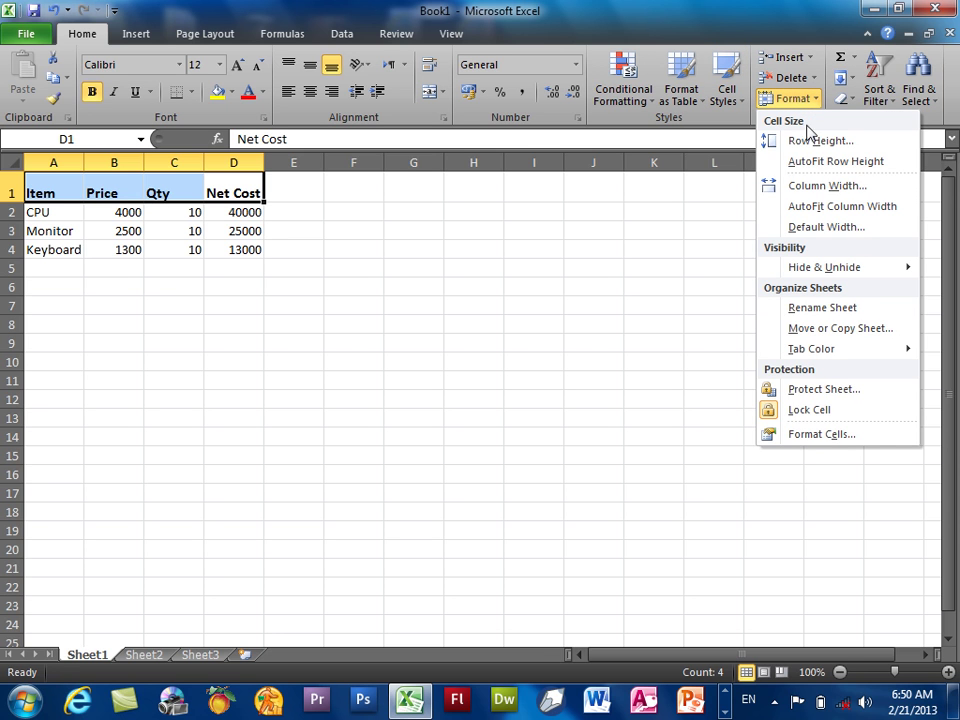
left_click(820, 186)
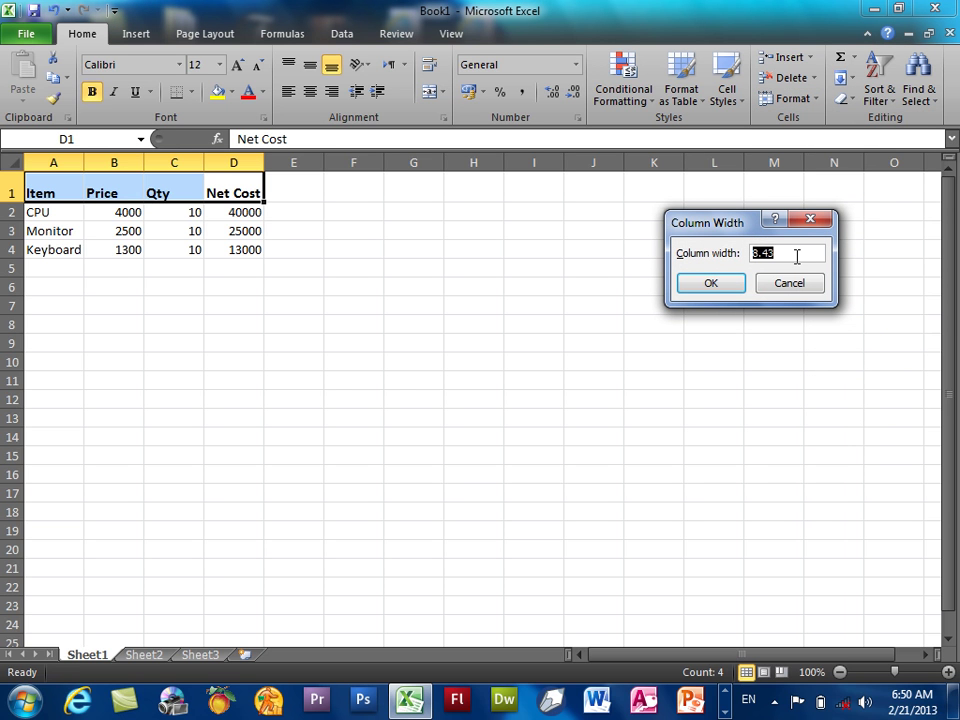
type("1")
left_click(710, 284)
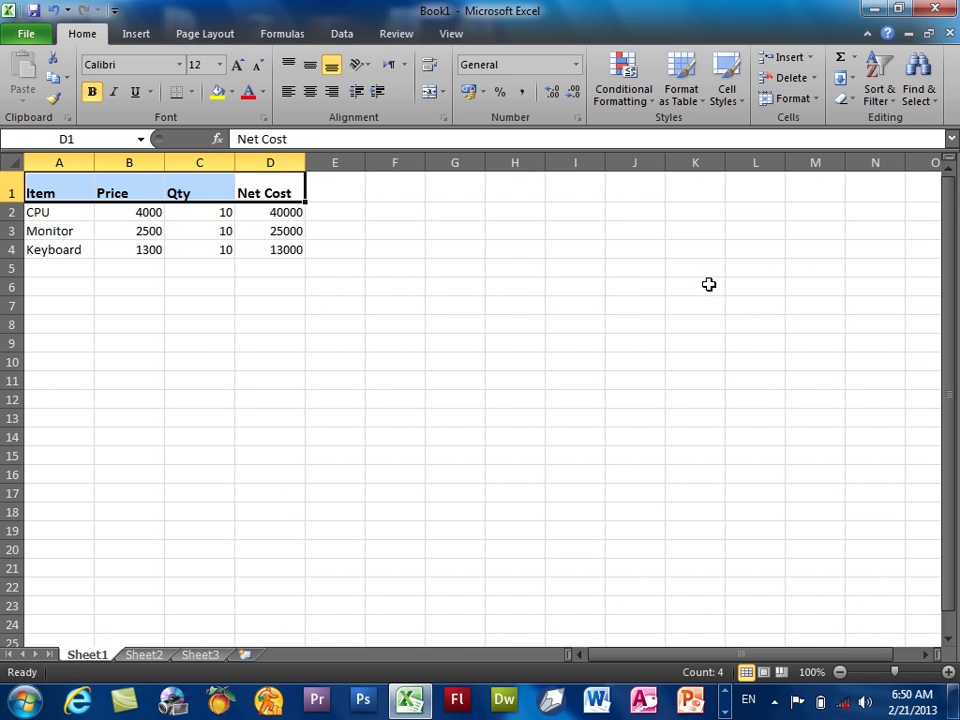
left_click(238, 65)
left_click(366, 270)
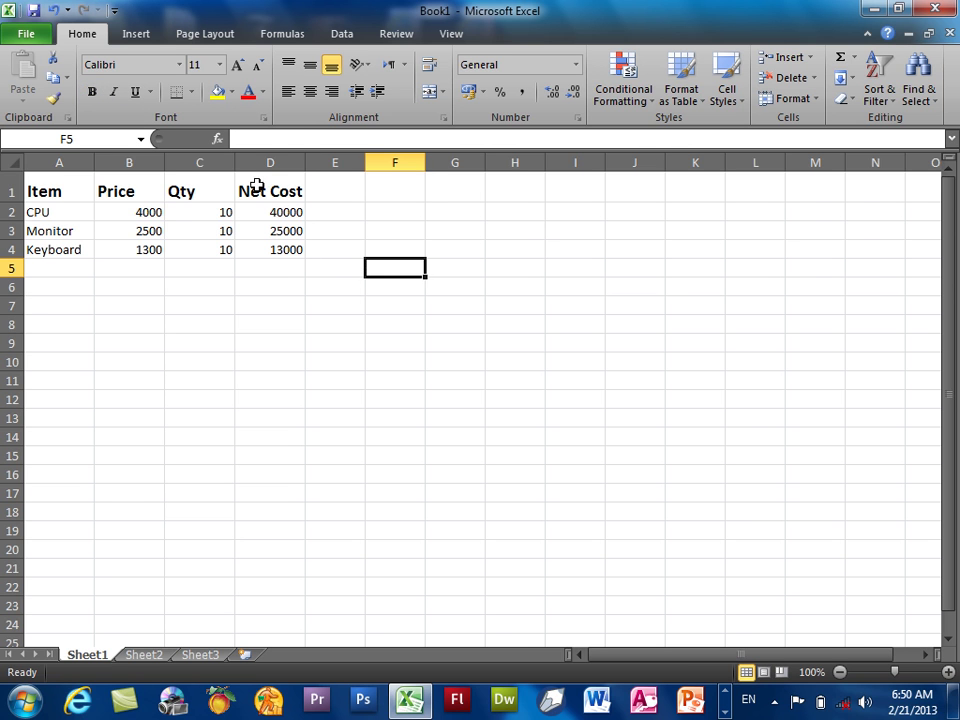
left_click_drag(258, 187, 28, 181)
AutoFit row 1's height and the widths of columns A–D
left_click(788, 98)
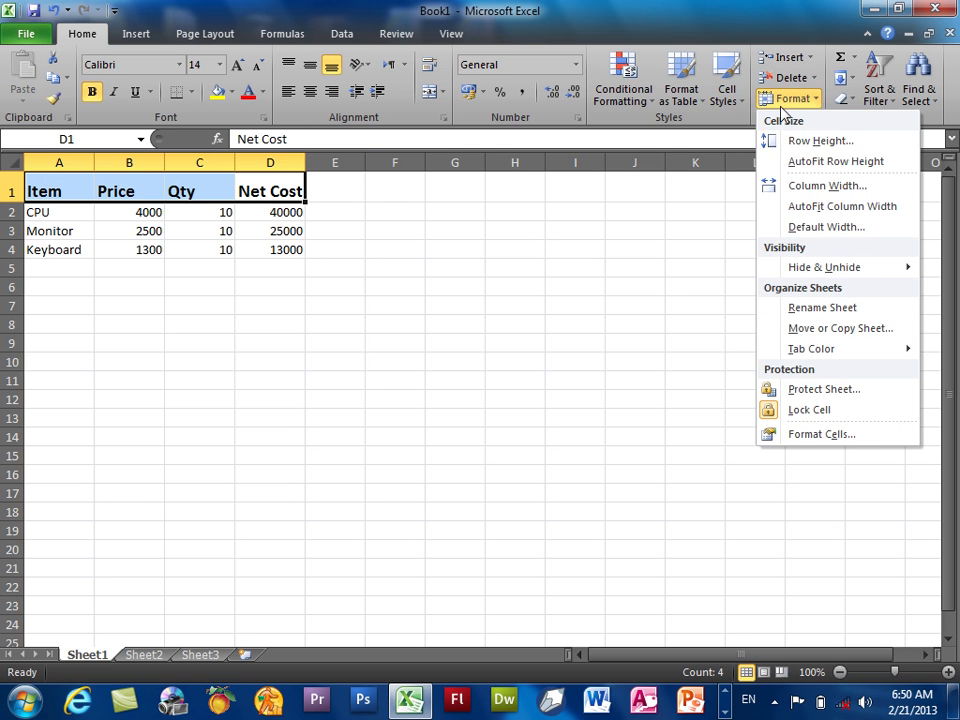
left_click(826, 166)
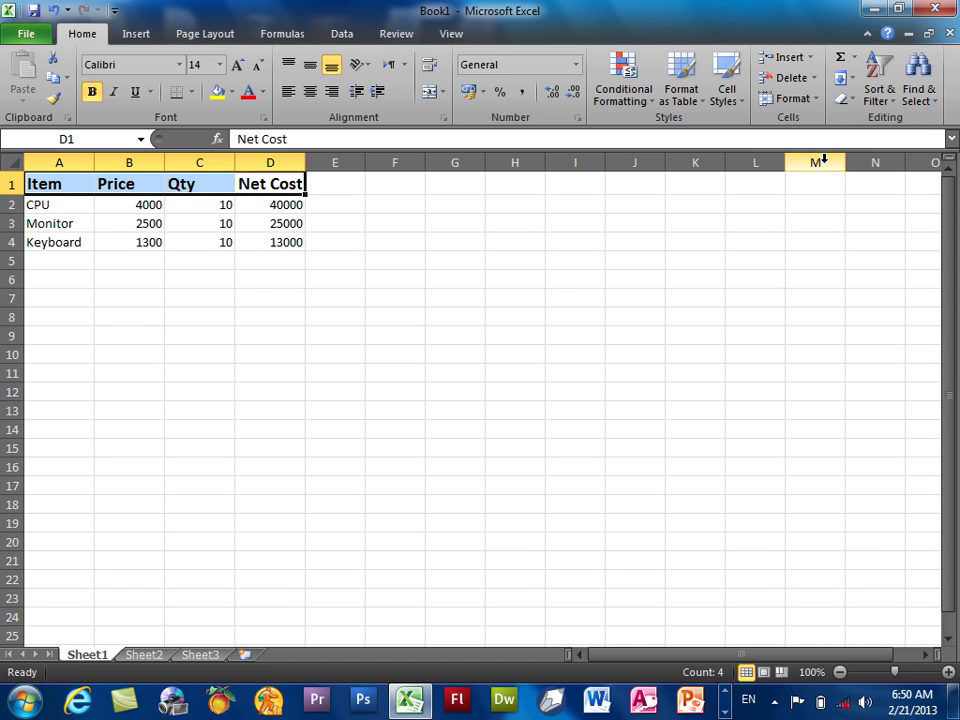
left_click(800, 98)
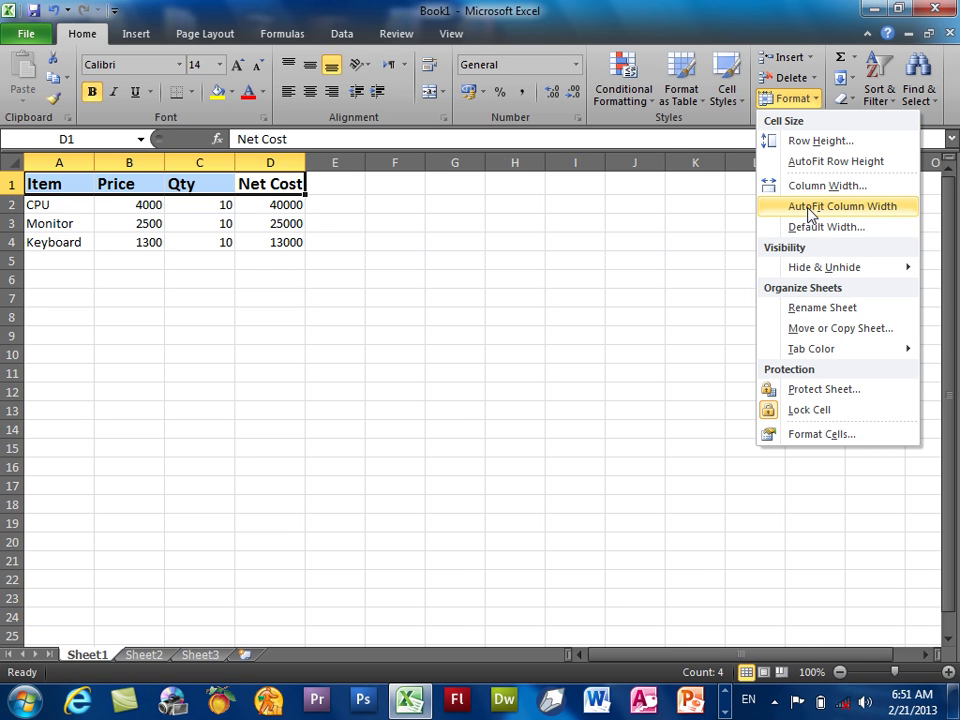
left_click(812, 210)
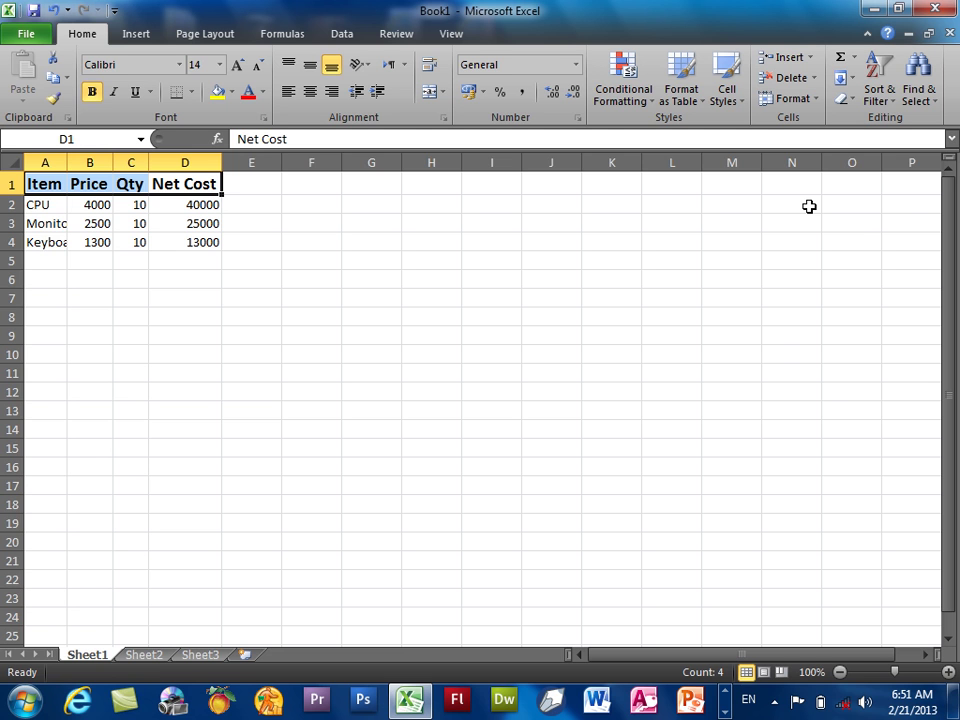
Open the Default Width setting without changing it, then insert a blank row above the table
left_click(808, 98)
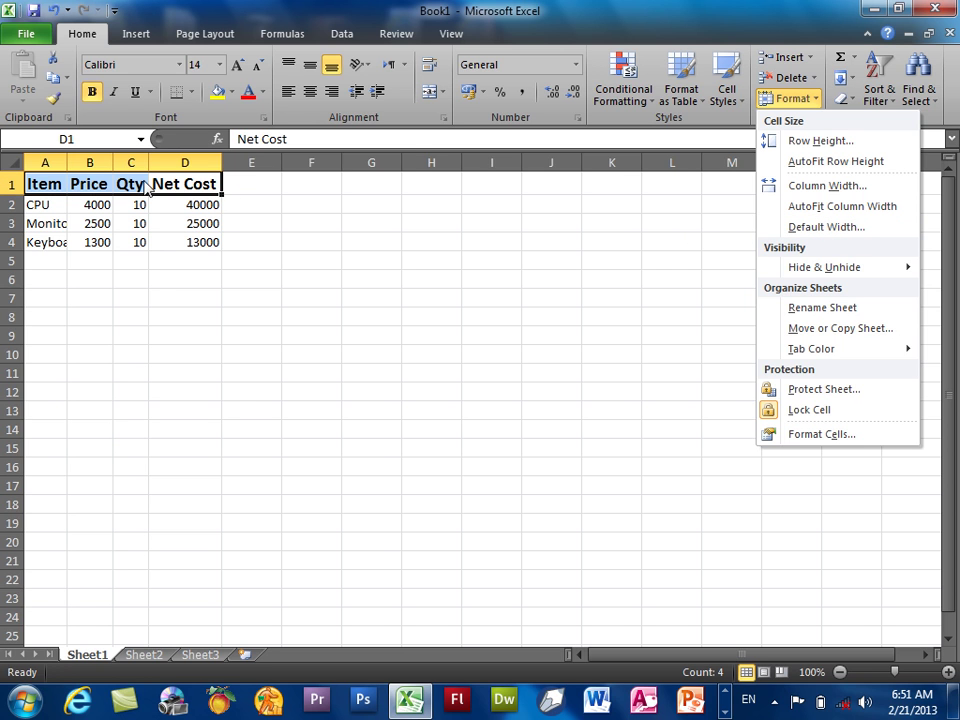
left_click(816, 226)
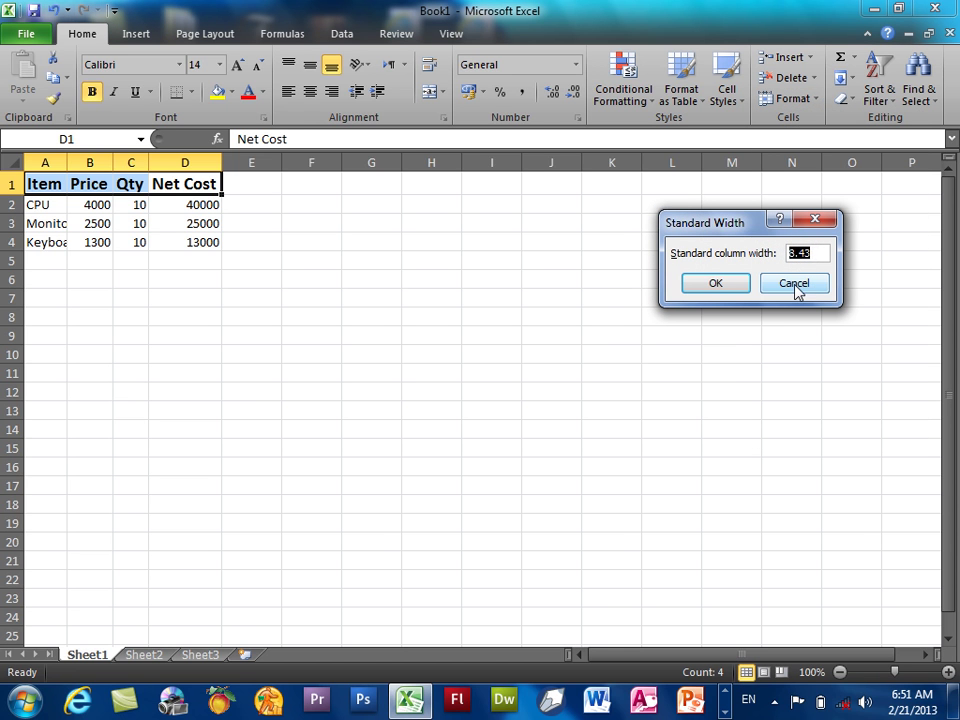
left_click(796, 286)
left_click(789, 58)
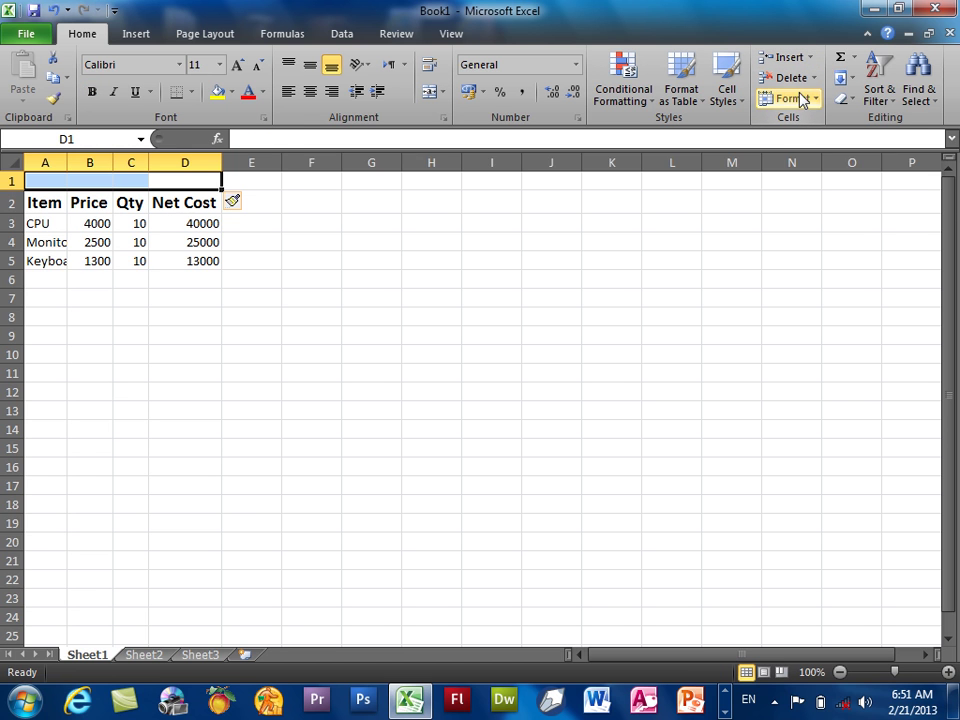
Undo the inserted row and apply a column width of 55 to columns A–D
key("ctrl+z")
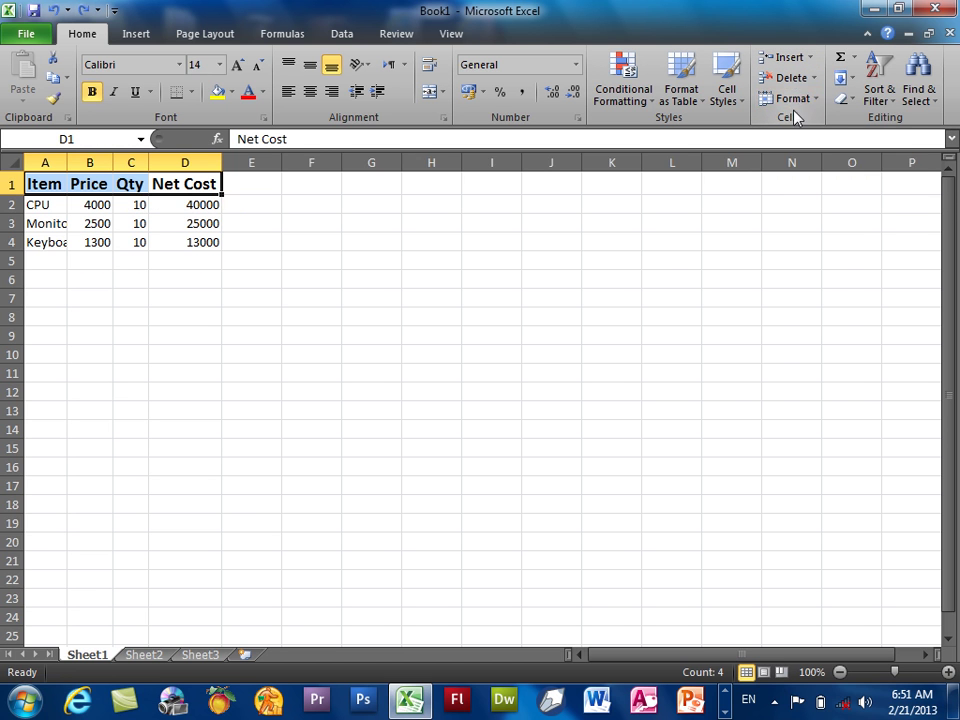
left_click(790, 98)
left_click(816, 186)
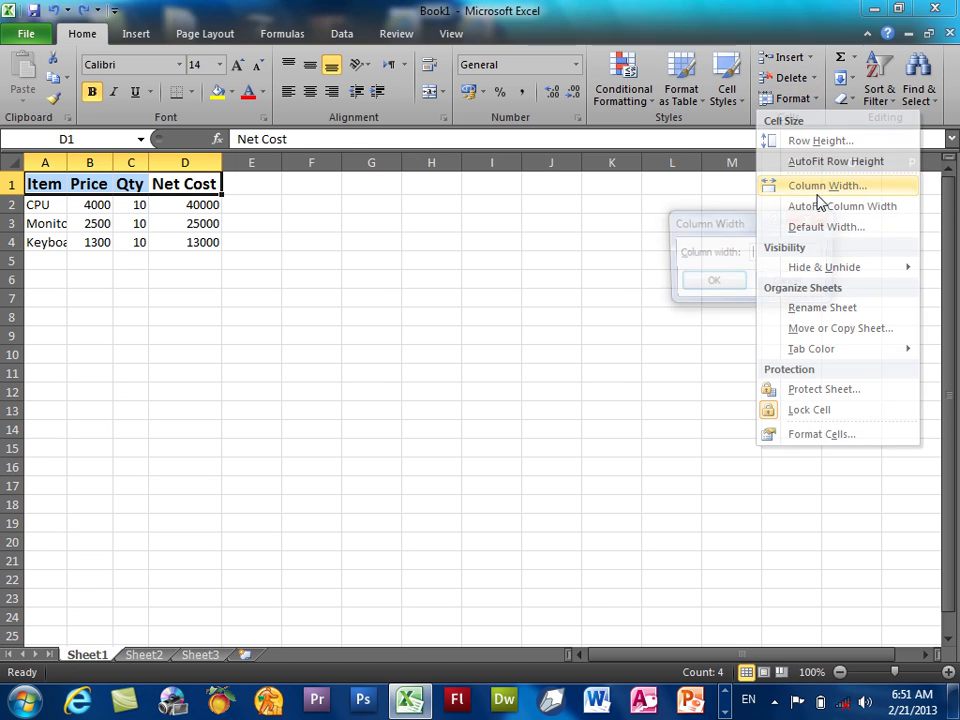
type("55")
key("Return")
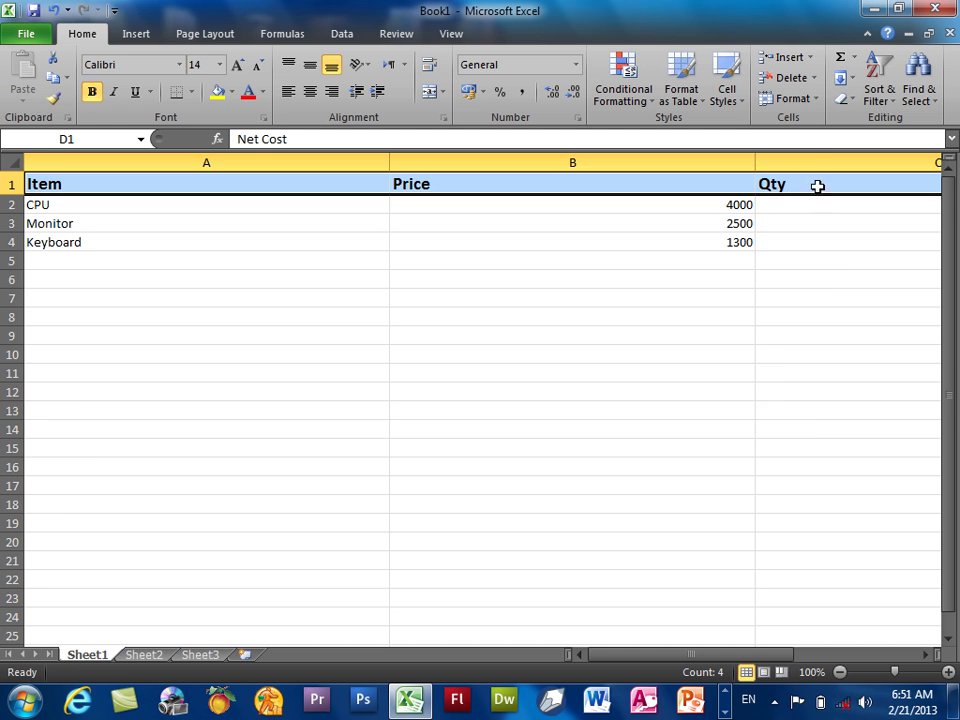
Change the width of columns A–D to 8
left_click(791, 98)
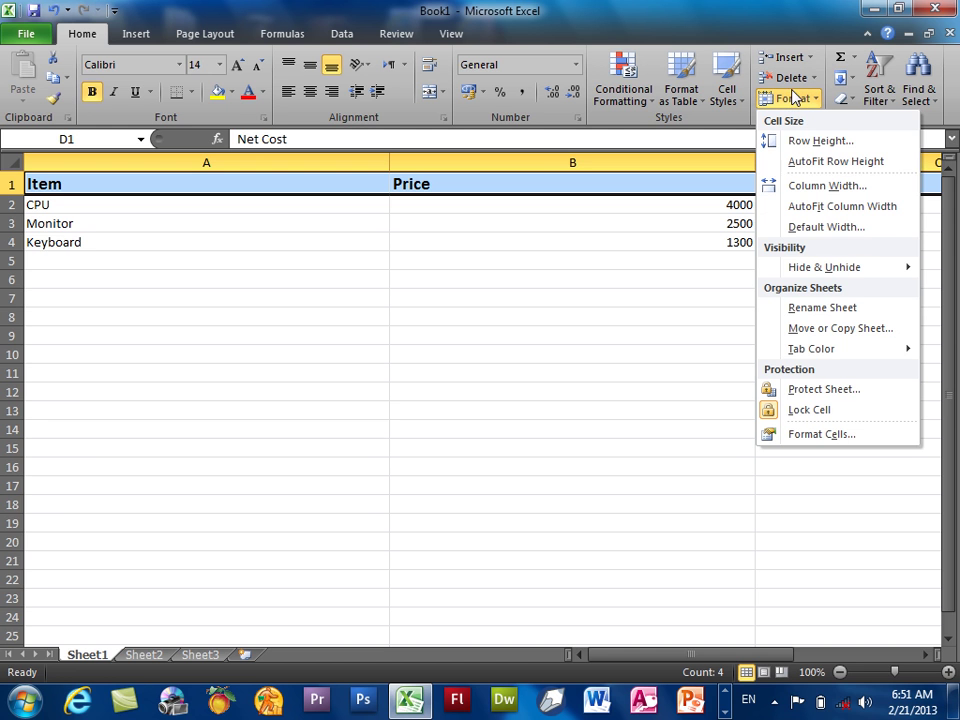
left_click(826, 188)
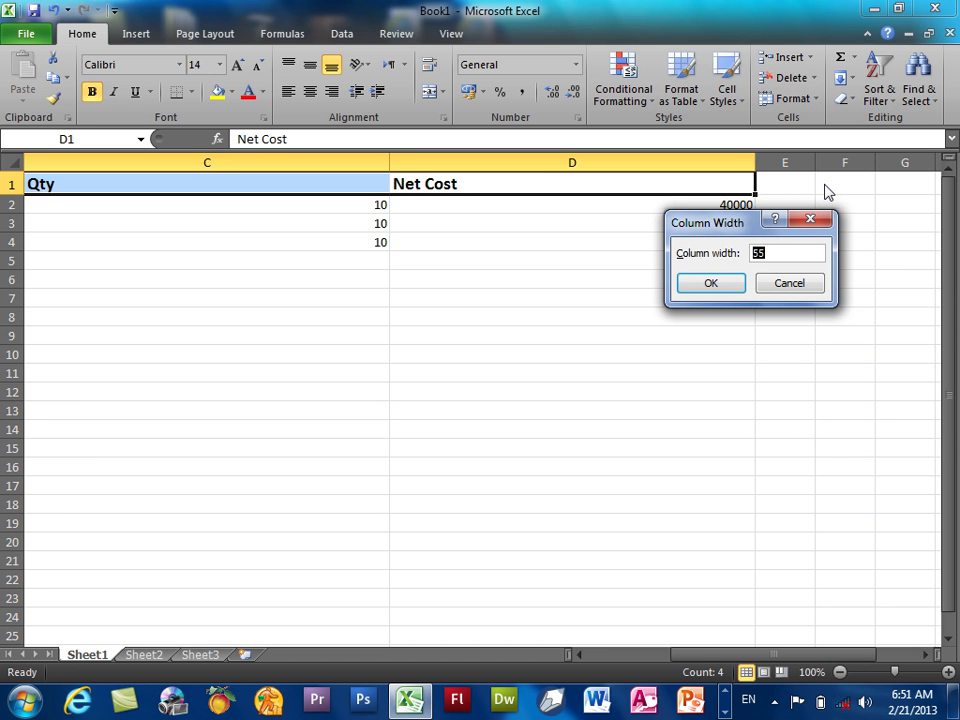
type("8.43")
left_click(713, 285)
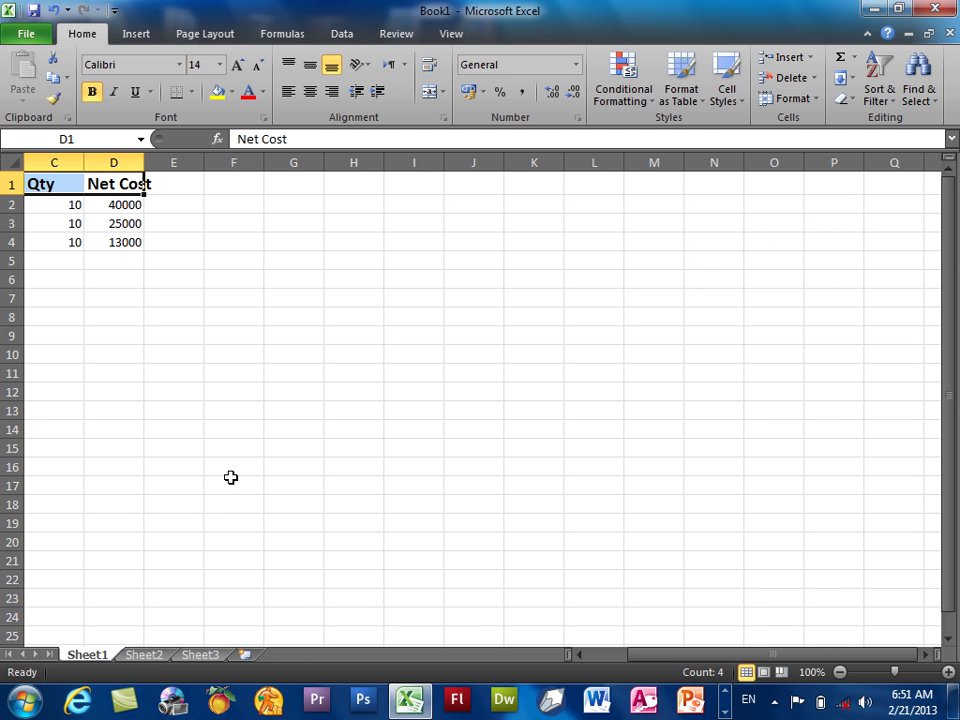
left_click(578, 655)
left_click(578, 655)
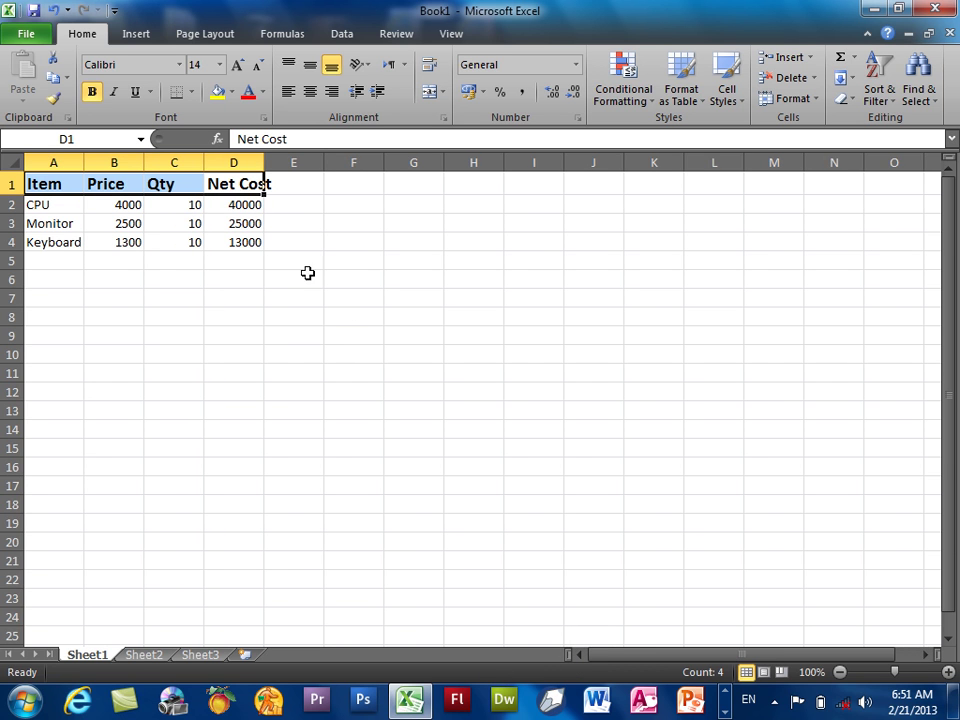
Reduce the header font to 12 pt, cancel the Default Width dialog, and select A3
left_click(258, 68)
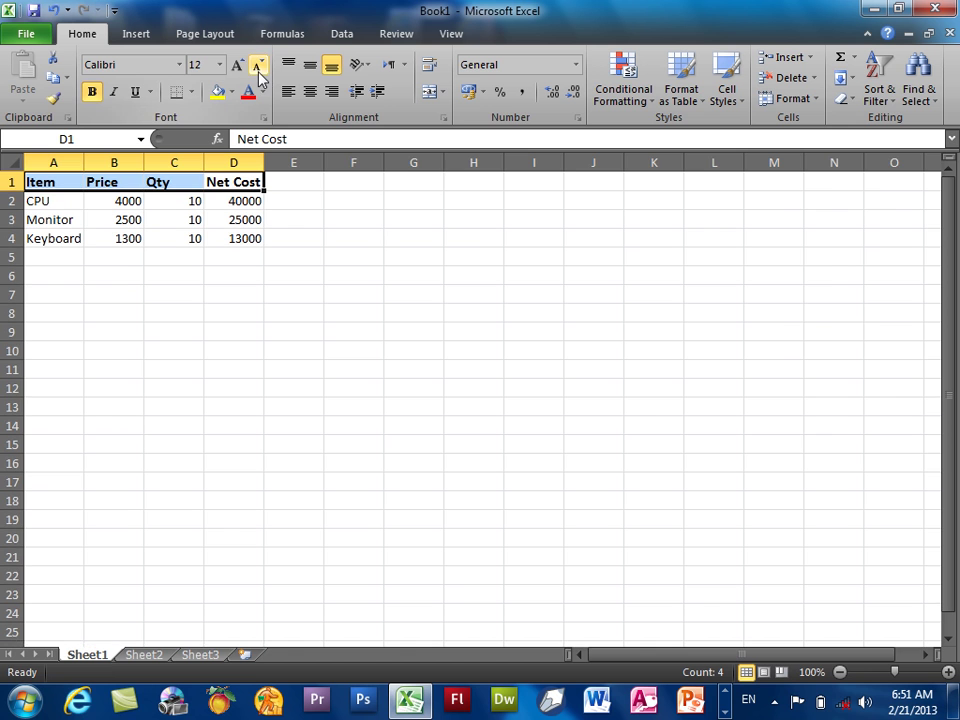
left_click(790, 98)
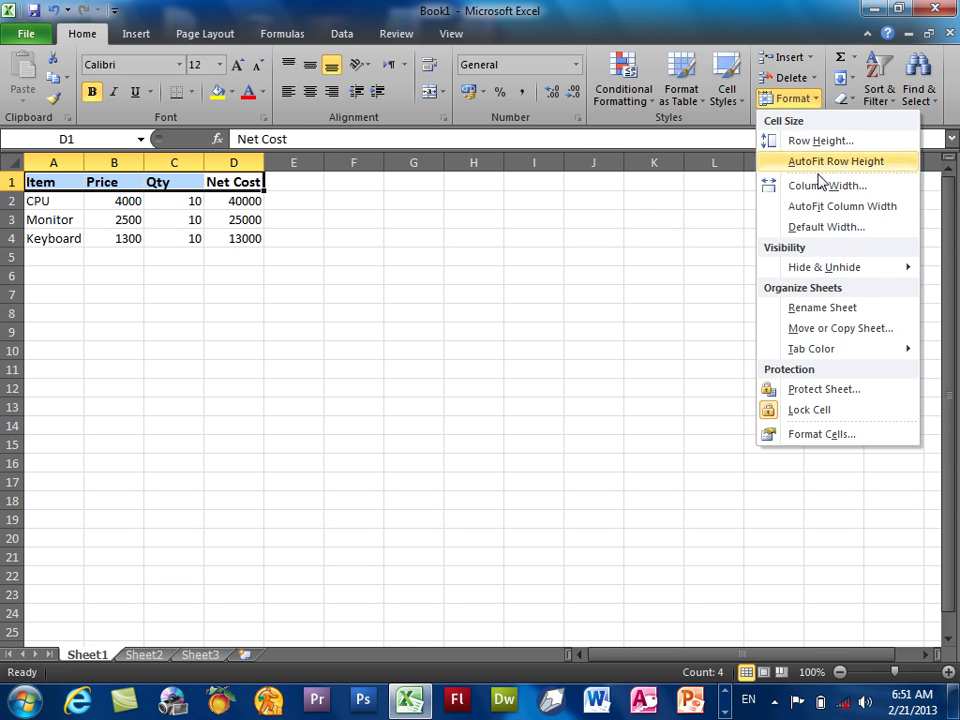
left_click(826, 227)
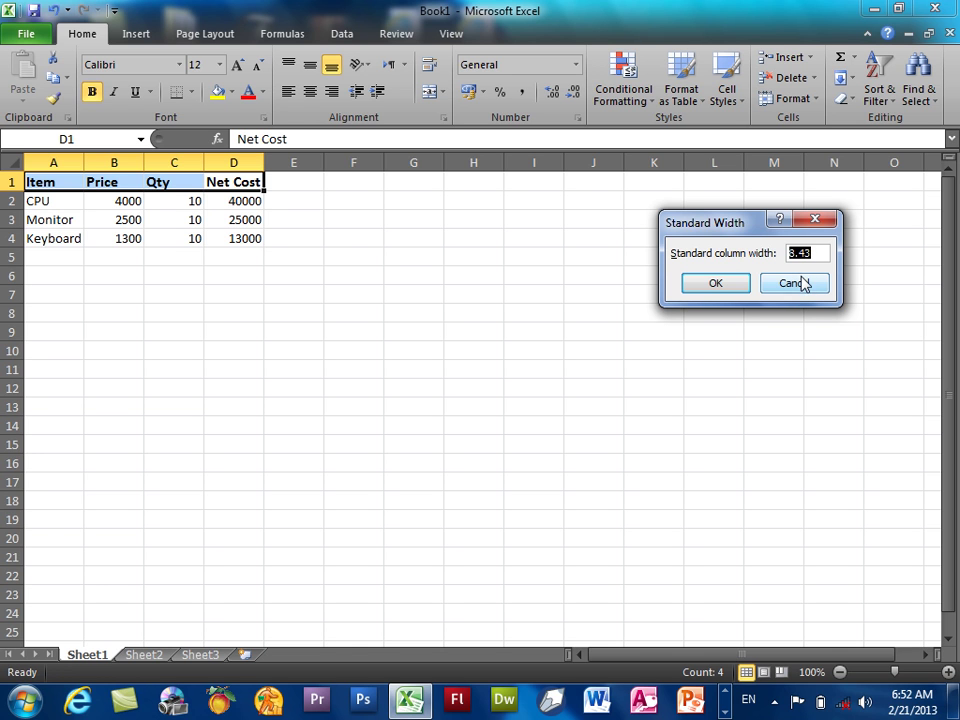
left_click(795, 284)
left_click(790, 98)
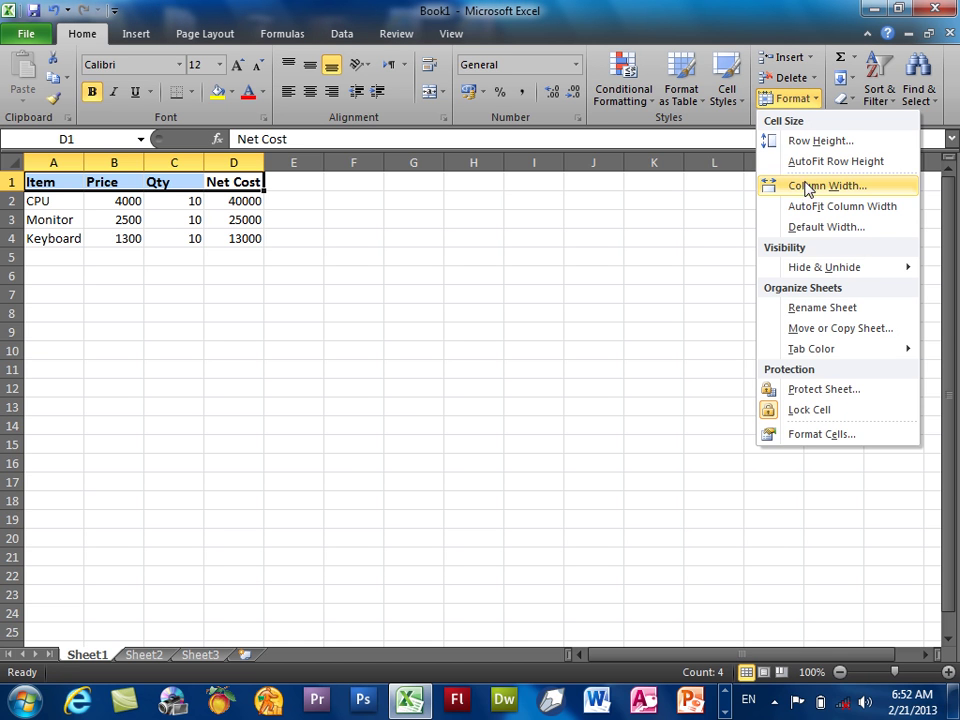
mouse_move(824, 267)
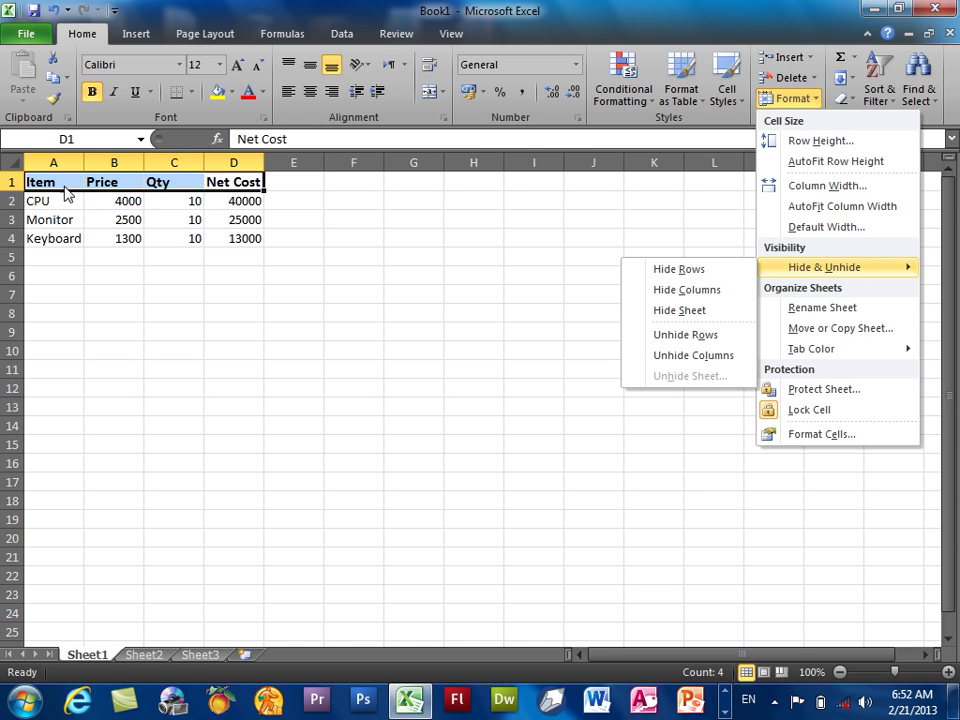
left_click(52, 216)
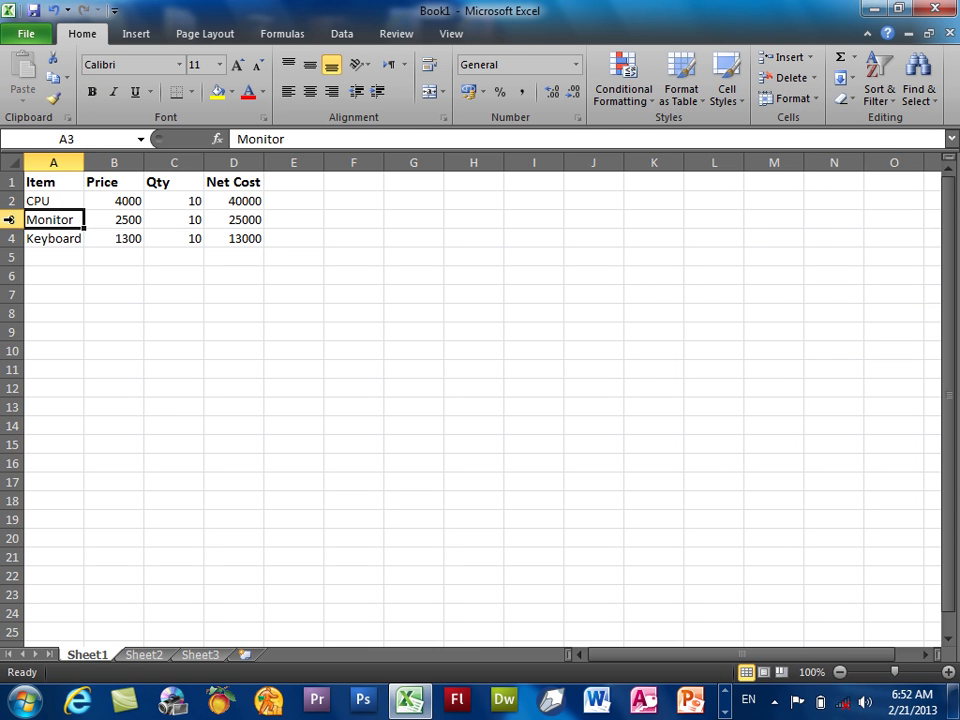
left_click(8, 219)
left_click(50, 214)
left_click(812, 99)
mouse_move(824, 267)
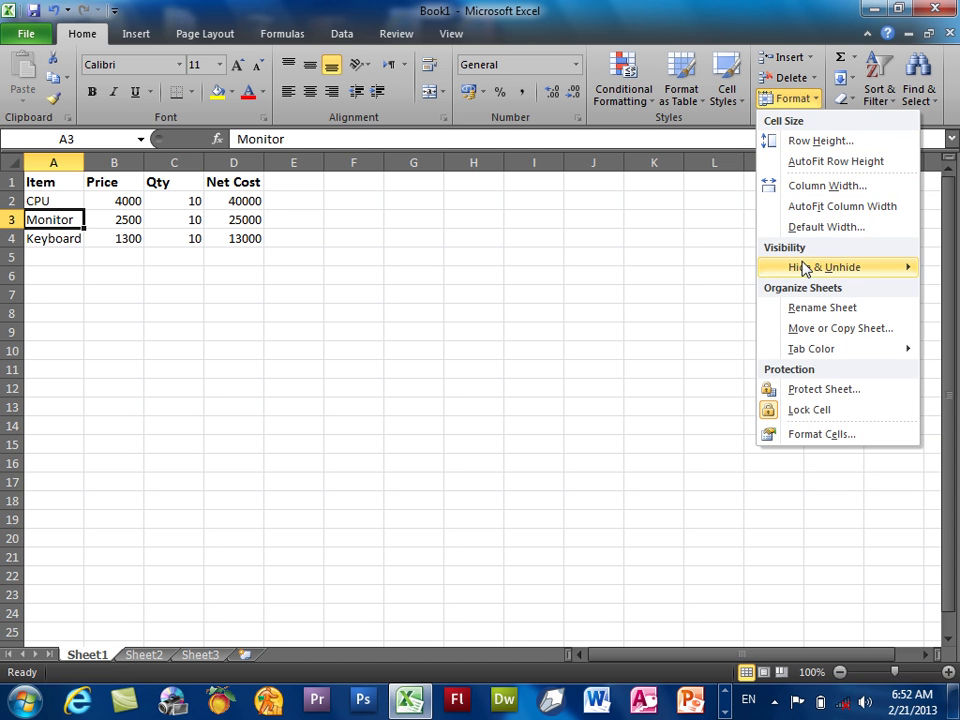
left_click(680, 270)
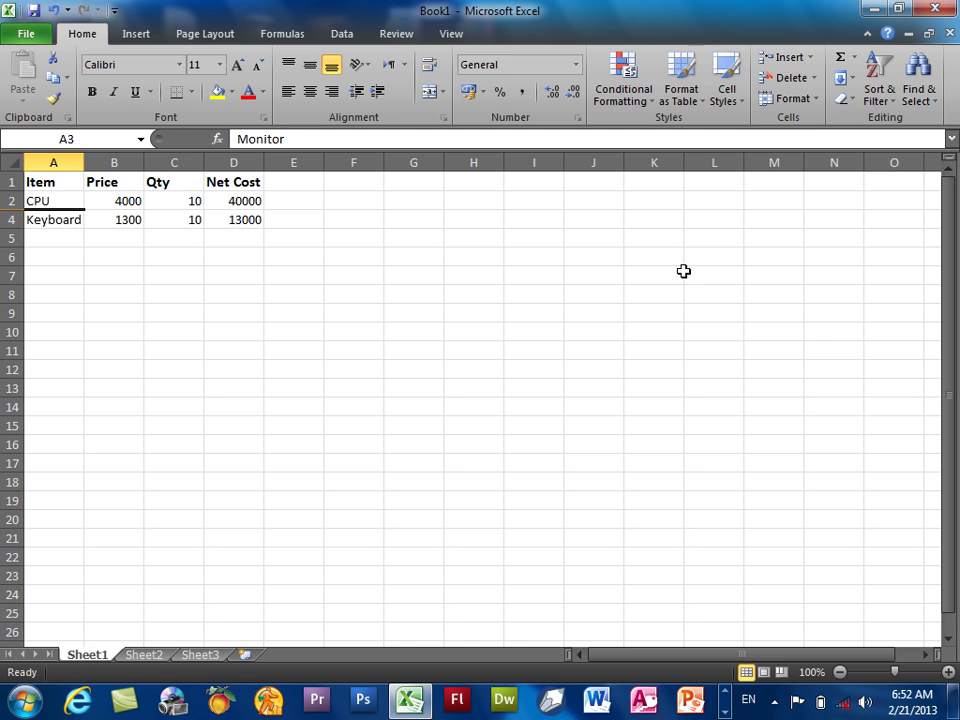
left_click(815, 103)
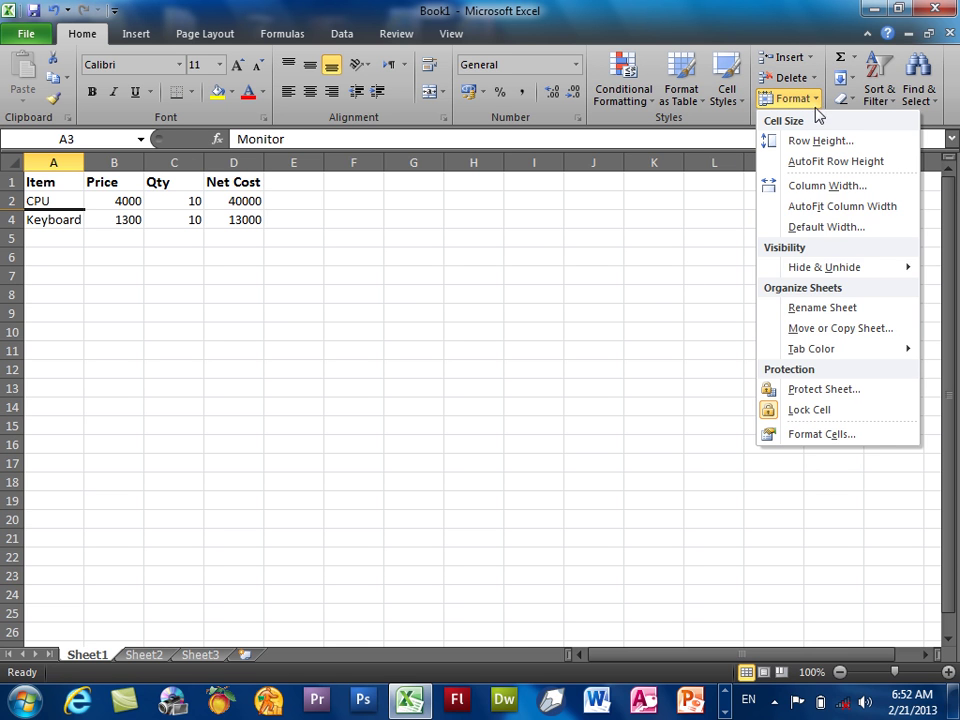
mouse_move(824, 267)
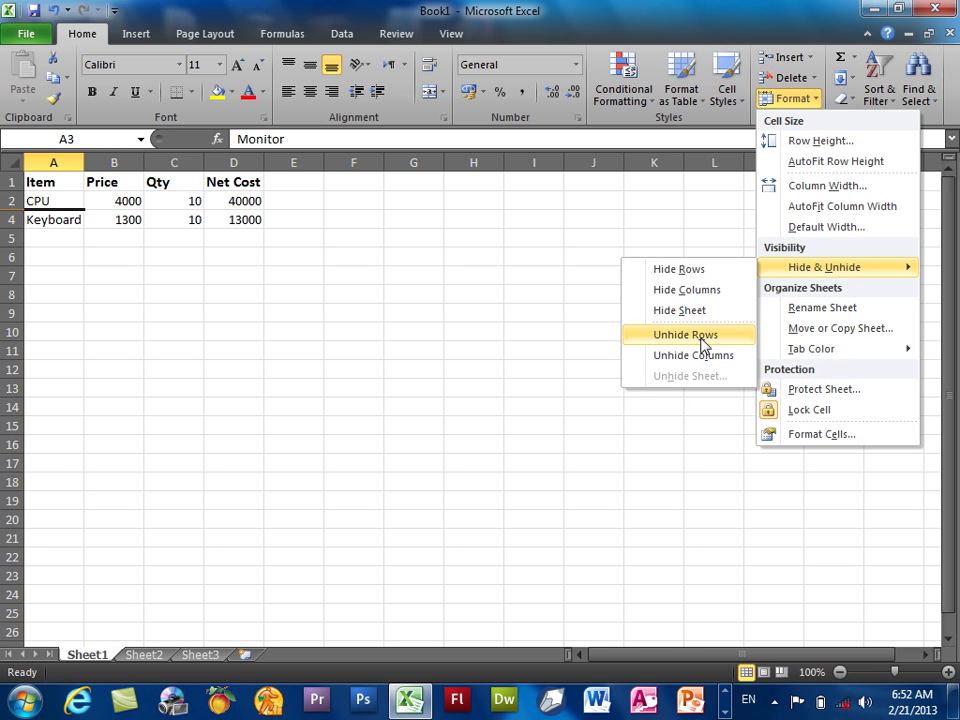
left_click(703, 346)
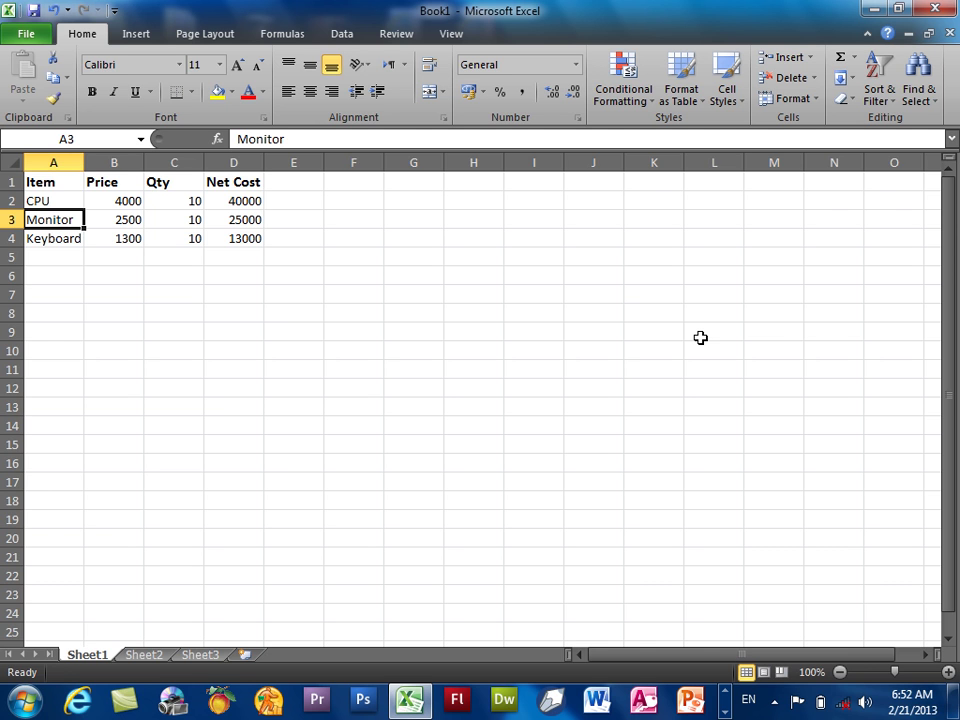
left_click(791, 102)
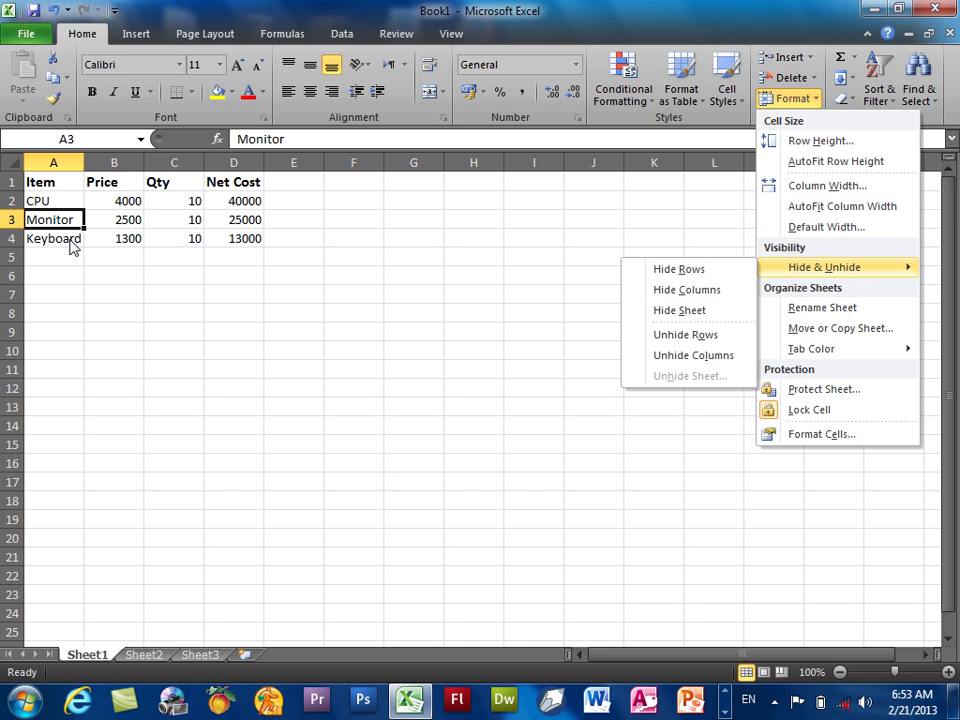
left_click(188, 212)
left_click(187, 204)
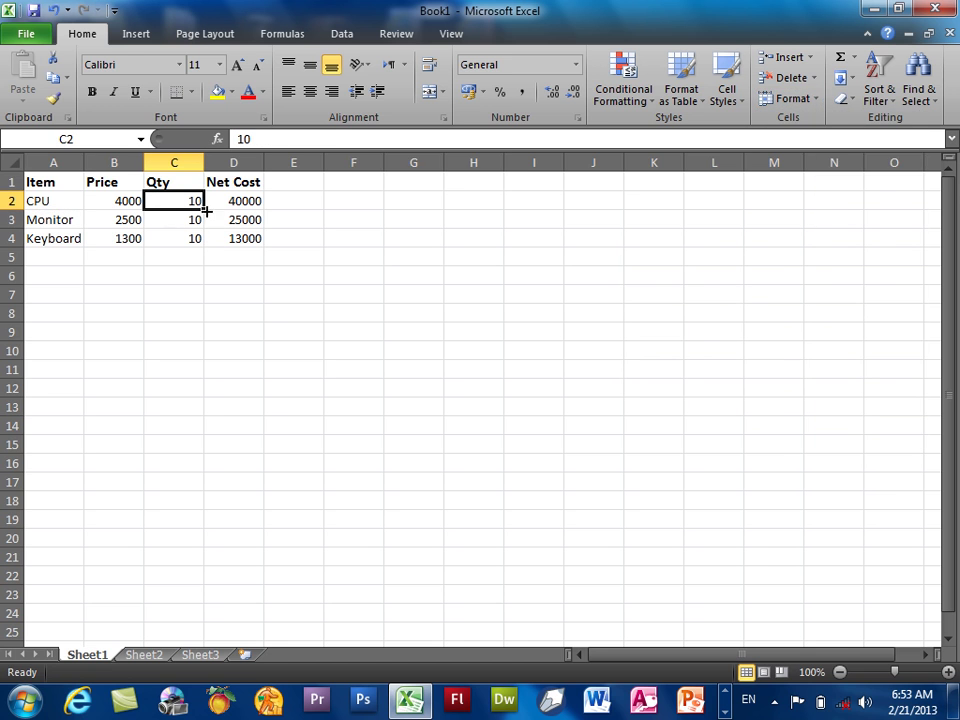
left_click(790, 98)
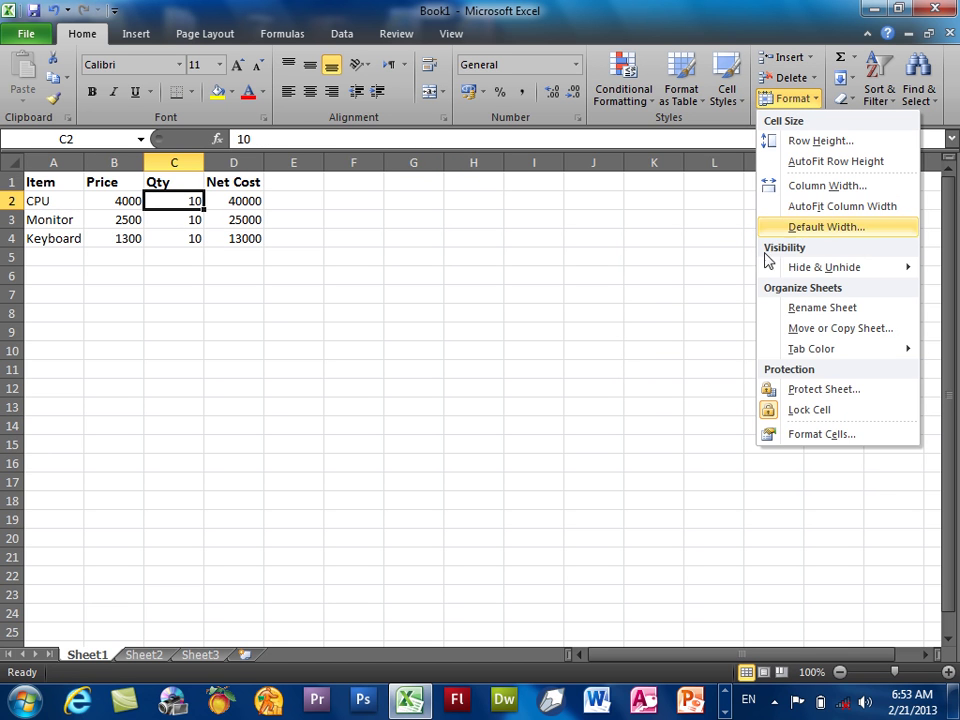
left_click(668, 290)
mouse_move(824, 267)
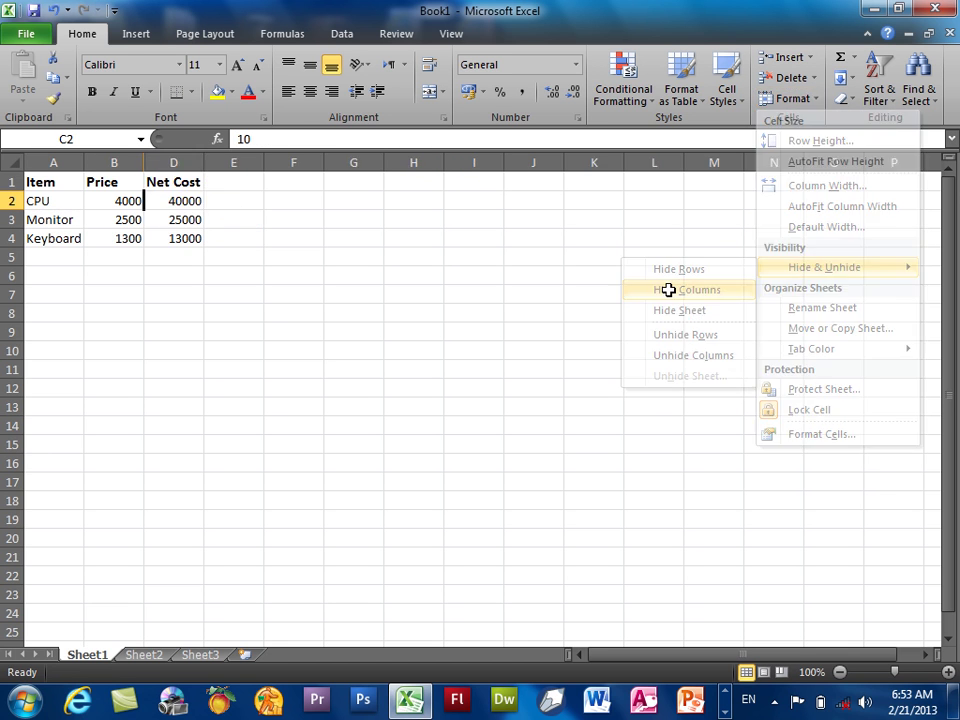
left_click(777, 104)
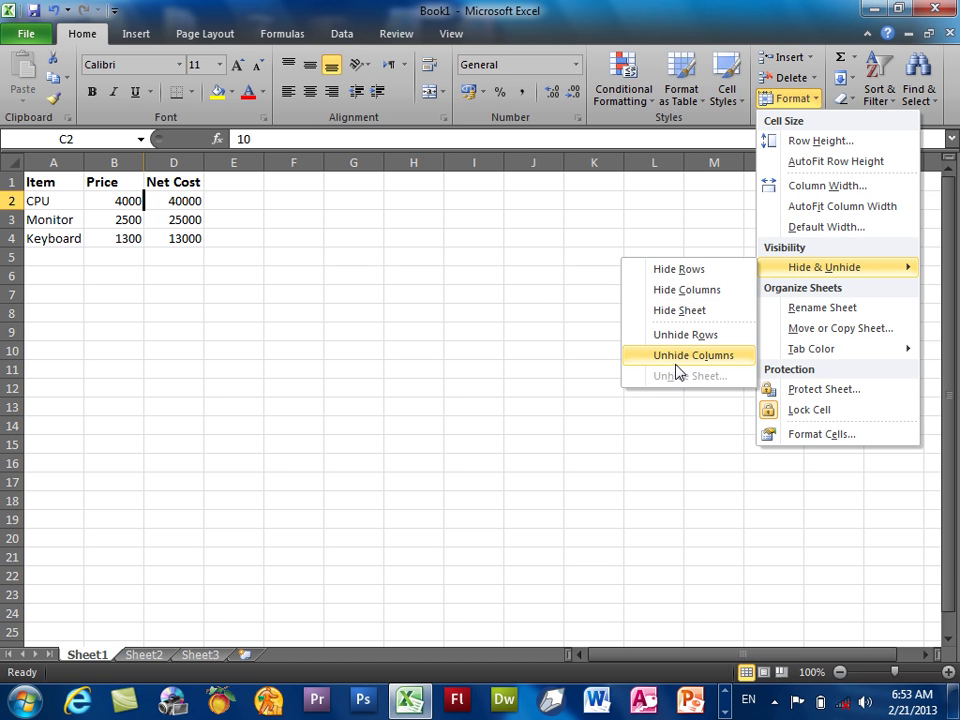
left_click(679, 358)
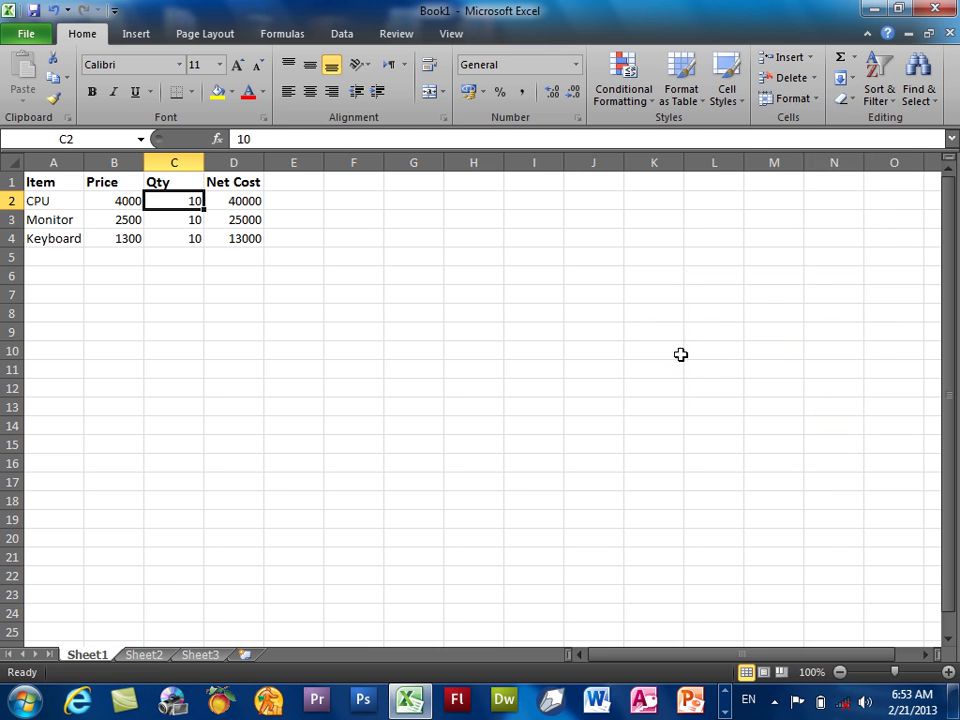
left_click(792, 98)
mouse_move(824, 267)
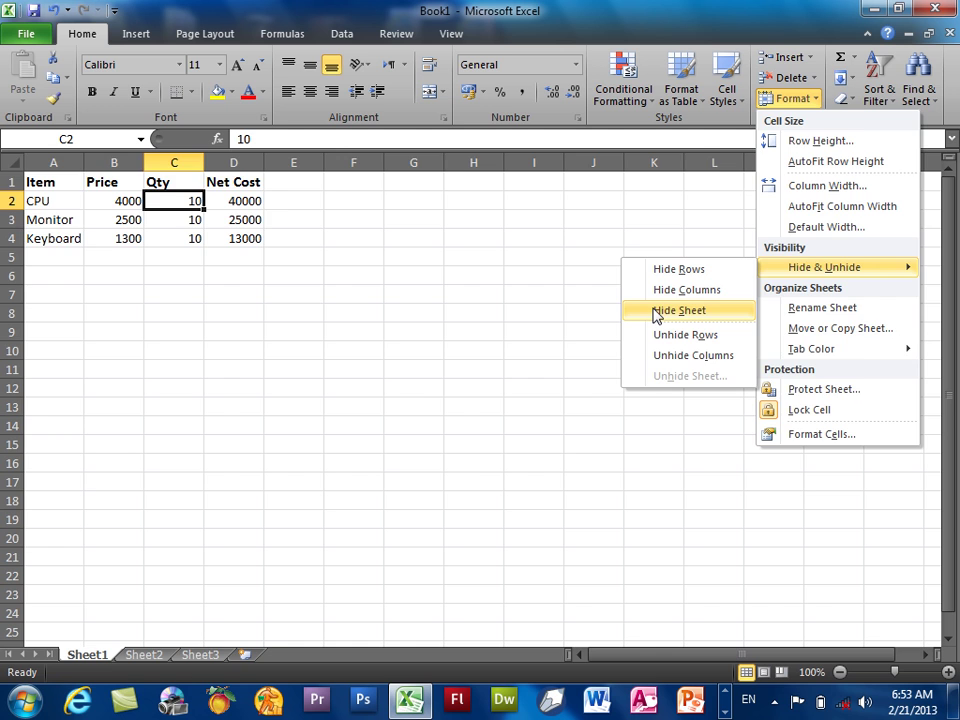
Hide Sheet1, then restore it through Unhide Sheet
left_click(657, 312)
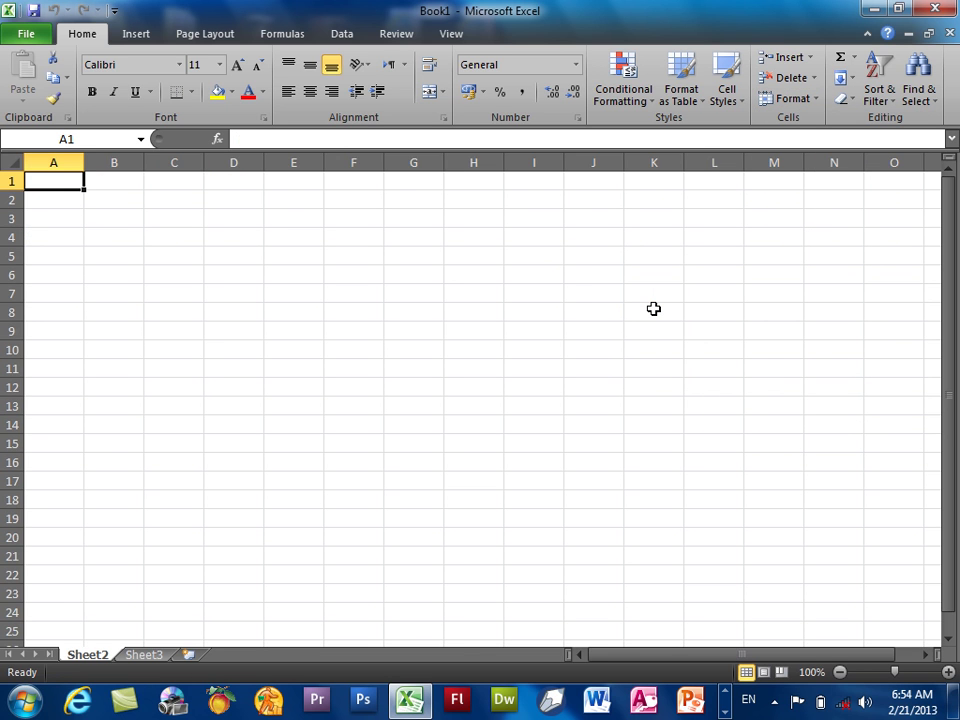
left_click(795, 99)
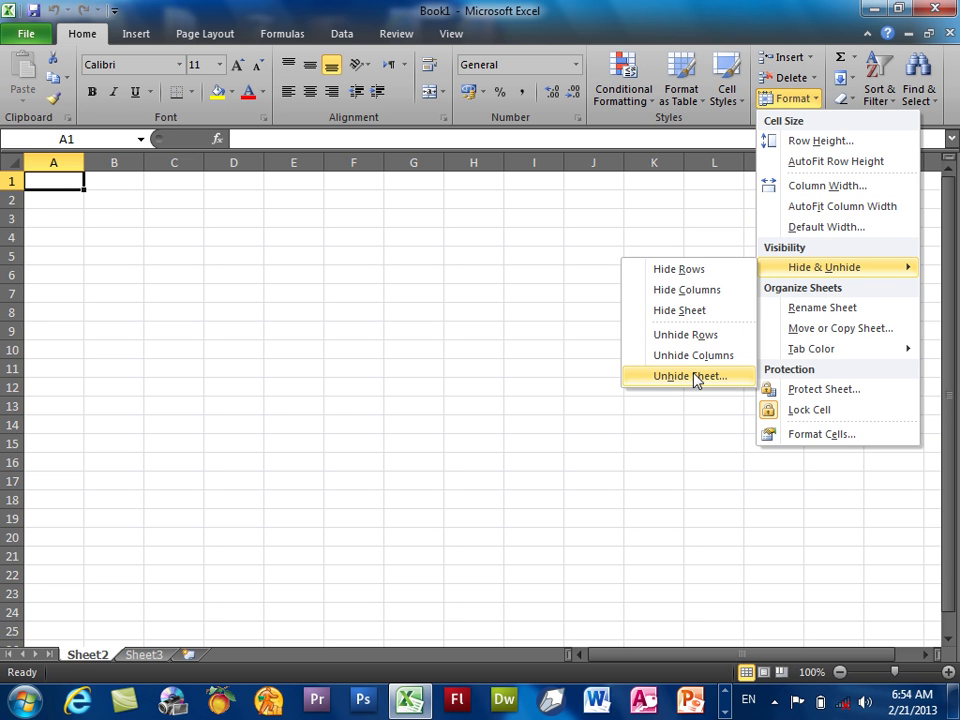
left_click(697, 377)
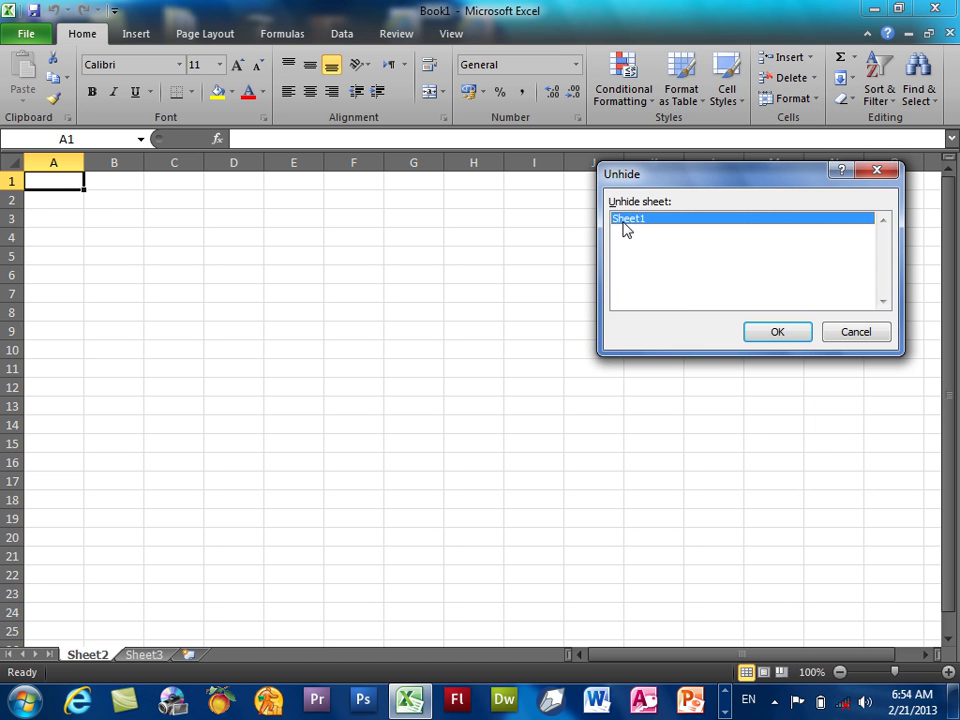
left_click(784, 337)
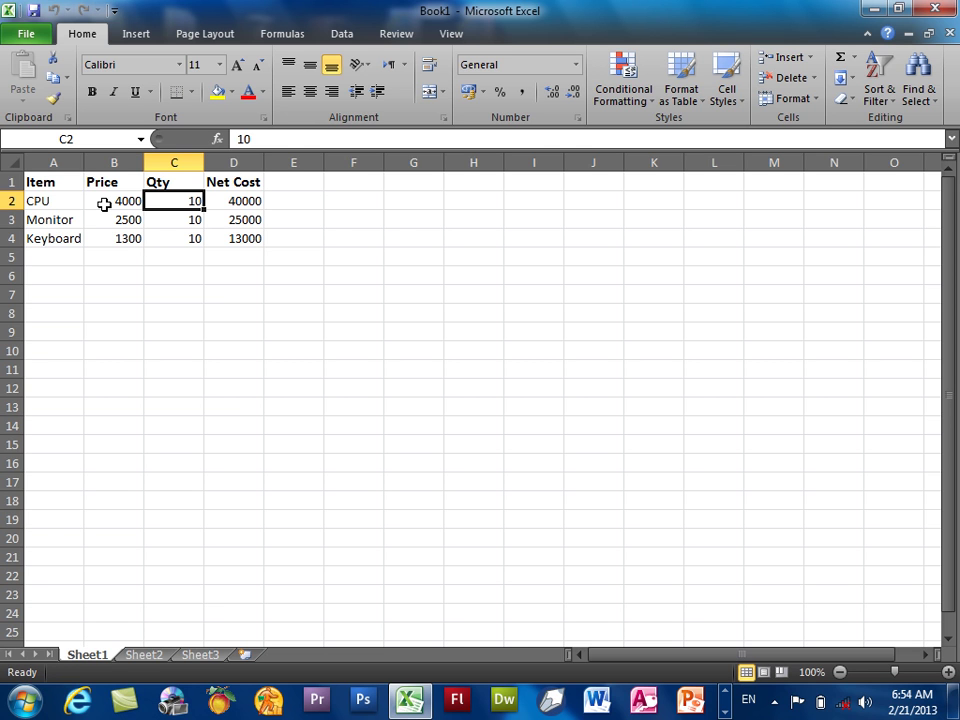
left_click(810, 103)
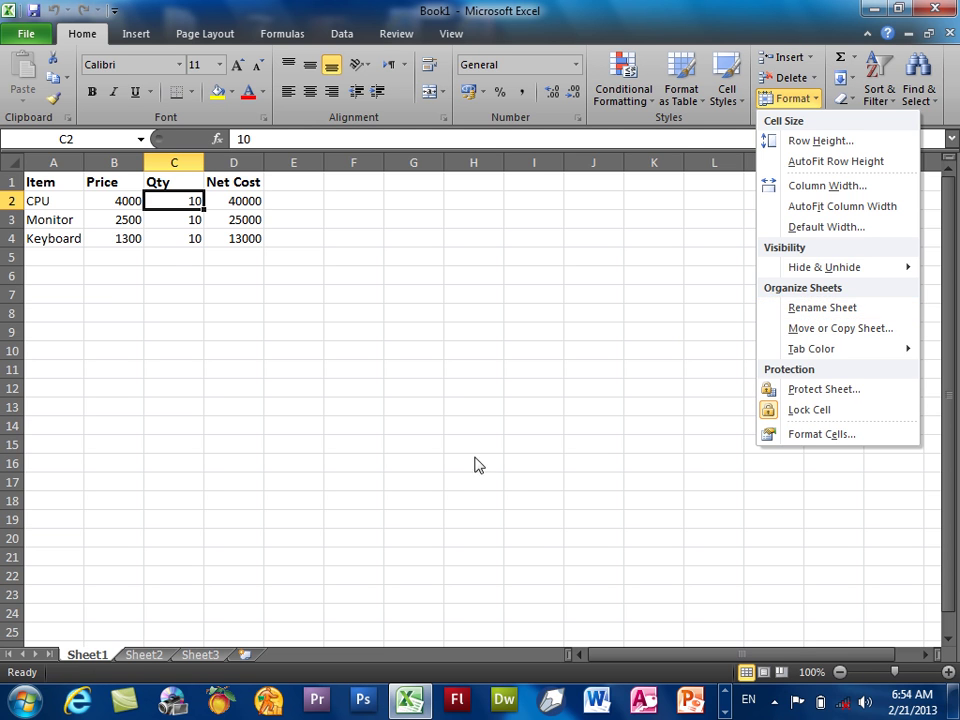
Rename the Sheet1 tab to 'Item Purchased with details'
left_click(806, 312)
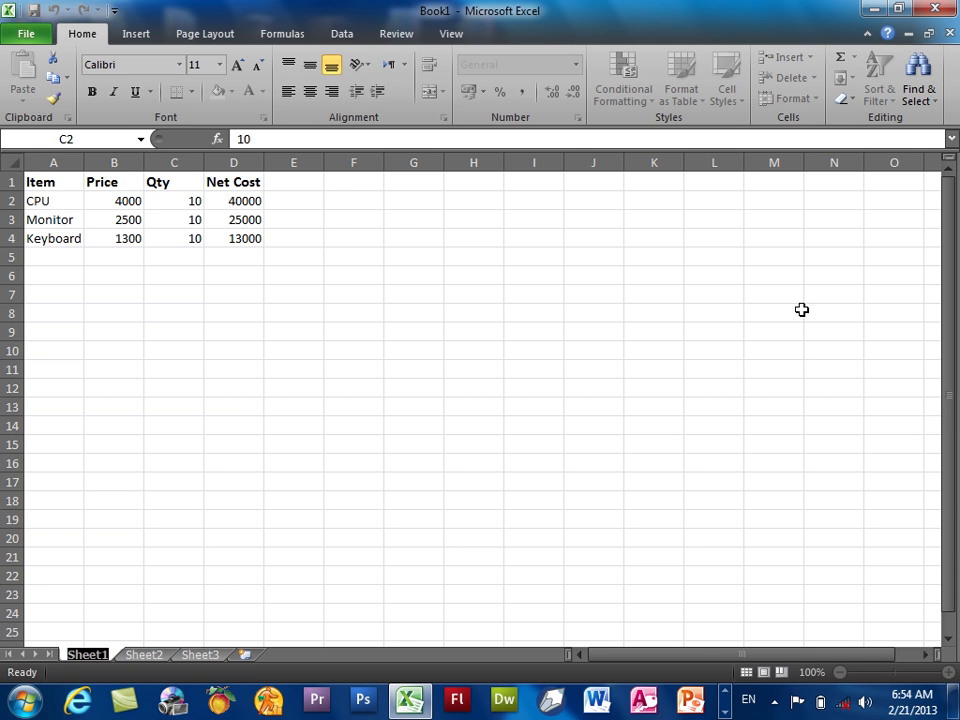
type("Item")
key("Return")
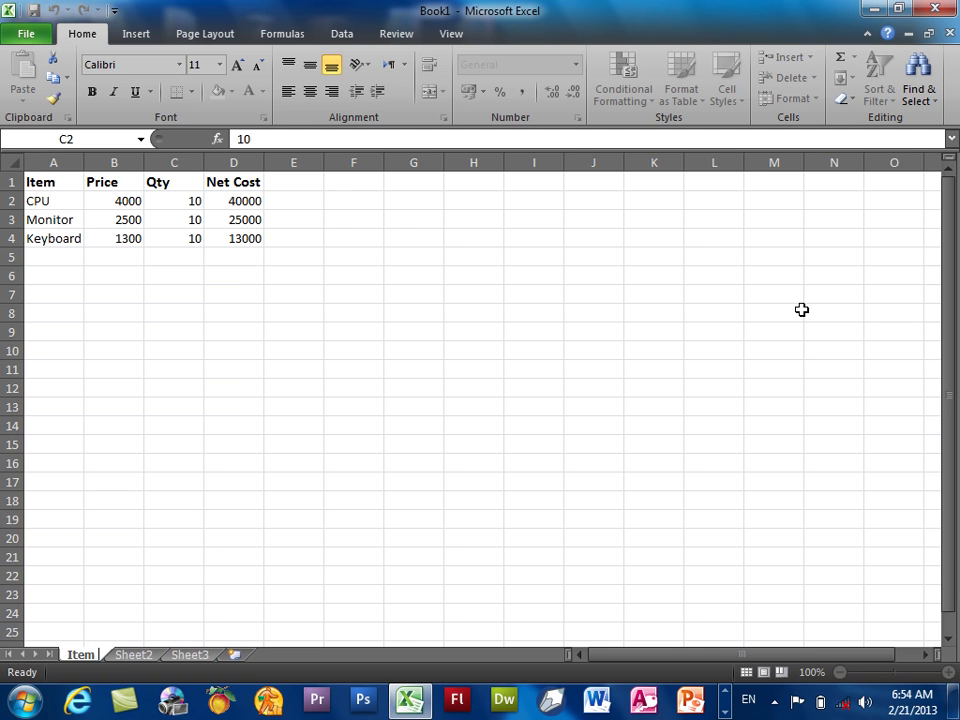
type("Purchased with details")
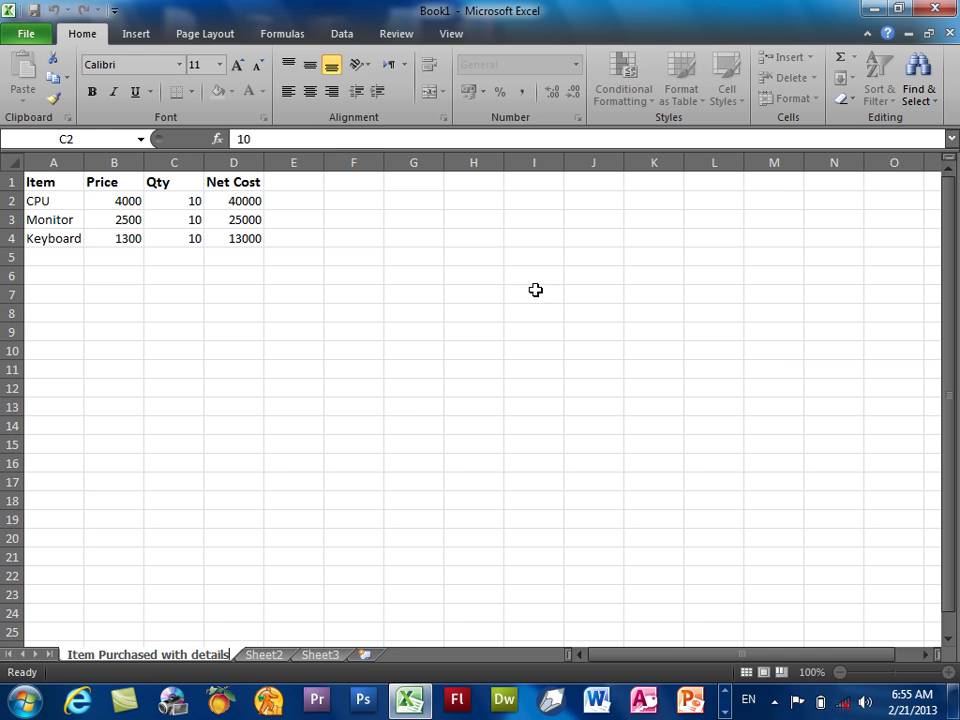
left_click(379, 236)
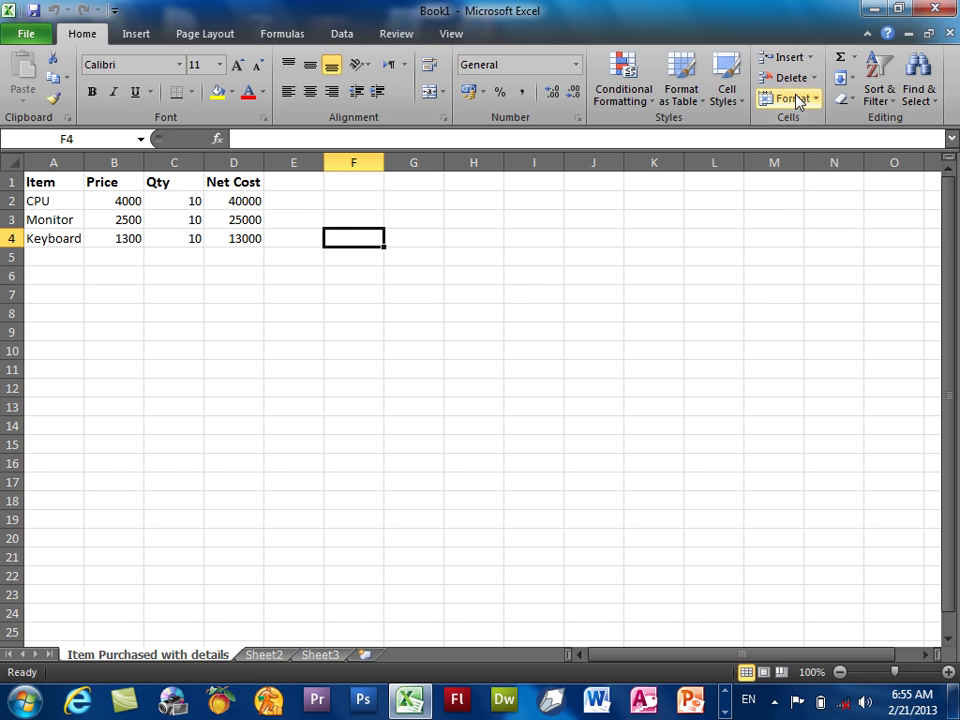
left_click(799, 101)
left_click(289, 544)
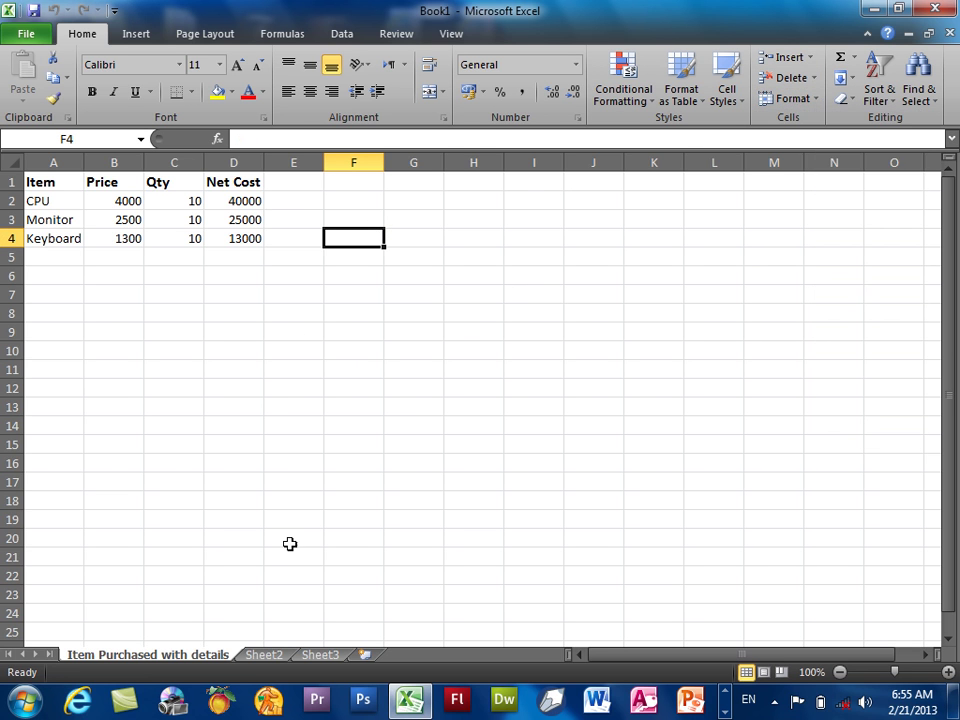
left_click(266, 655)
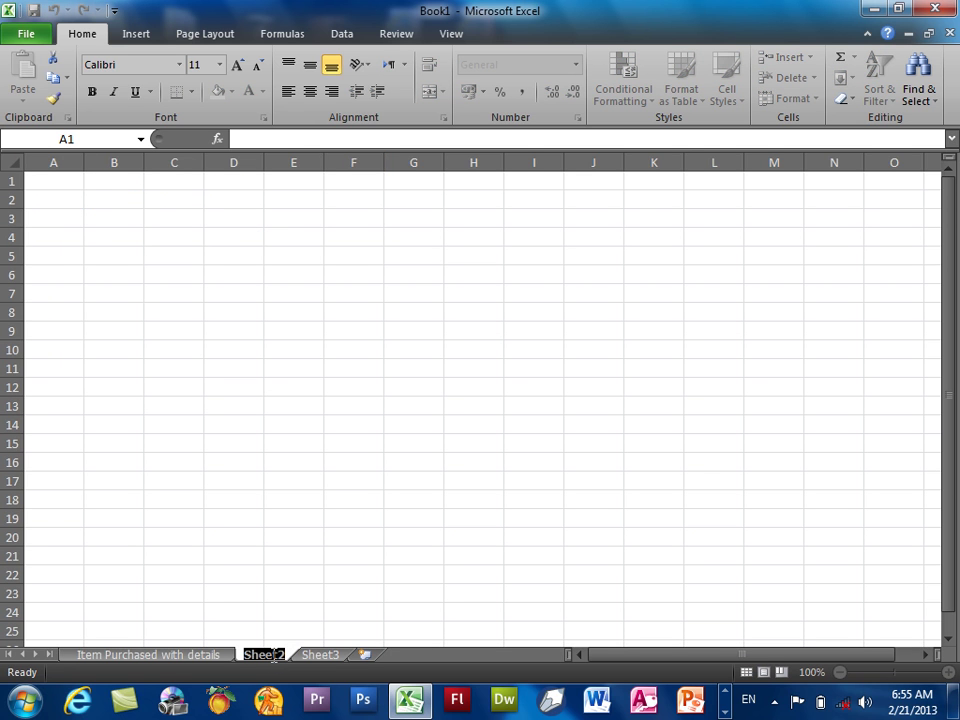
left_click(244, 549)
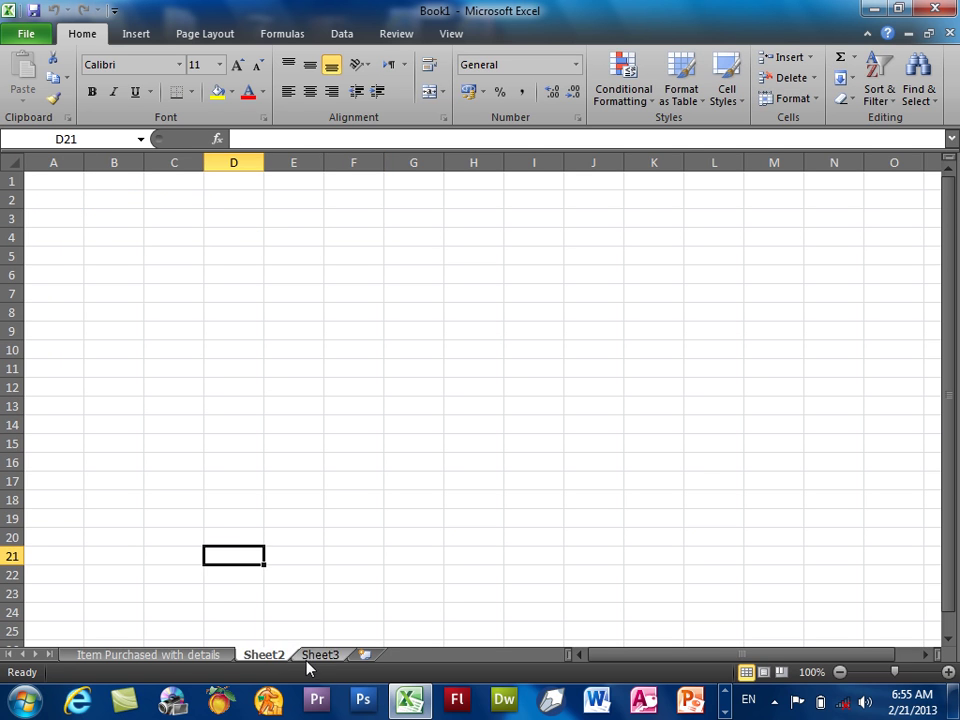
right_click(268, 655)
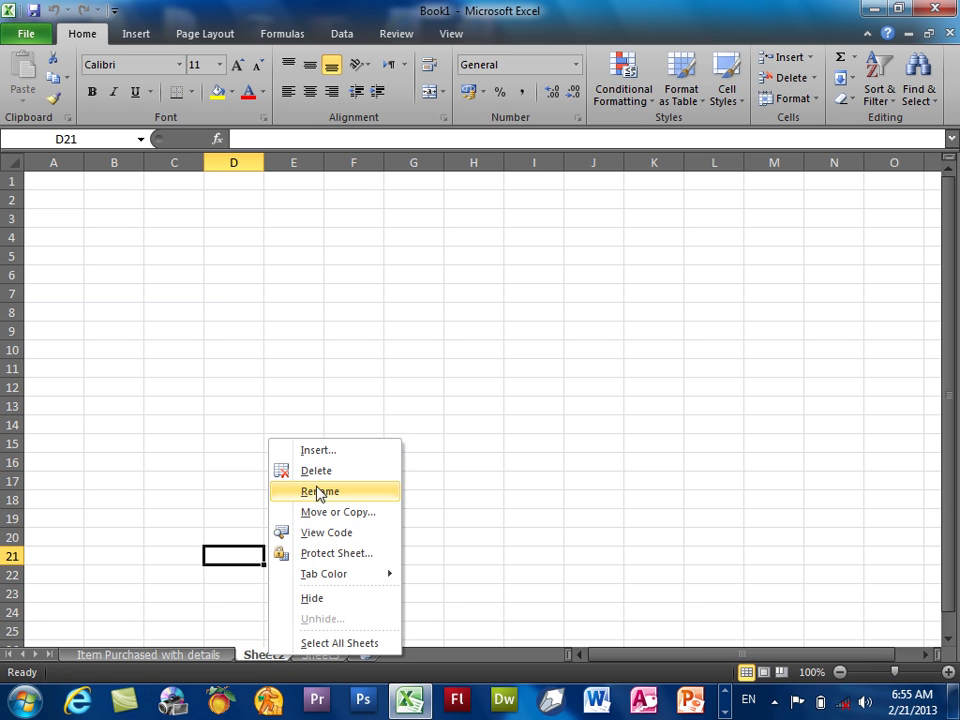
left_click(178, 658)
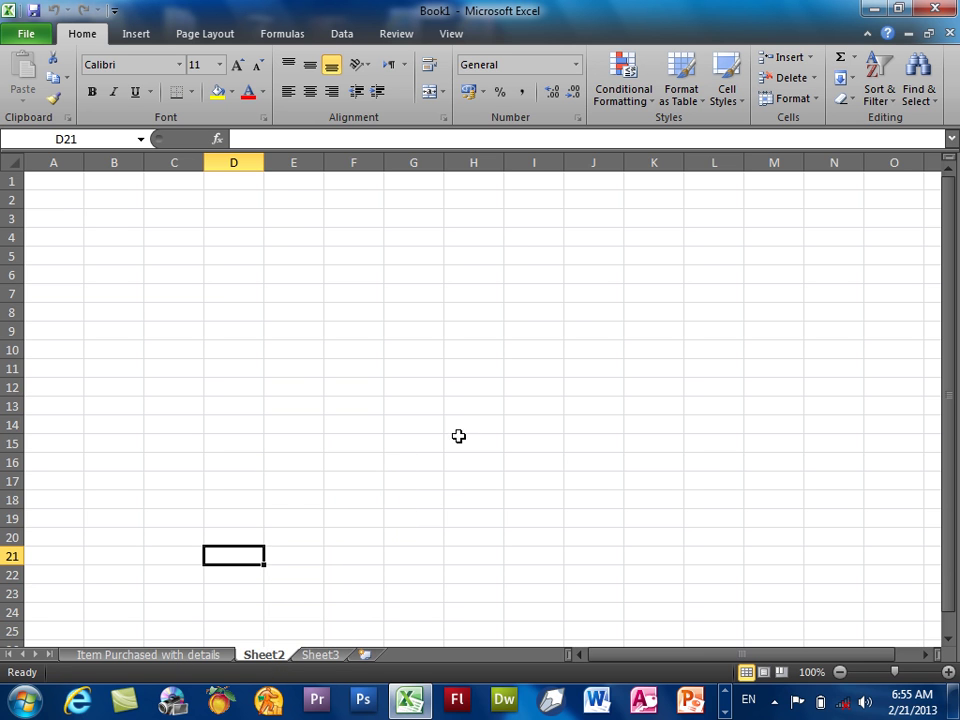
left_click(214, 653)
left_click(790, 98)
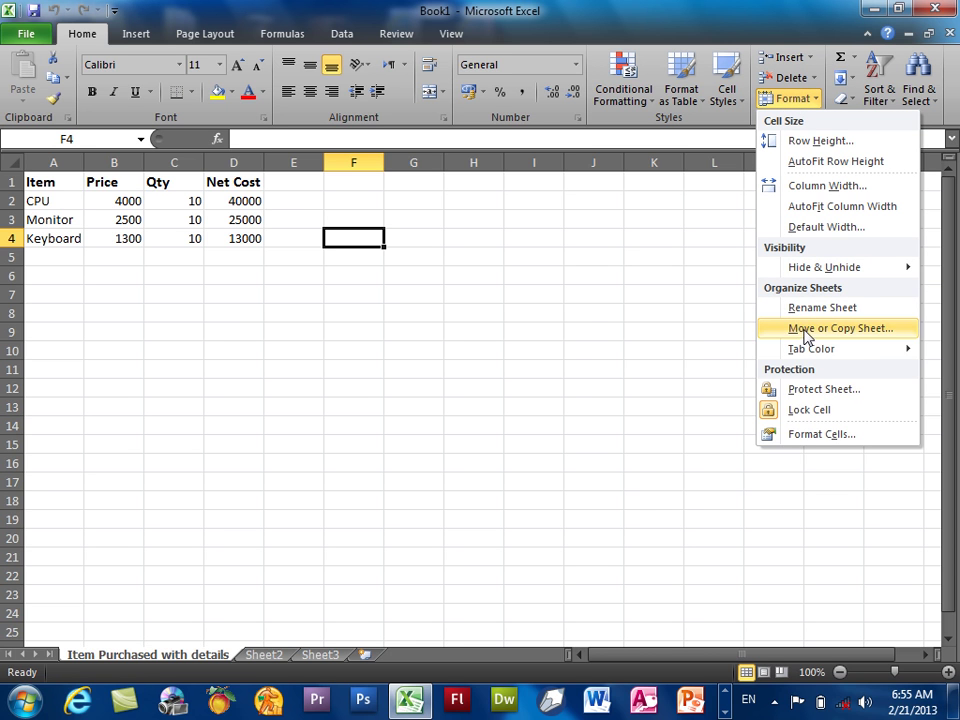
mouse_move(811, 348)
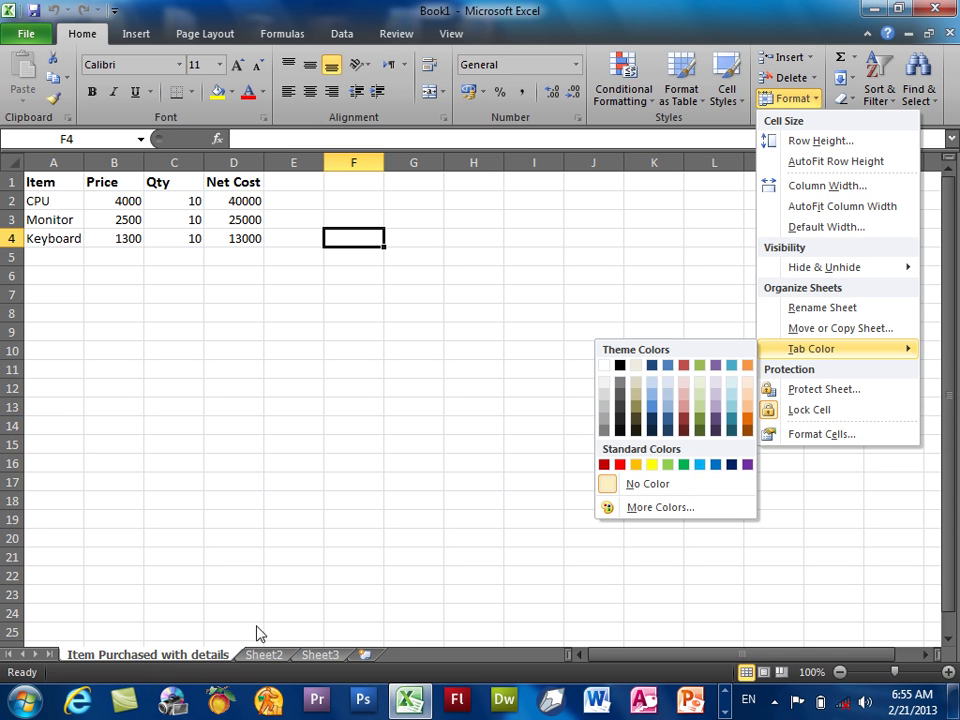
Move the Item Purchased with details sheet to the end, after Sheet2 and Sheet3
left_click(789, 330)
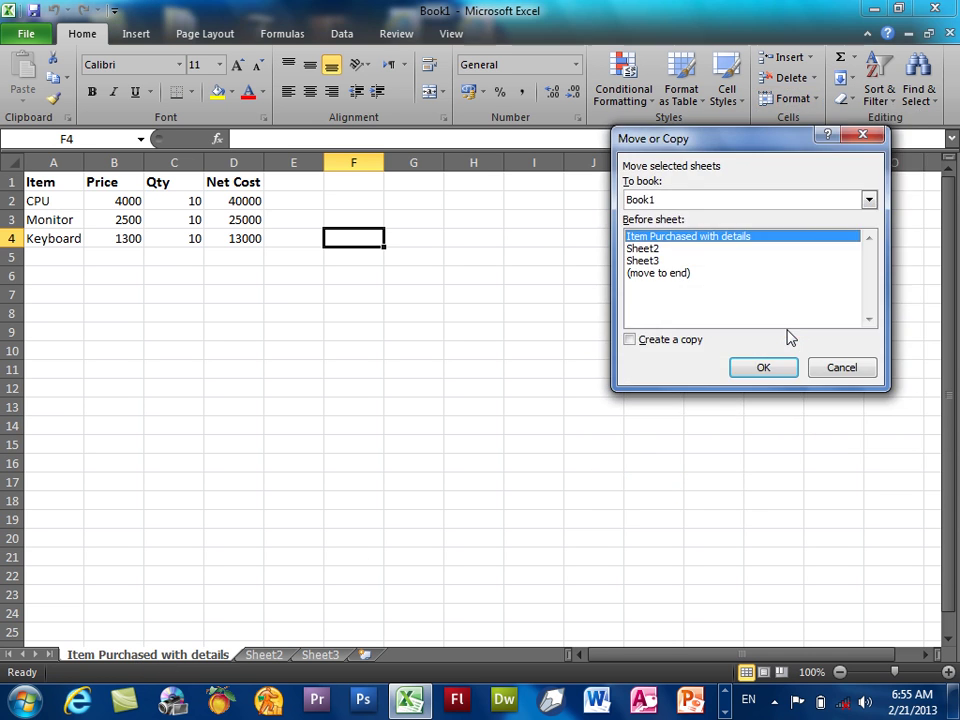
left_click(666, 274)
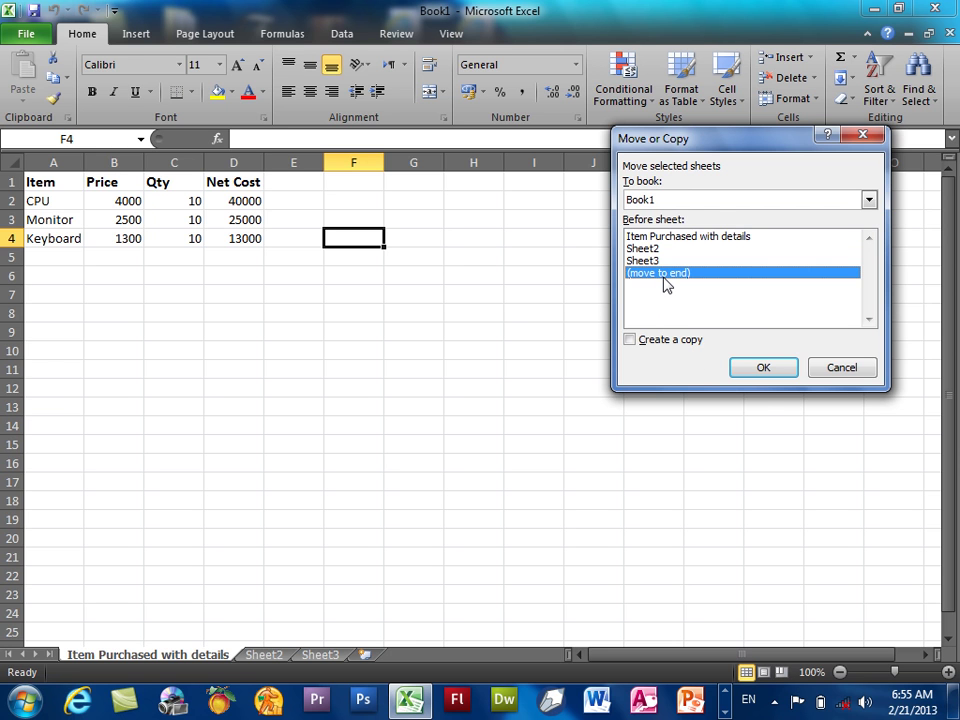
left_click(762, 368)
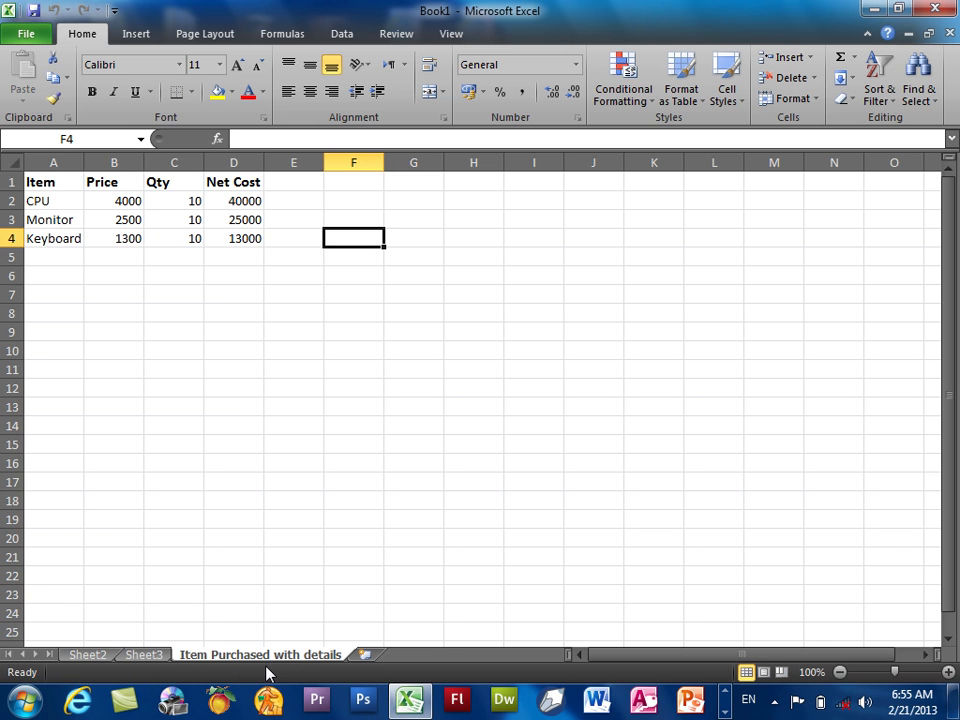
left_click(789, 100)
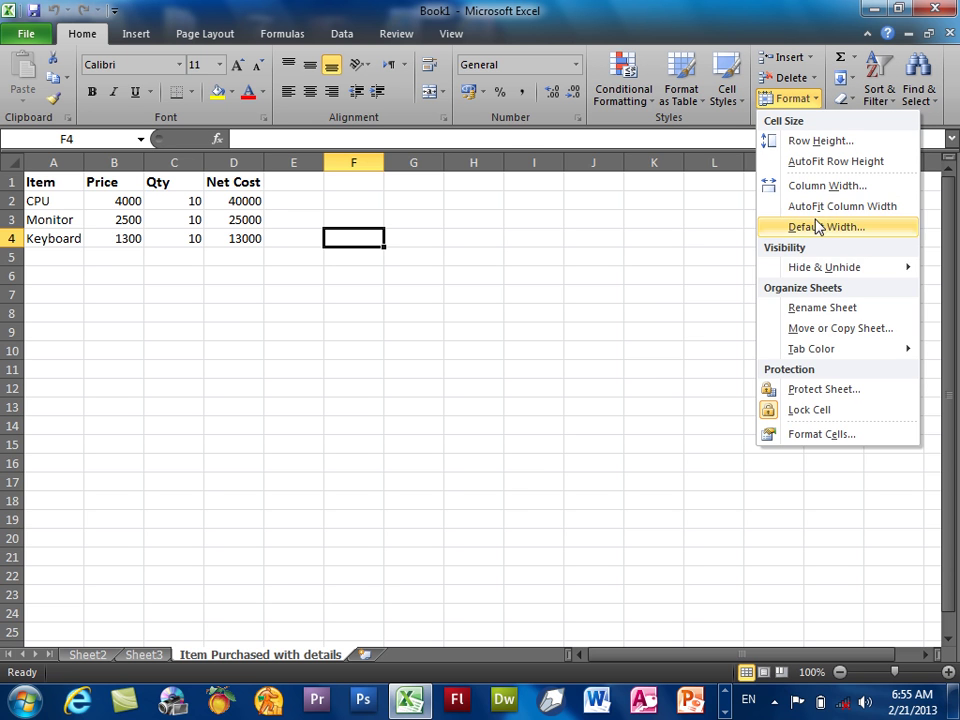
mouse_move(824, 267)
left_click(356, 394)
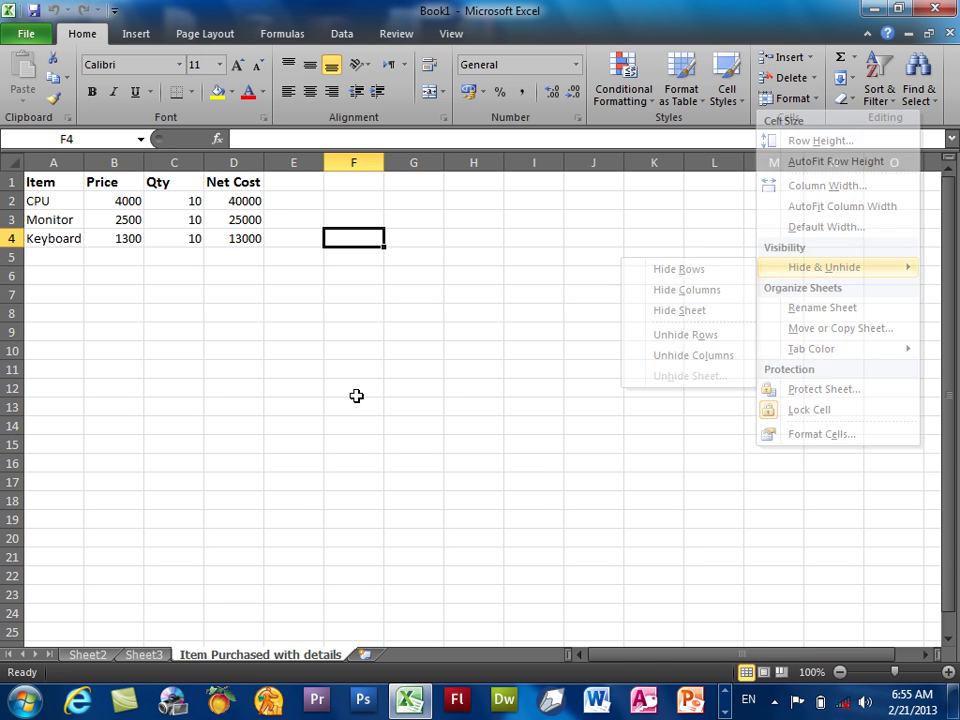
left_click_drag(36, 185, 223, 240)
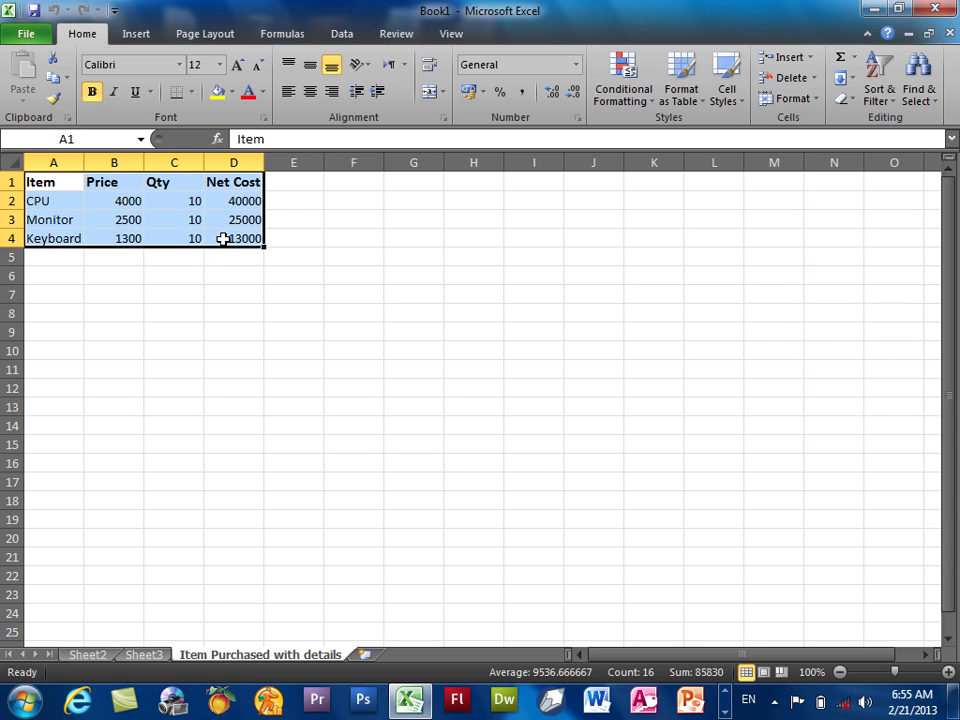
left_click_drag(563, 214, 307, 539)
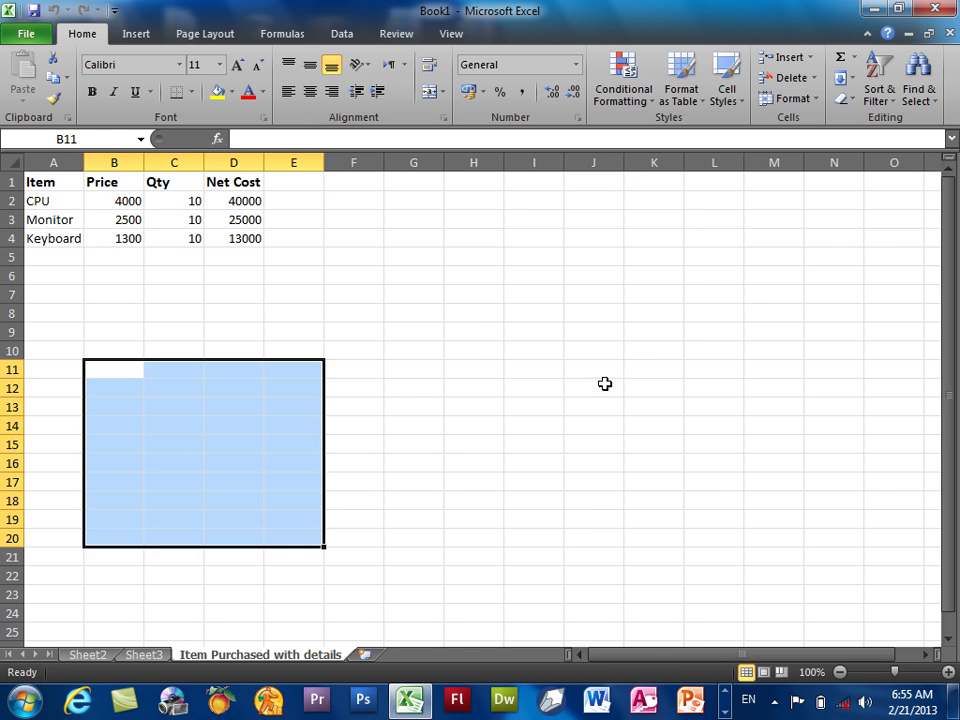
left_click_drag(578, 385, 905, 500)
left_click_drag(640, 238, 797, 297)
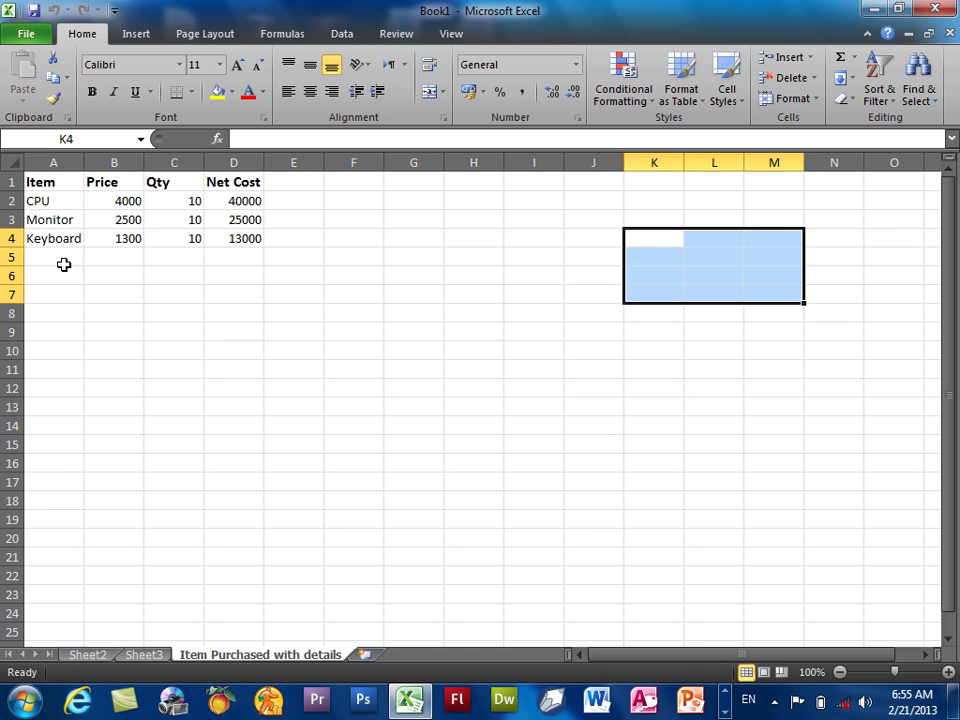
left_click_drag(60, 272, 360, 385)
left_click_drag(470, 294, 745, 372)
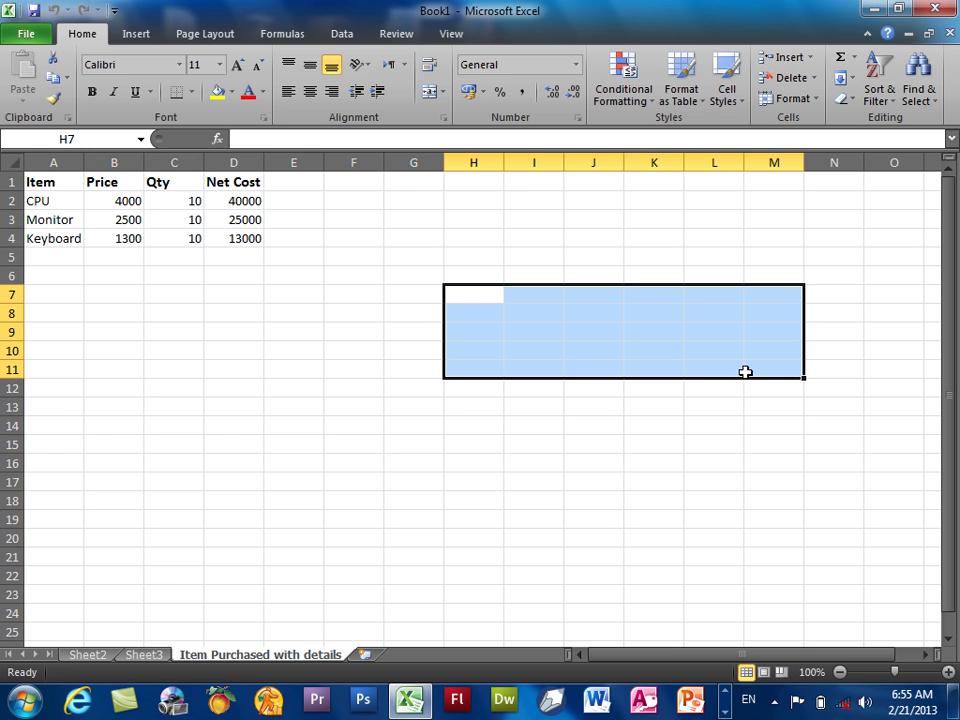
left_click_drag(96, 310, 289, 450)
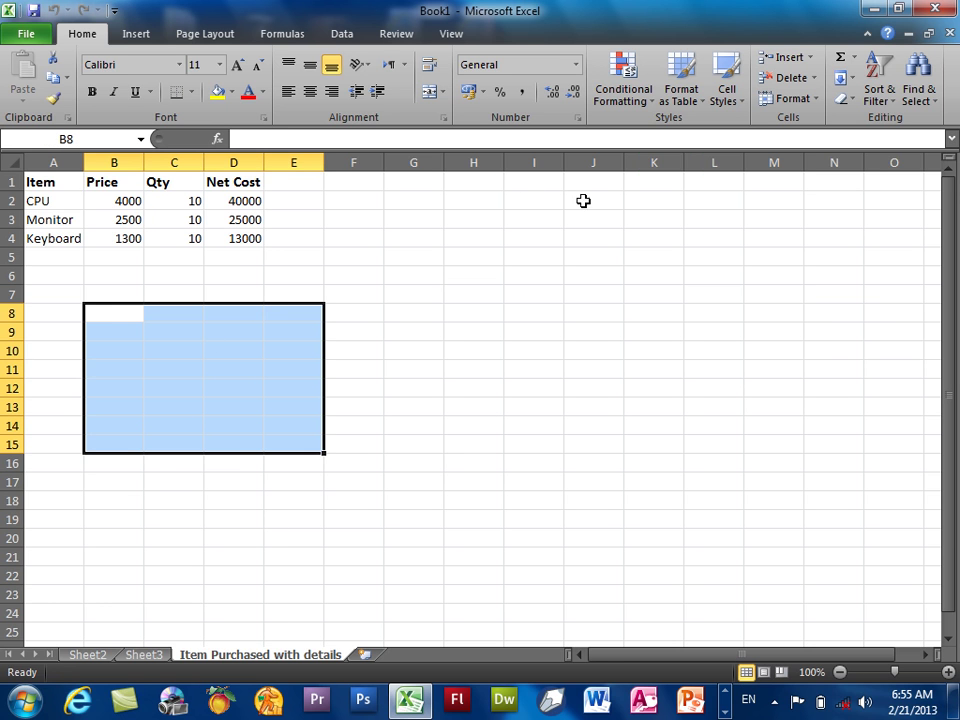
left_click(495, 262)
left_click(800, 99)
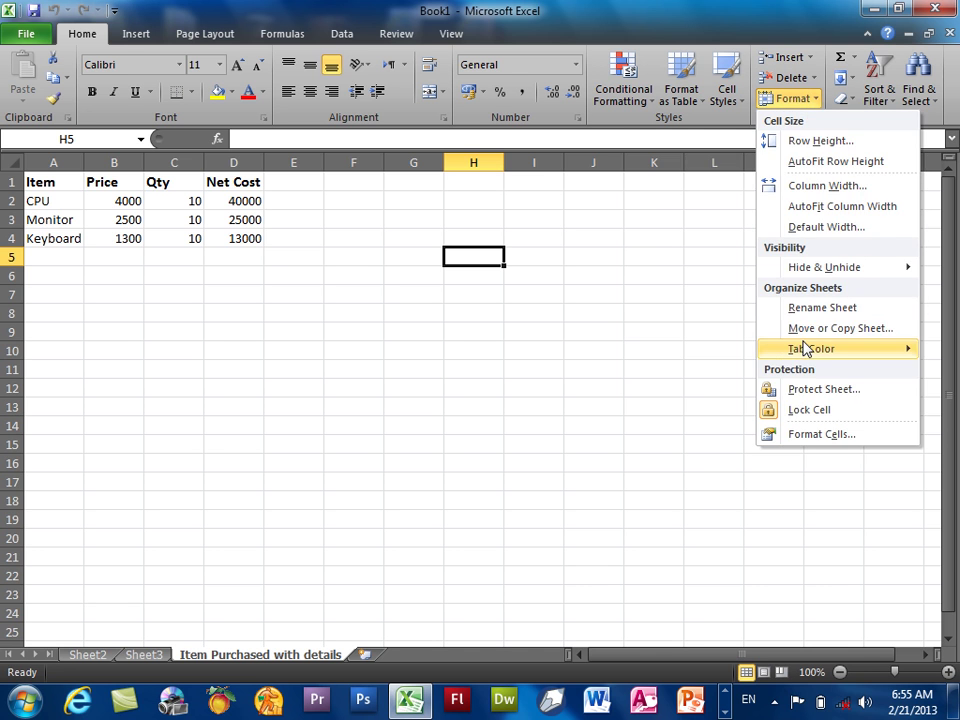
Make a copy of the Item Purchased with details sheet
left_click(797, 329)
left_click(657, 345)
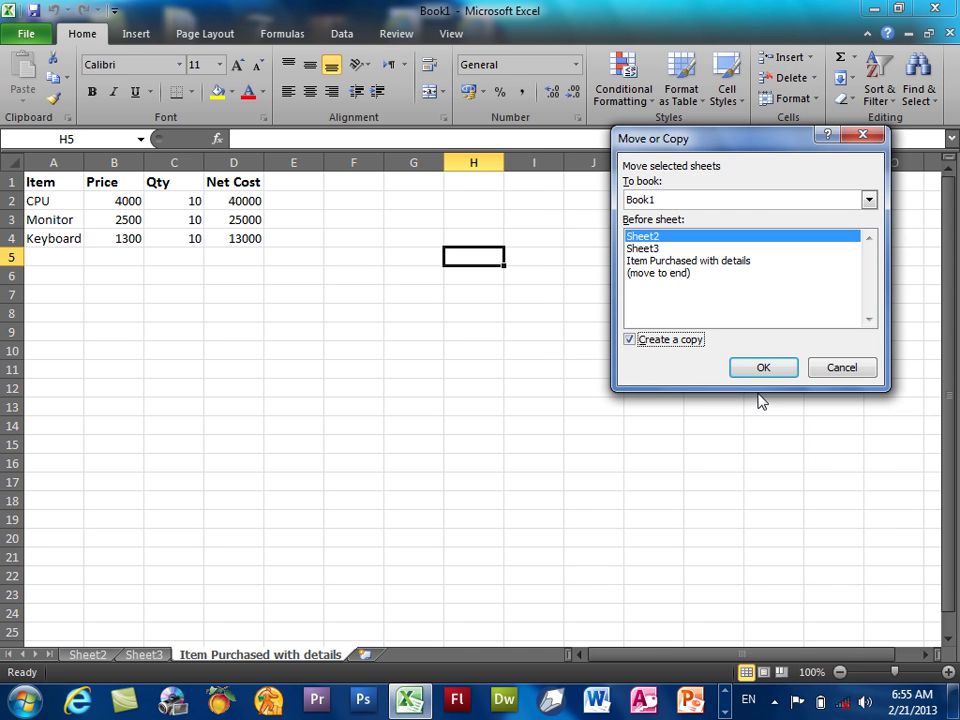
left_click(772, 373)
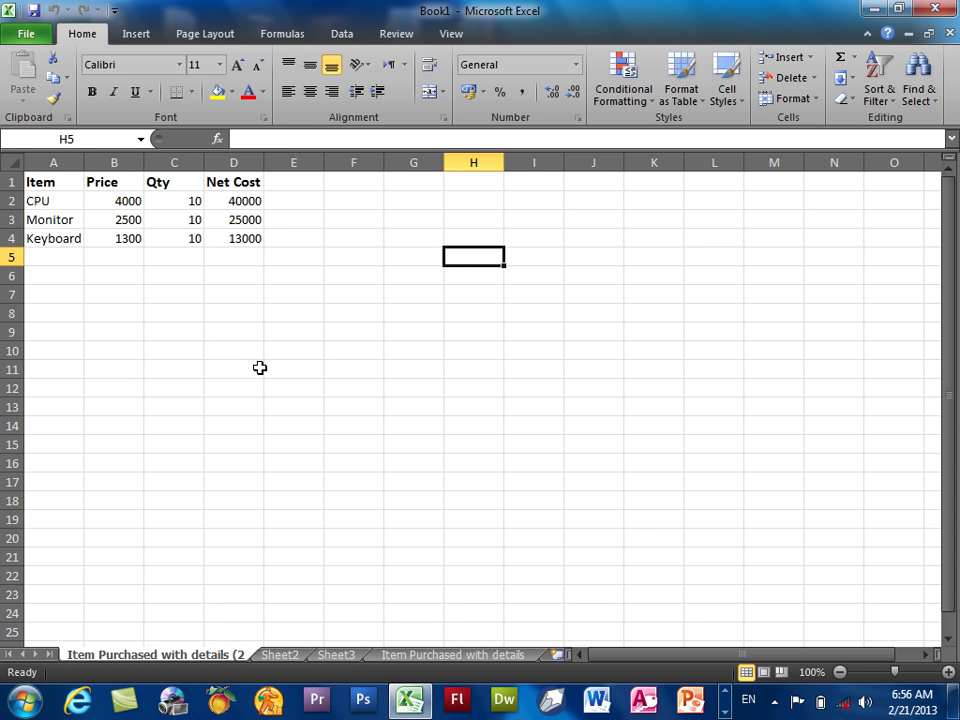
Delete the Item Purchased with details (2) copy so empty Sheet2 shows
right_click(175, 655)
left_click(231, 469)
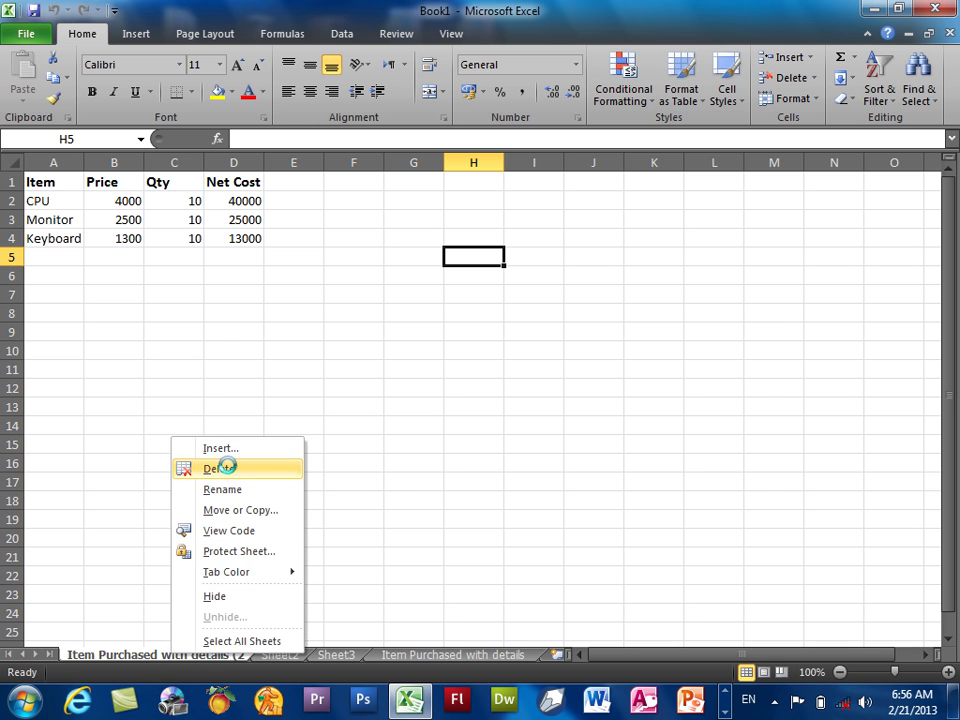
left_click(448, 397)
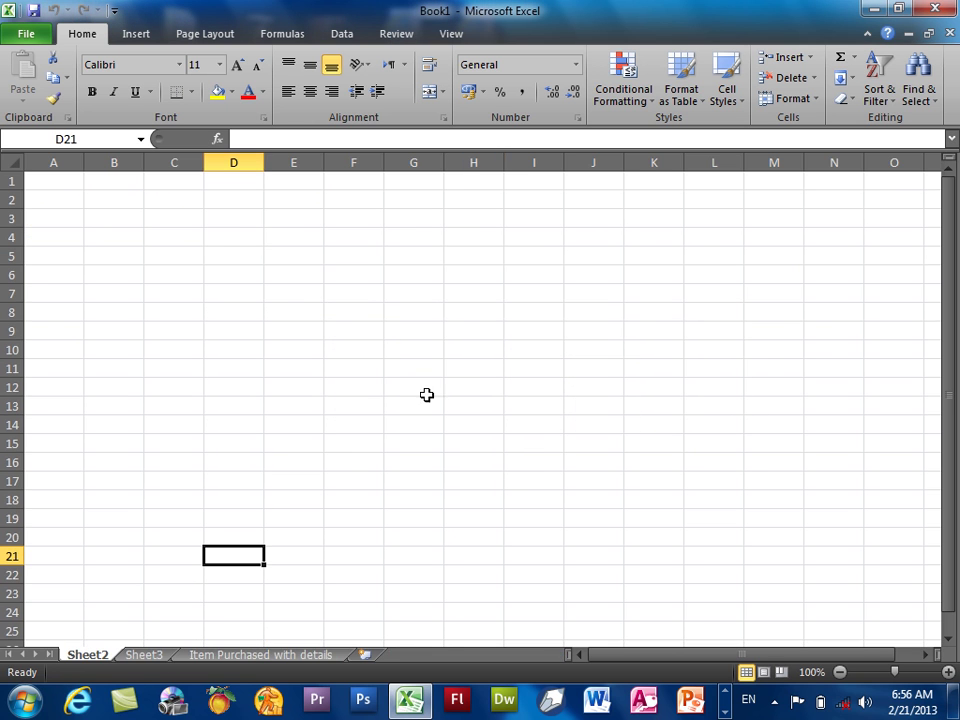
left_click(803, 104)
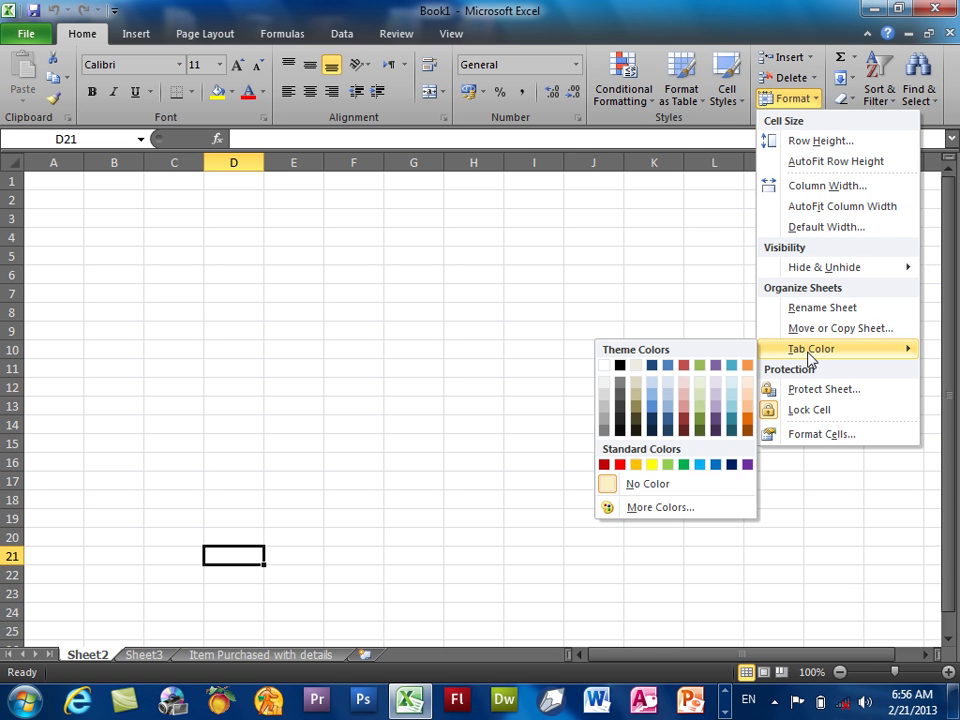
Give the Sheet2 tab a red colour, then switch to Sheet3 to see it
left_click(150, 626)
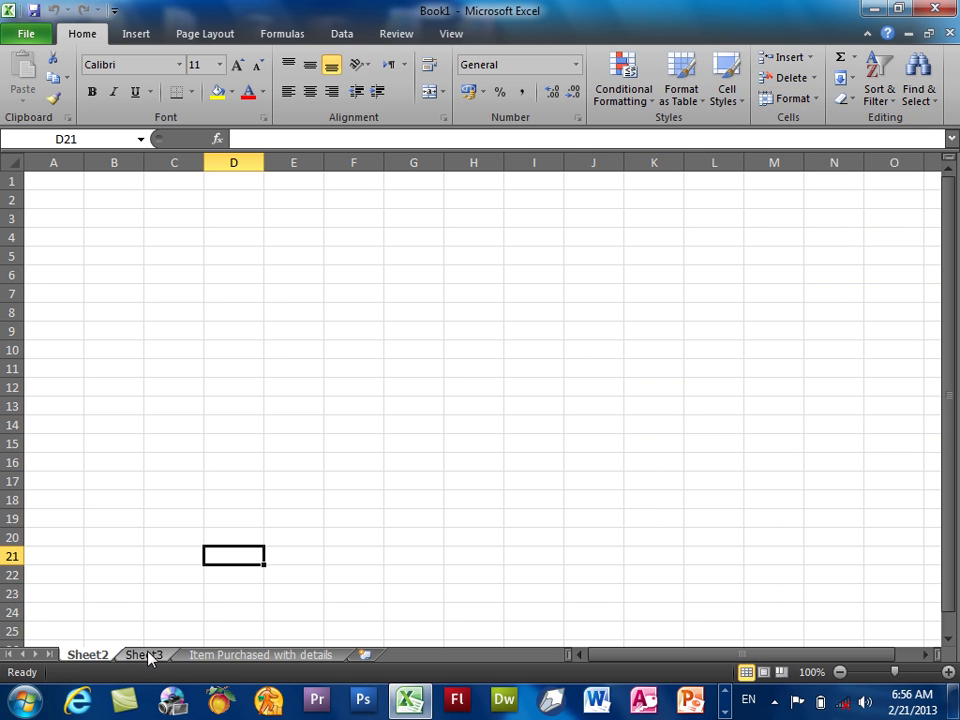
left_click(148, 655)
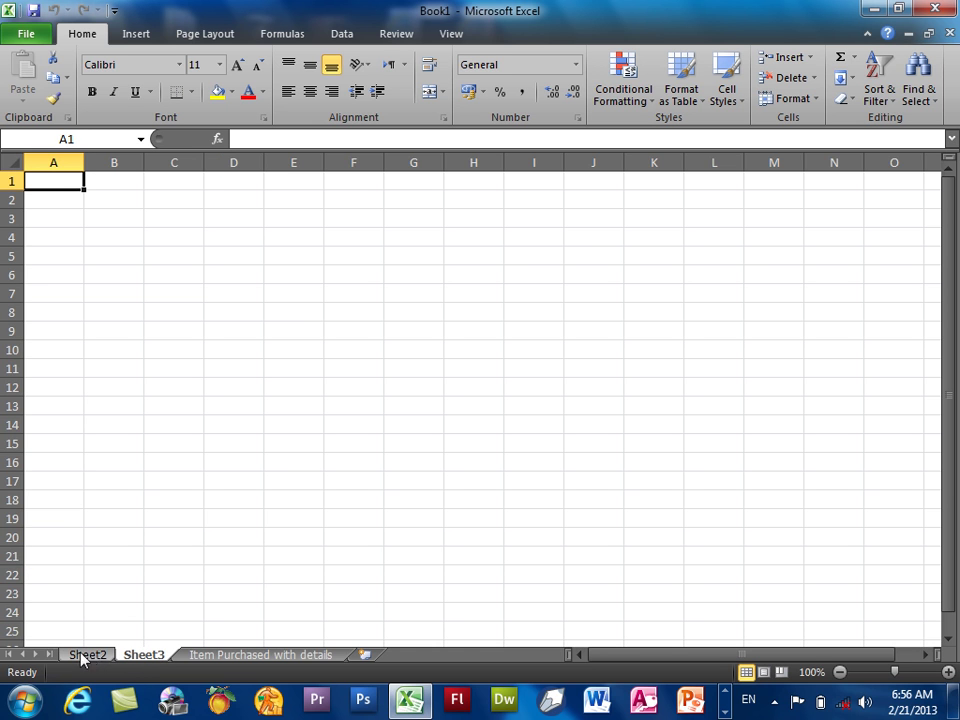
left_click(222, 657)
left_click(145, 656)
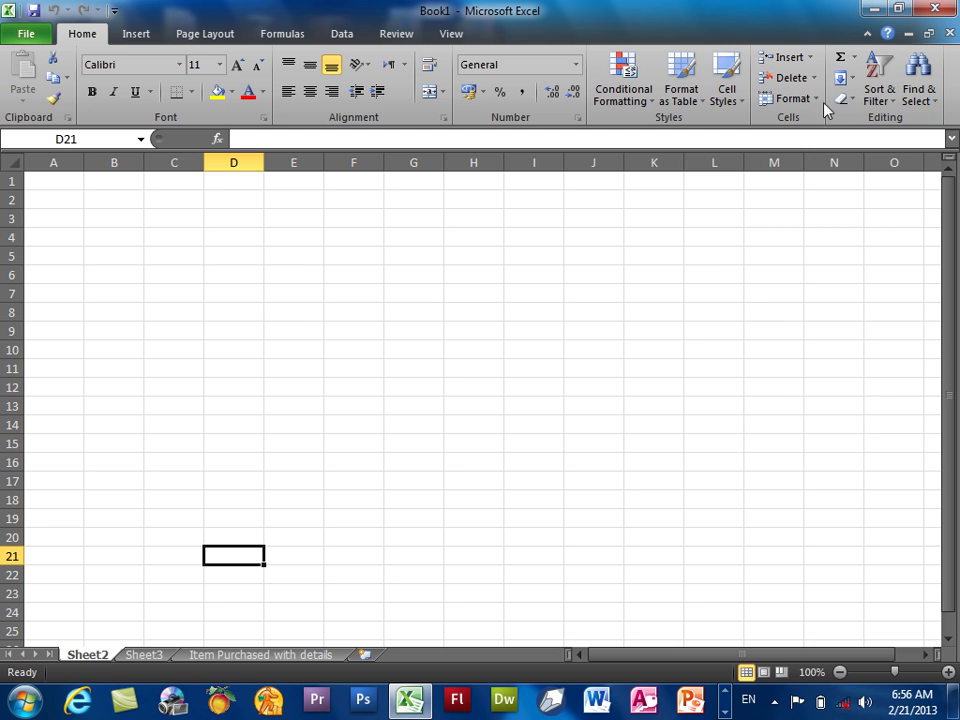
left_click(810, 99)
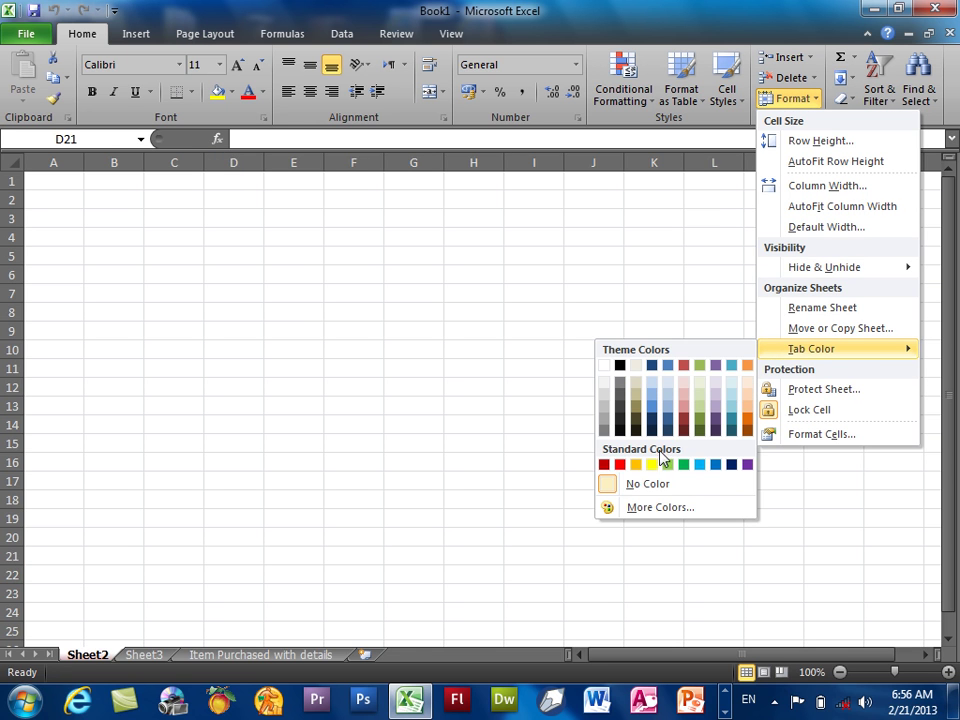
left_click(620, 464)
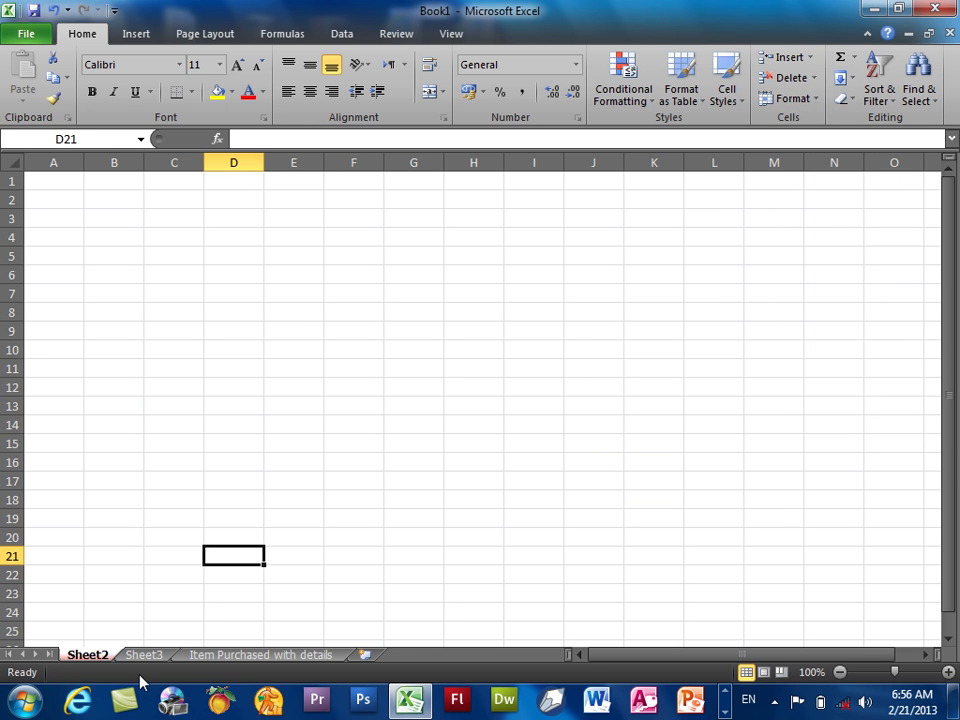
left_click(143, 654)
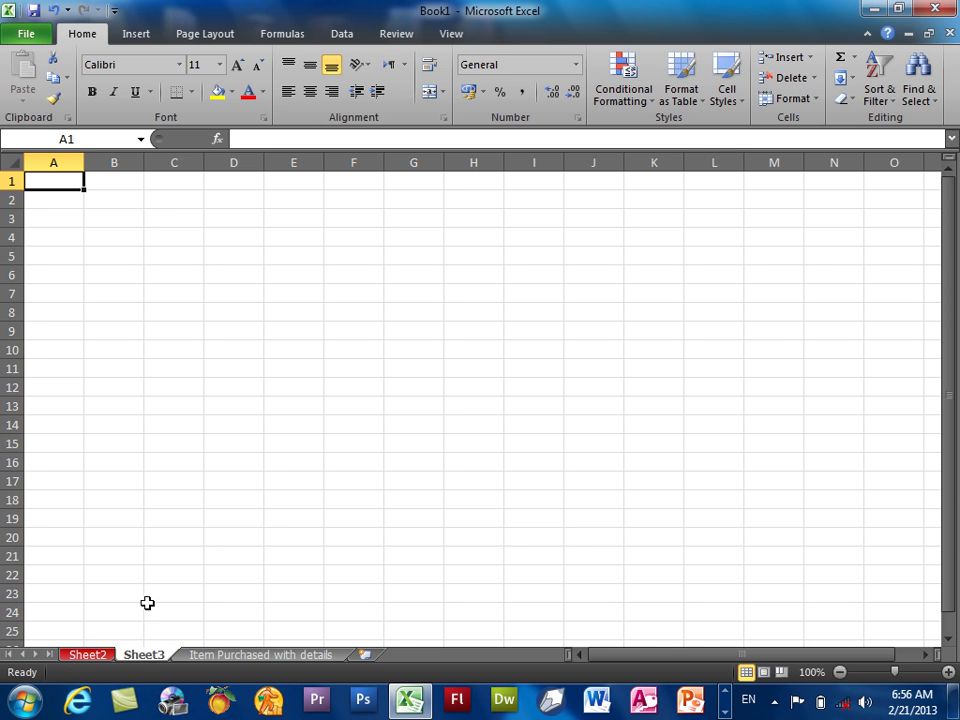
Switch to the Item Purchased with details sheet
left_click(783, 100)
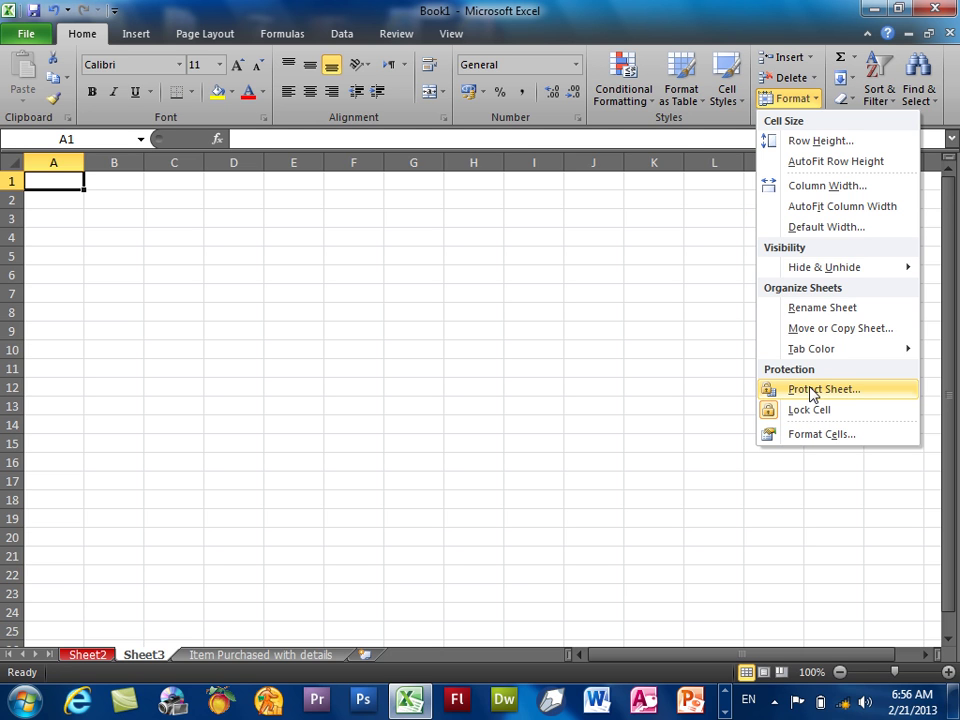
left_click(272, 654)
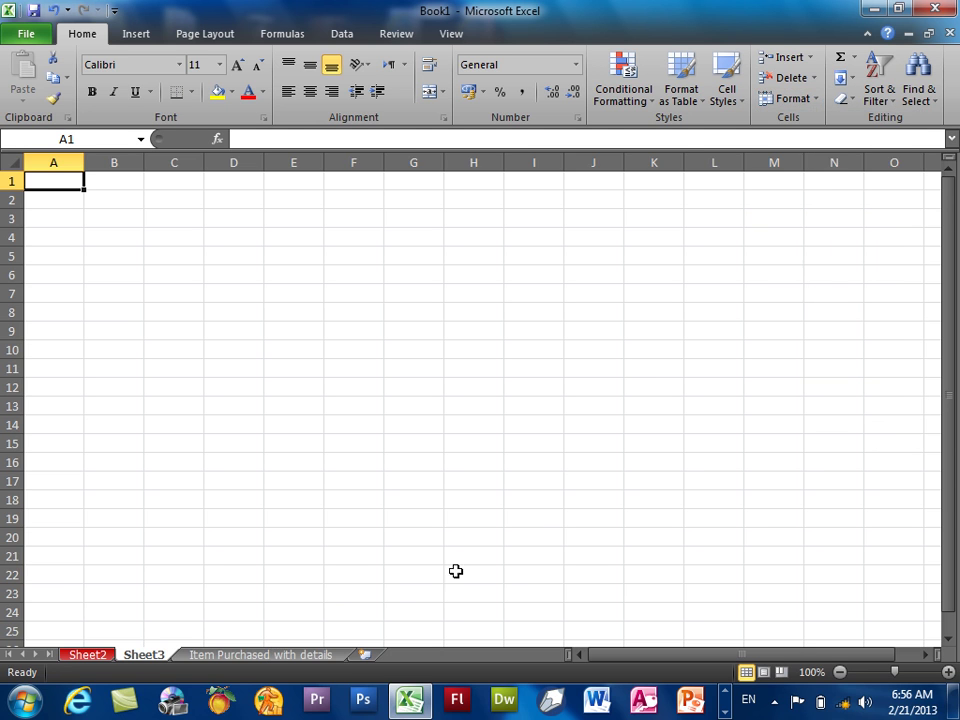
left_click(294, 657)
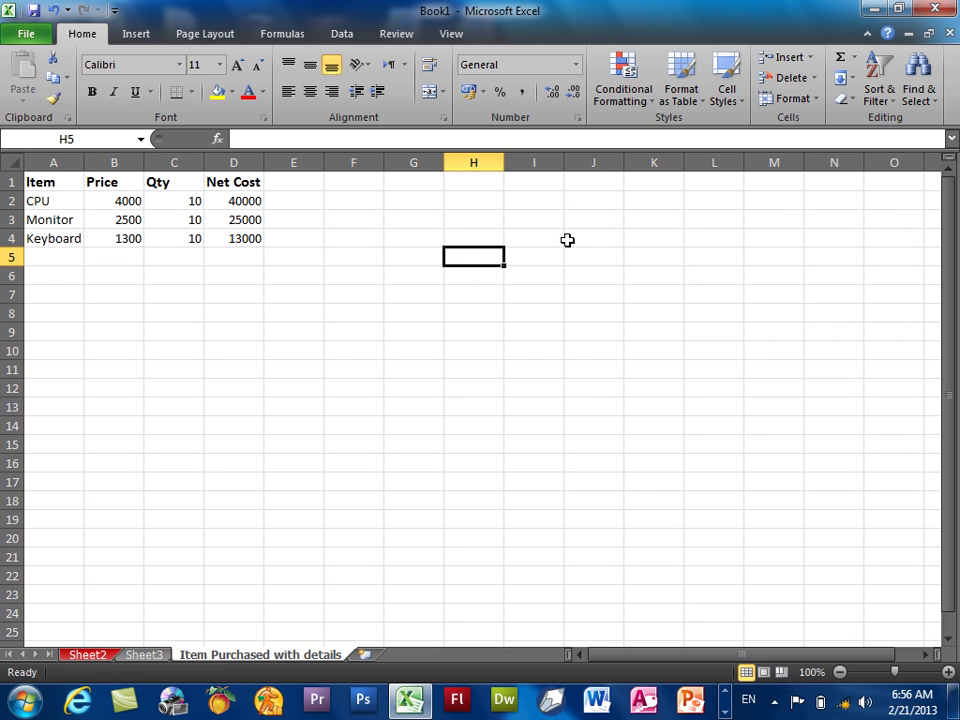
Protect the Item Purchased with details sheet with a password, entering it twice
left_click(790, 100)
left_click(792, 394)
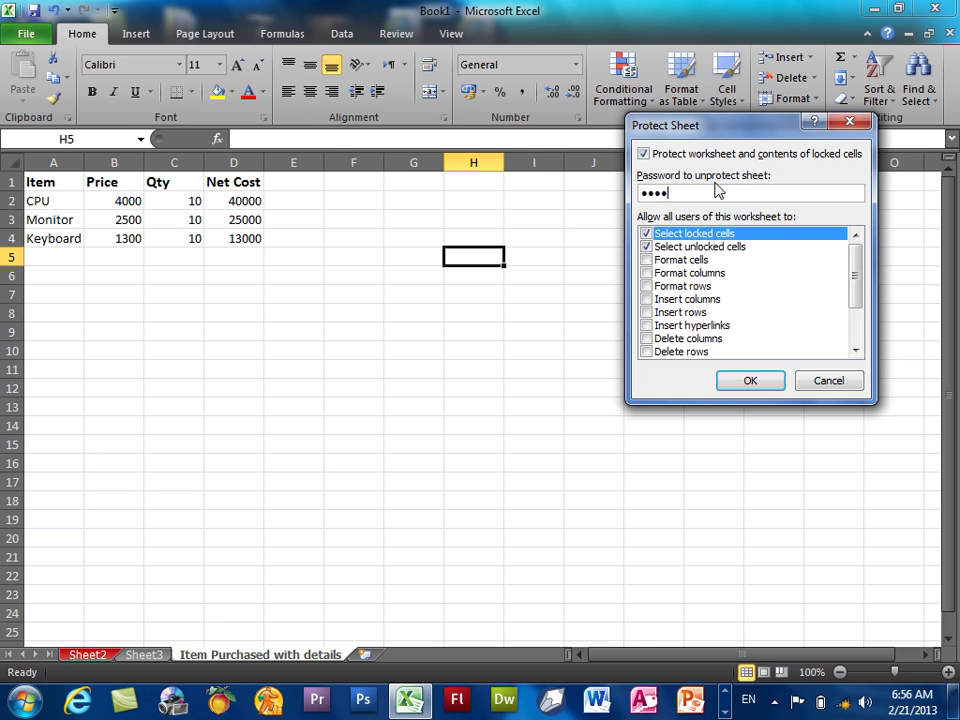
left_click_drag(663, 193, 634, 194)
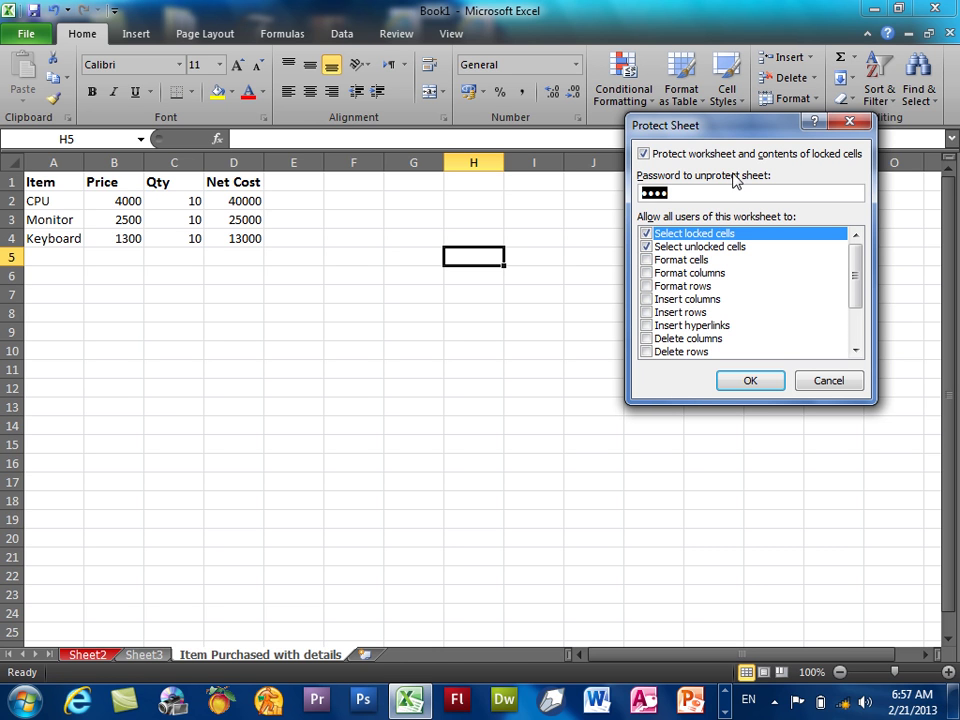
left_click(705, 195)
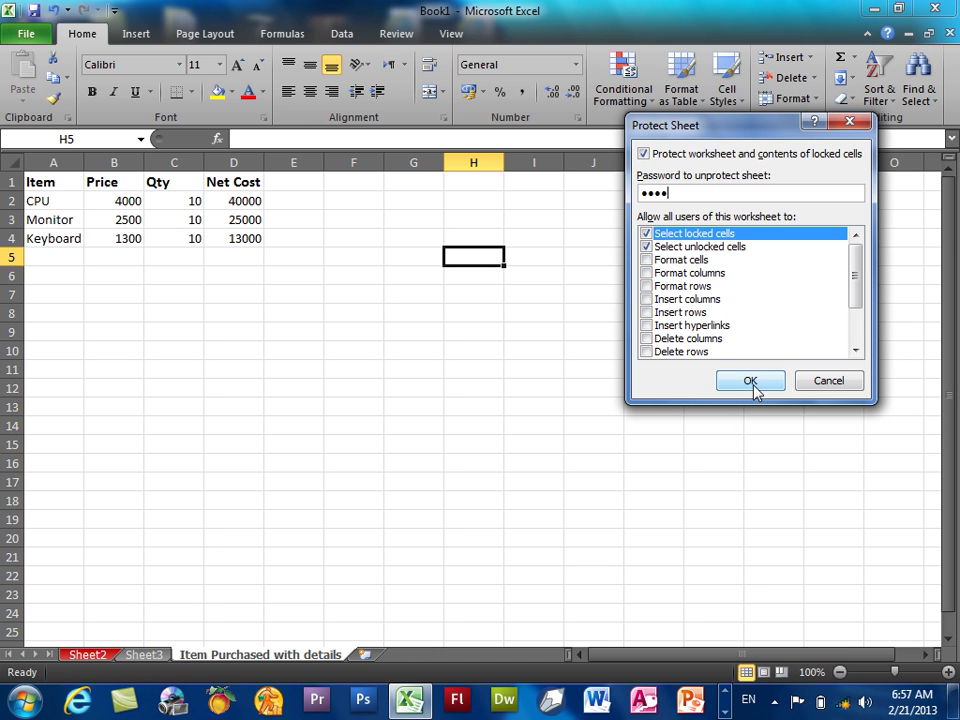
left_click(752, 382)
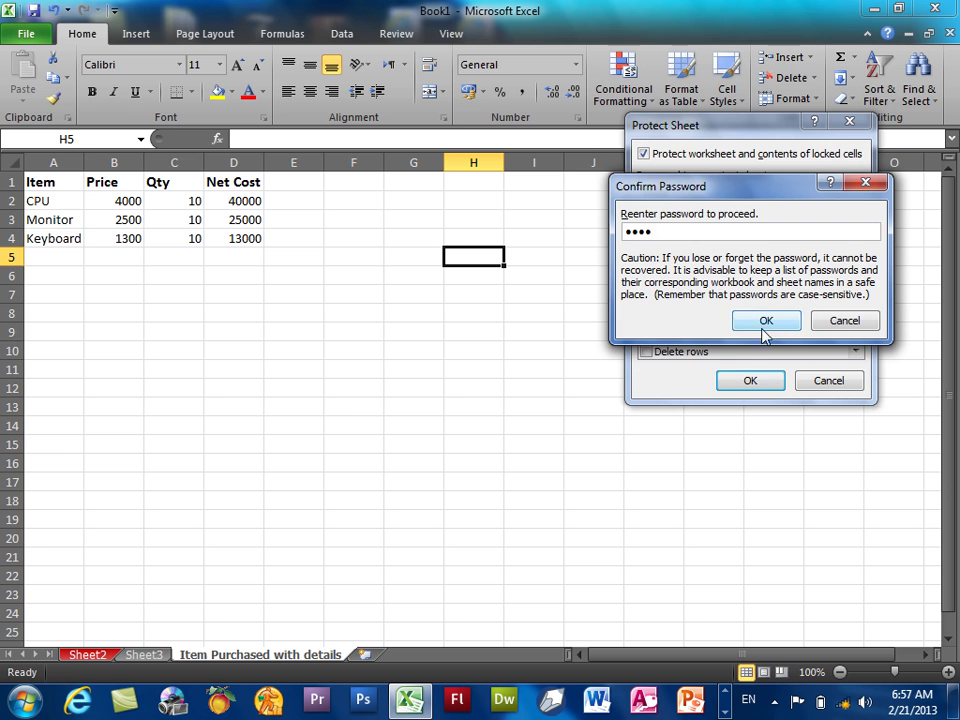
left_click(766, 322)
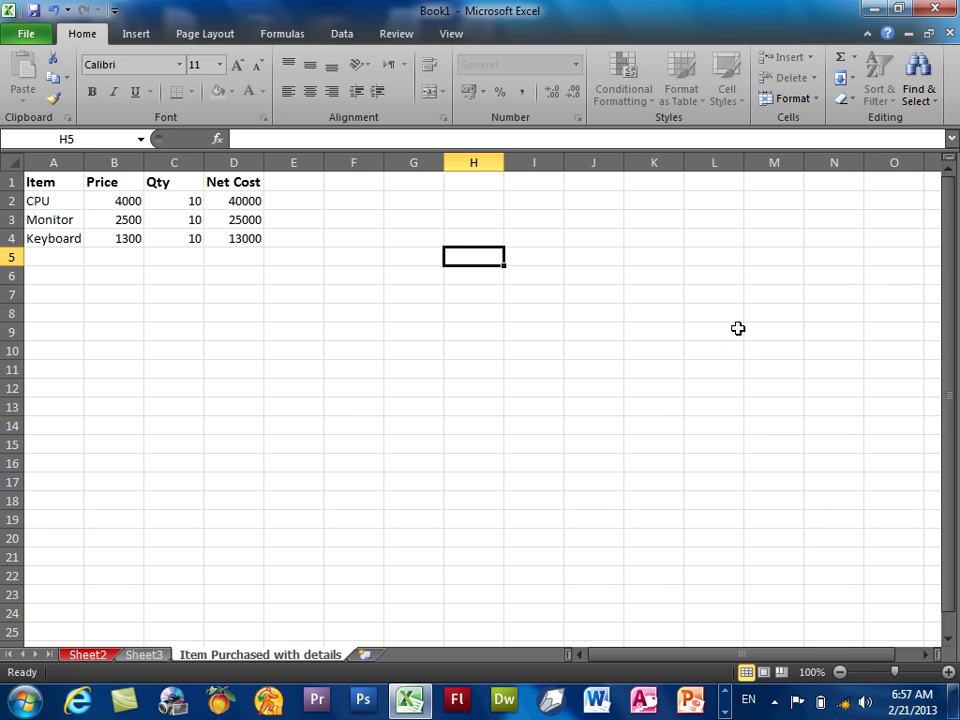
Try editing K9 on the protected sheet and dismiss the read-only warning
double_click(679, 343)
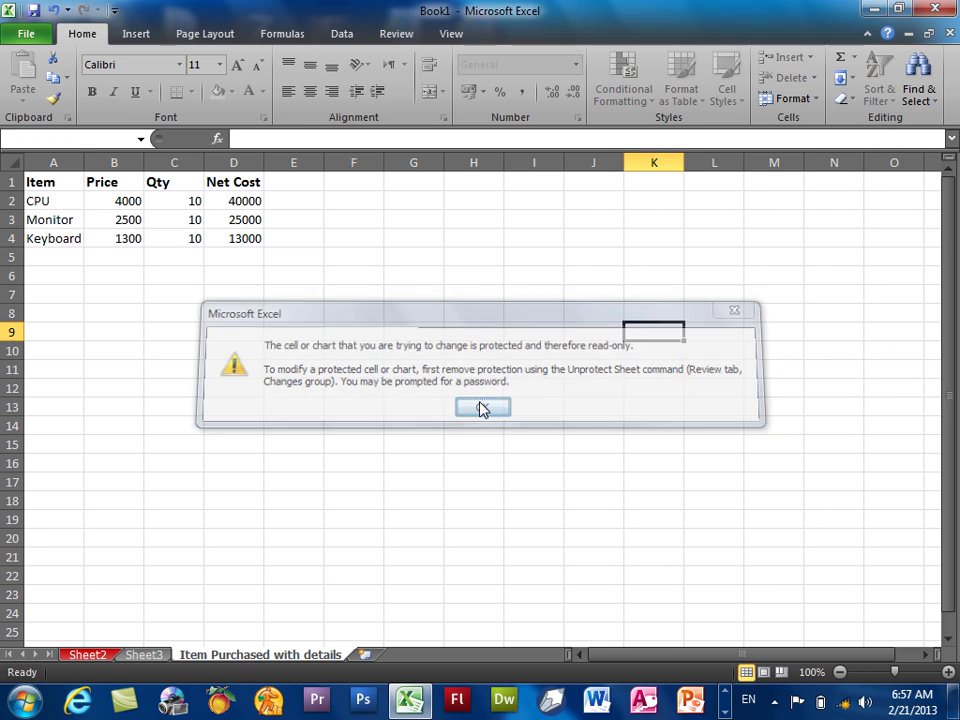
left_click(483, 407)
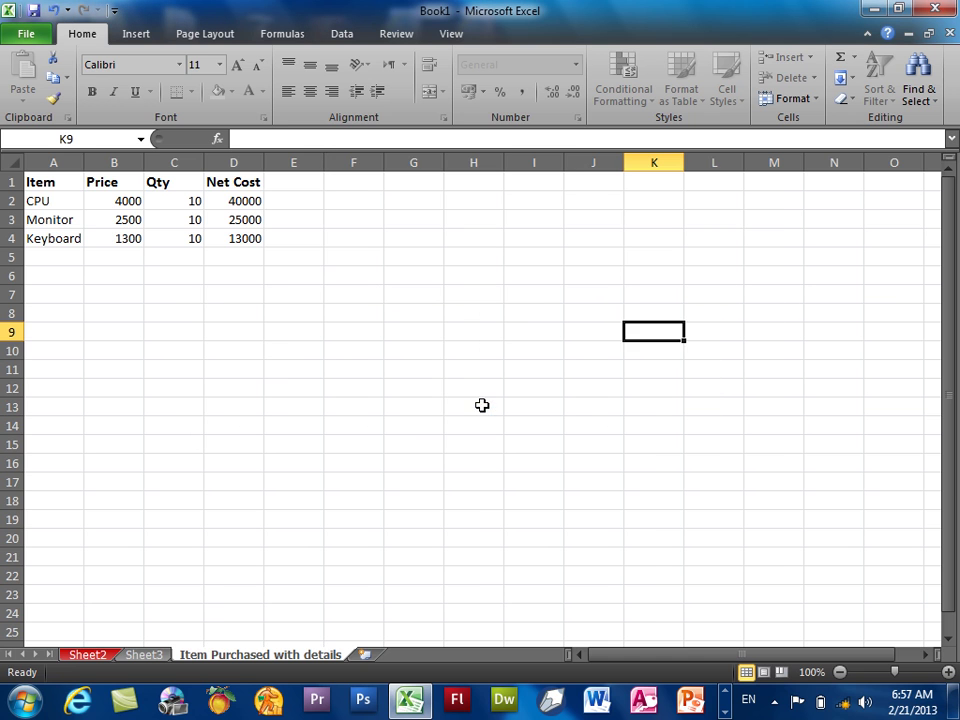
left_click(482, 405)
left_click(796, 203)
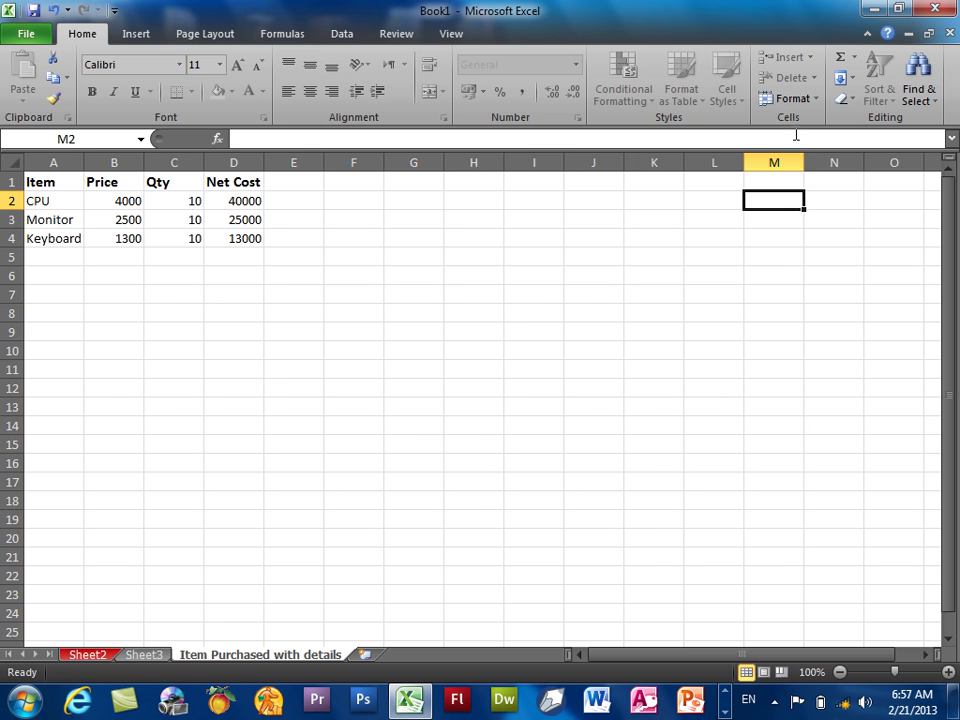
Unprotect the sheet by entering its password
left_click(792, 99)
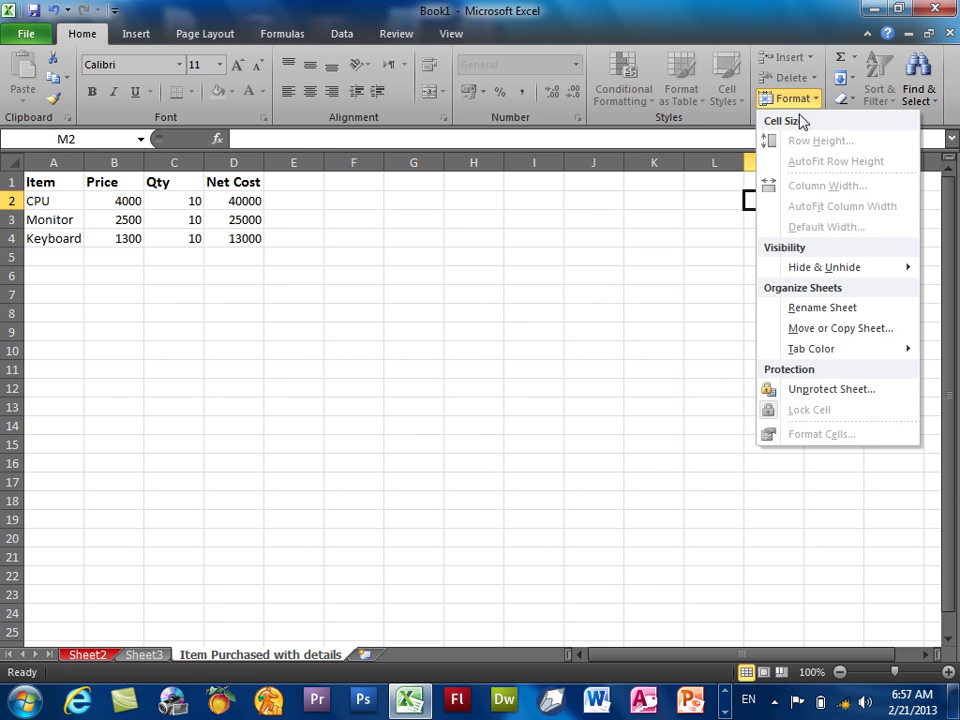
left_click(815, 390)
left_click(755, 284)
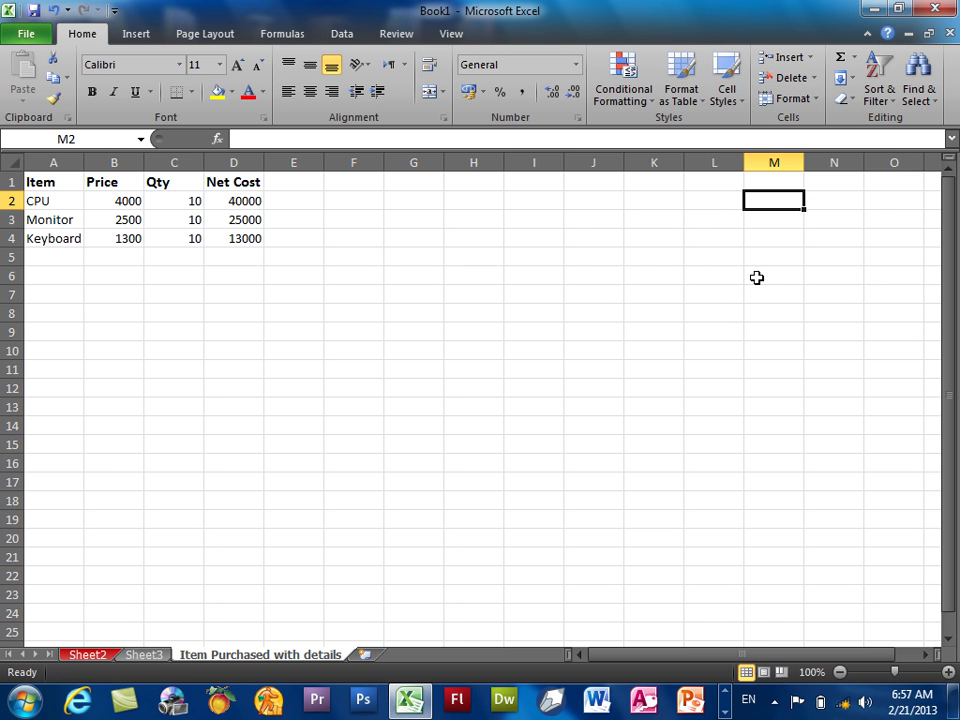
Look through the Format menu's protection options and discard a stray entry in K11
left_click(786, 100)
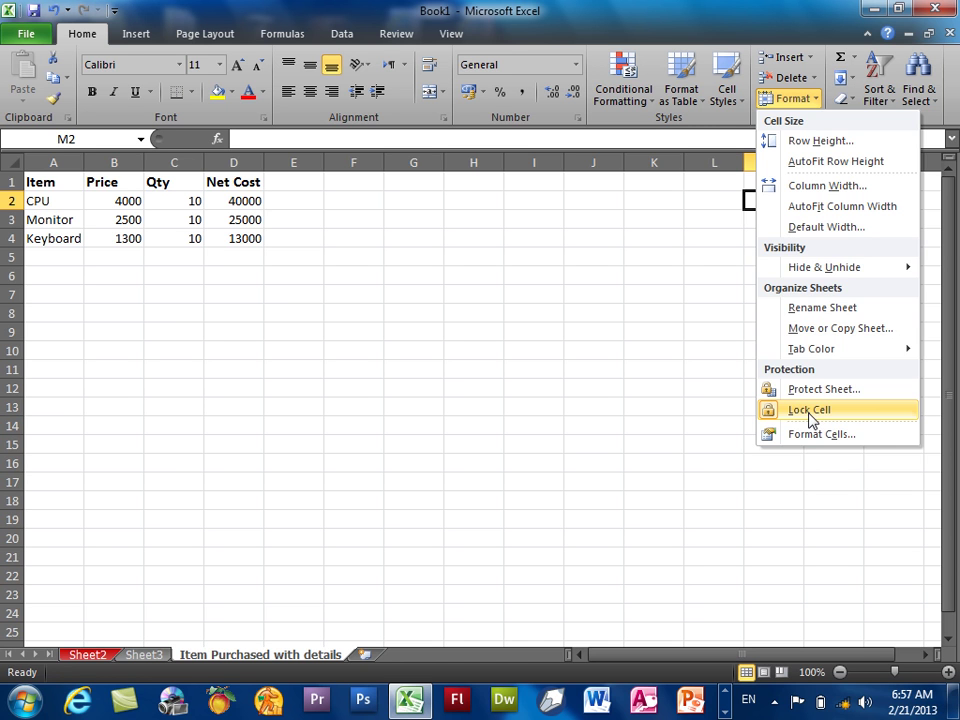
left_click(808, 410)
left_click(654, 294)
left_click(792, 98)
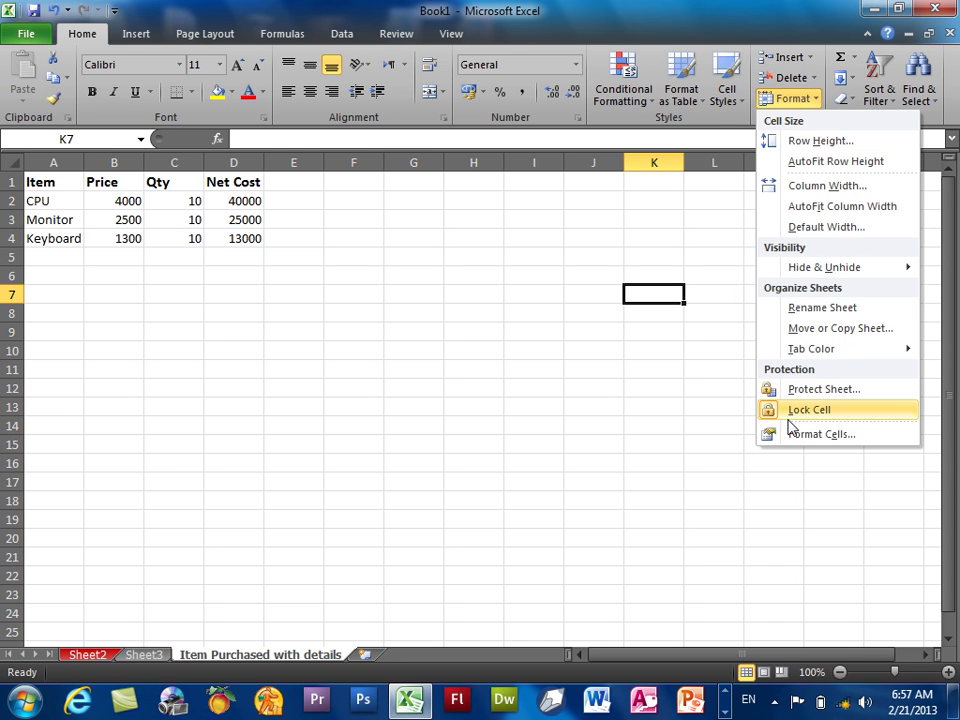
left_click(661, 371)
type("dfgsd")
key("Escape")
Discard a stray entry in L4, close the Format menu, and go to Sheet2
left_click(792, 98)
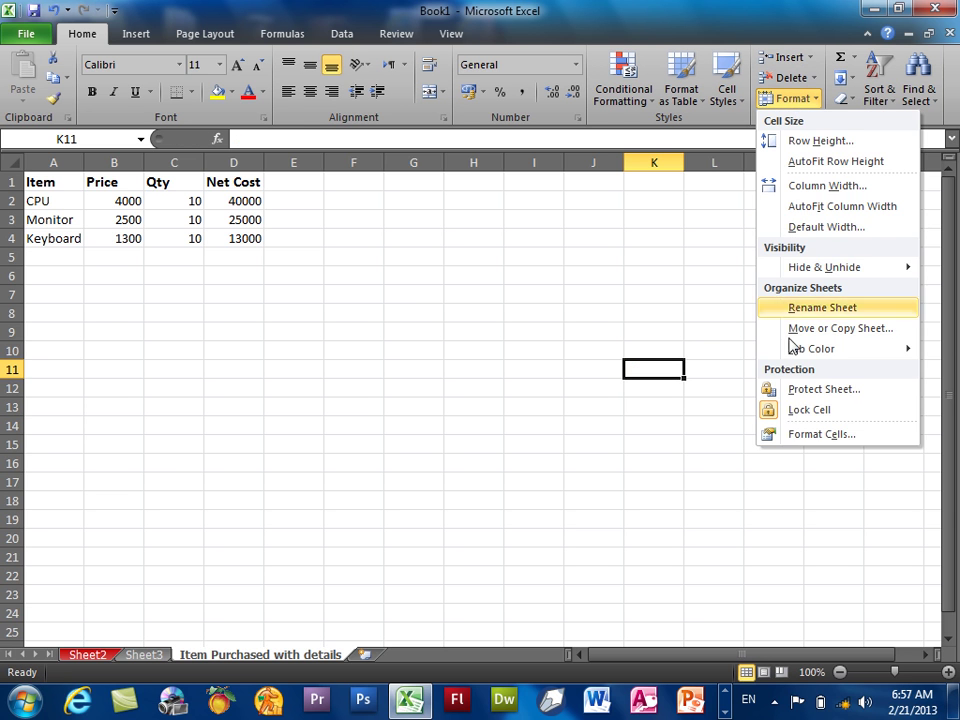
left_click(792, 402)
left_click(711, 240)
type("sf")
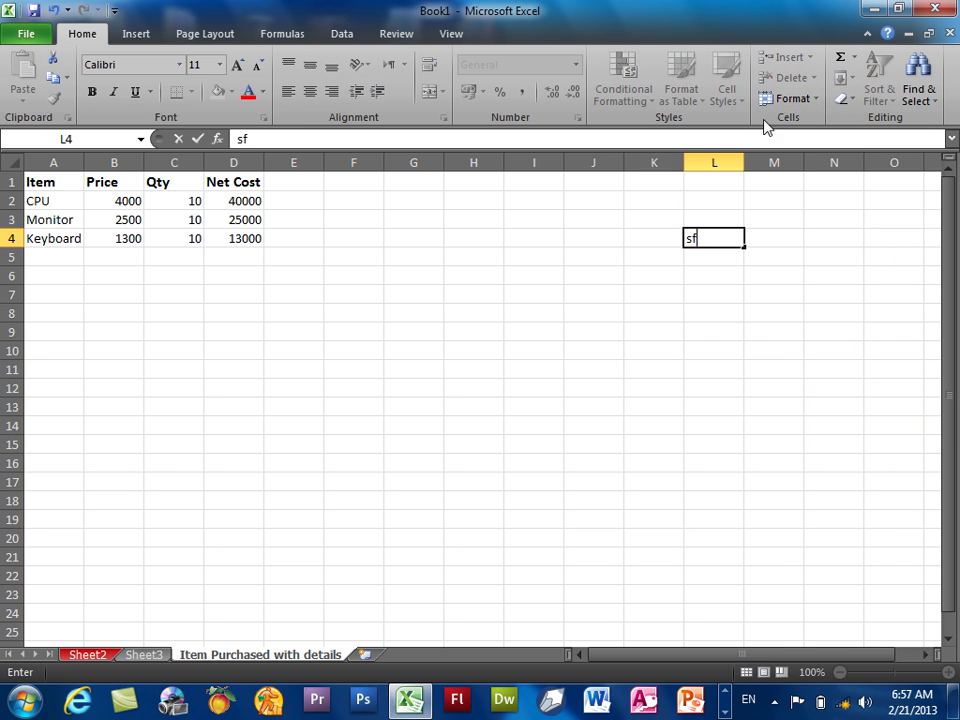
type("da")
key("Escape")
left_click(790, 98)
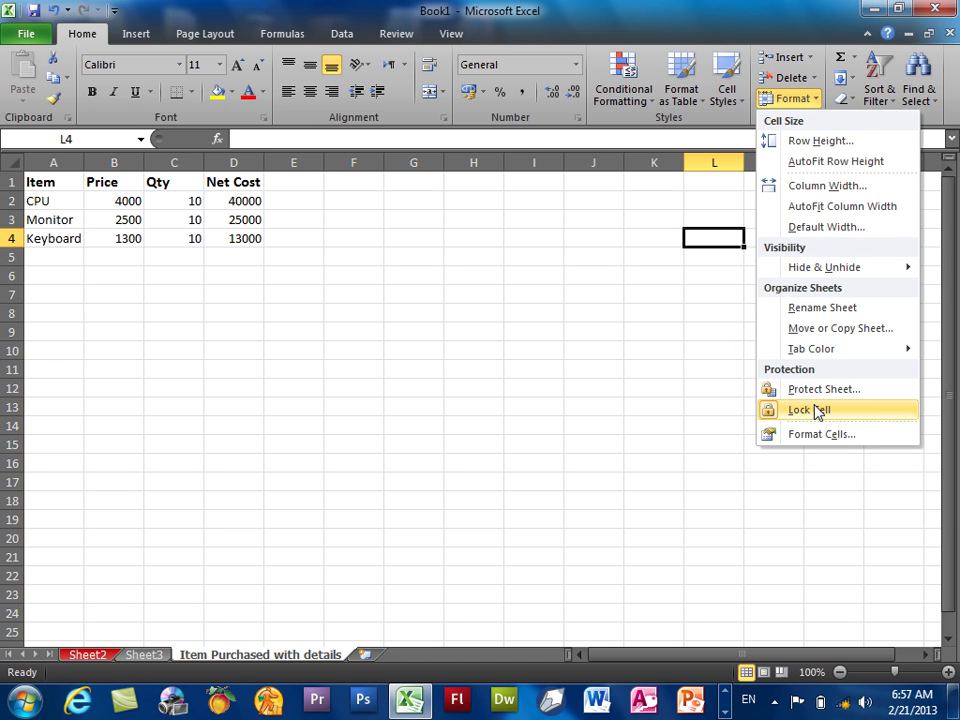
mouse_move(808, 410)
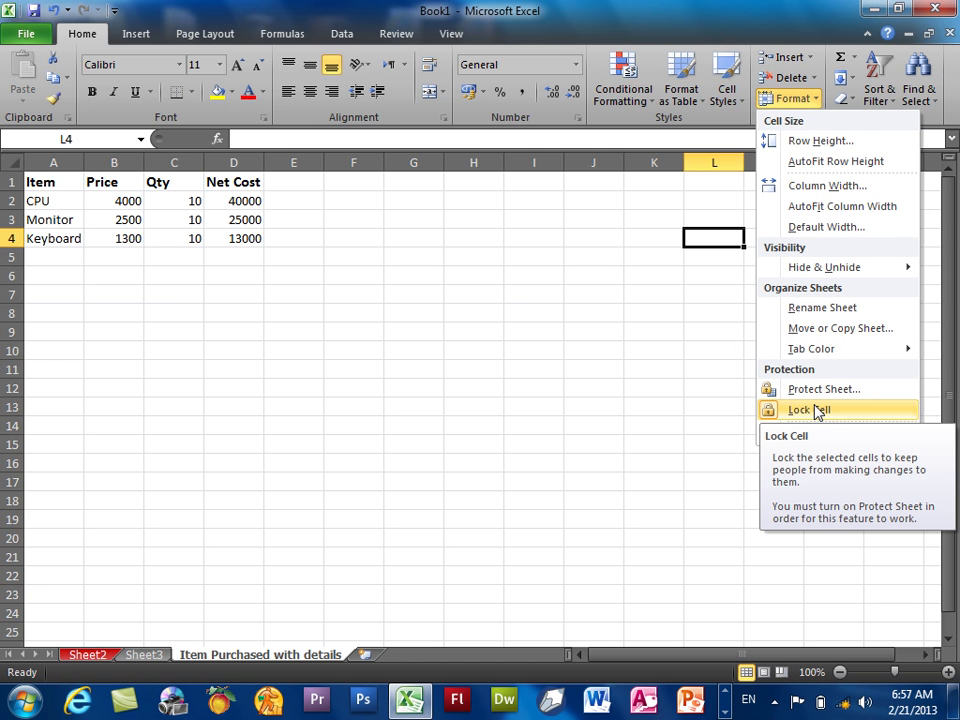
left_click(538, 354)
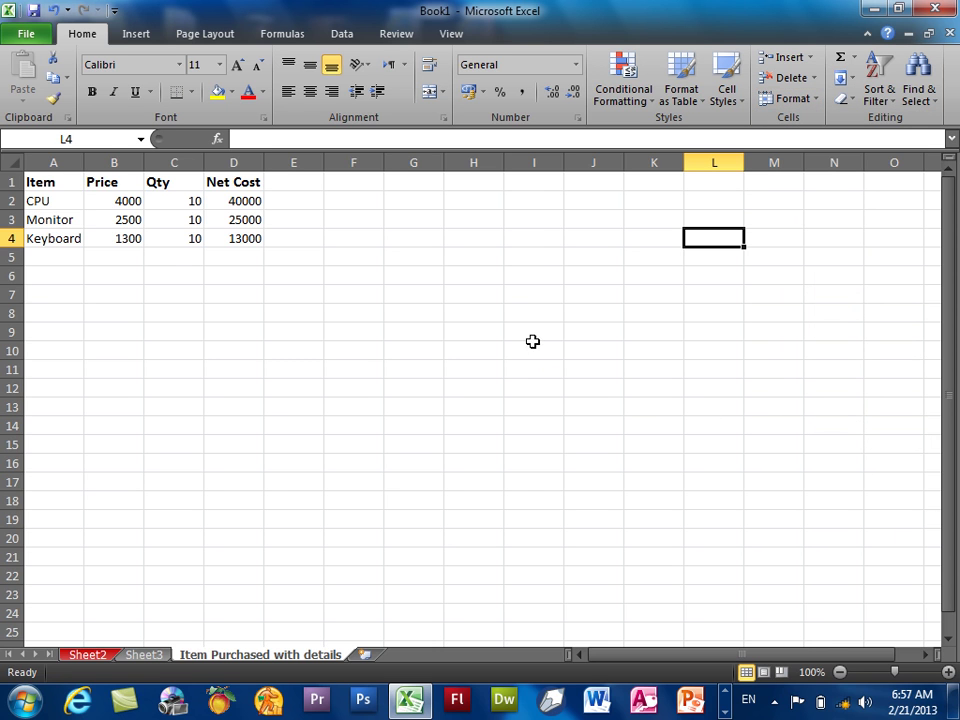
left_click(100, 655)
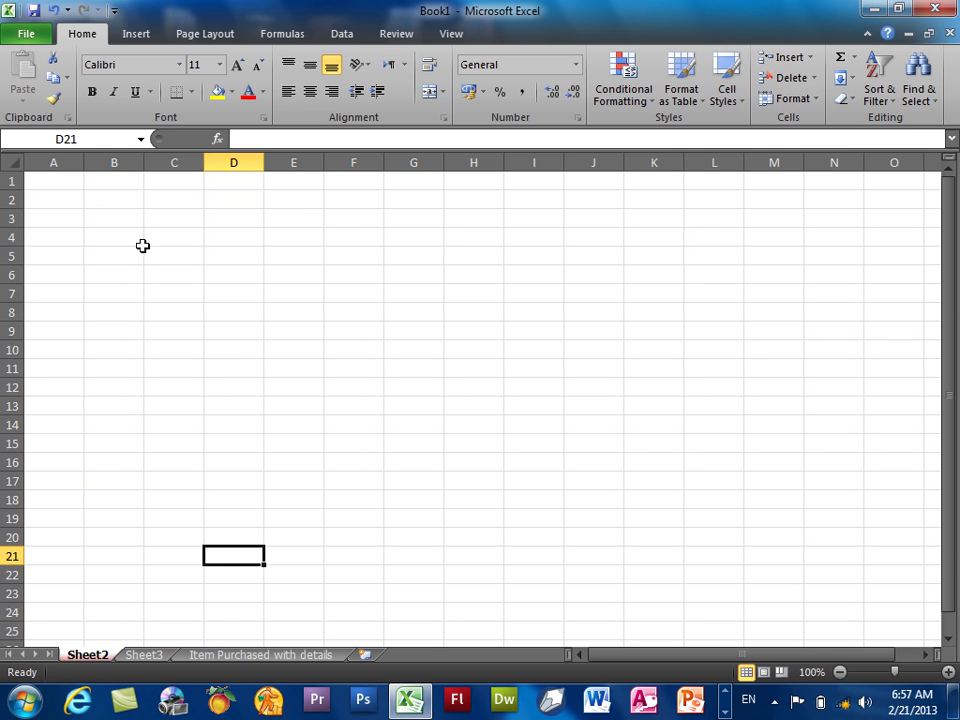
Return to the Item Purchased with details sheet, select E7, and show the Format menu's Lock Cell option
left_click(287, 655)
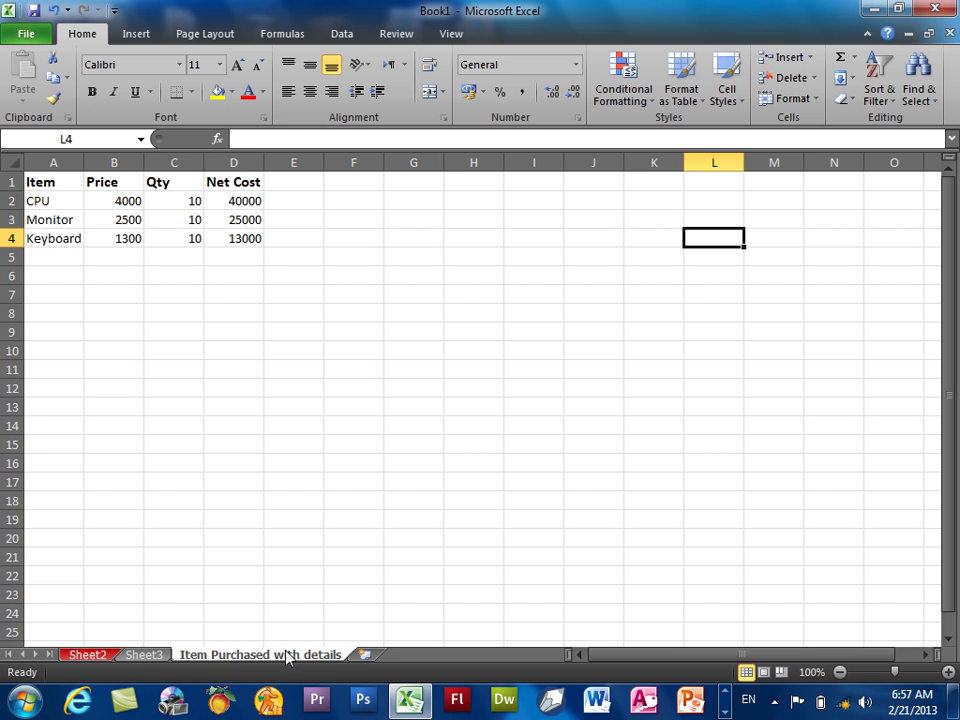
left_click(405, 216)
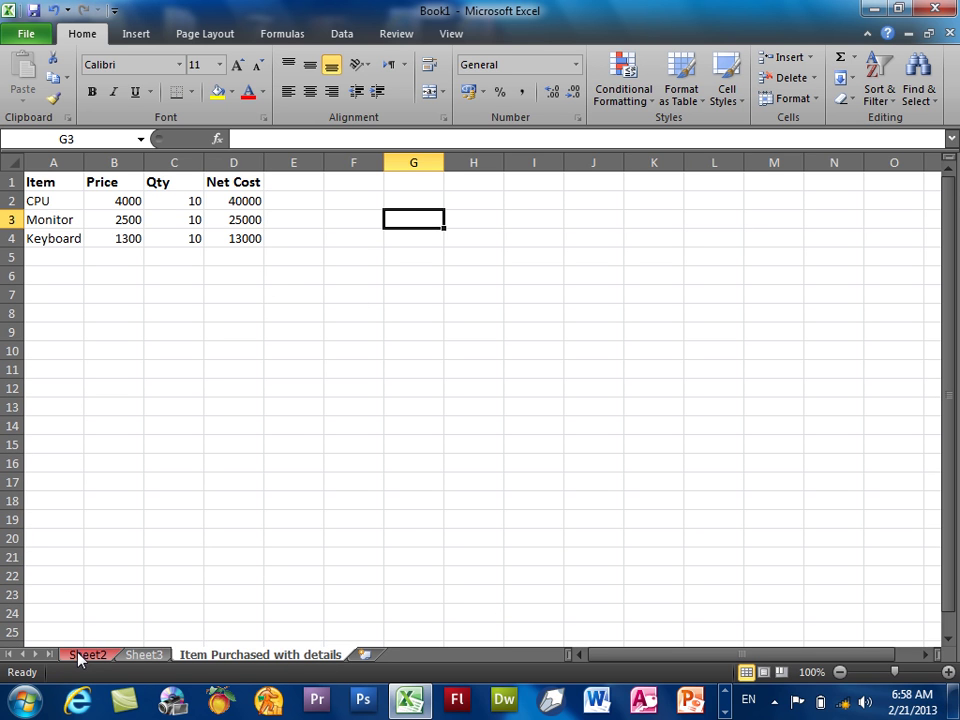
left_click(80, 655)
left_click(145, 655)
left_click(222, 655)
left_click(326, 262)
left_click(274, 328)
left_click(293, 294)
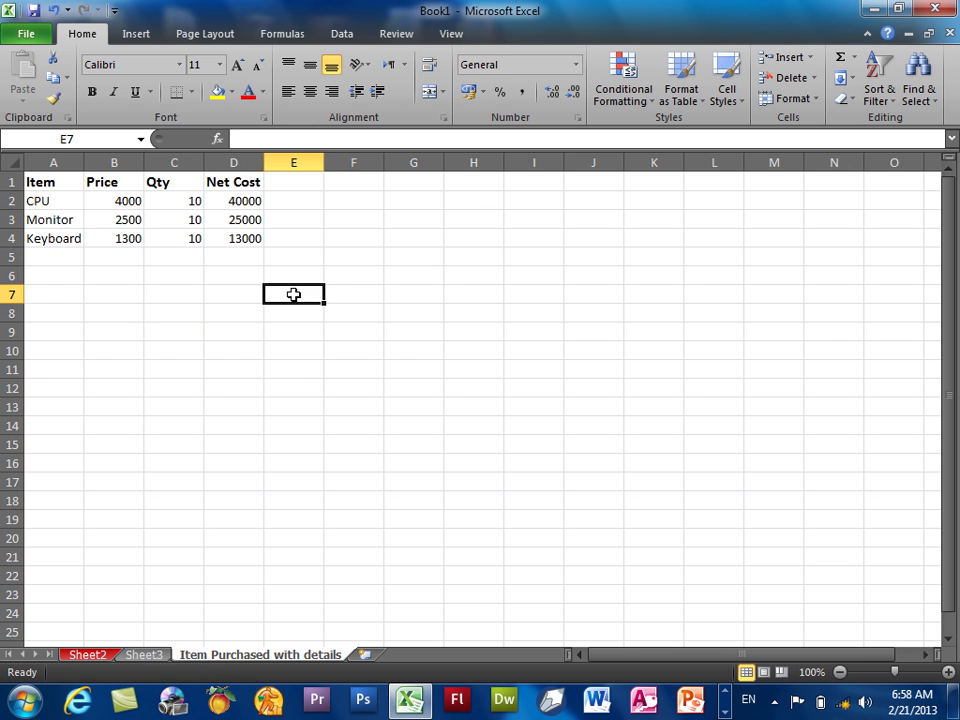
left_click(790, 98)
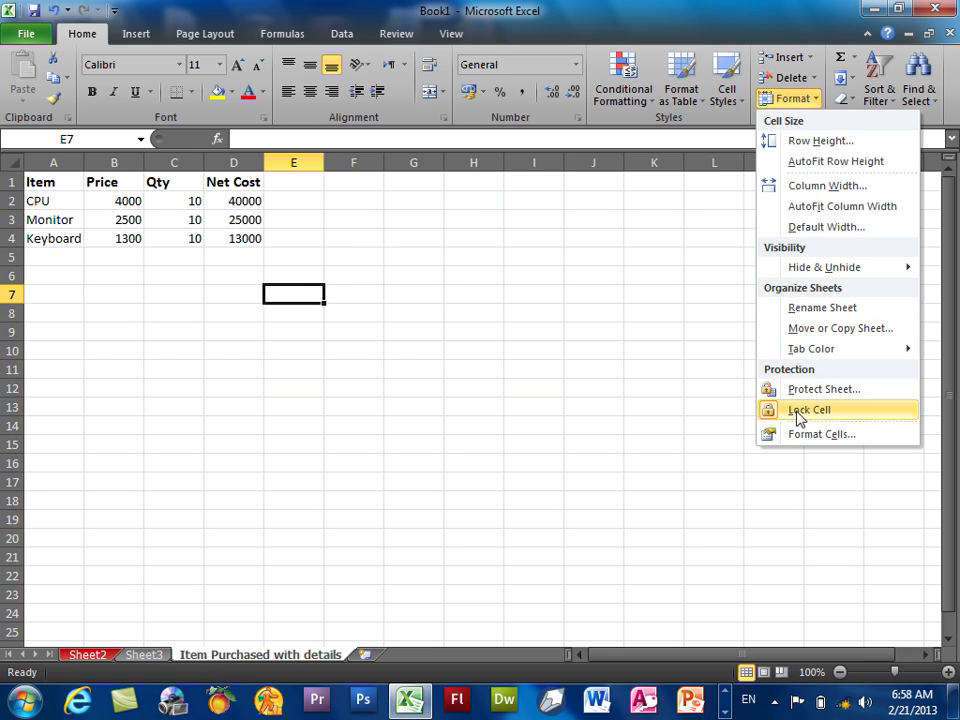
left_click(470, 332)
left_click_drag(64, 180, 358, 482)
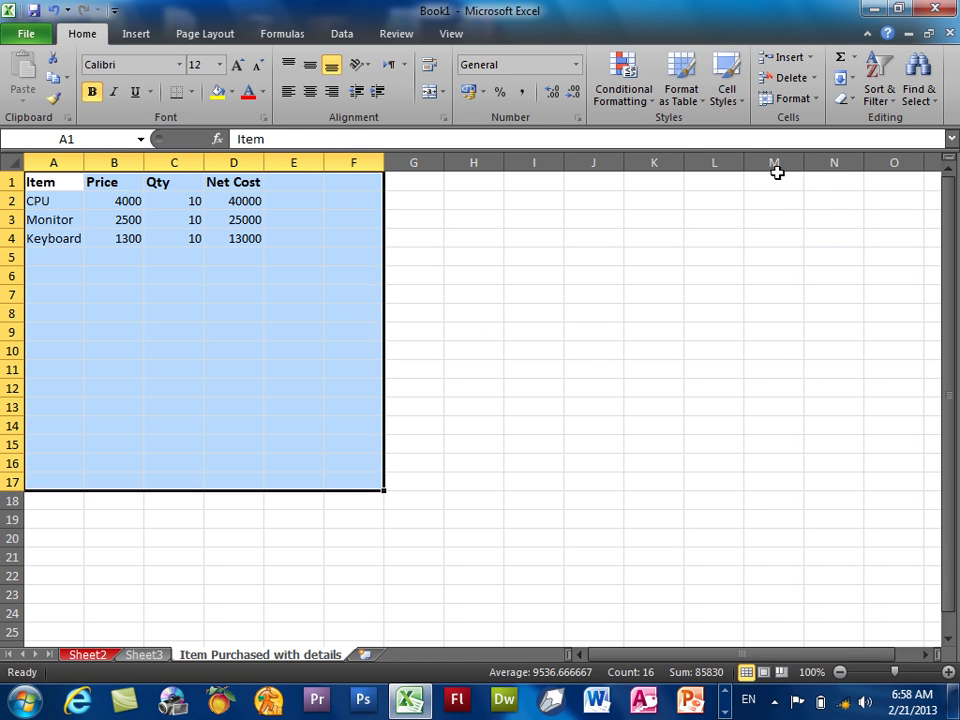
left_click(793, 98)
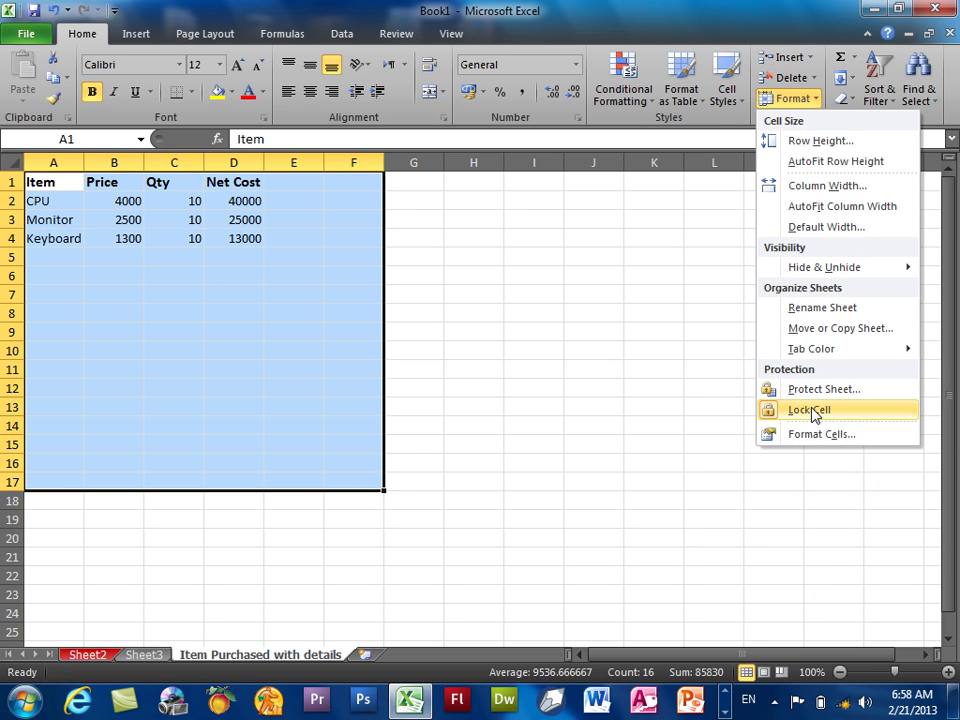
left_click(560, 436)
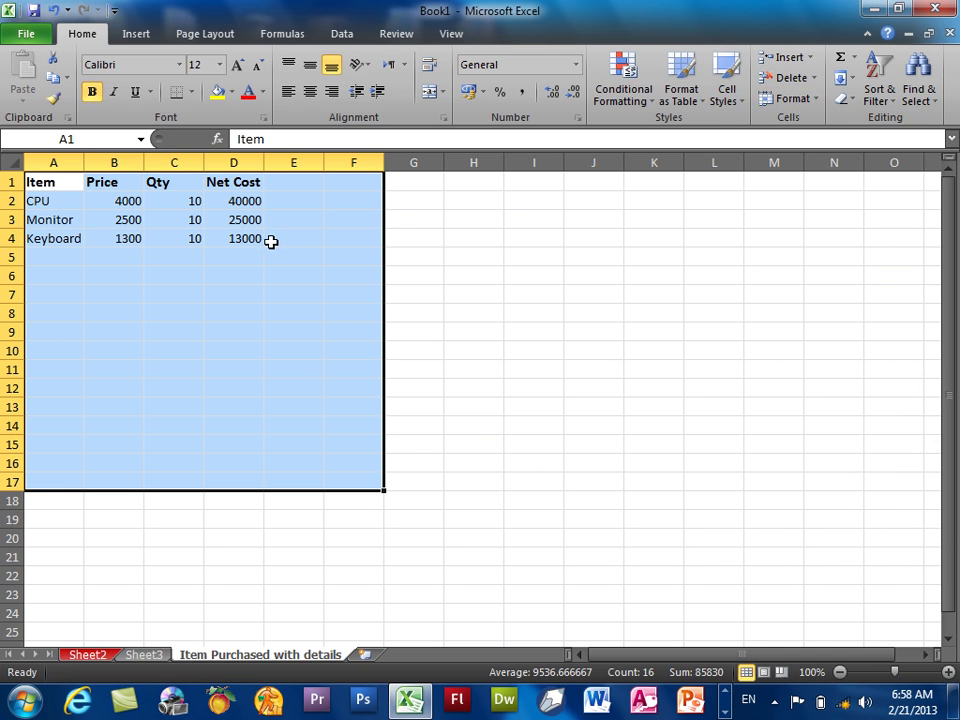
left_click(270, 242)
mouse_move(233, 331)
left_mouse_down()
mouse_move(210, 281)
mouse_move(30, 128)
left_mouse_up()
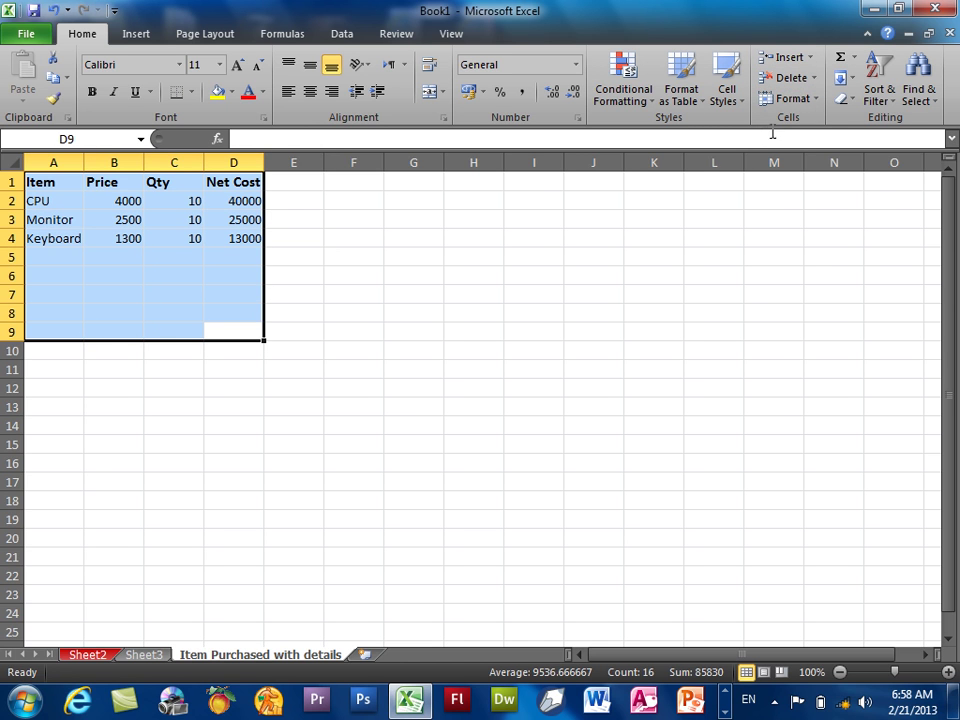
left_click(791, 99)
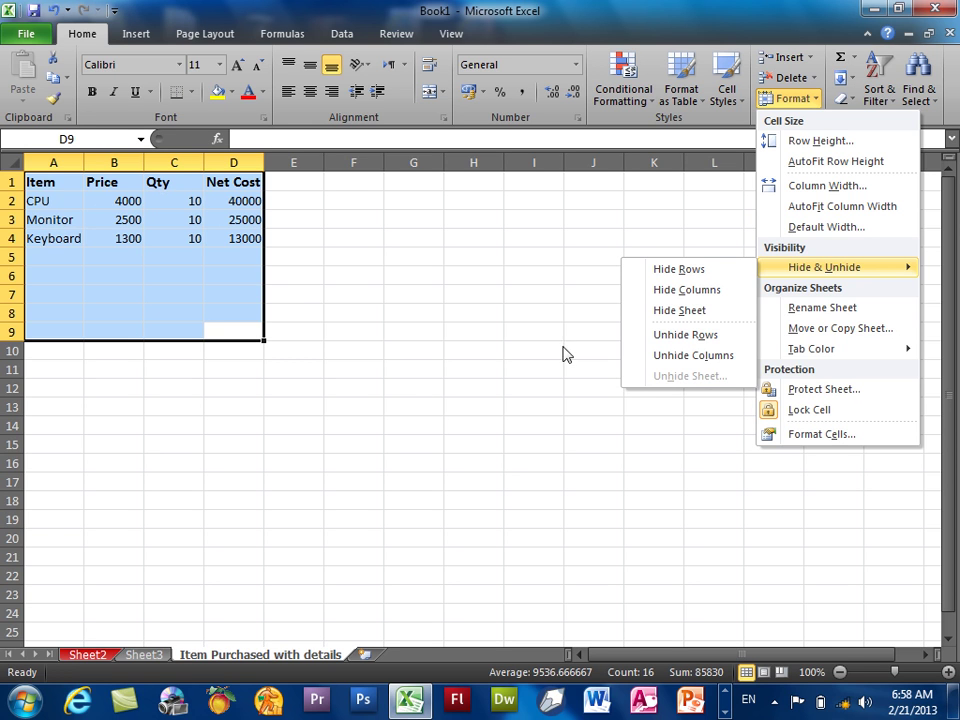
Protect the worksheet with a password, re-entering it after a mismatch error
left_click(838, 393)
left_click(750, 381)
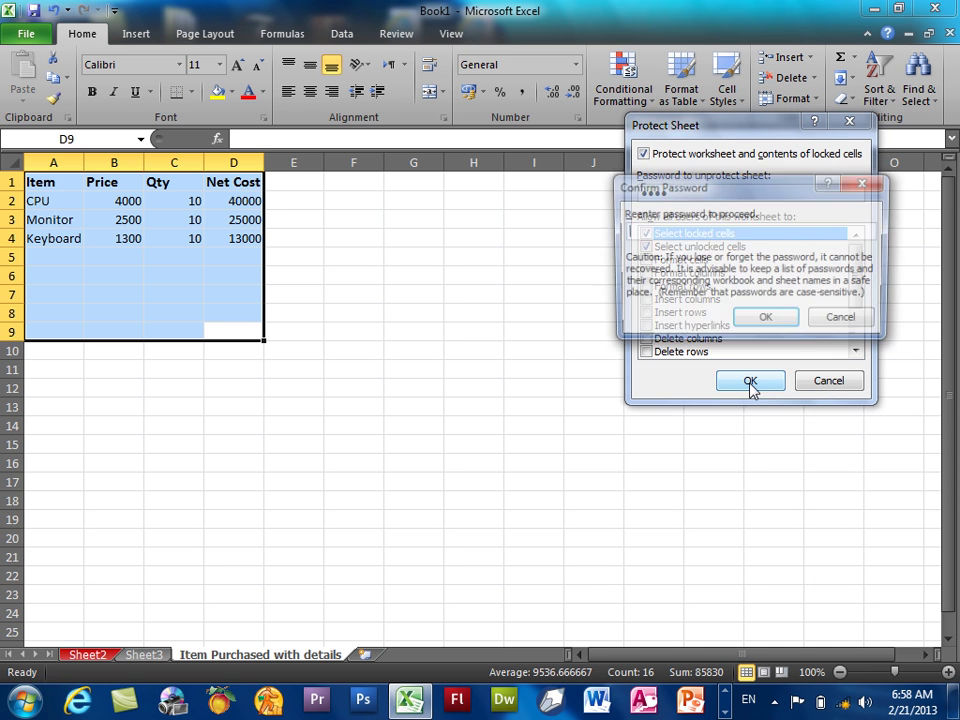
left_click(766, 322)
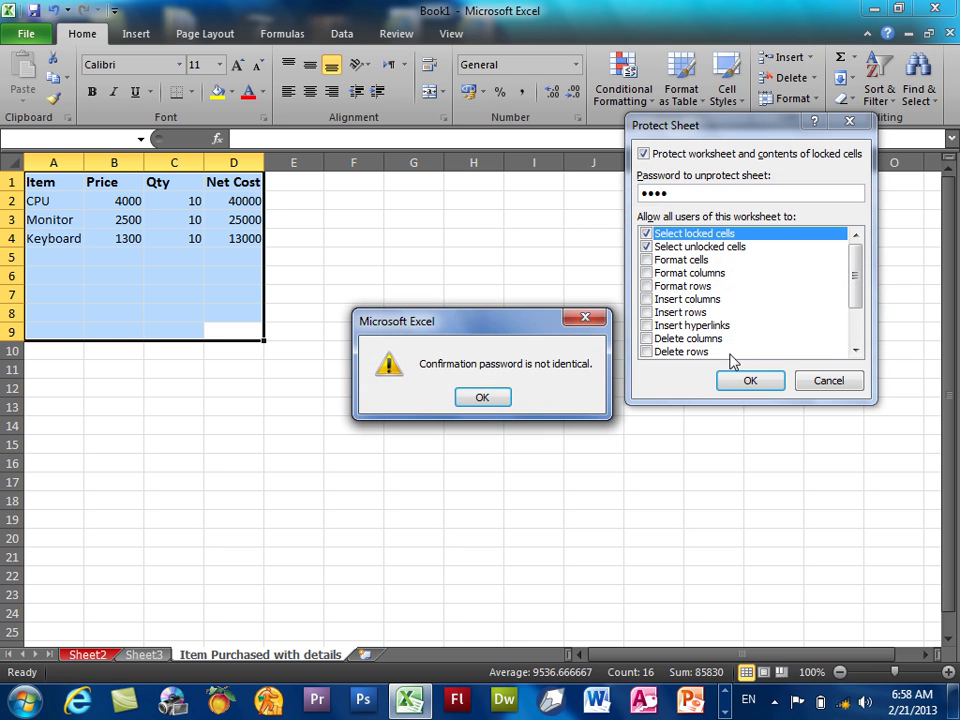
left_click(506, 406)
left_click(750, 381)
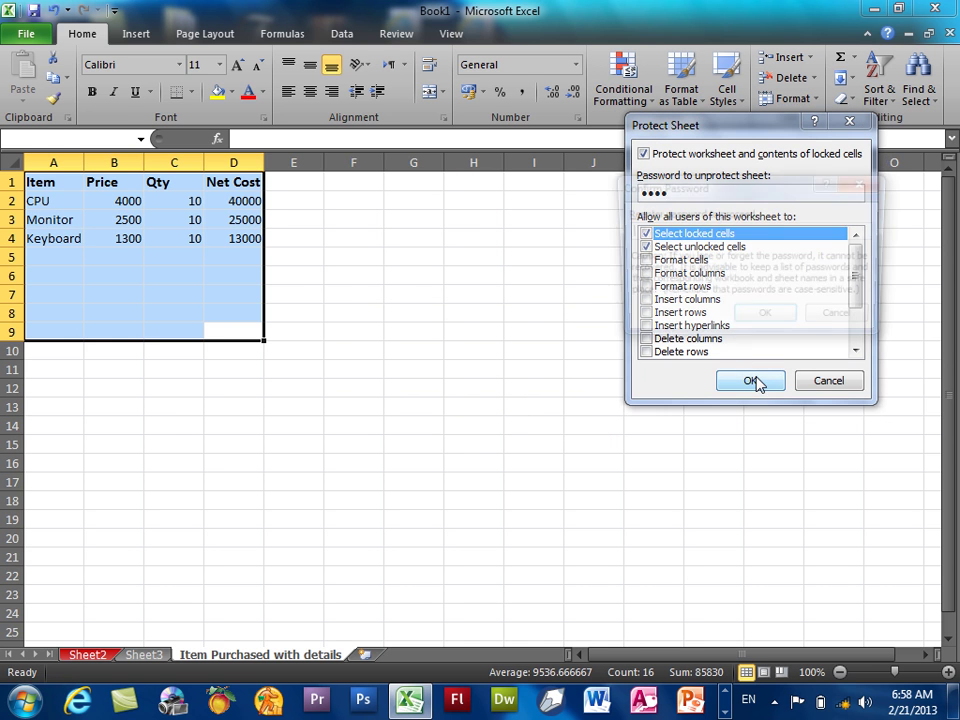
left_click(766, 321)
Test editing an empty cell and C4, dismissing each read-only warning
double_click(765, 315)
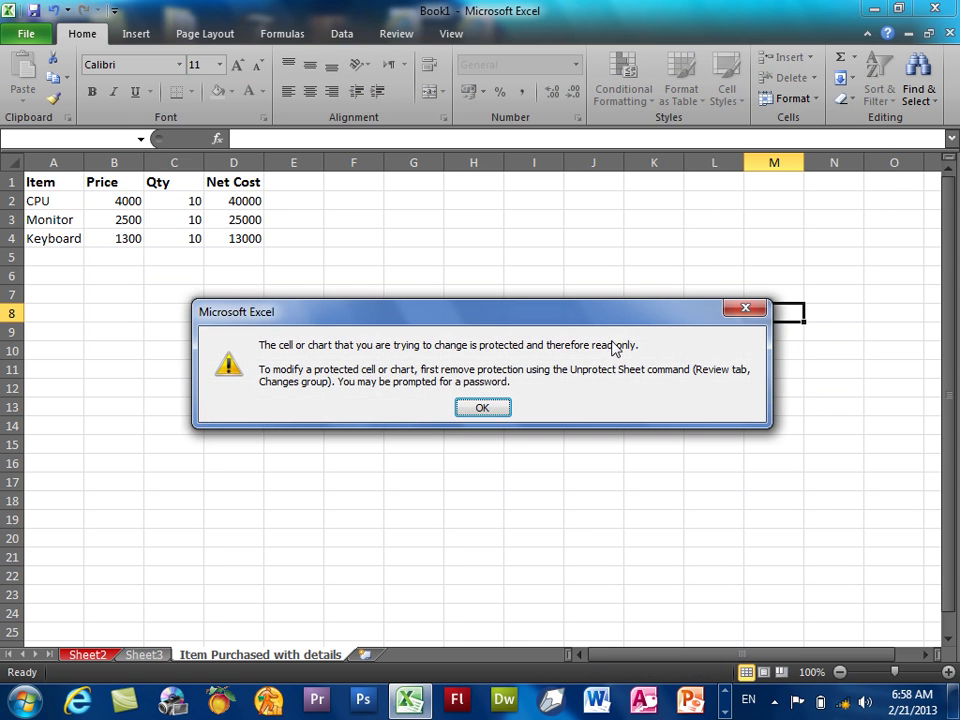
left_click(457, 412)
double_click(195, 242)
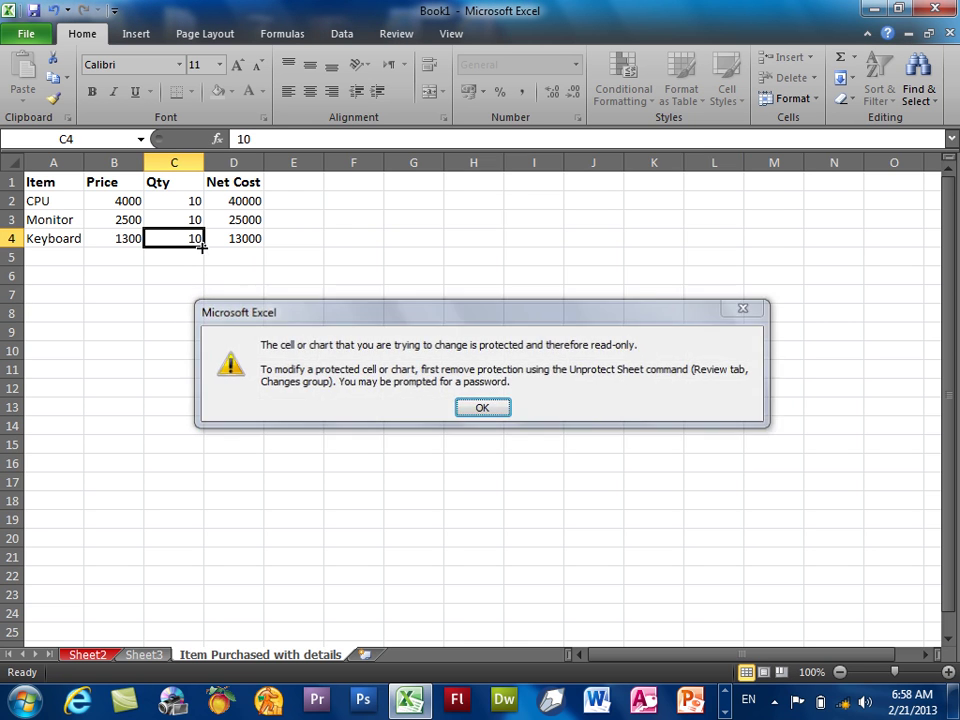
key("Return")
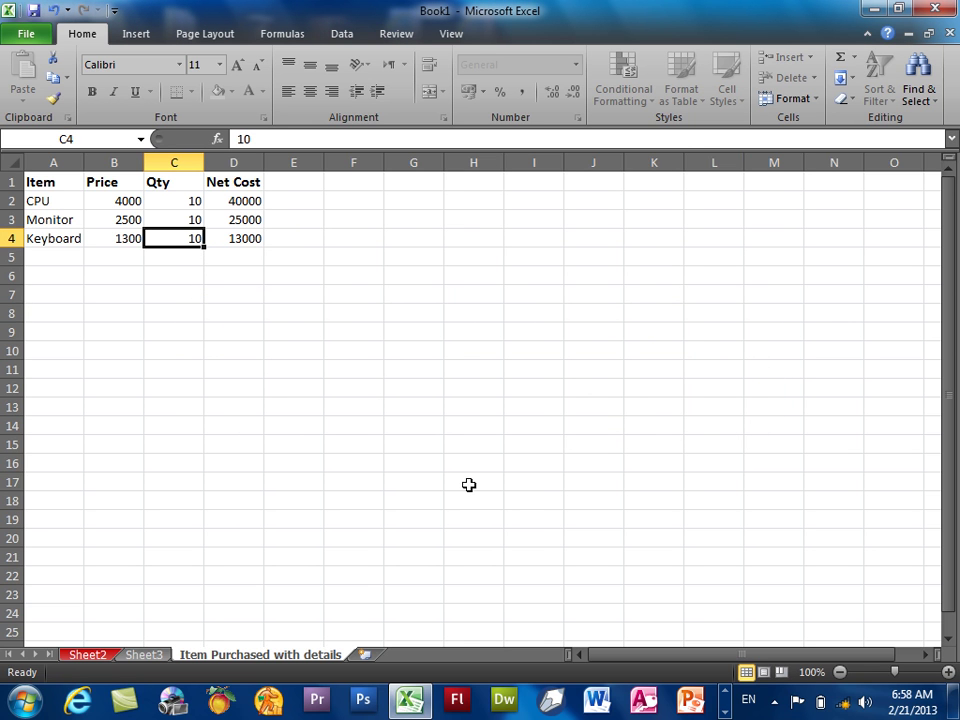
Unprotect the sheet with its password, then select A1:D6 to unlock those cells
left_click(788, 100)
left_click(800, 388)
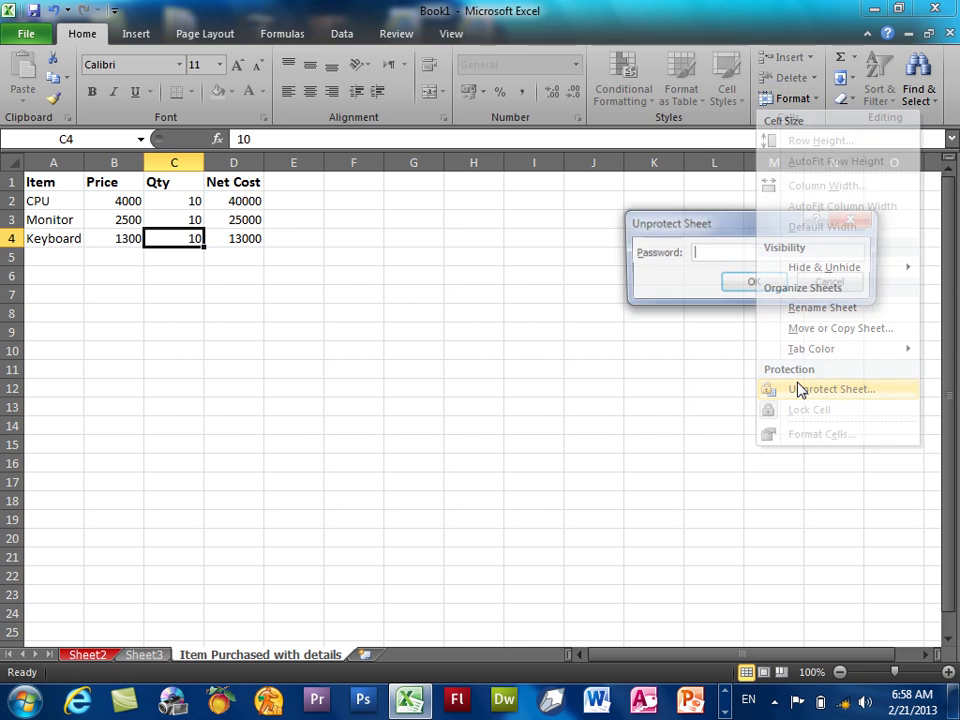
left_click(755, 284)
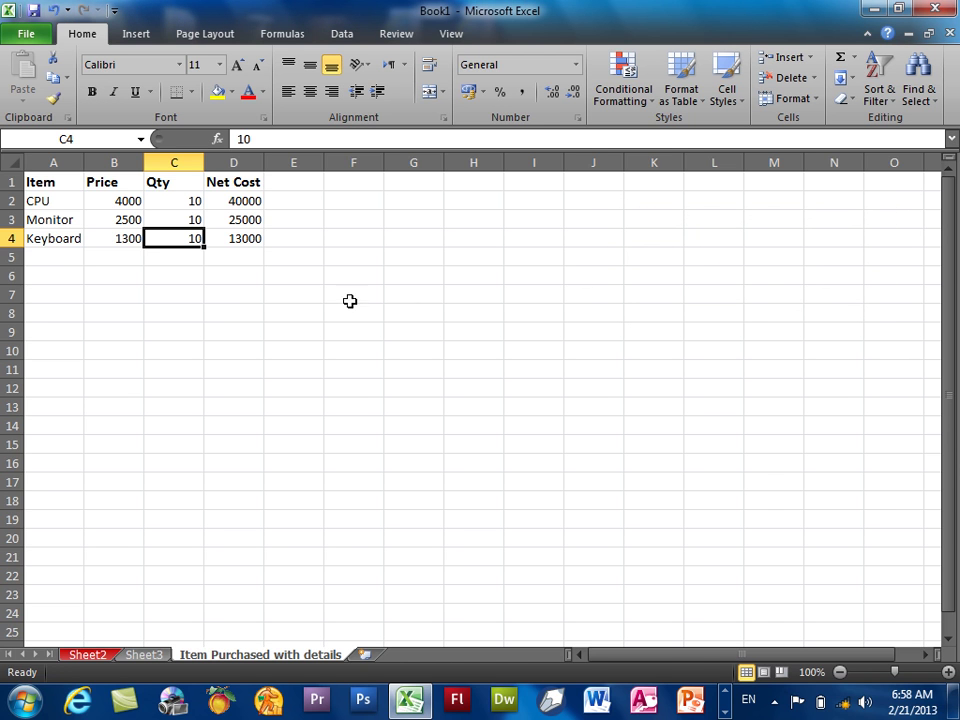
left_click_drag(255, 278, 33, 170)
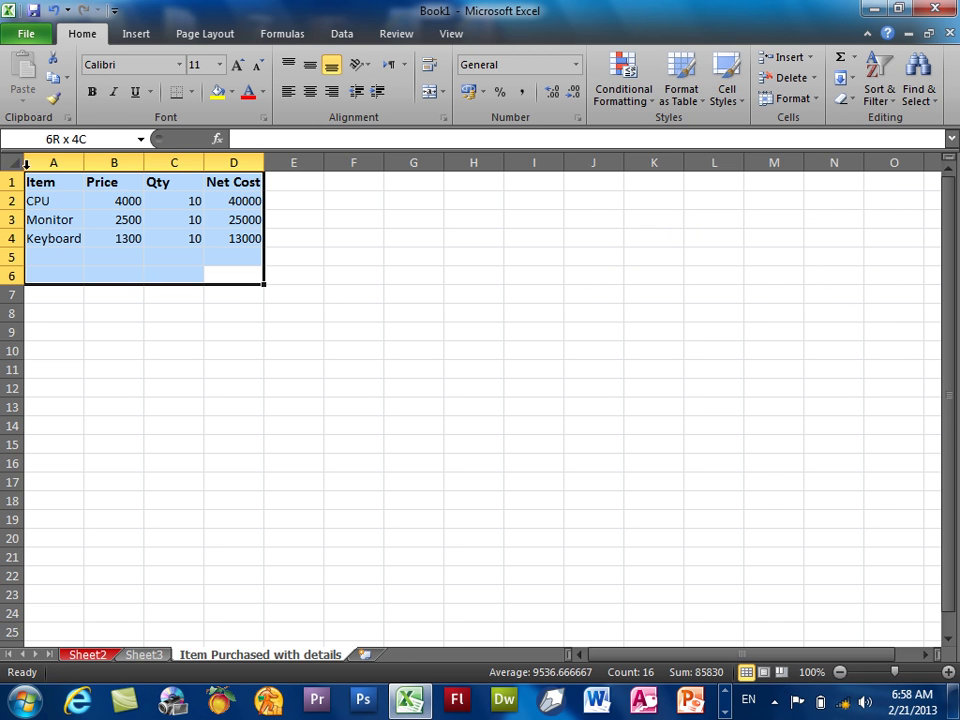
left_click(800, 99)
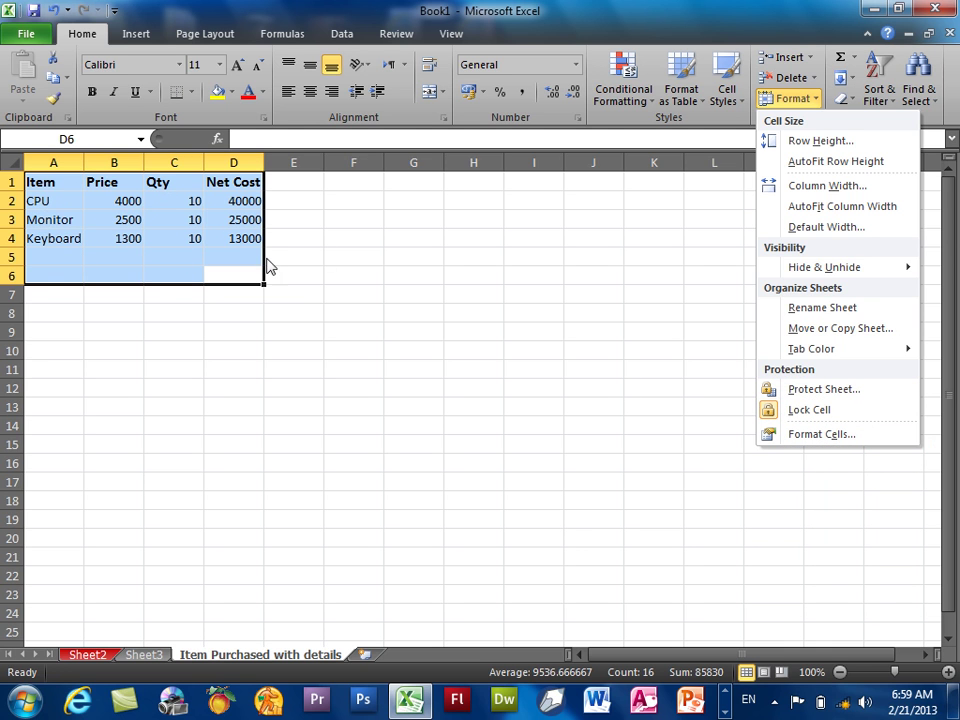
left_click(822, 410)
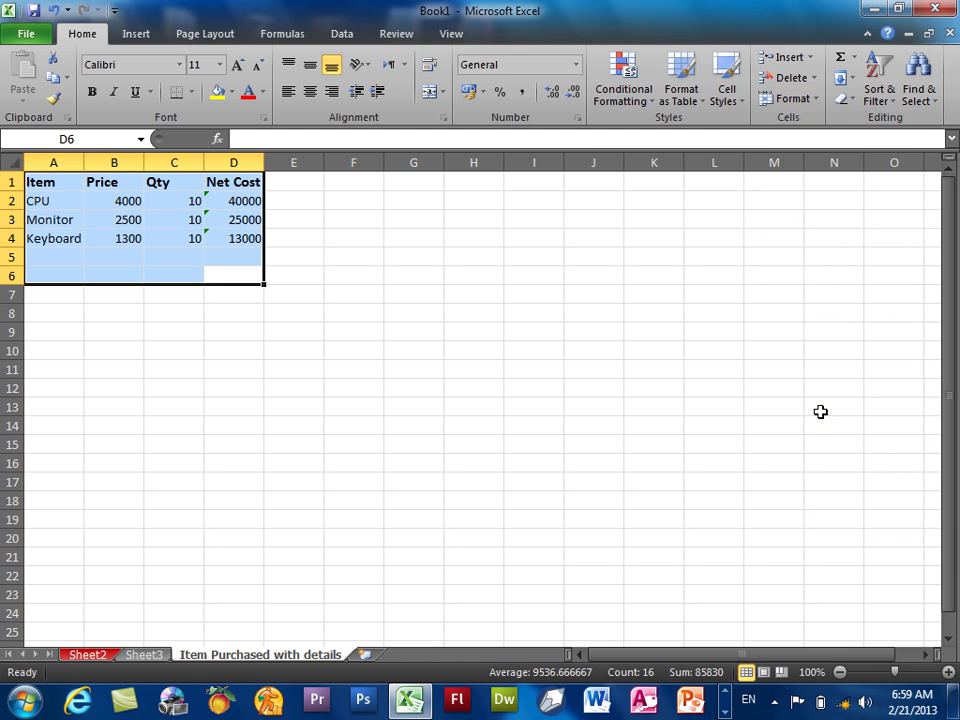
left_click(771, 311)
left_click(790, 98)
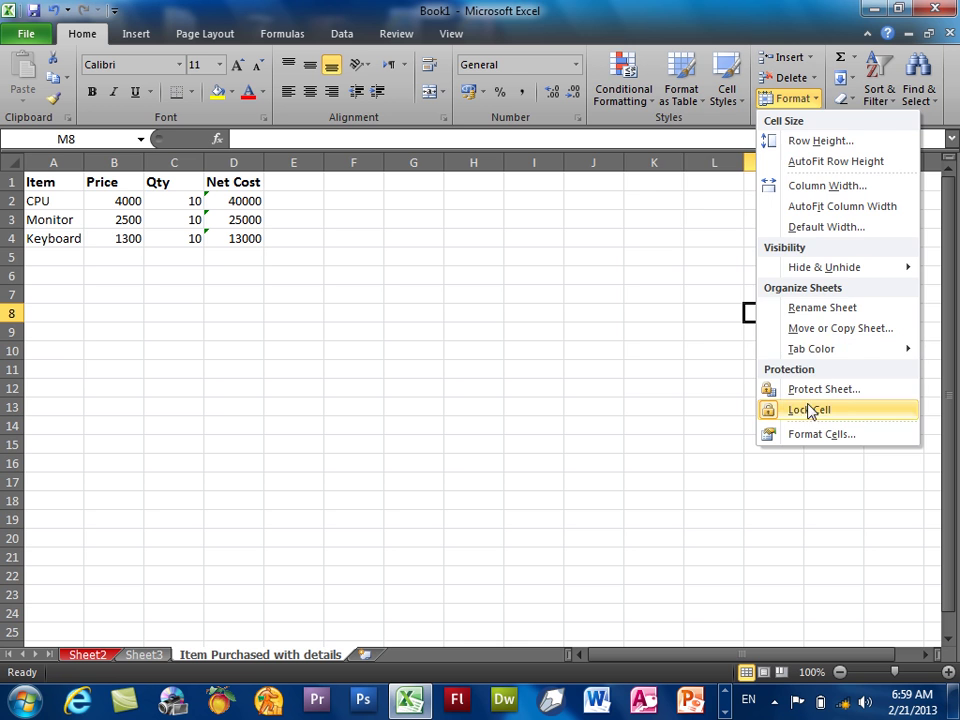
left_click(805, 388)
left_click(750, 381)
left_click(766, 320)
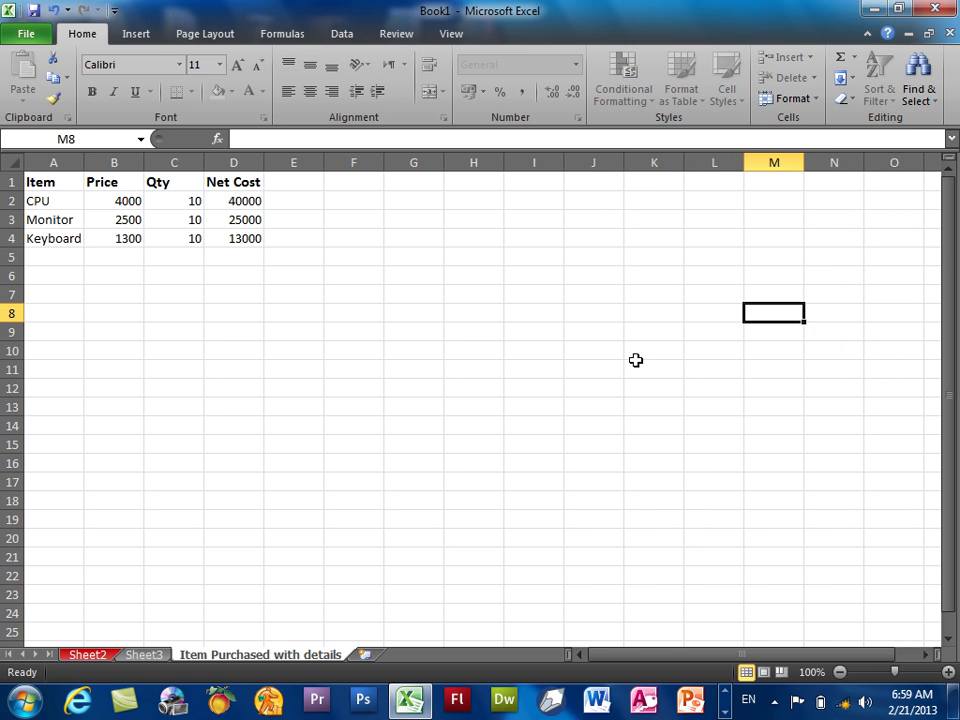
double_click(593, 368)
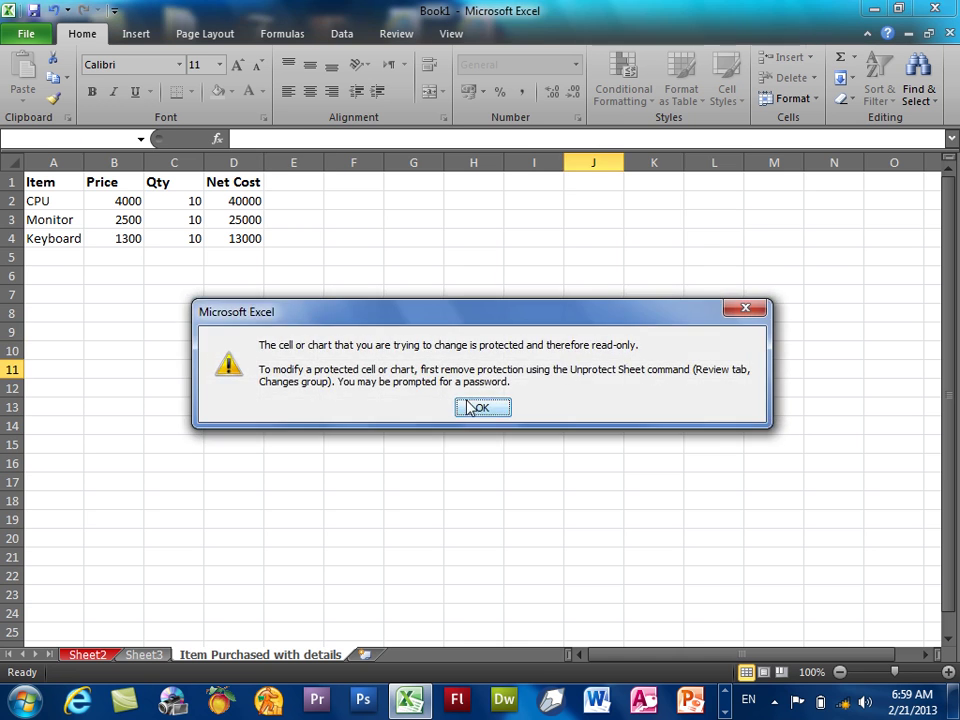
left_click(482, 407)
left_click(293, 238)
left_click(238, 236)
type("asda")
key("Escape")
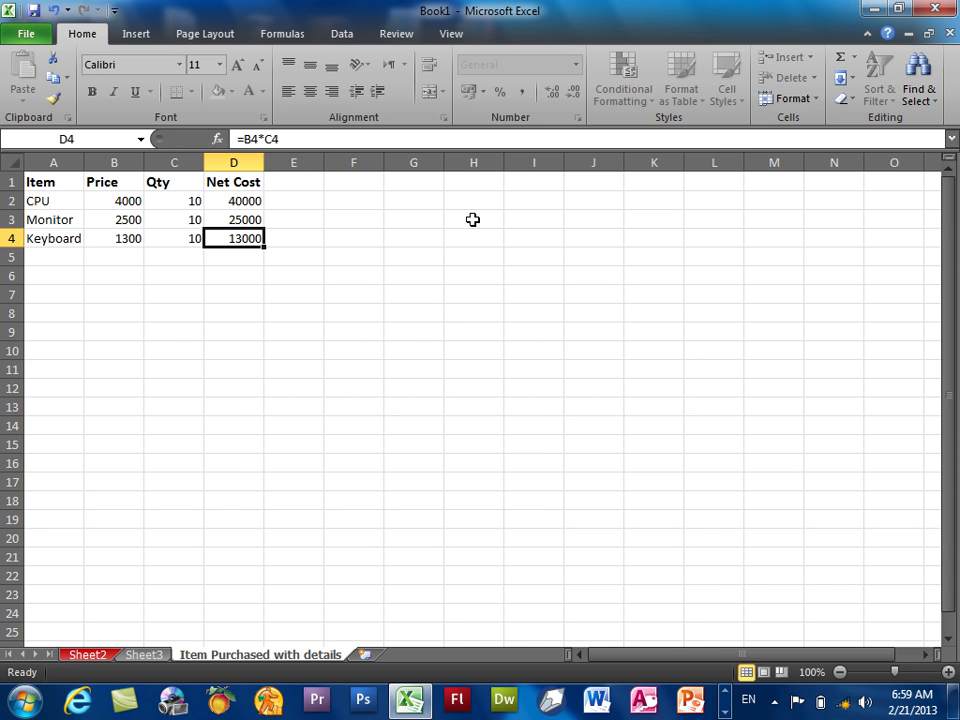
left_click(795, 97)
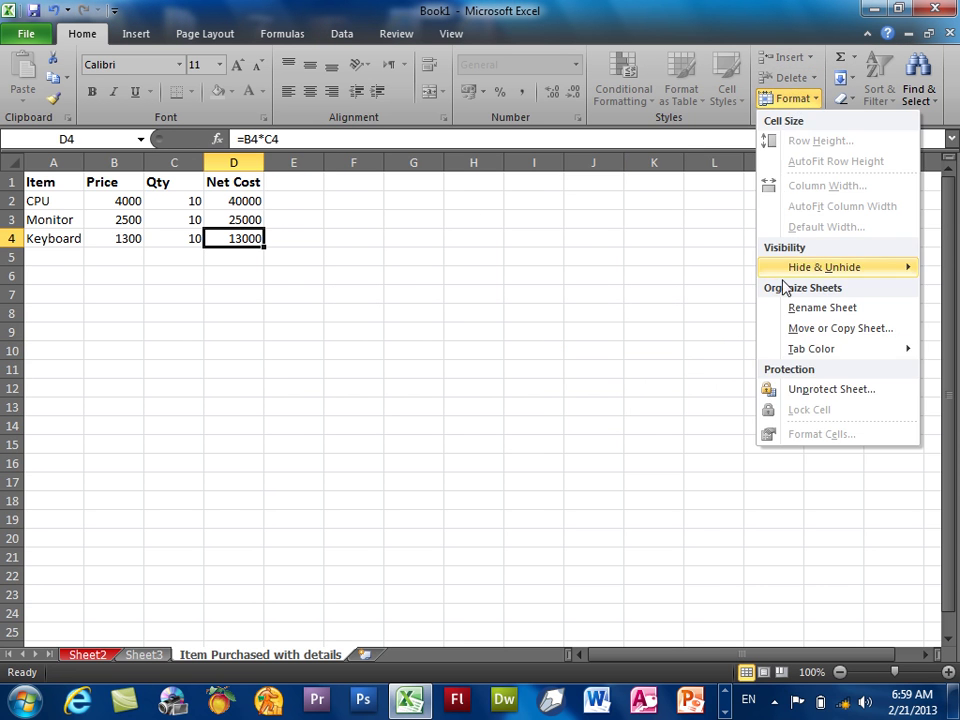
left_click(801, 390)
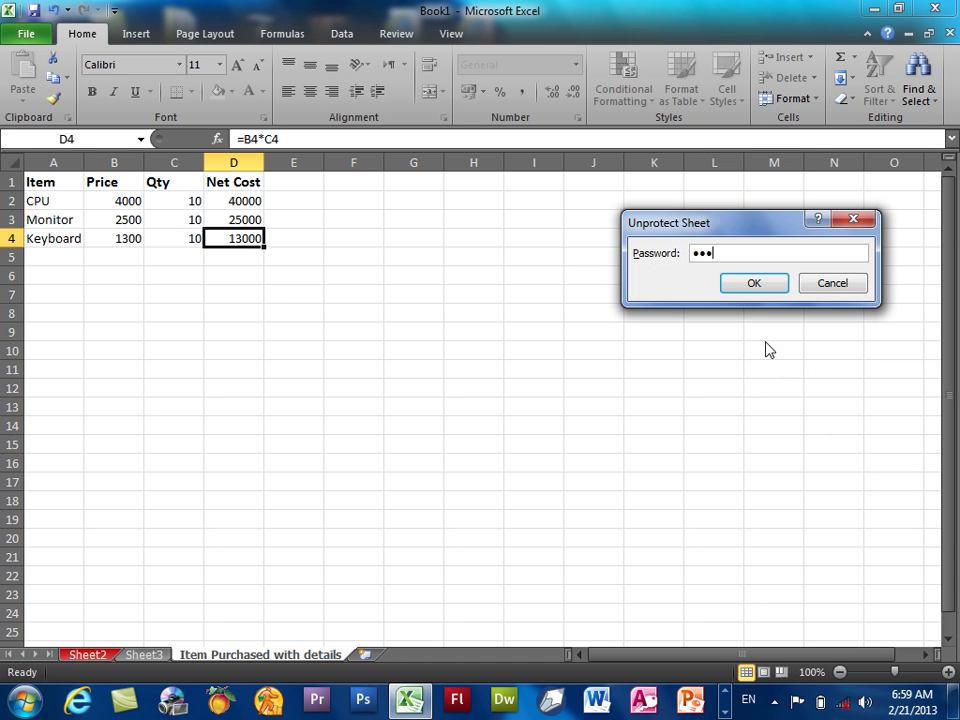
left_click(755, 284)
left_click(621, 240)
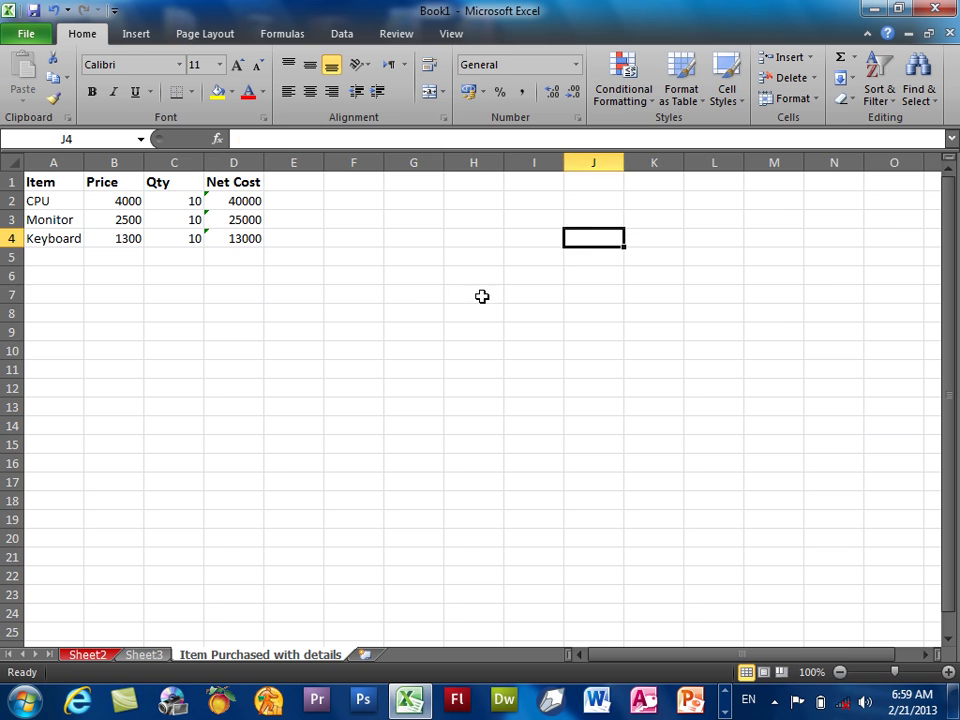
left_click(418, 385)
left_click(786, 99)
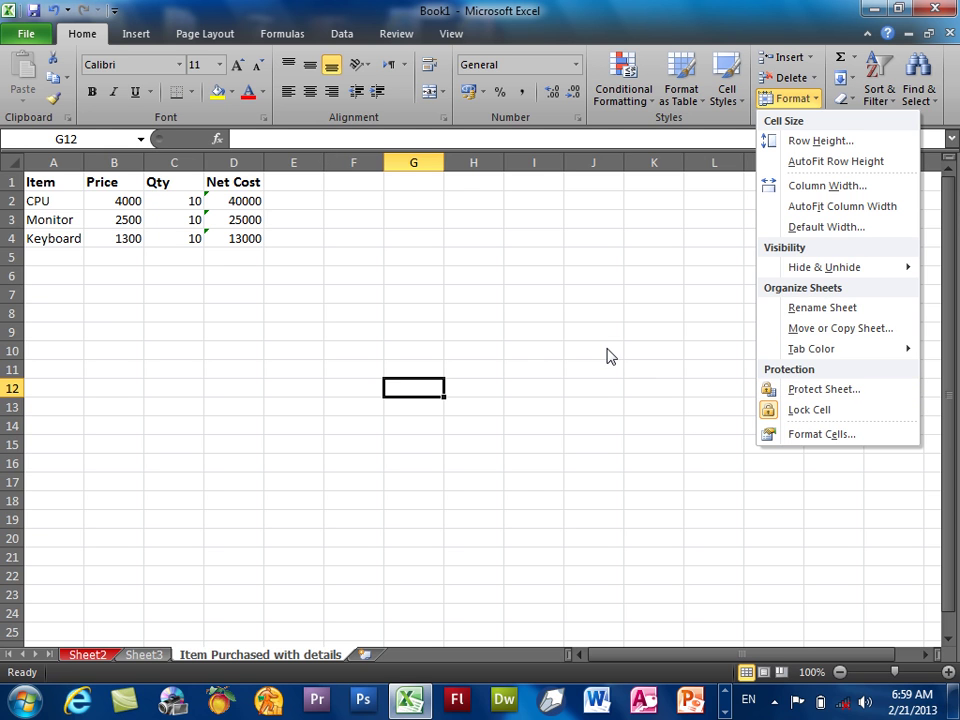
left_click(62, 182)
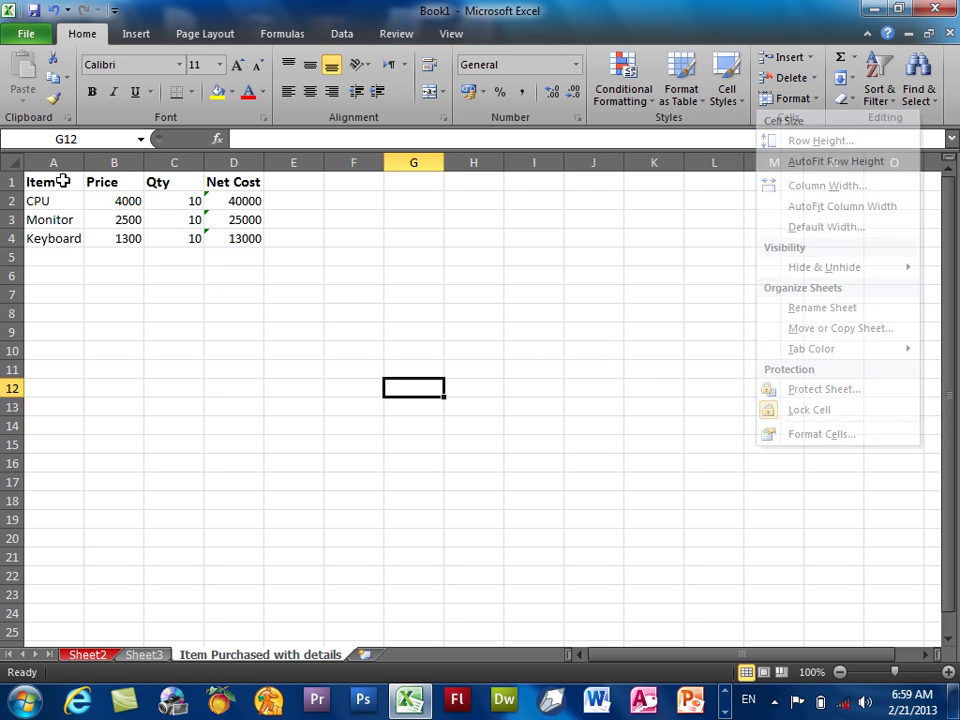
left_click_drag(62, 182, 245, 349)
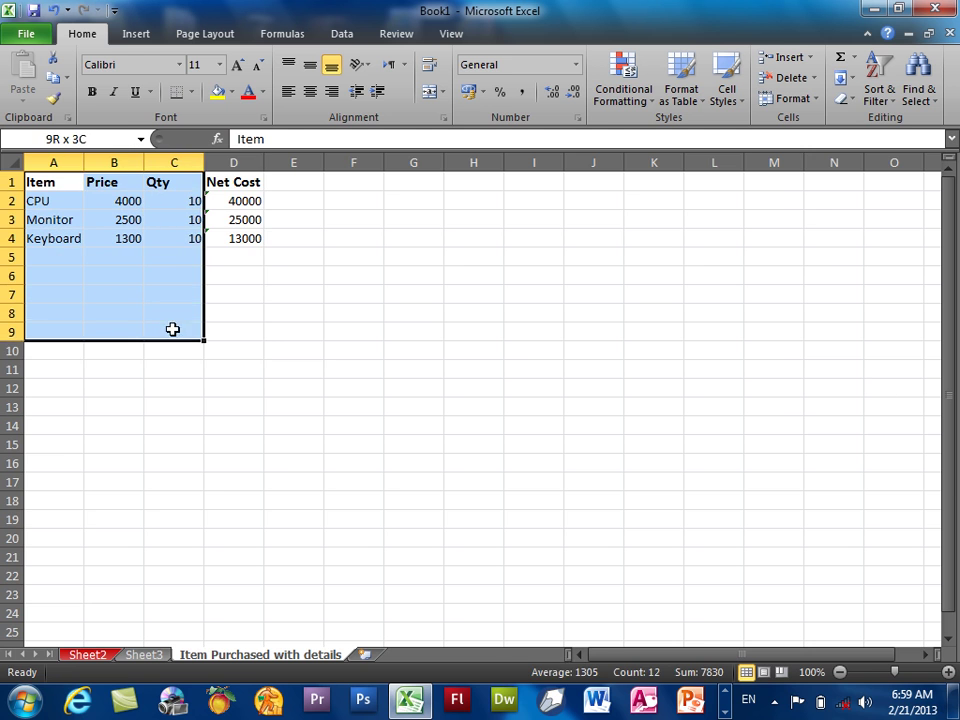
left_click(788, 99)
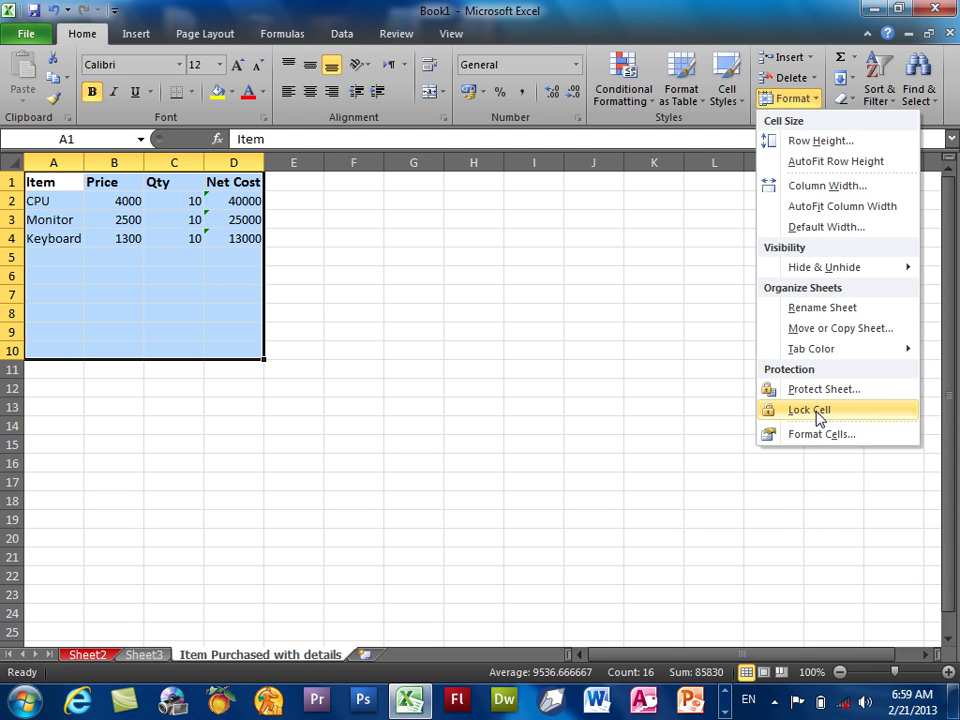
left_click(593, 373)
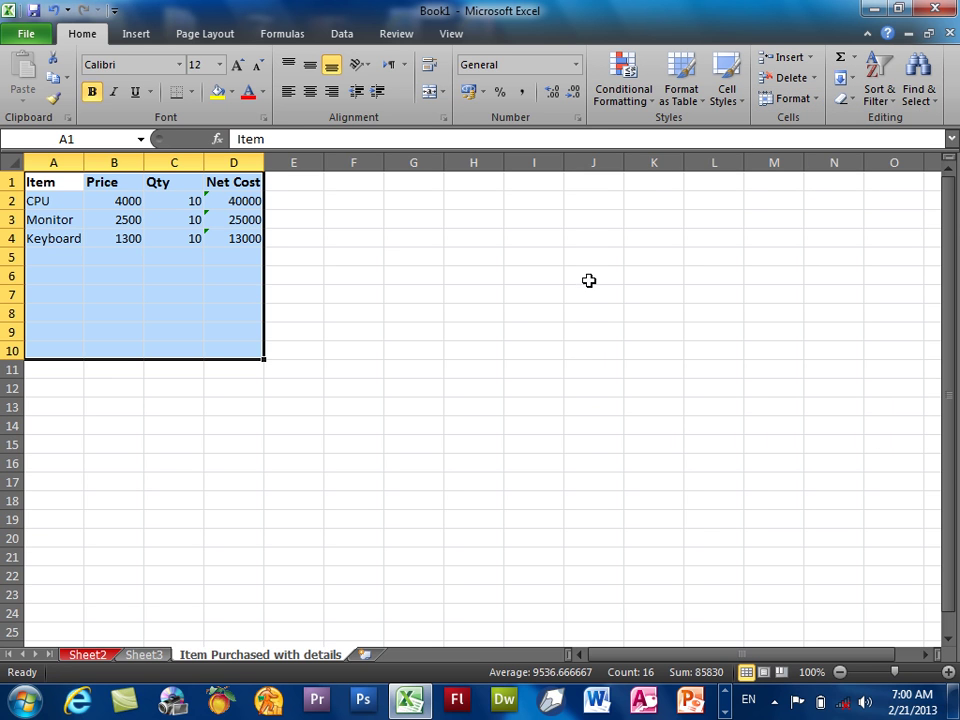
left_click(587, 279)
left_click(797, 100)
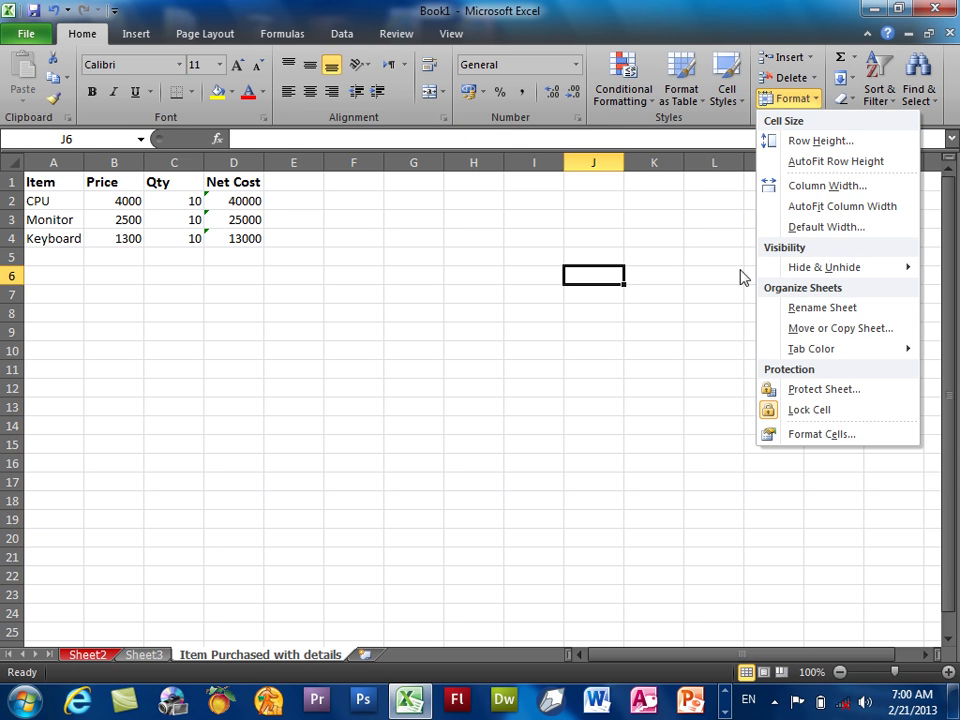
left_click(838, 435)
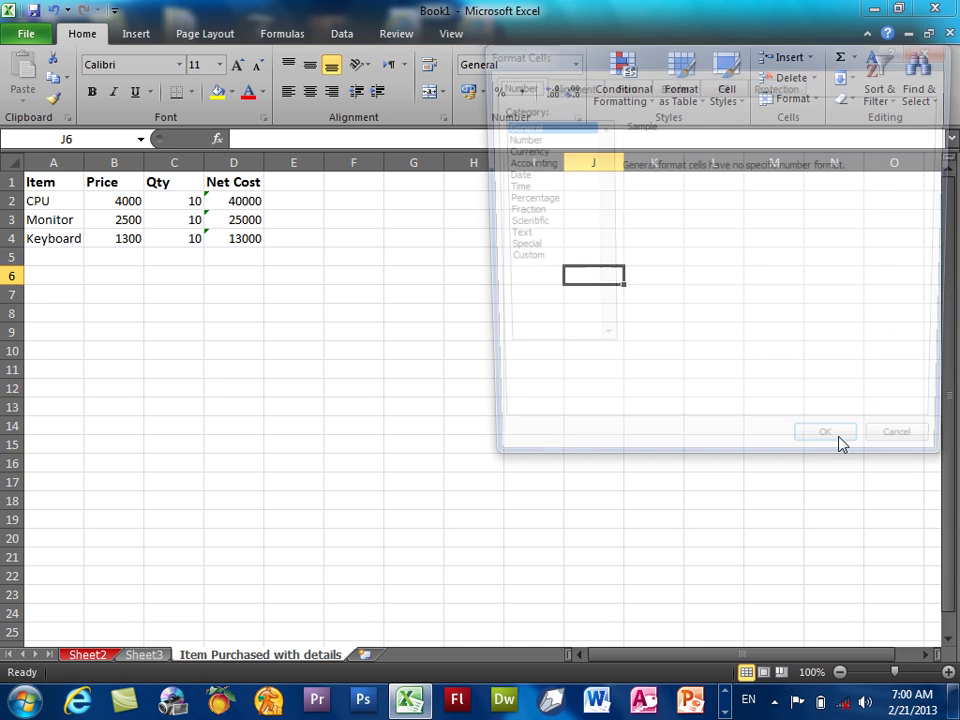
left_click(548, 88)
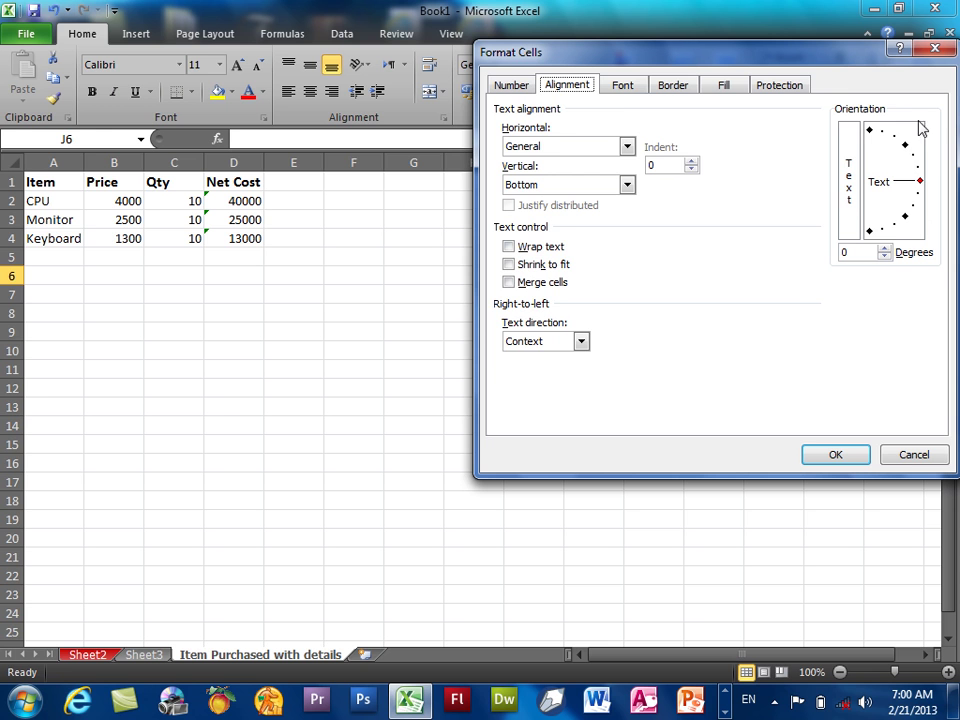
left_click(622, 88)
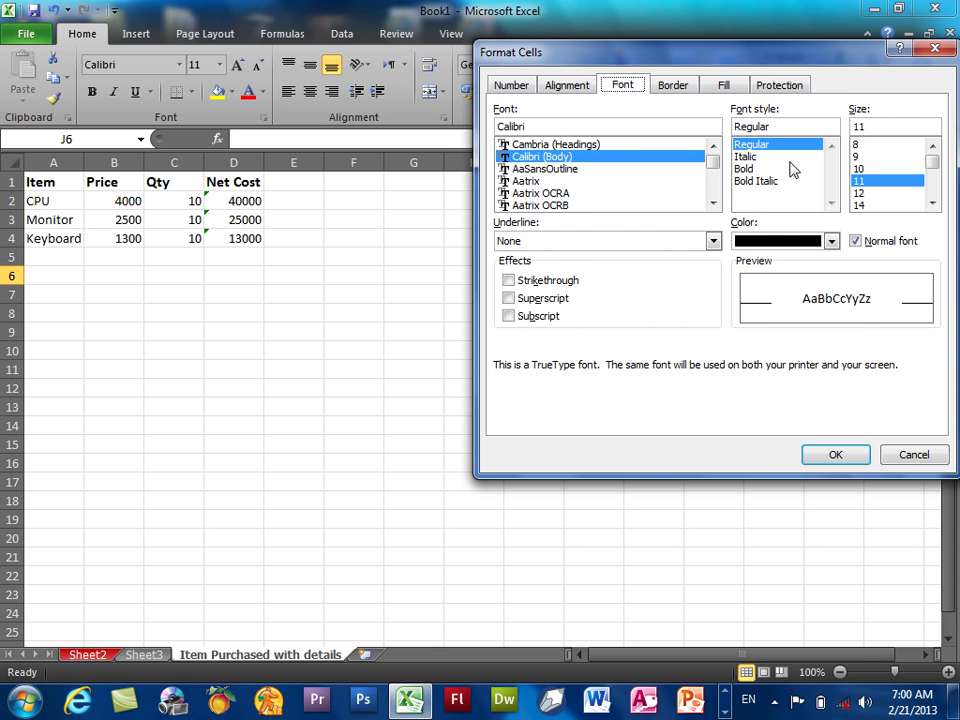
left_click(776, 242)
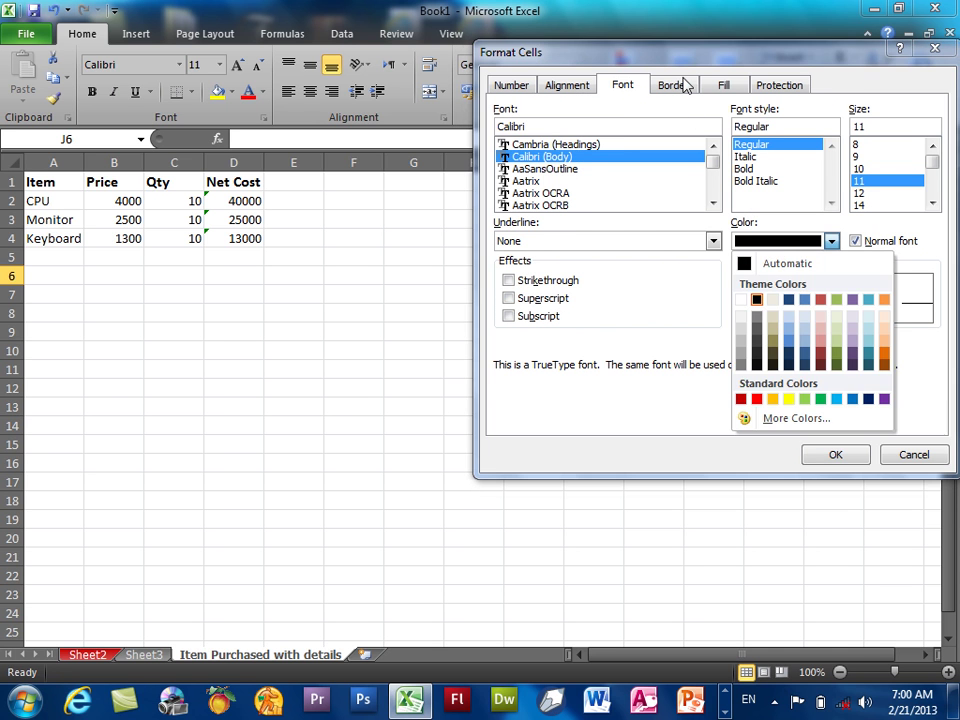
left_click(685, 86)
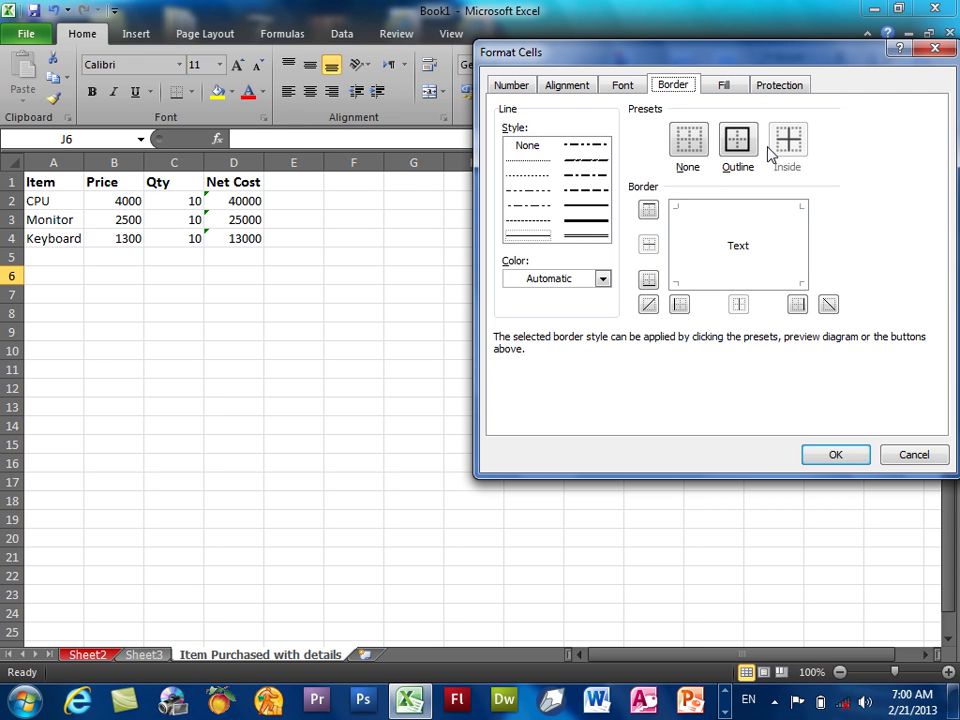
left_click(723, 87)
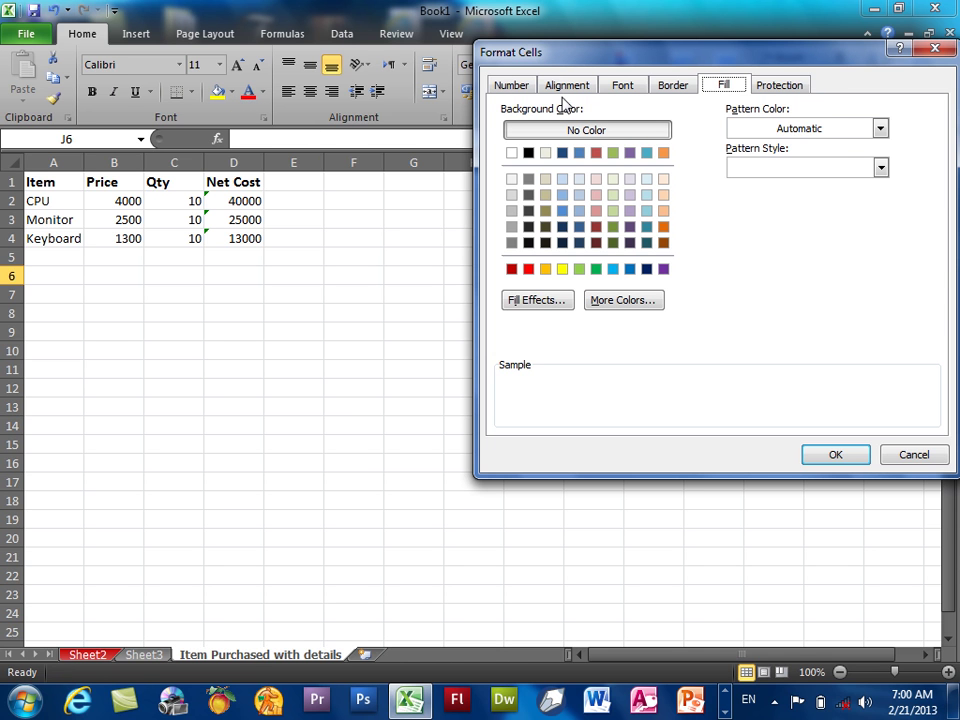
left_click(781, 88)
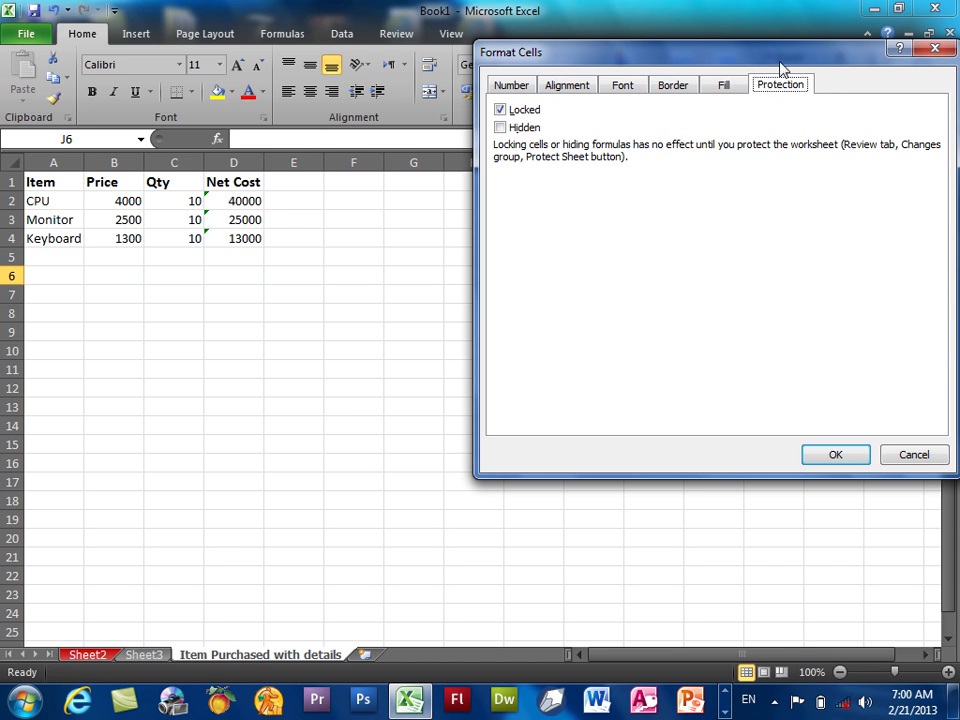
left_click_drag(782, 63, 620, 195)
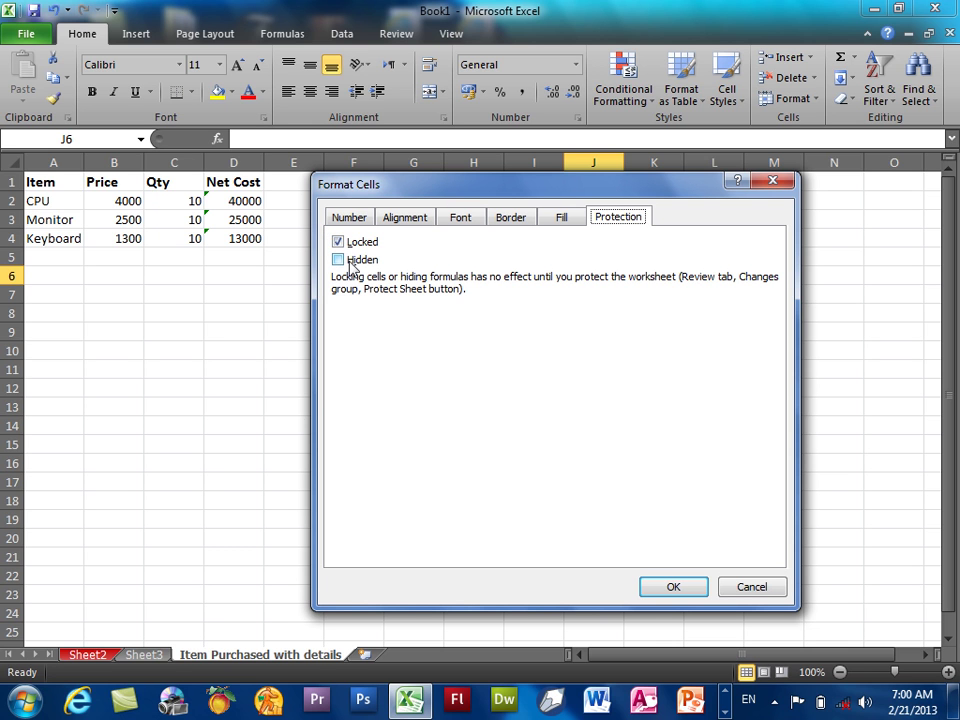
left_click(772, 181)
left_click(790, 98)
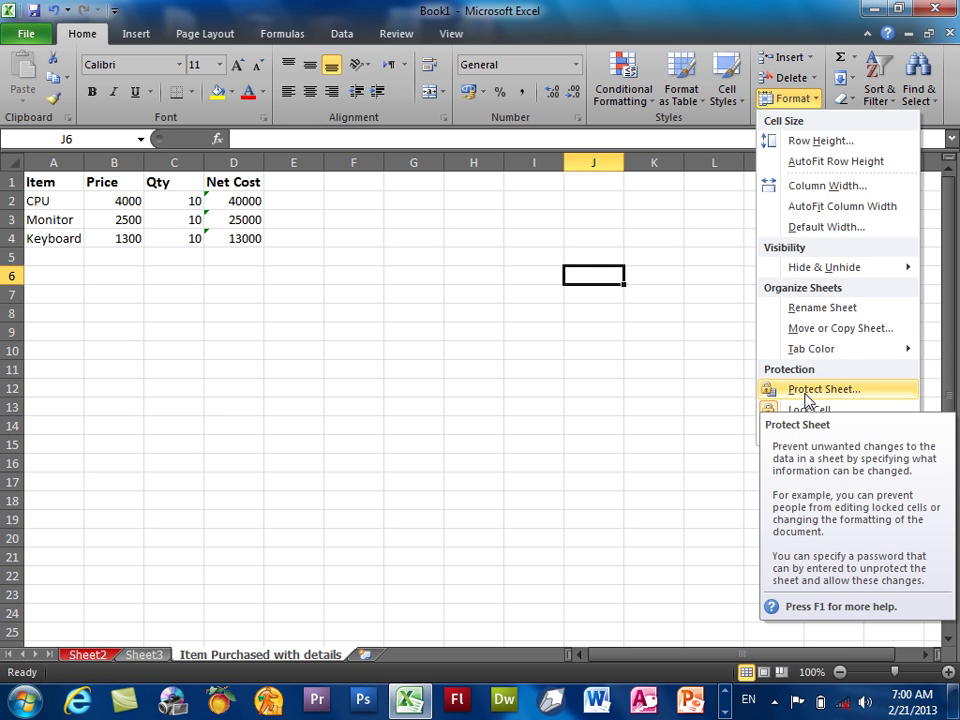
Enter the label Total in cell A5
left_click(470, 385)
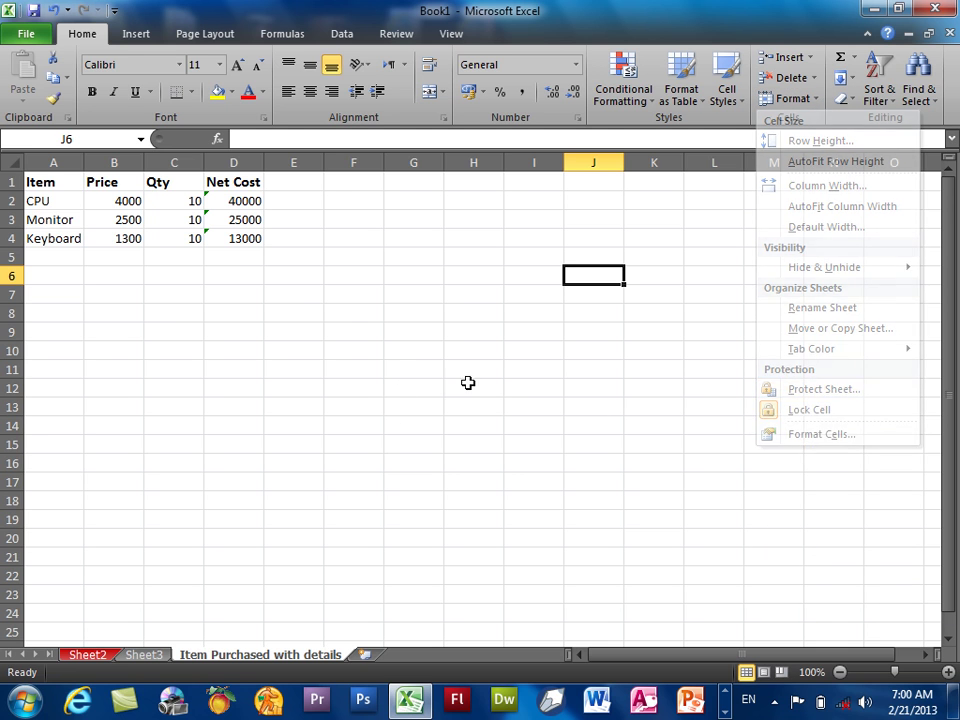
left_click(403, 183)
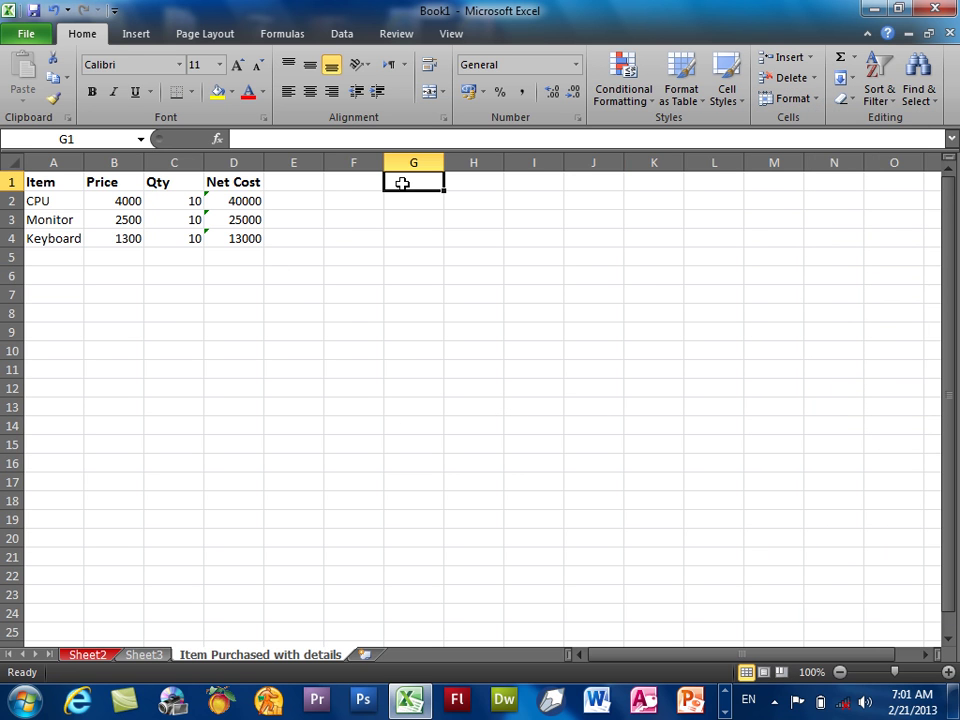
left_click(250, 201)
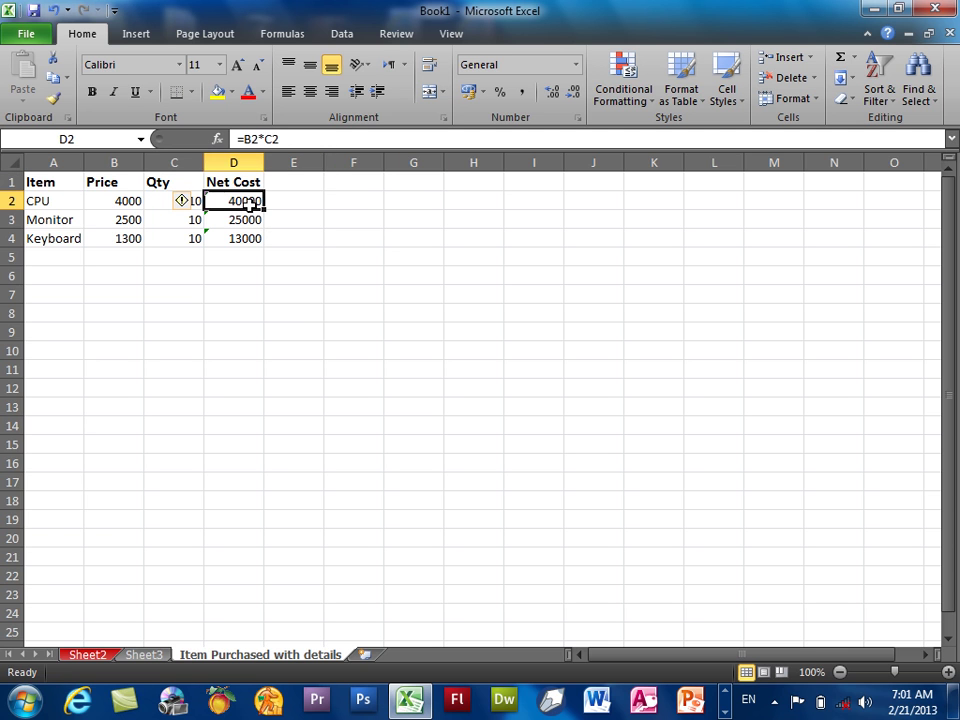
left_click(47, 256)
type("To")
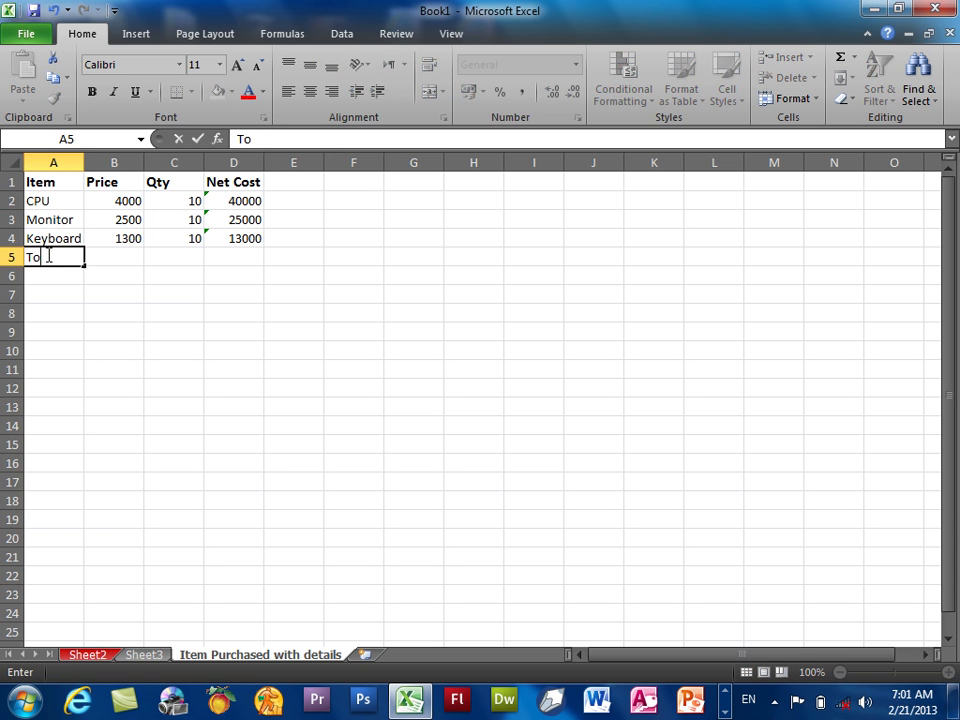
key("Return")
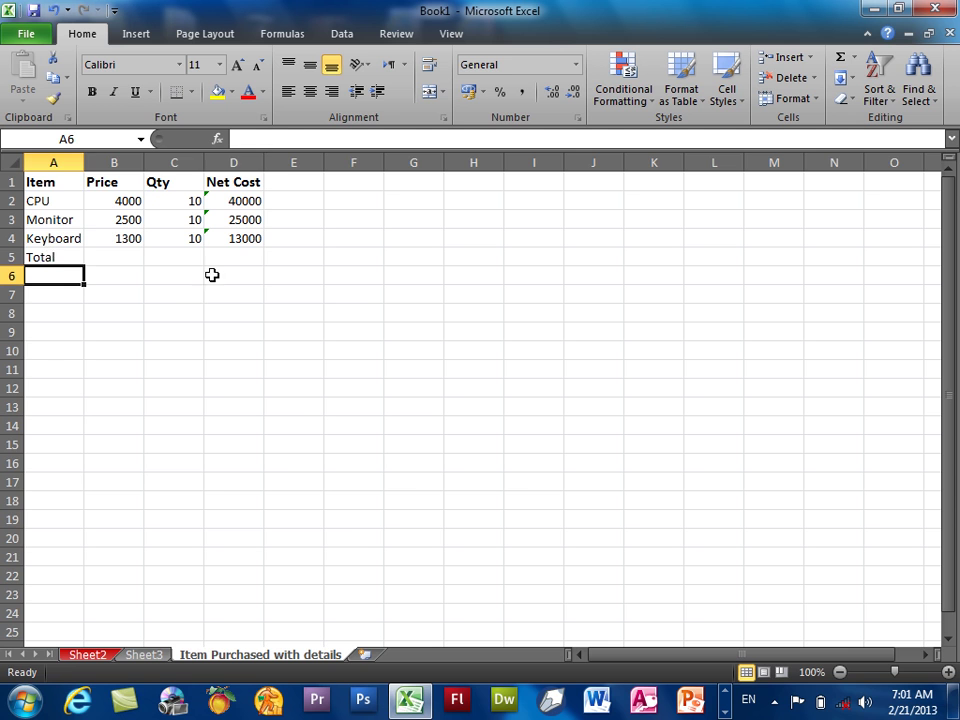
AutoSum D5 to =SUM(D2:D4), giving 78000, and check the formula
left_click(227, 256)
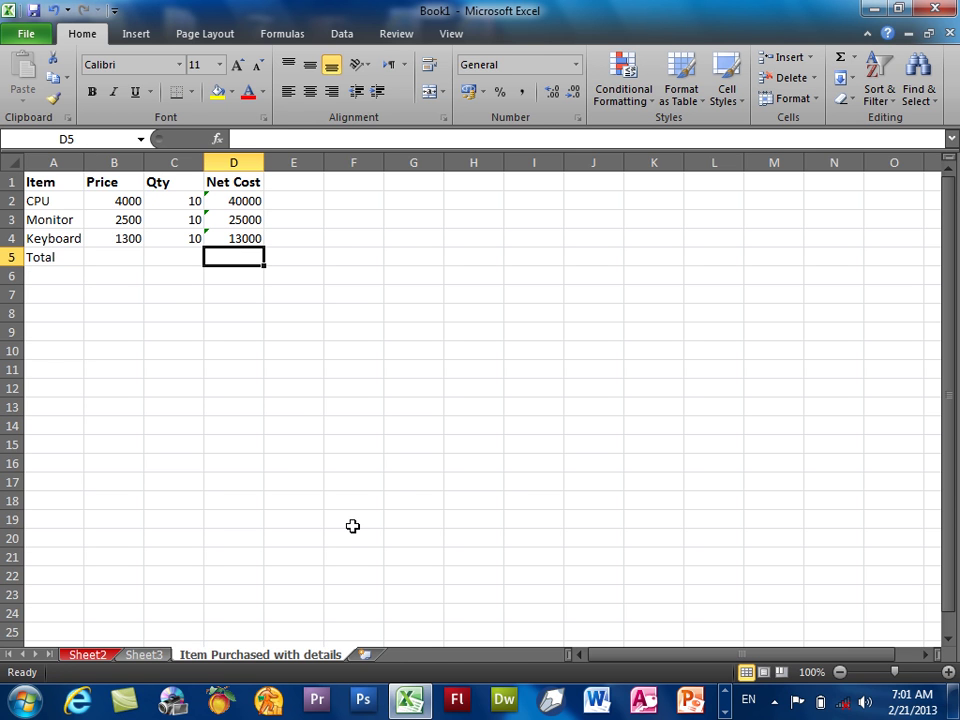
key("alt+equal")
key("Return")
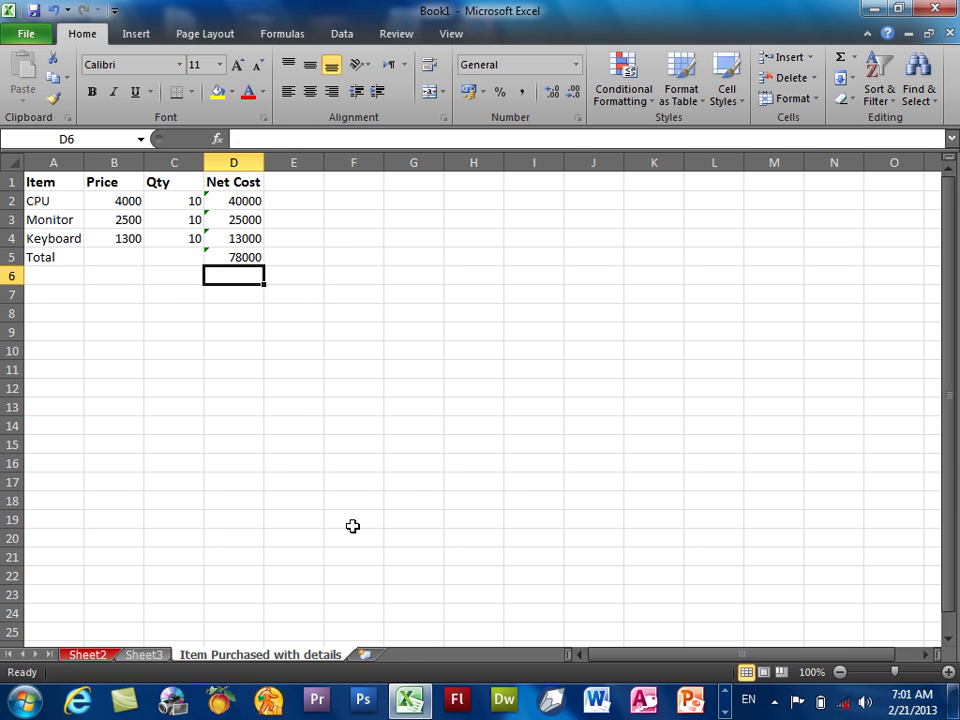
left_click(247, 256)
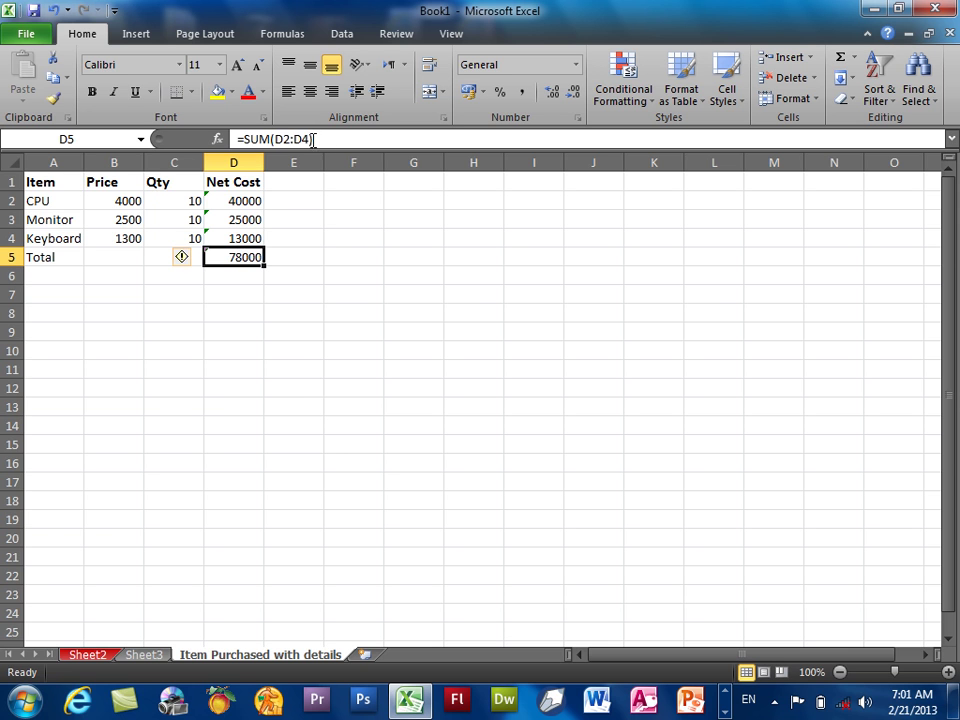
left_click_drag(312, 139, 233, 139)
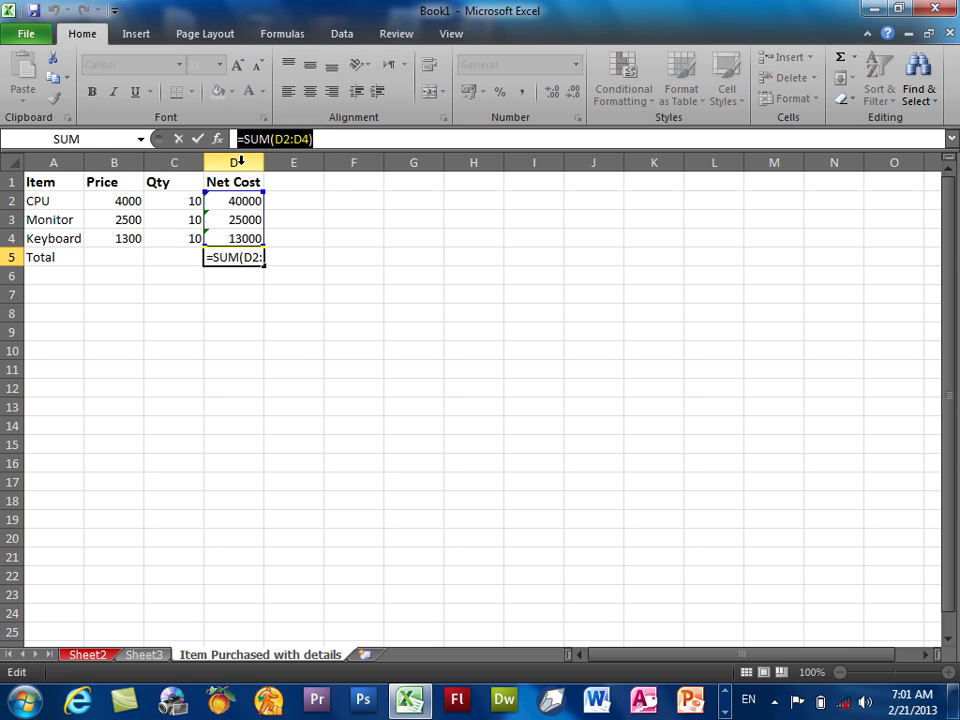
key("Escape")
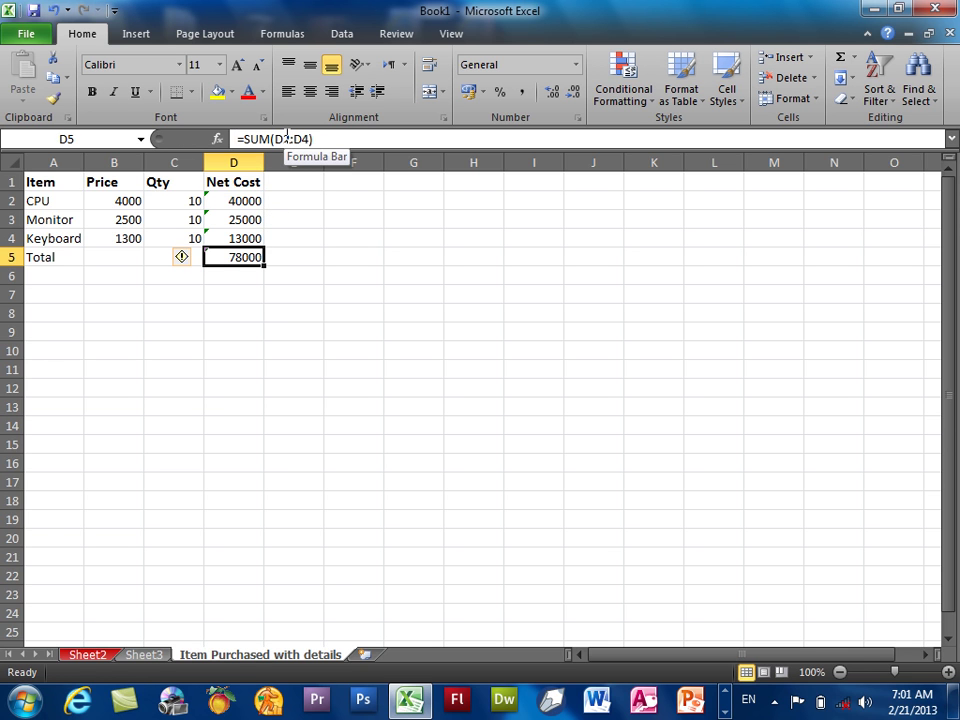
Mark cell D5's formula as Hidden in its Format Cells protection settings
left_click(793, 98)
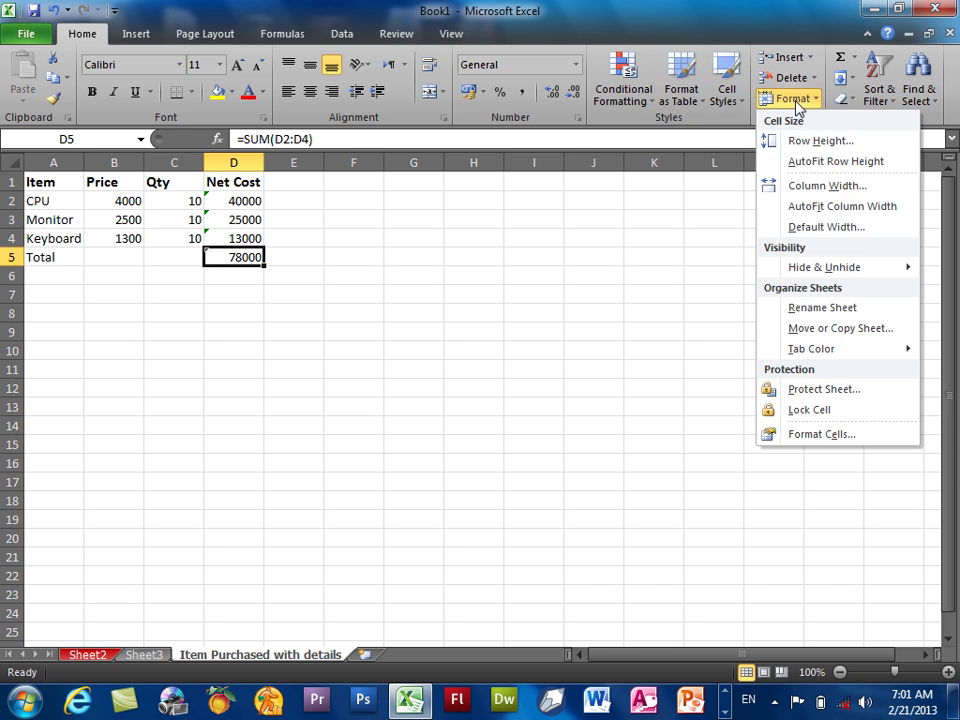
left_click(800, 436)
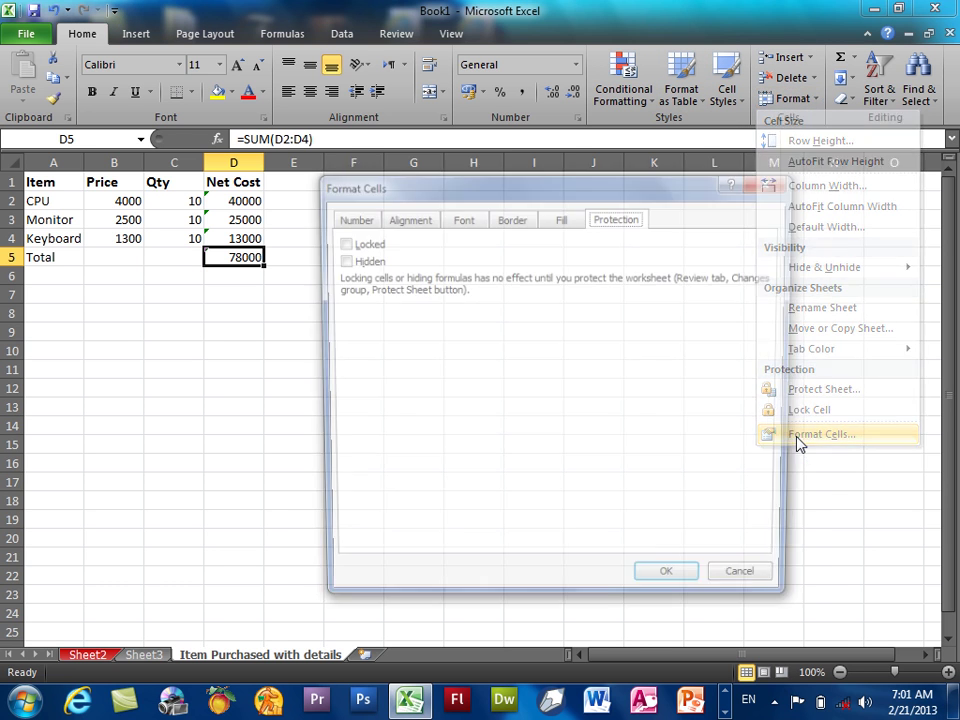
left_click(338, 259)
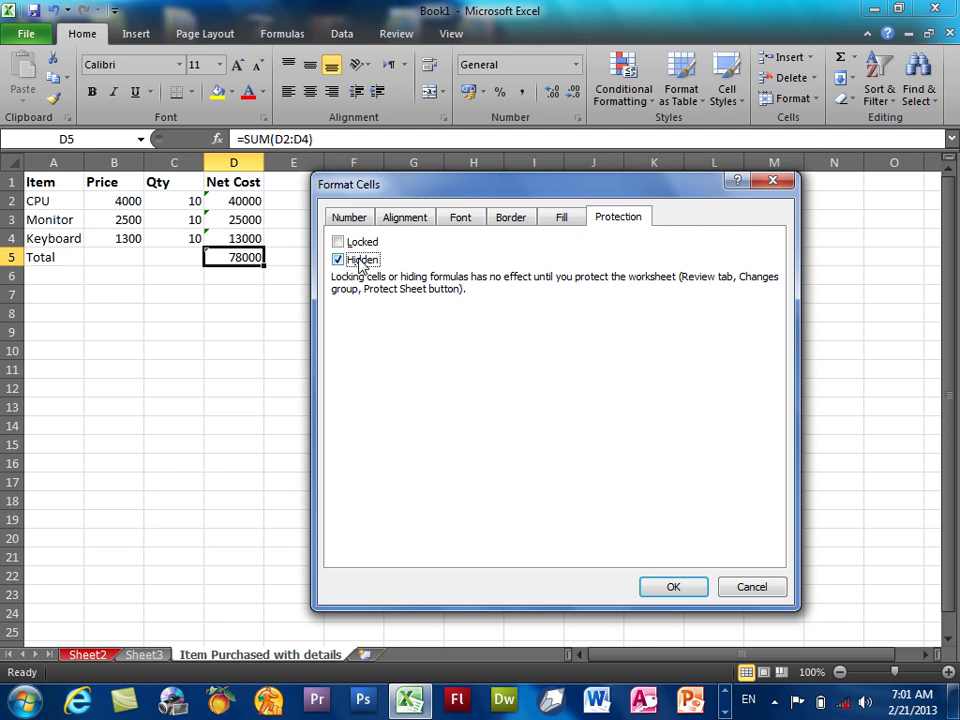
left_click(699, 590)
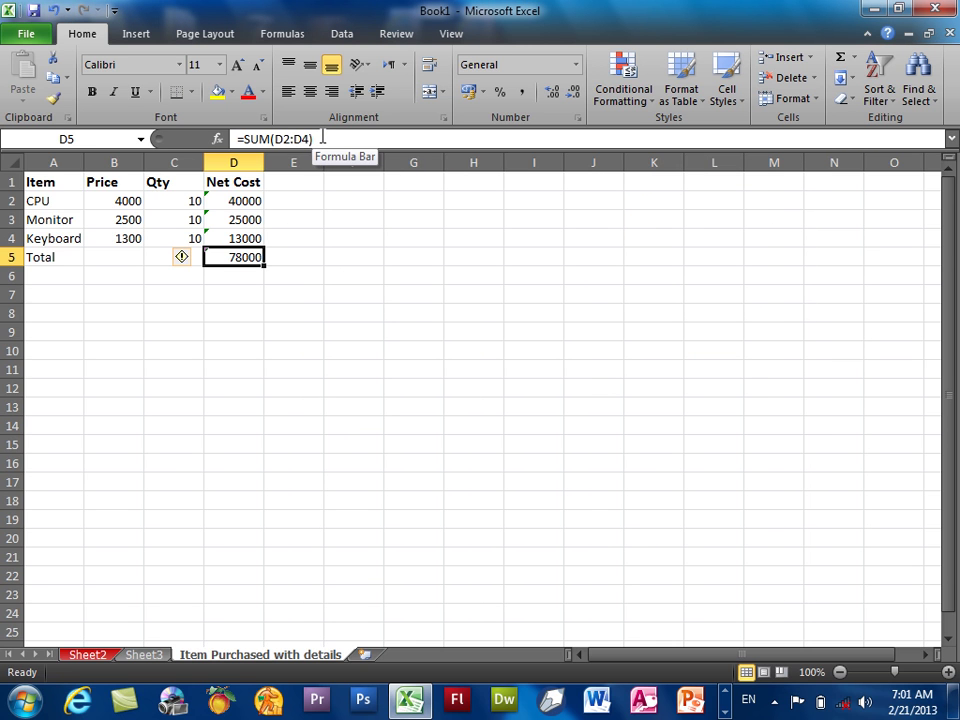
Protect the sheet with a password, entering and confirming it
left_click(790, 98)
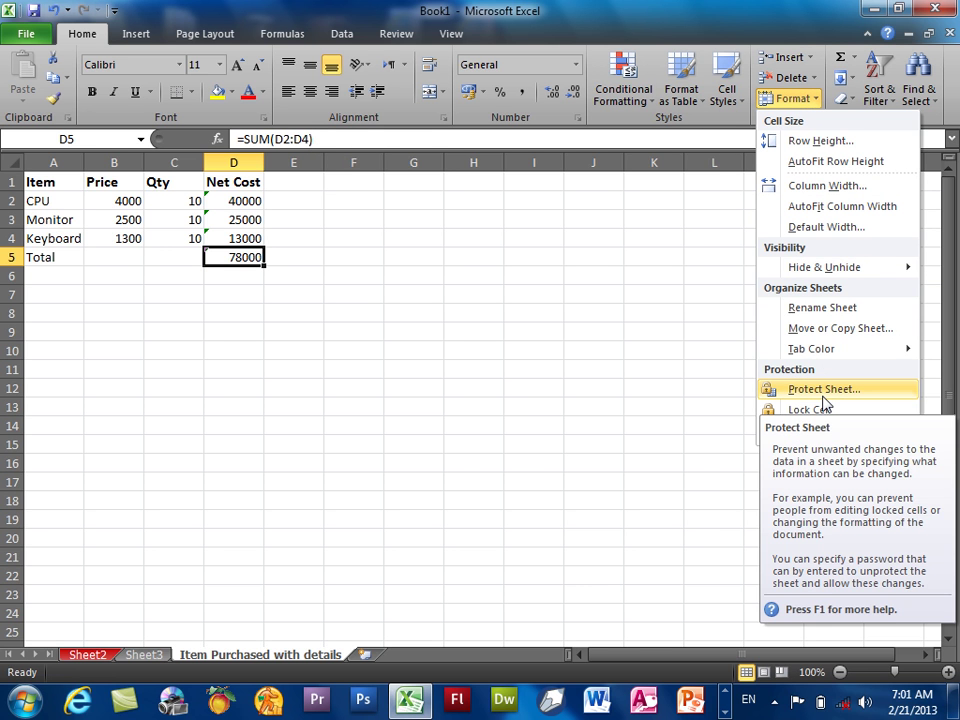
left_click(823, 400)
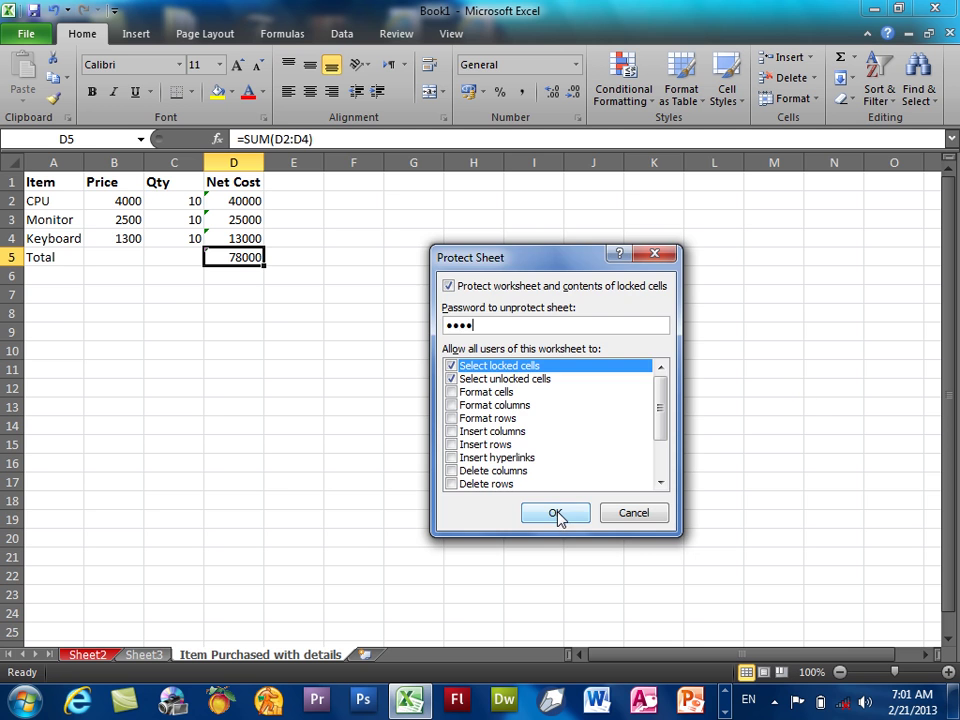
left_click(557, 513)
left_click(571, 452)
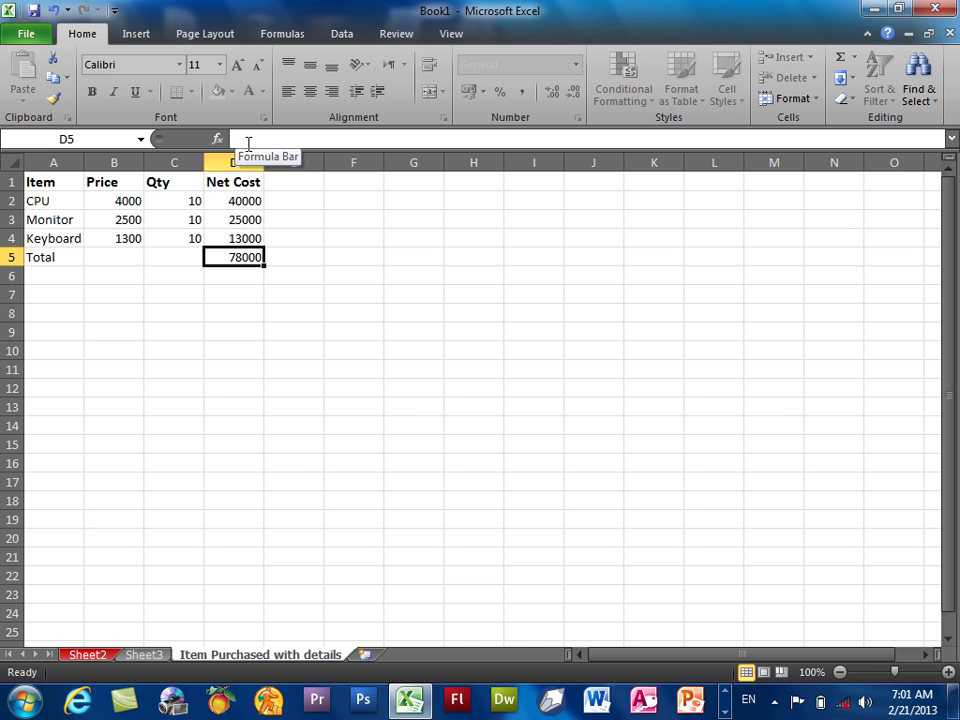
Unprotect the sheet using its password
left_click(790, 98)
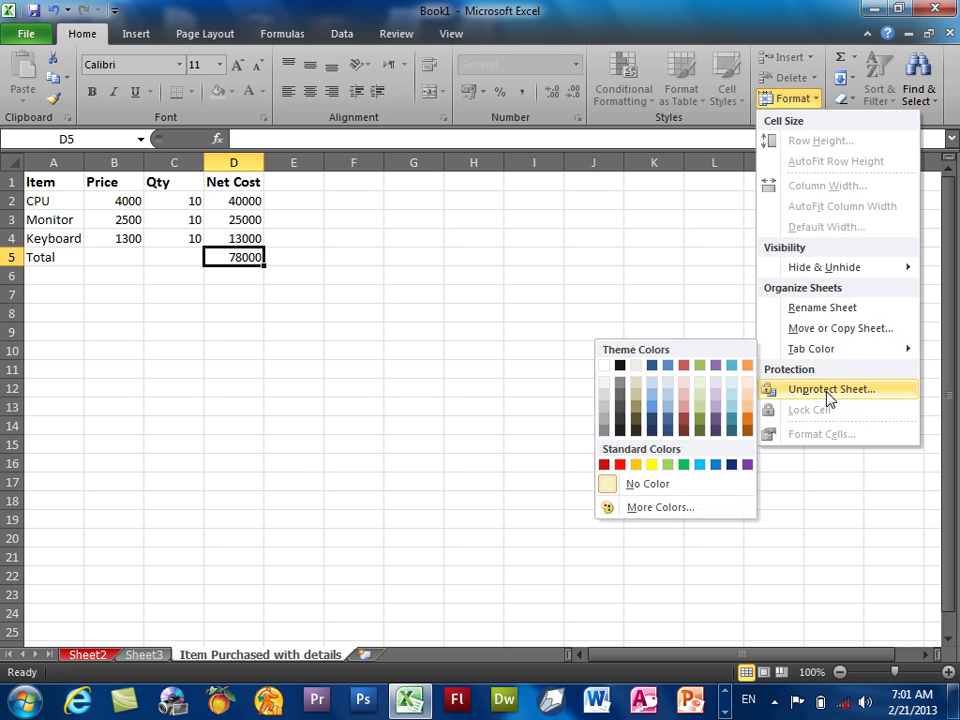
left_click(828, 398)
left_click(586, 419)
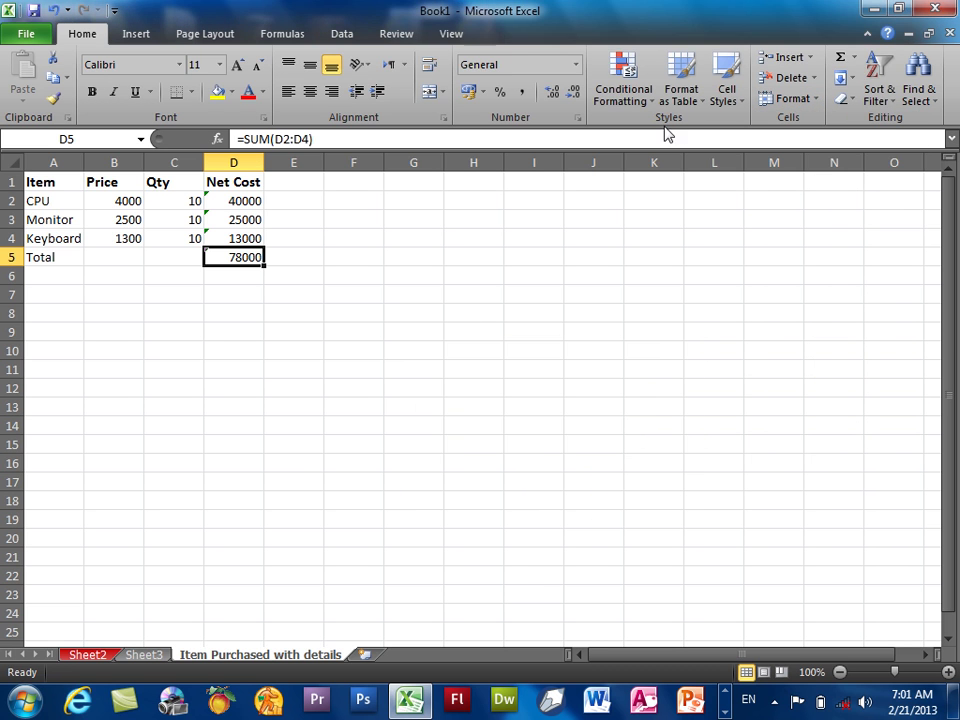
Clear the Hidden protection option on cell D5
left_click(789, 98)
left_click(789, 428)
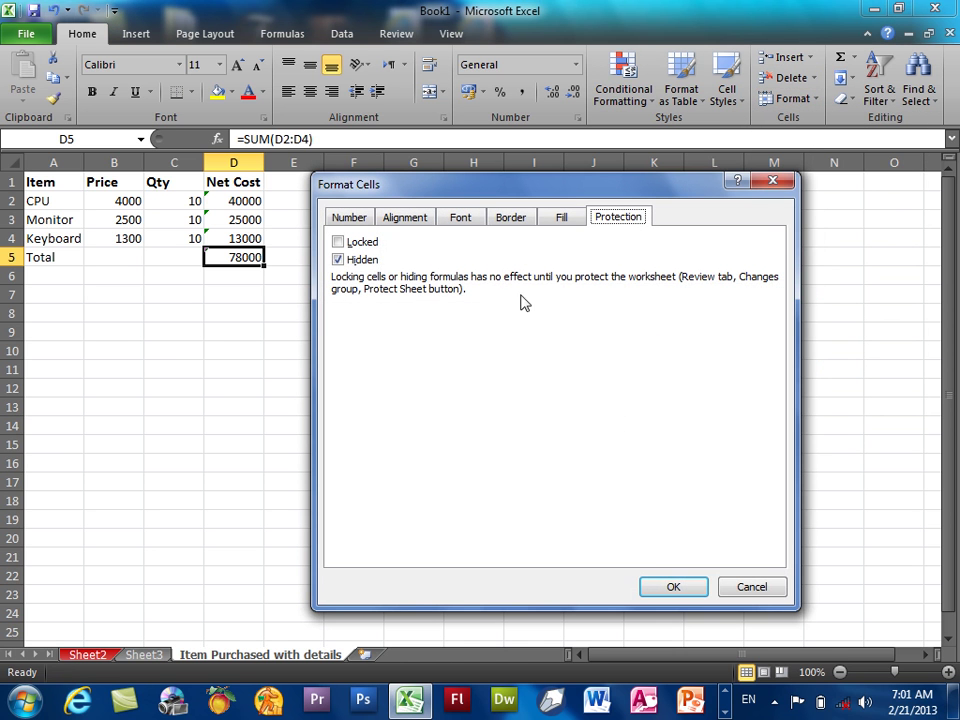
left_click(360, 259)
left_click(668, 586)
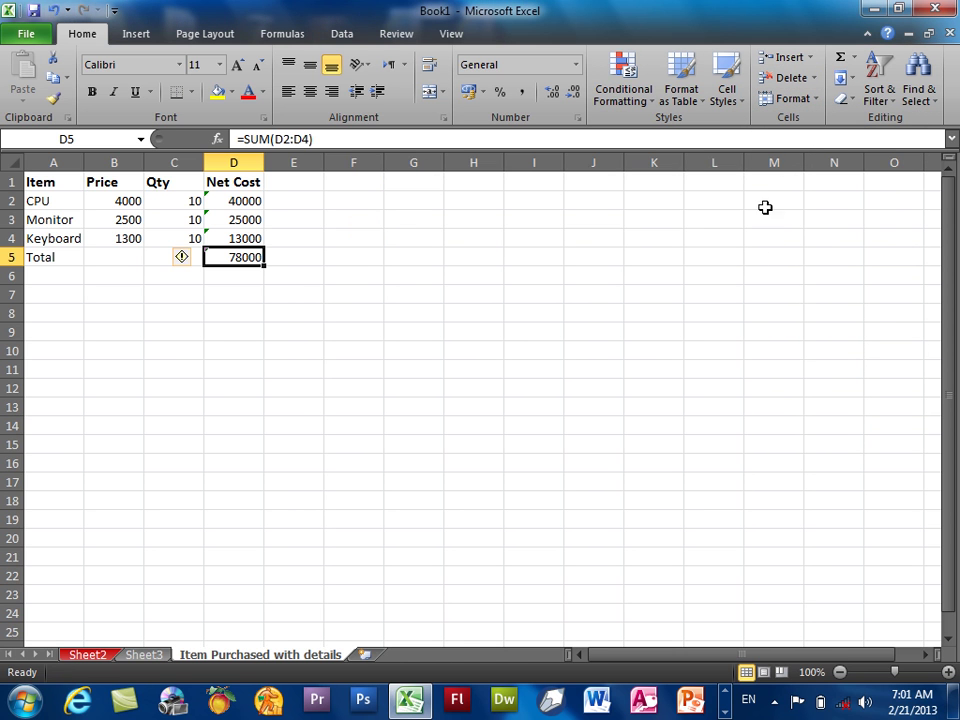
Protect the sheet again with a new password, correcting the confirmation entry
left_click(792, 98)
left_click(797, 390)
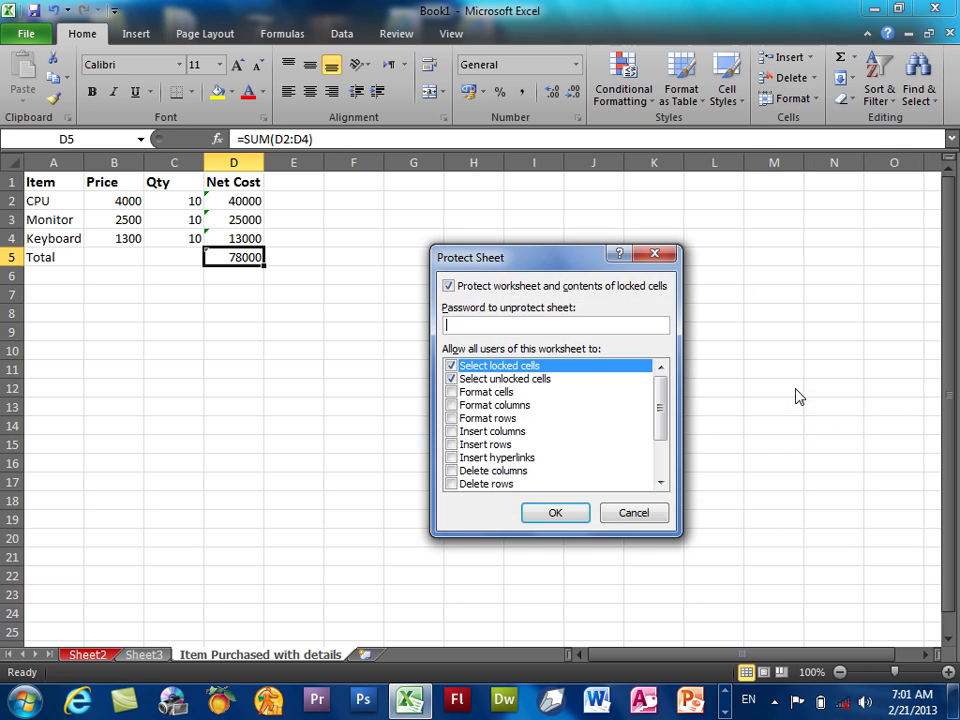
type("c")
left_click(555, 512)
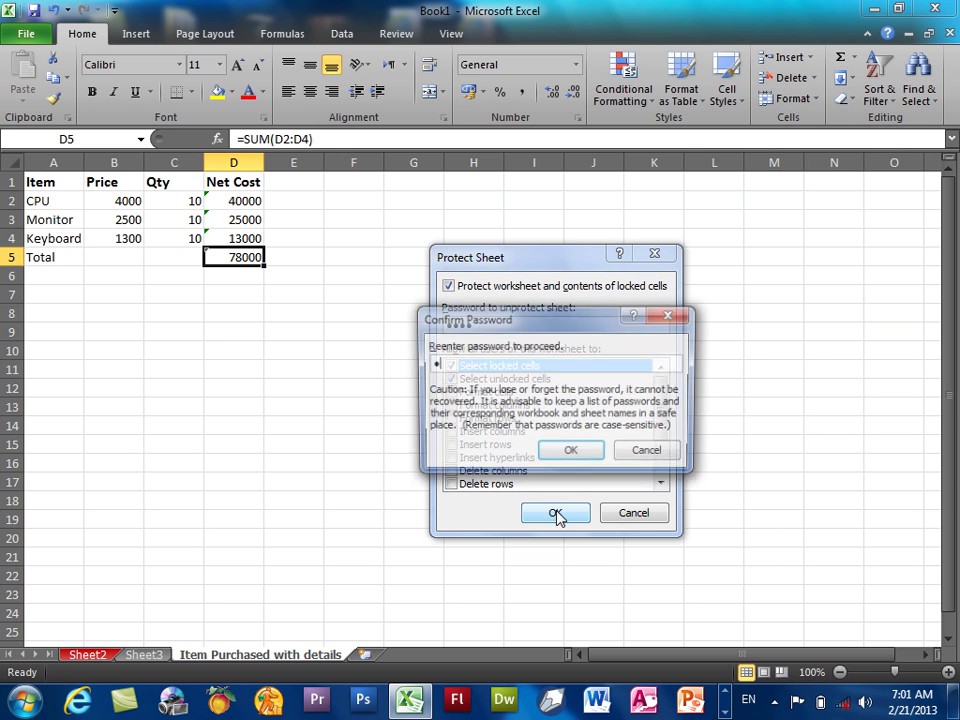
left_click_drag(469, 366, 396, 371)
left_click(575, 459)
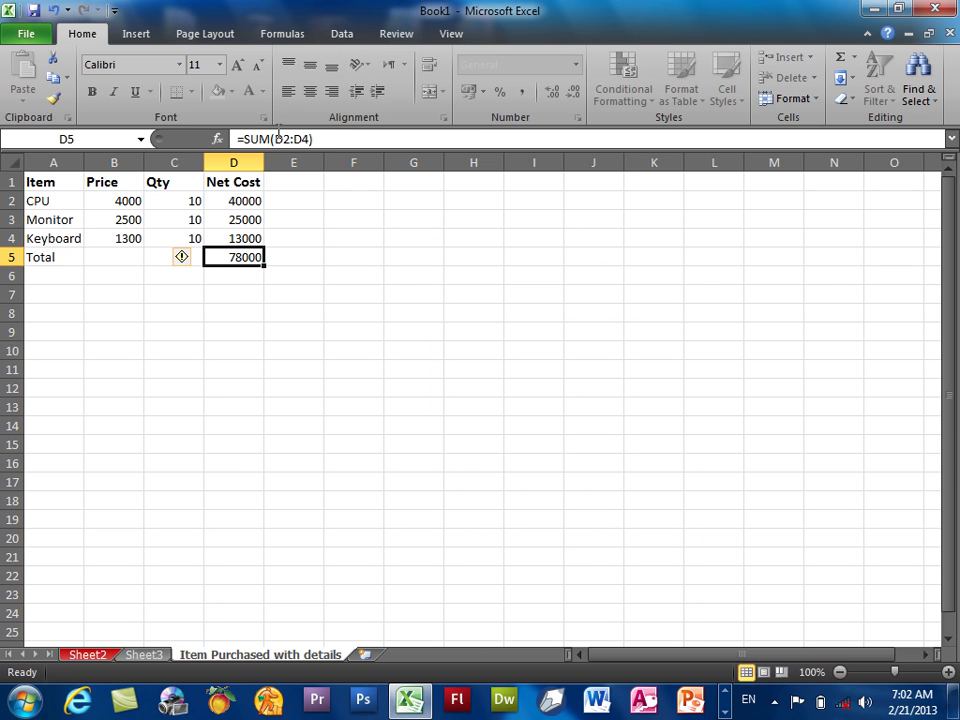
Unprotect the sheet once more with the password
left_click(789, 100)
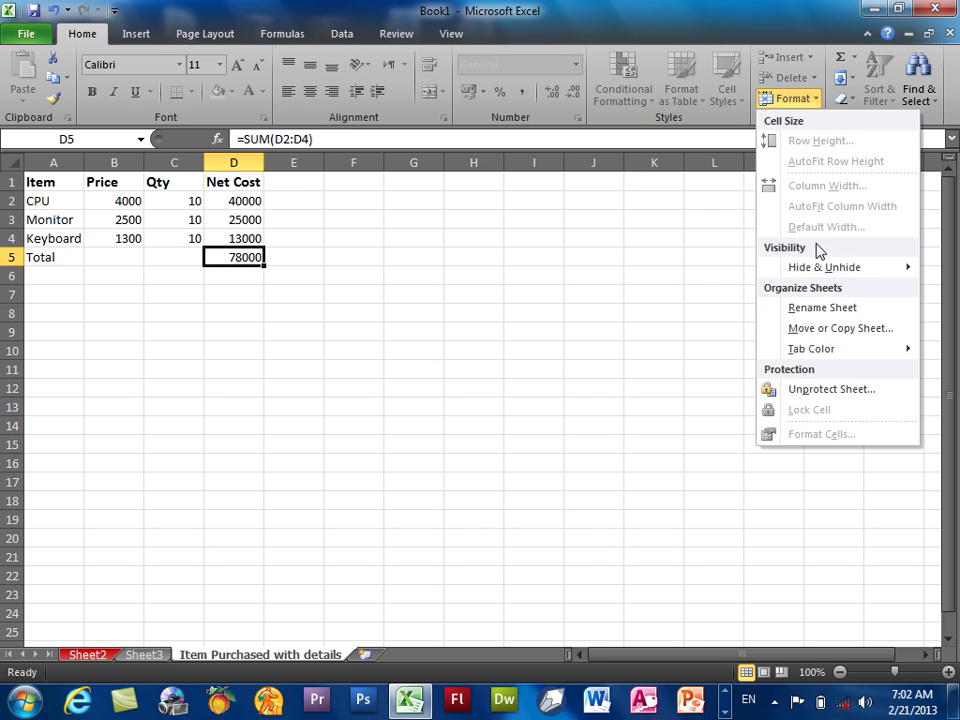
left_click(825, 398)
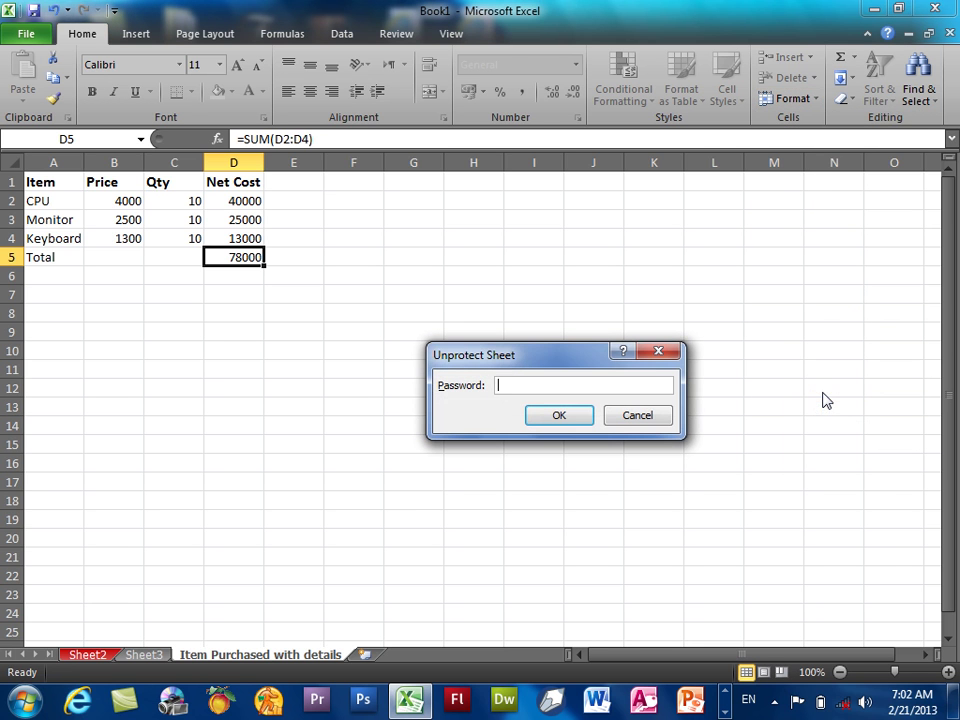
left_click(580, 418)
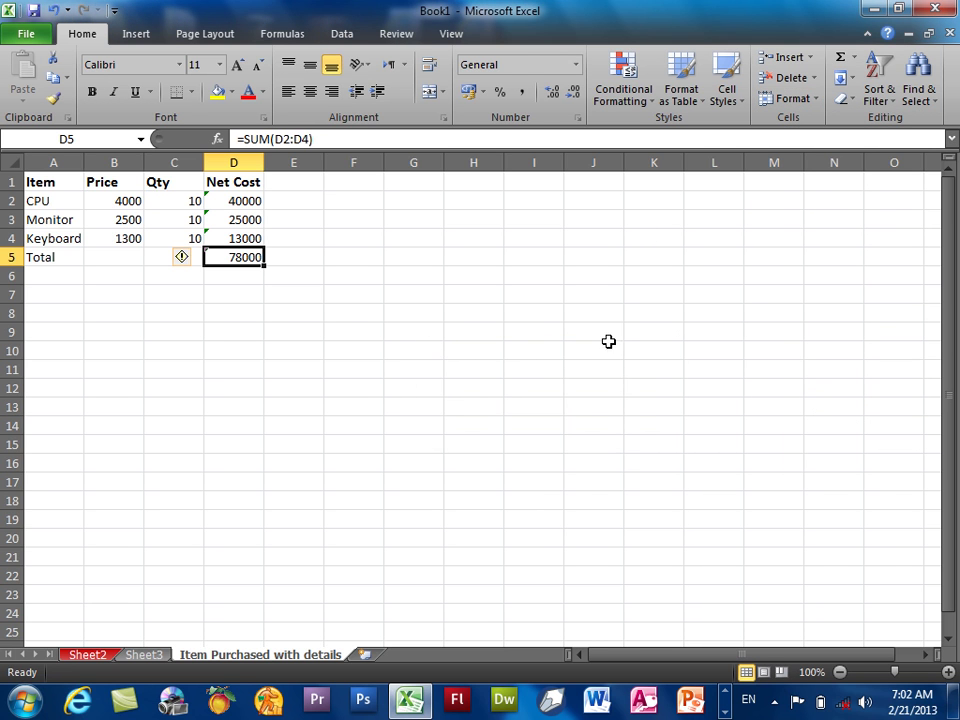
left_click(793, 99)
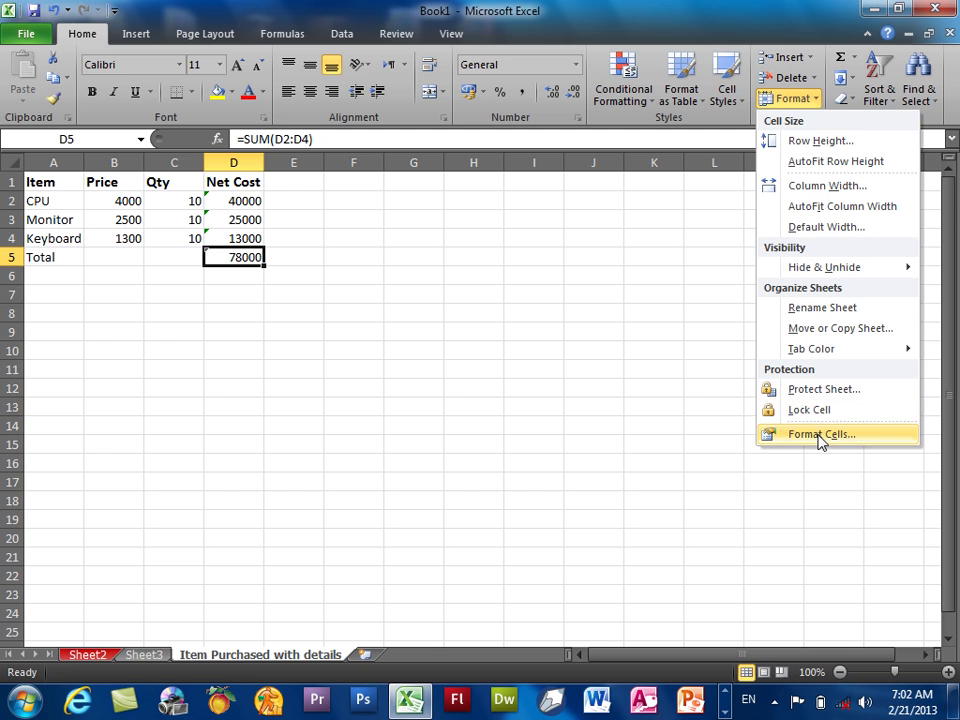
Delete the entire table in A1:F8 and return the active cell to A1
left_click(850, 58)
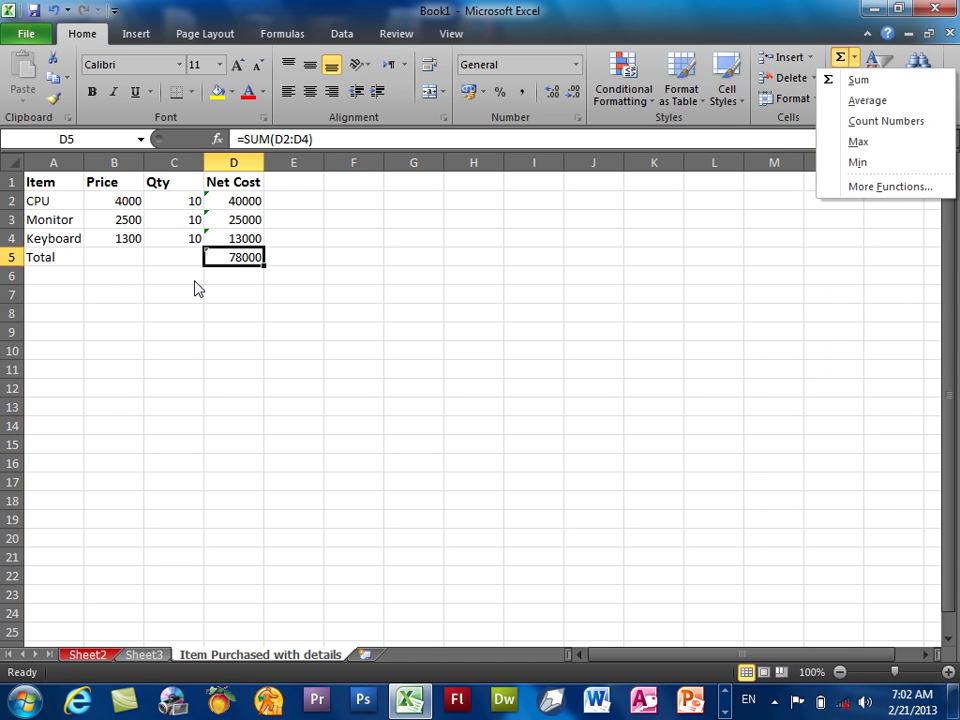
left_click(231, 253)
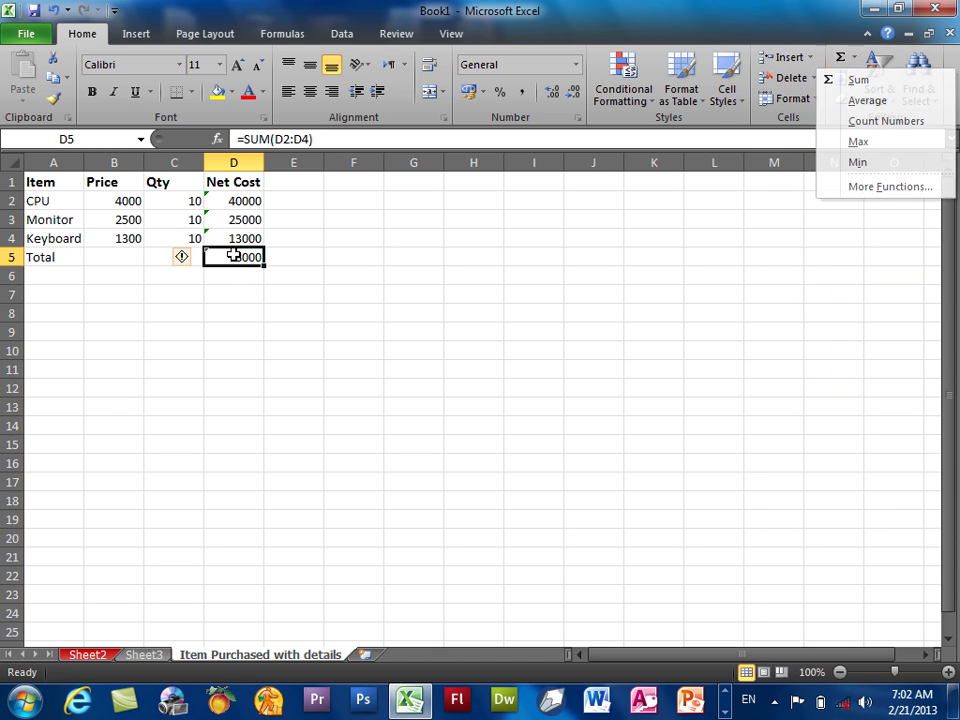
left_click(159, 347)
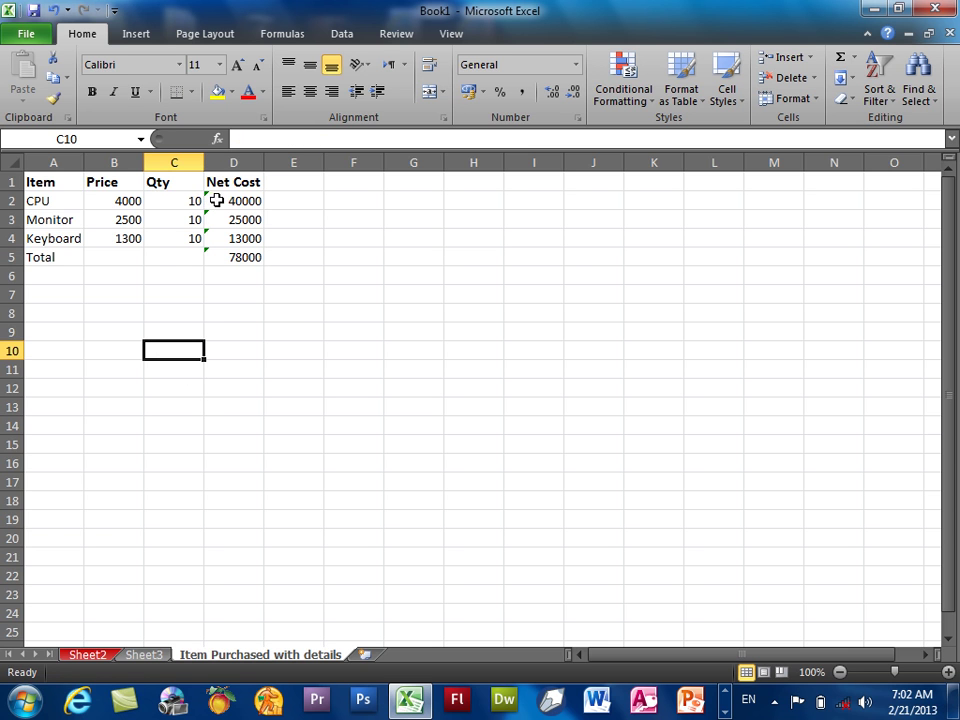
left_click_drag(352, 312, 57, 125)
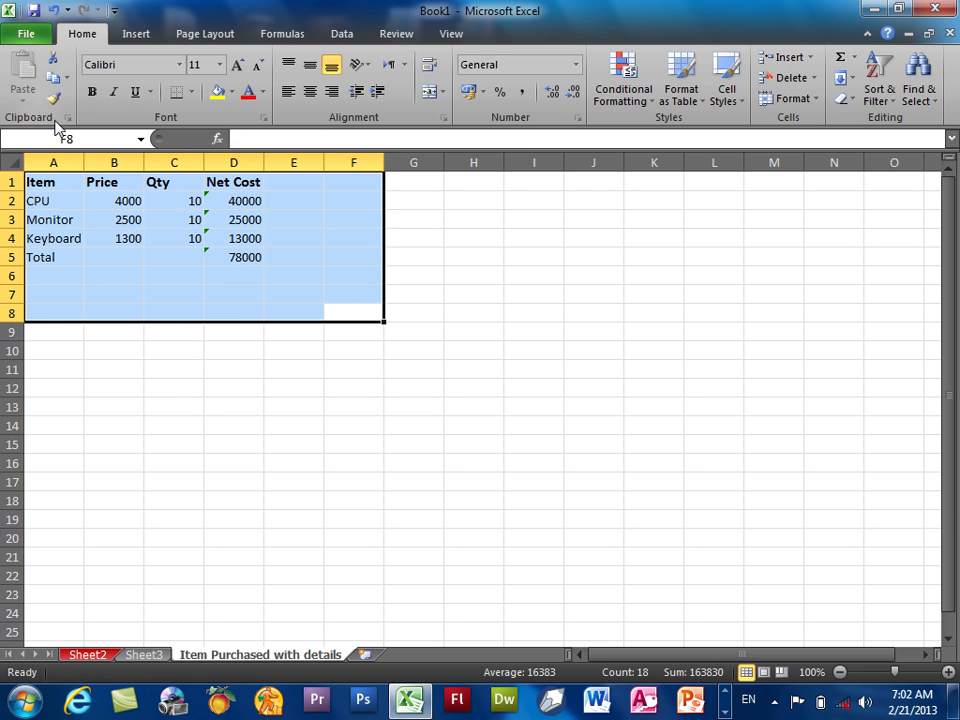
key("Delete")
key("Left")
key("Left")
key("Up")
key("Up")
key("Up")
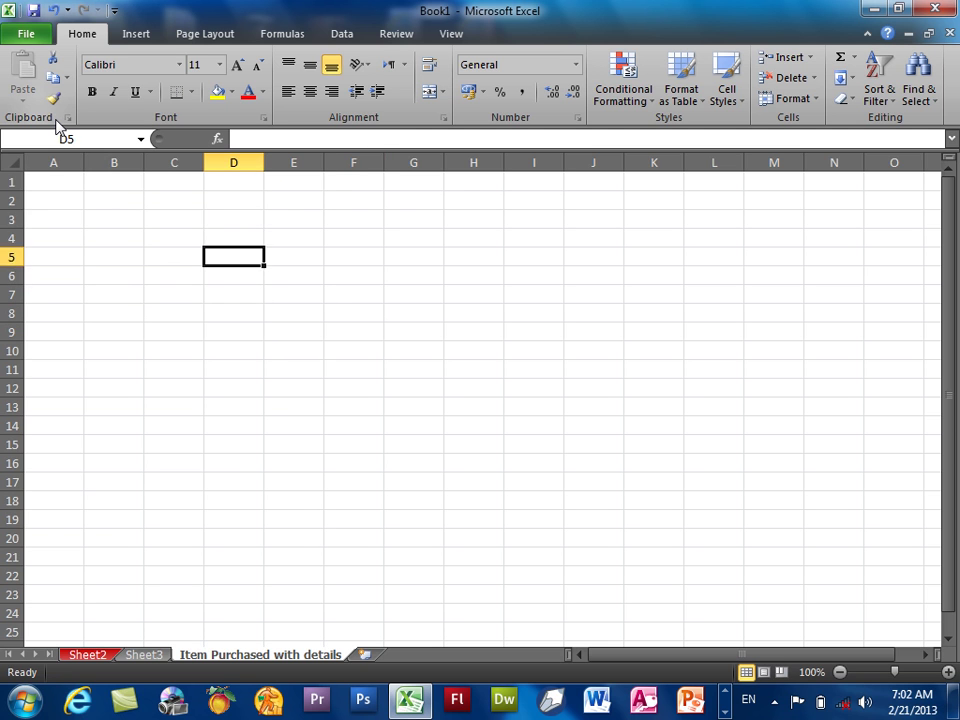
key("Up")
key("Up")
key("Up")
key("Left")
key("Left")
key("Left")
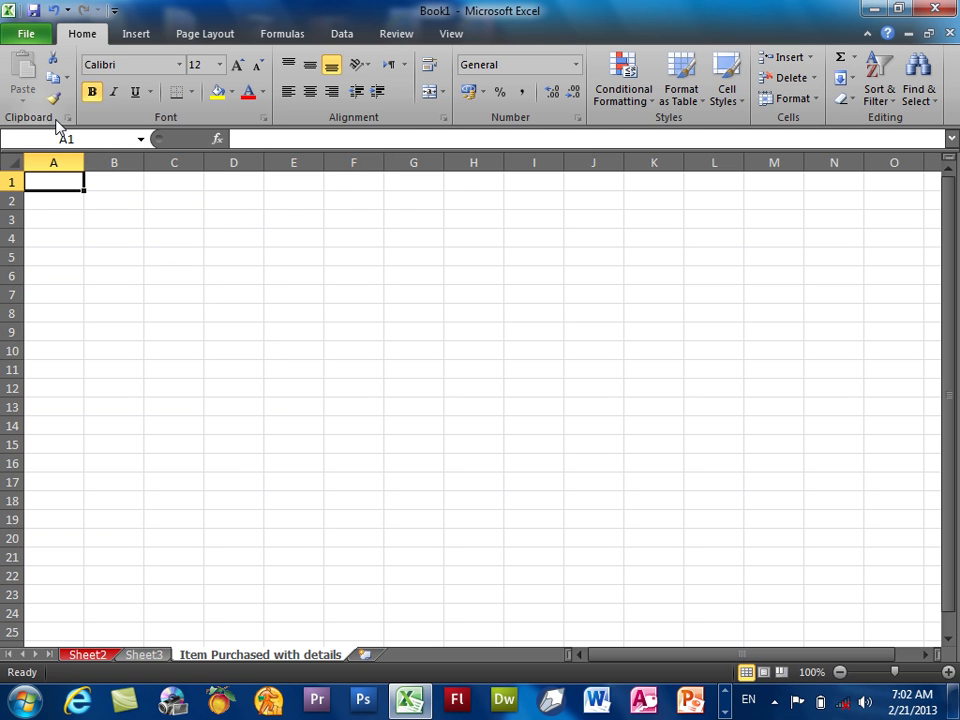
Enter EmpSalary with 1000, 2000, 3000, 4000 in A1:A5 and autofit column A
type("EmpSa")
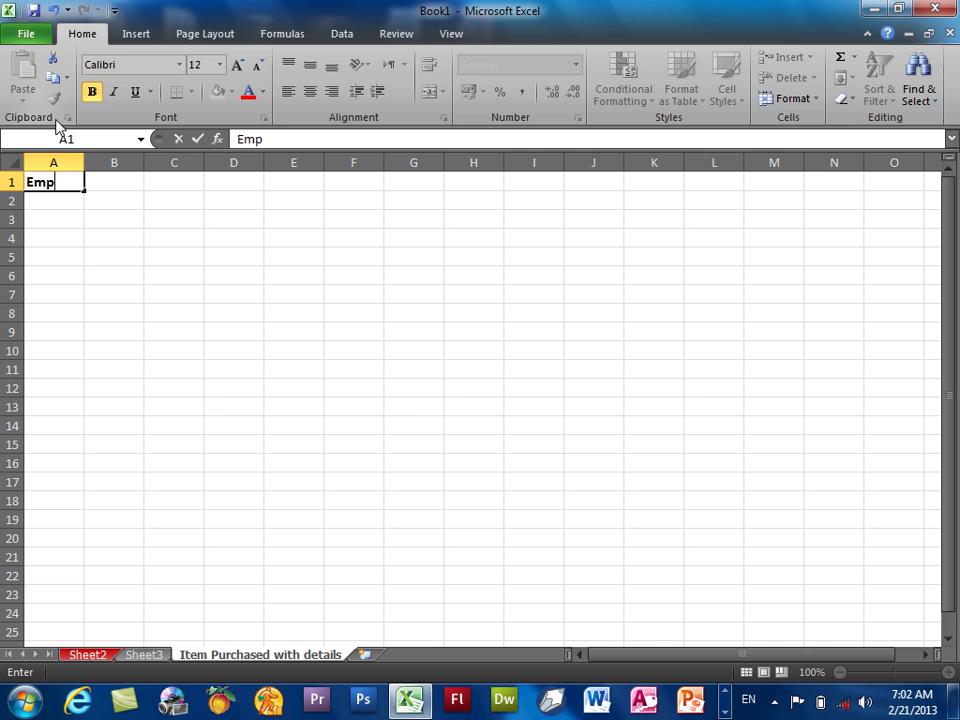
type("lary")
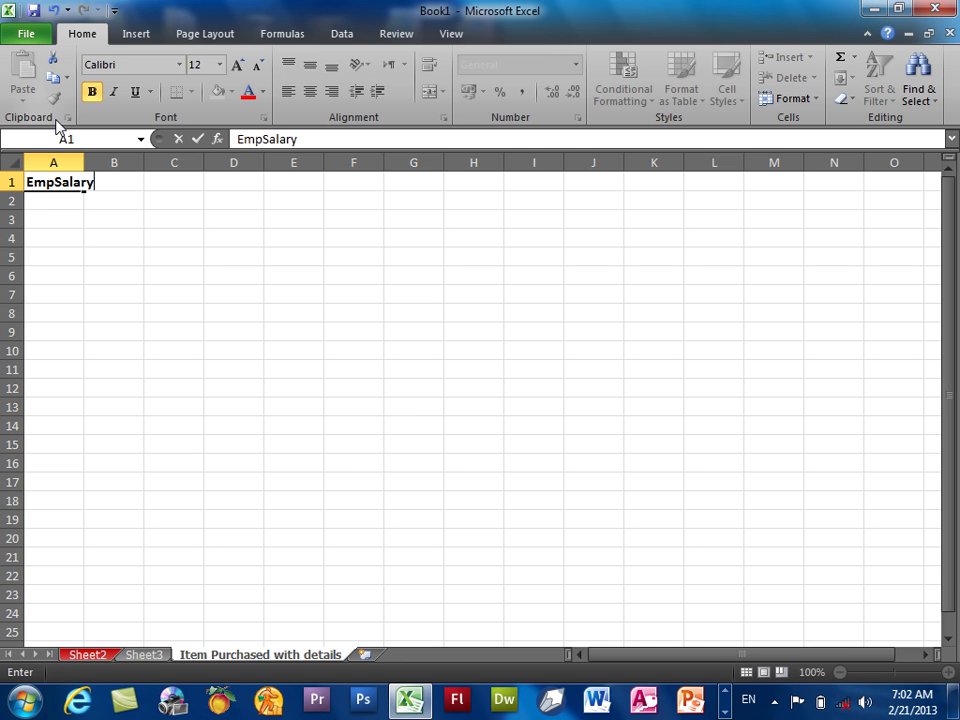
key("Return")
type("1000")
key("Return")
type("200")
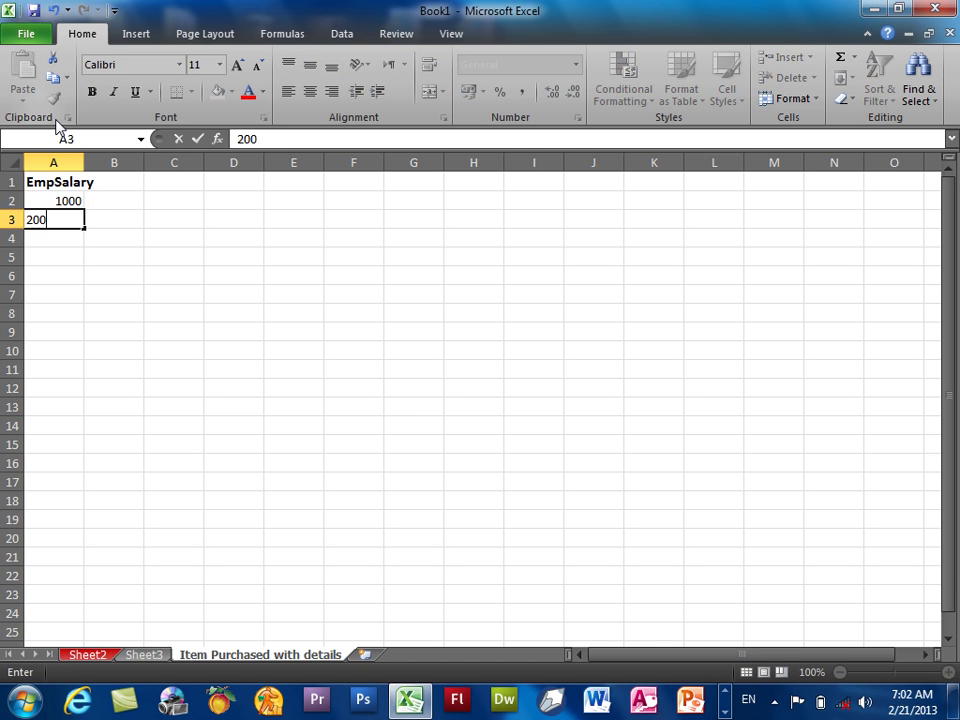
type("0")
key("Return")
type("300")
key("Return")
type("4000")
key("Return")
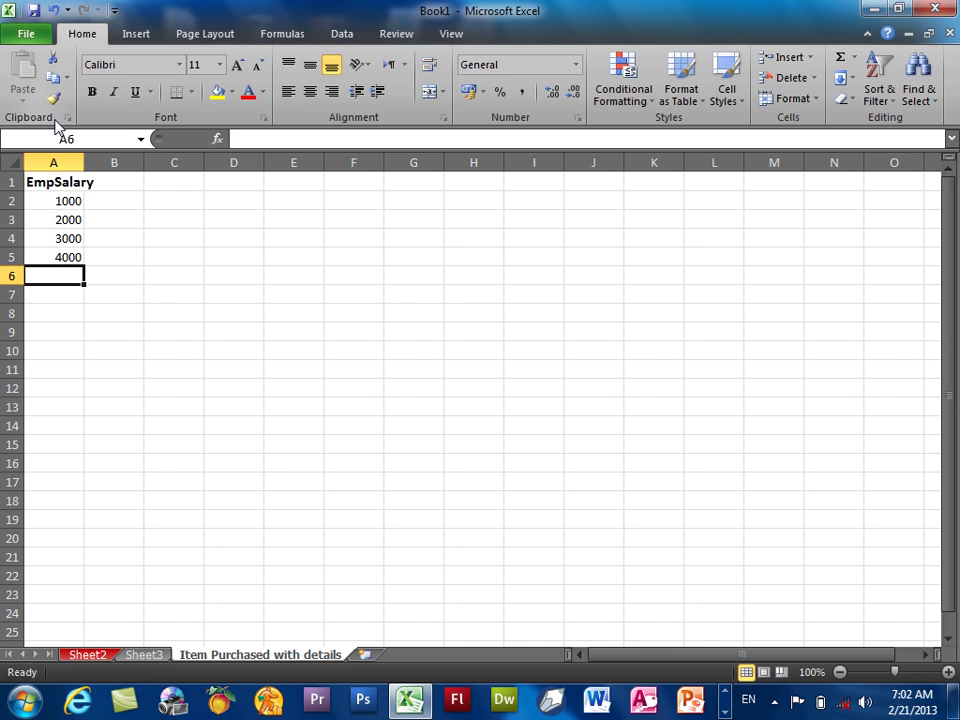
double_click(84, 162)
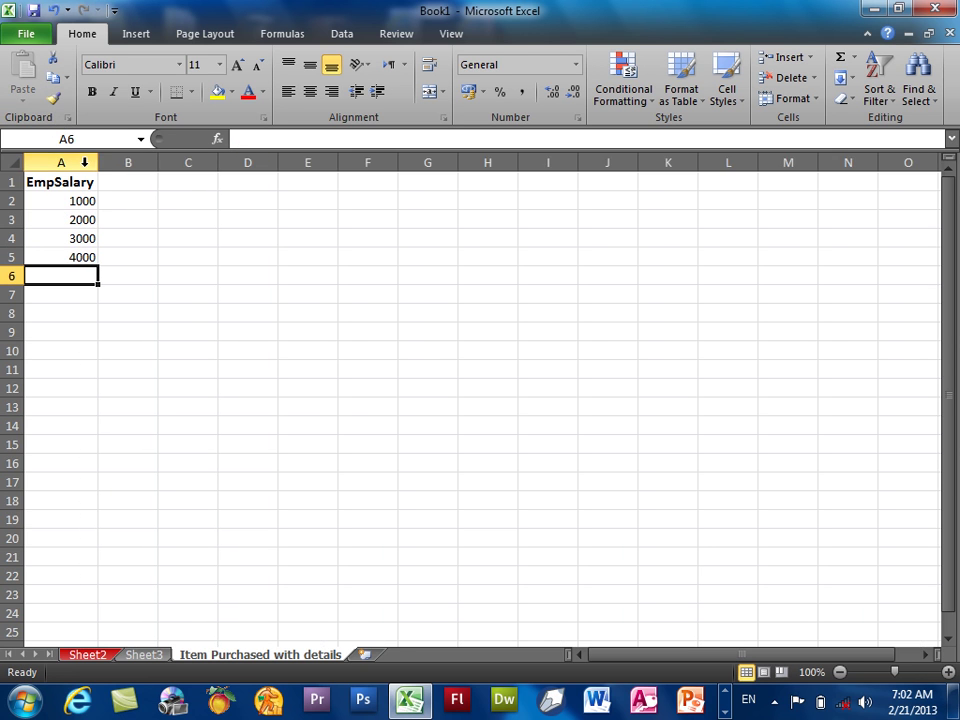
Move the salary column from A1:A5 to B1:B5, leaving A1 selected
left_click_drag(78, 182, 76, 253)
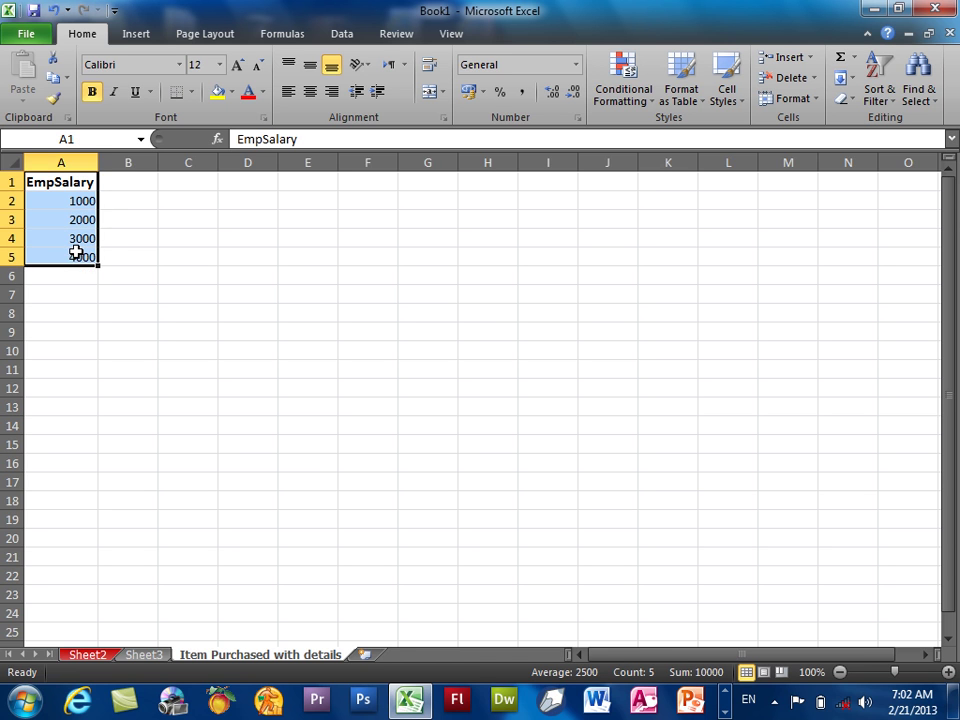
key("ctrl+c")
left_click(130, 183)
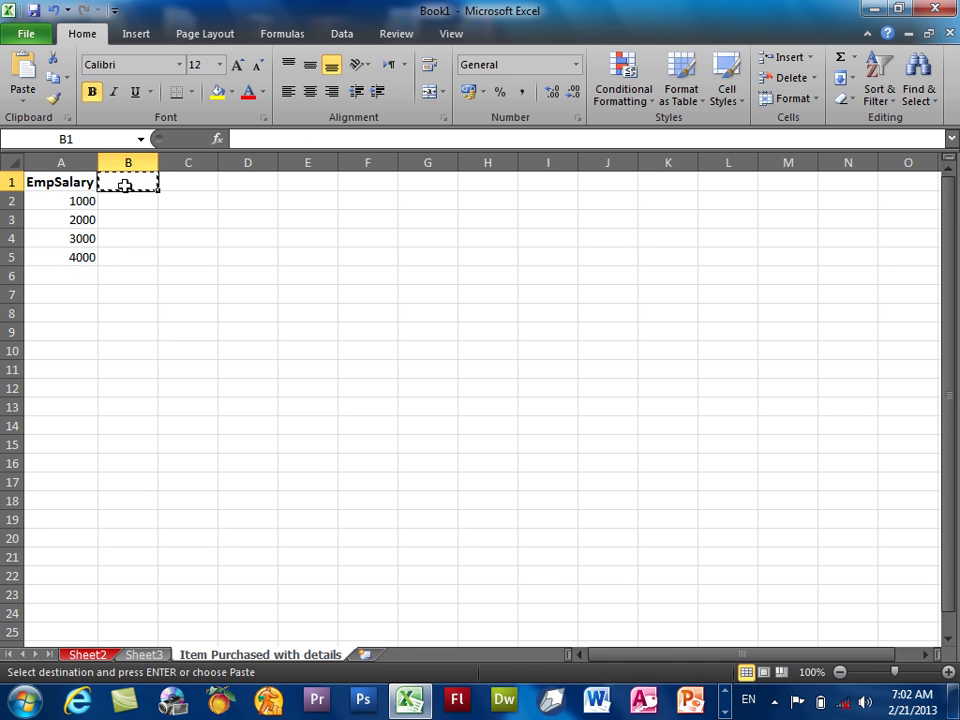
left_click_drag(88, 183, 77, 257)
key("ctrl+c")
left_click(149, 184)
key("ctrl+v")
left_click(73, 186)
Enter the EmpName heading and the first three employee names in A1:A4
type("EmpName")
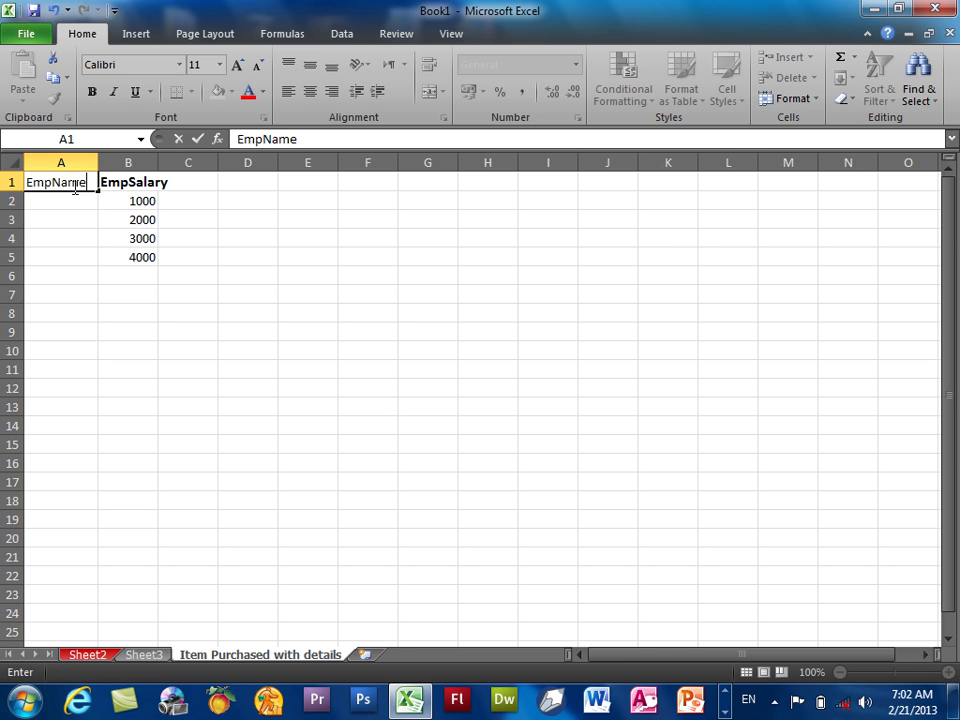
key("Return")
type("Sala")
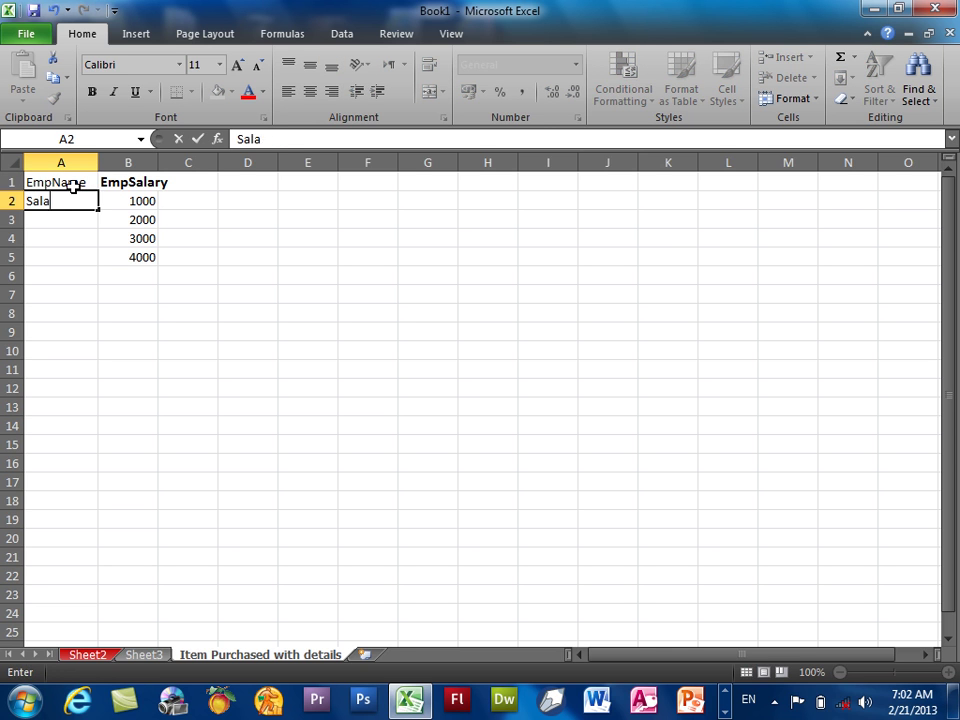
type("m")
key("Return")
type("islam")
key("Return")
type("kamal")
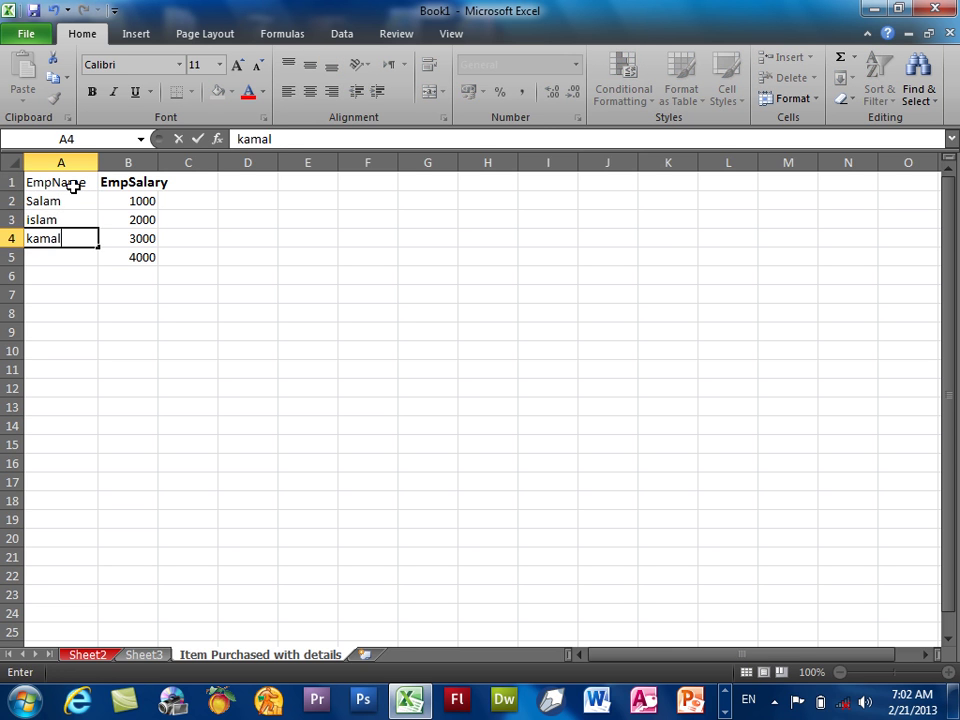
key("Return")
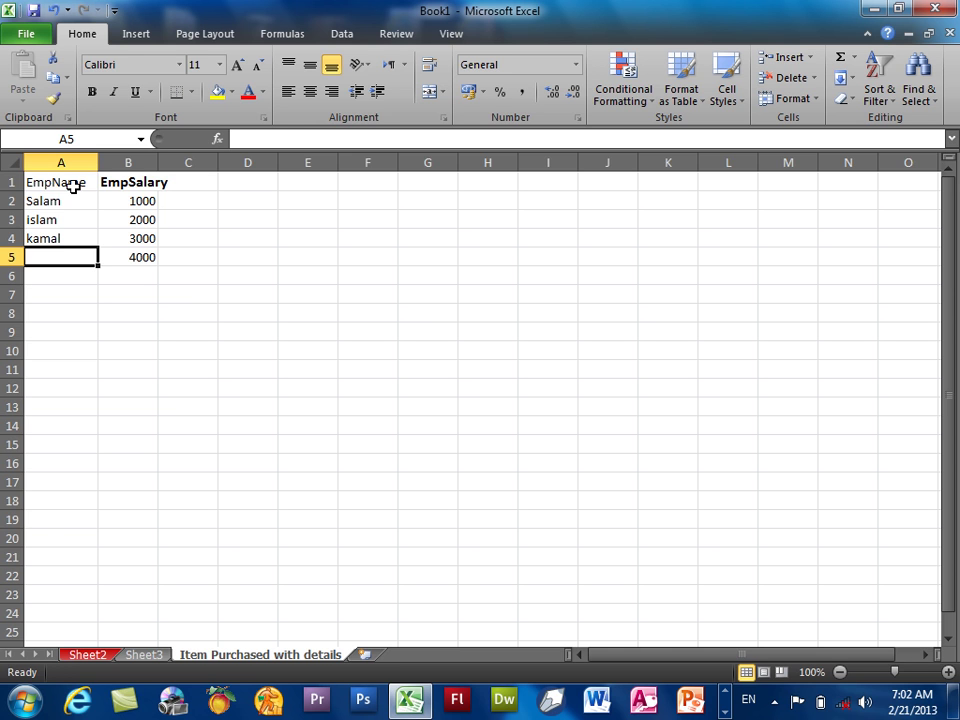
Enter the fourth employee name in A5, fixing autocomplete slips, and label A6 Total
type("Sa")
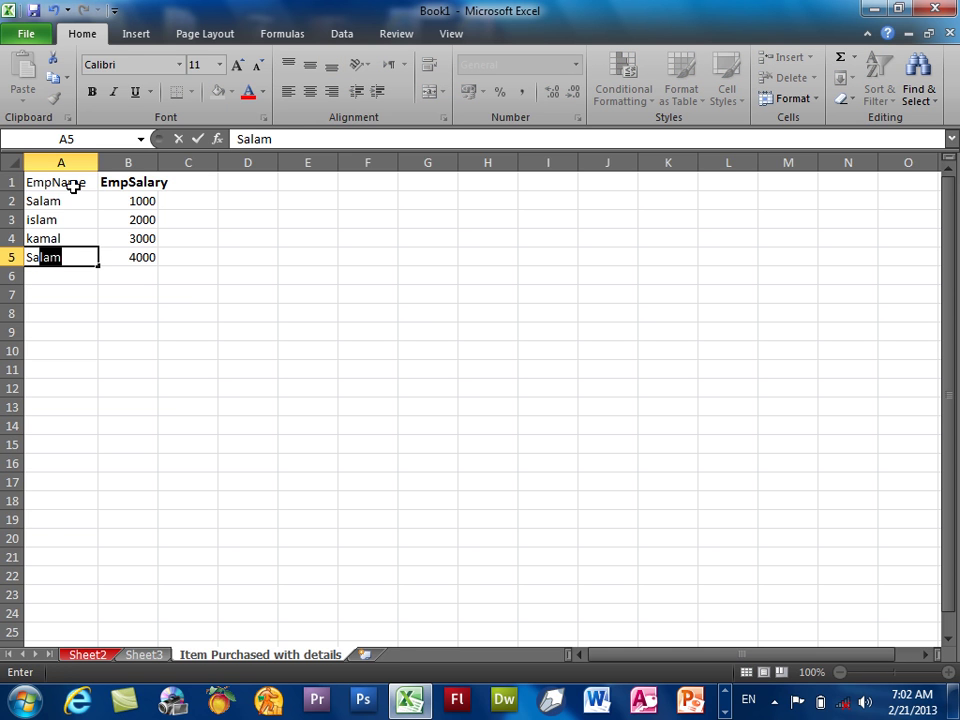
type("if")
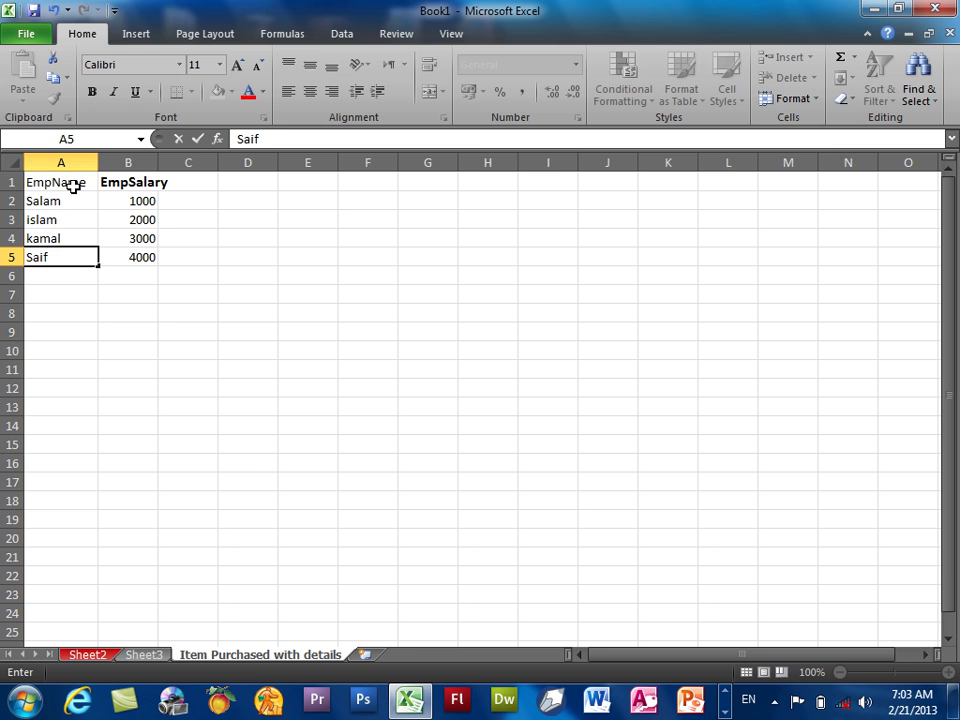
type("y")
left_click(73, 186)
key("BackSpace")
key("Escape")
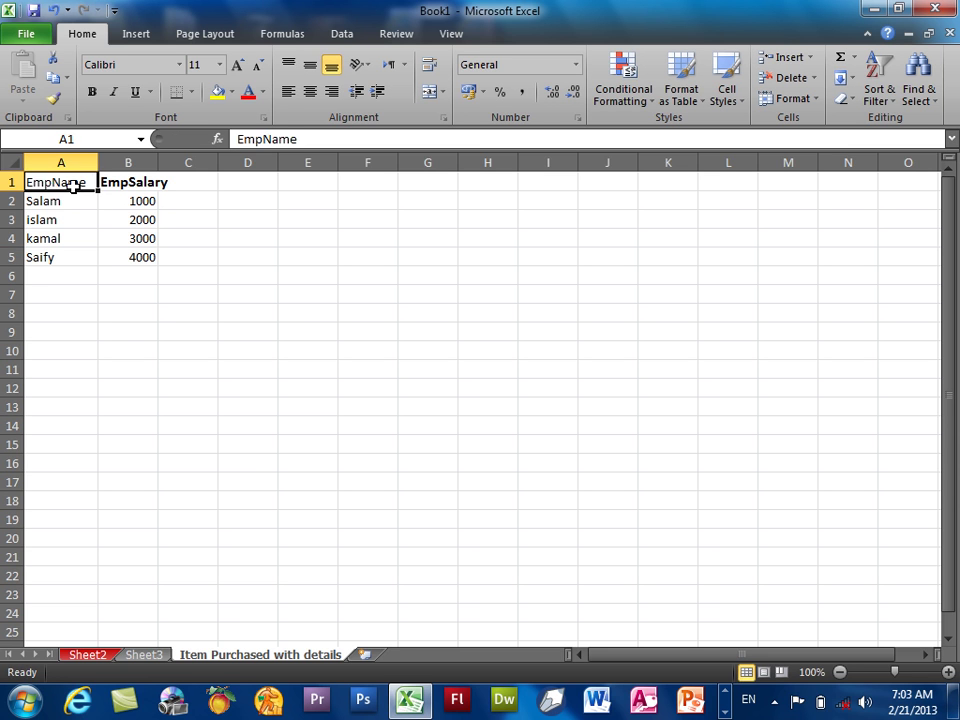
key("Down")
key("Down")
key("Down")
type("Sa")
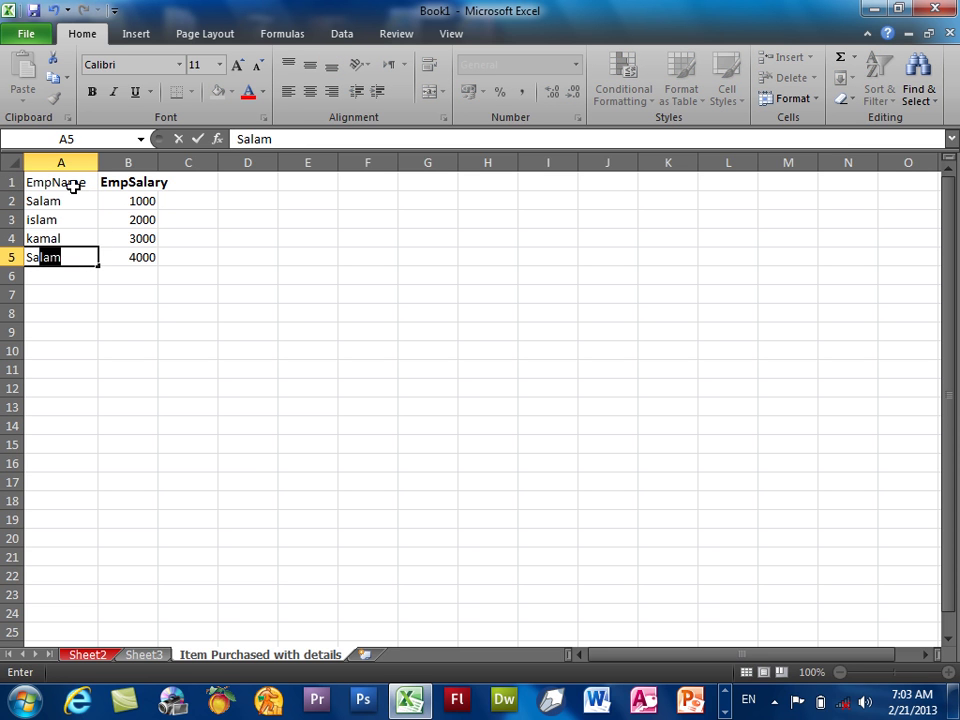
key("BackSpace")
key("BackSpace")
key("BackSpace")
type("a")
key("BackSpace")
type("sai")
type("u")
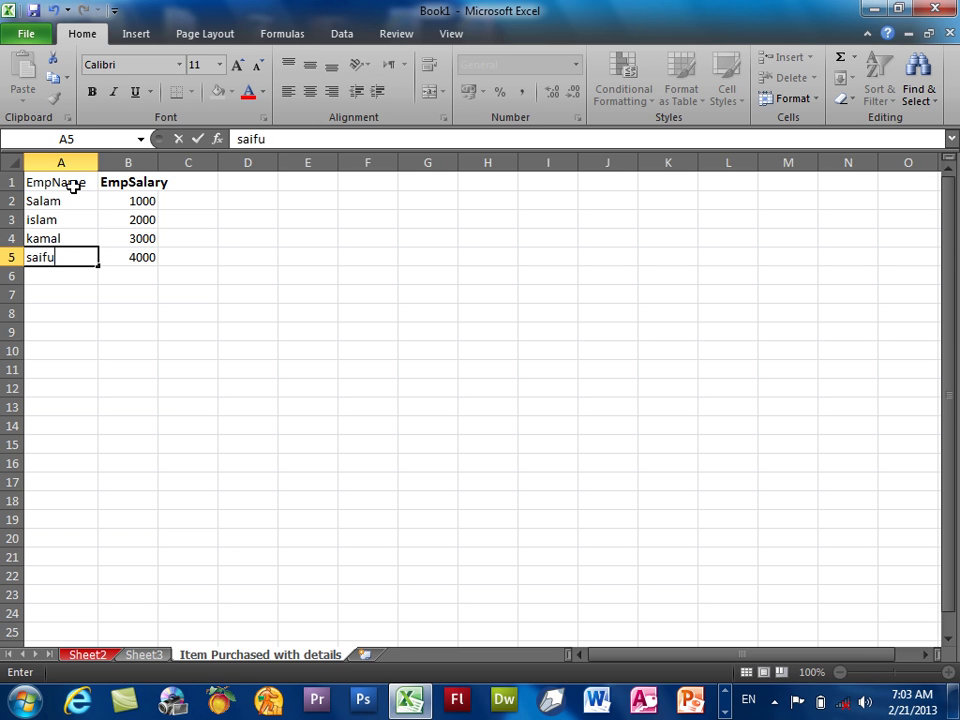
type("tullah")
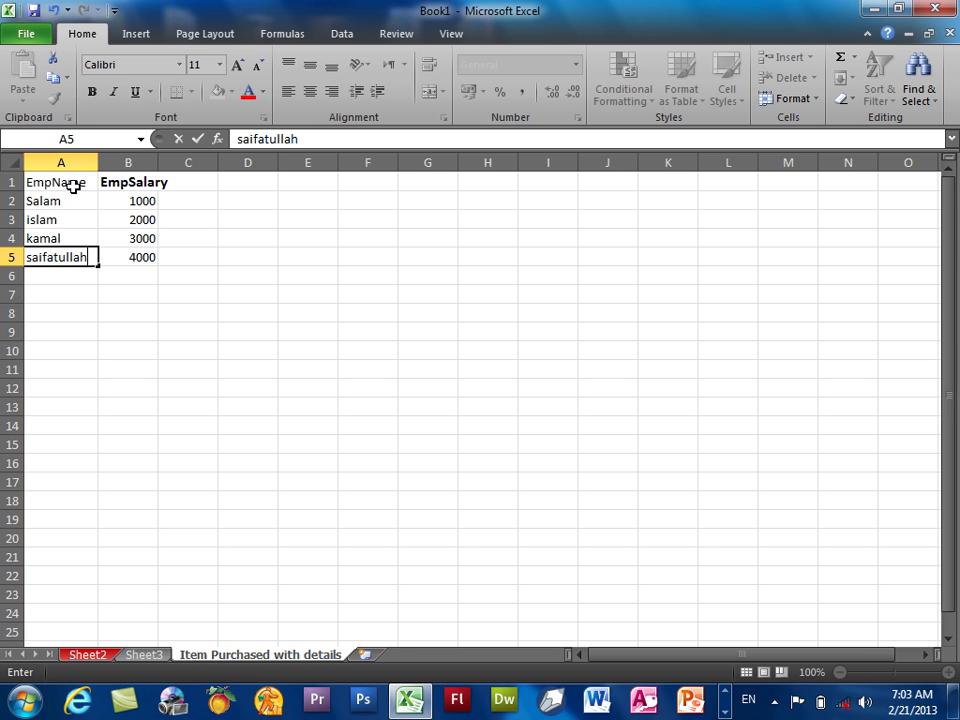
key("Return")
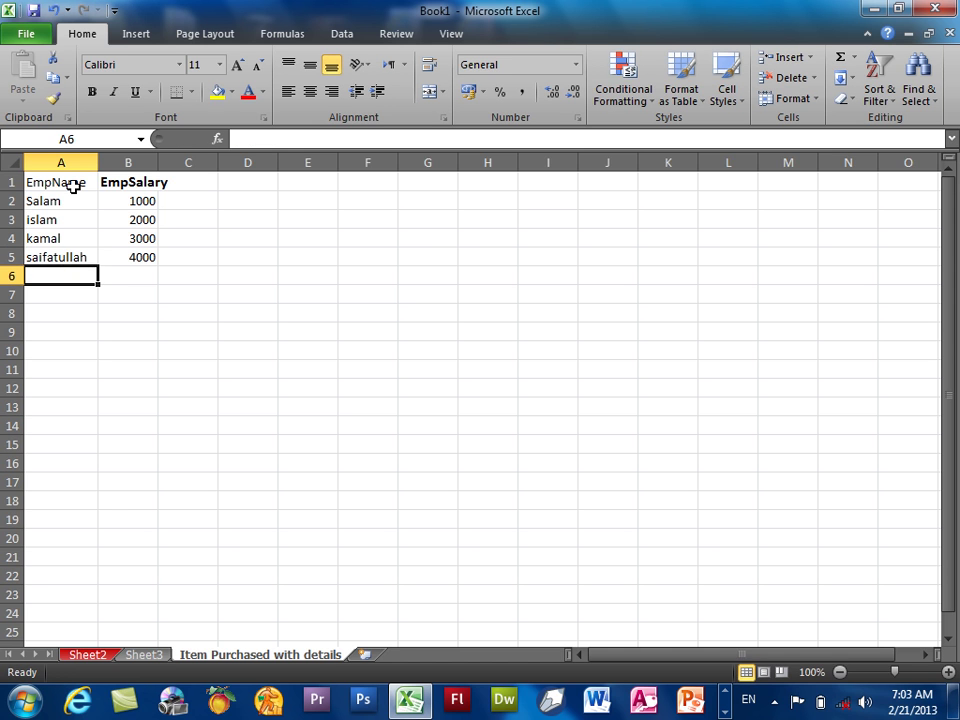
type("Total")
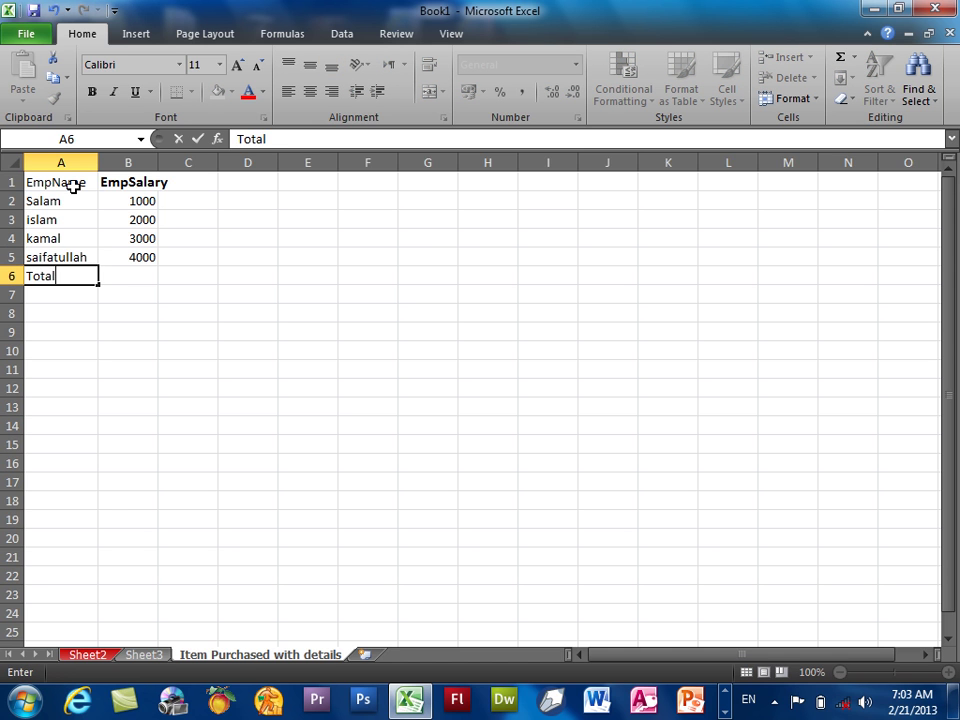
key("Tab")
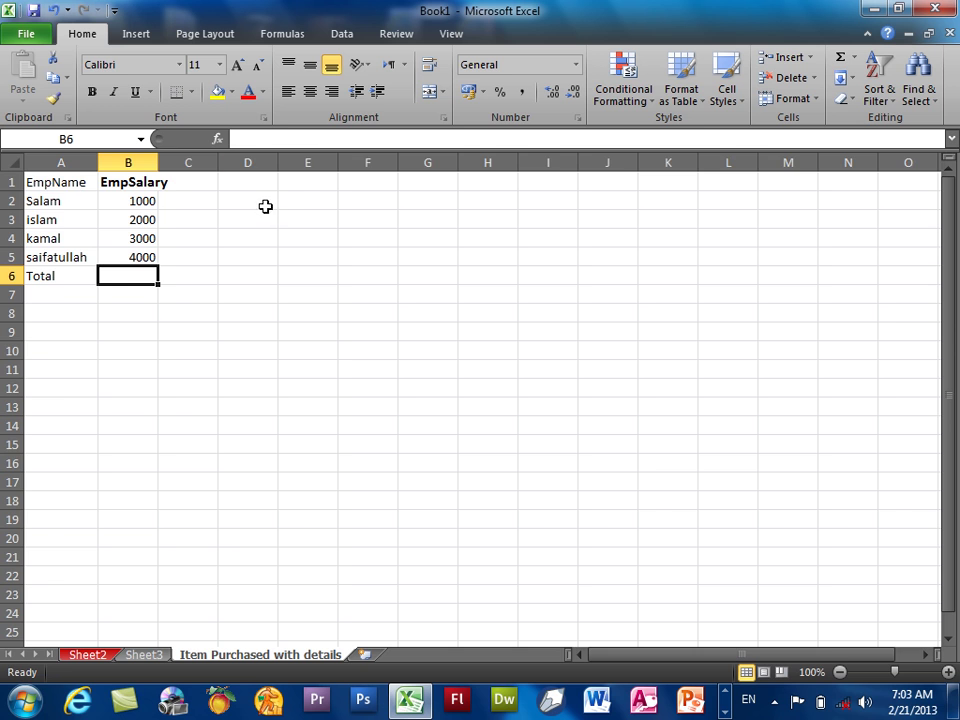
Autofit column B and AutoSum the salaries in B6 as =SUM(B2:B5), giving 10000
double_click(158, 160)
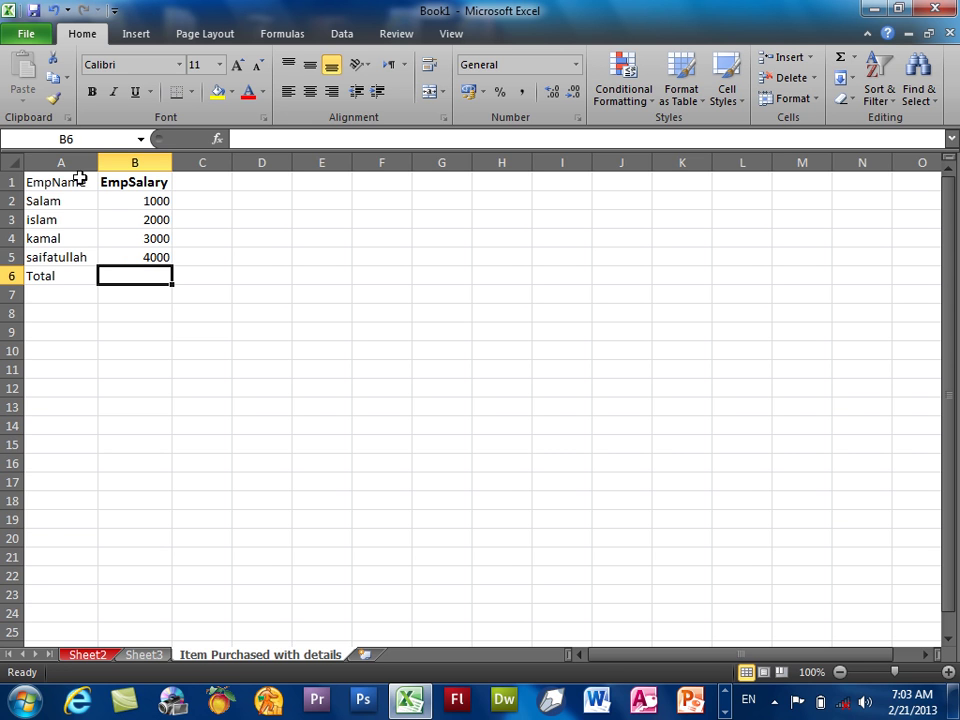
left_click(840, 62)
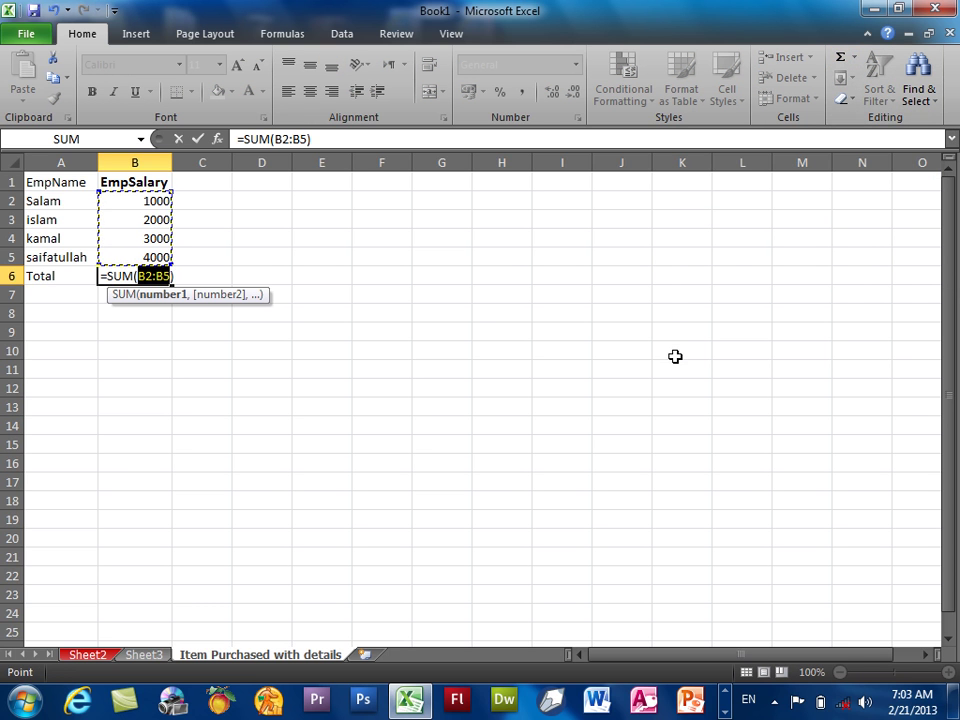
key("Return")
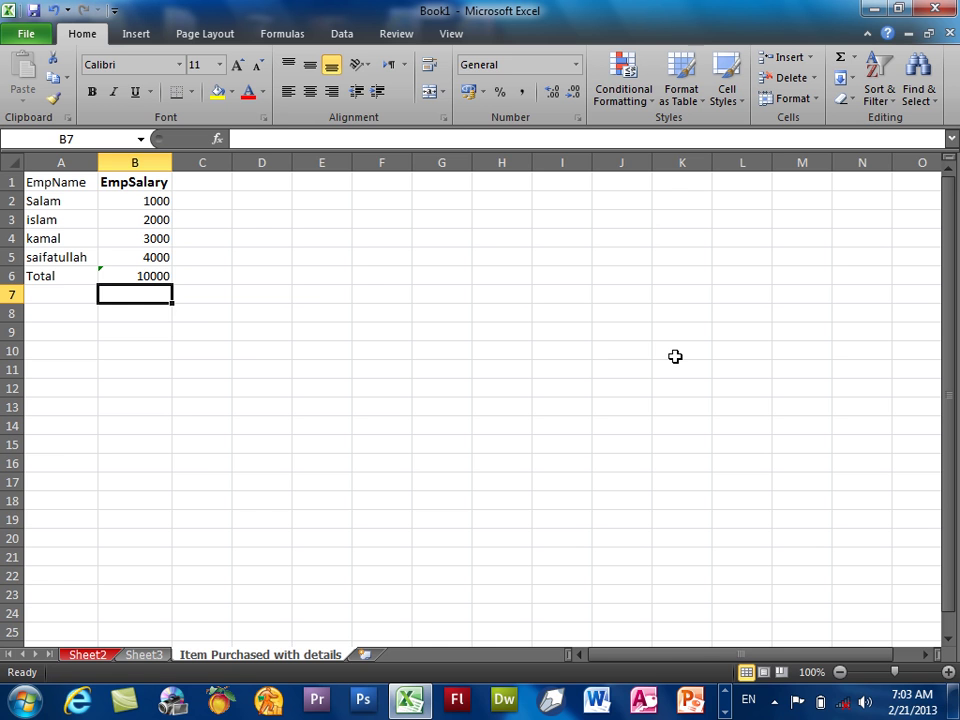
Copy the A1:B6 table and paste copies at E1, I1 and L1
left_click(137, 280)
mouse_move(137, 280)
left_mouse_down()
mouse_move(71, 193)
mouse_move(45, 183)
left_mouse_up()
key("ctrl+c")
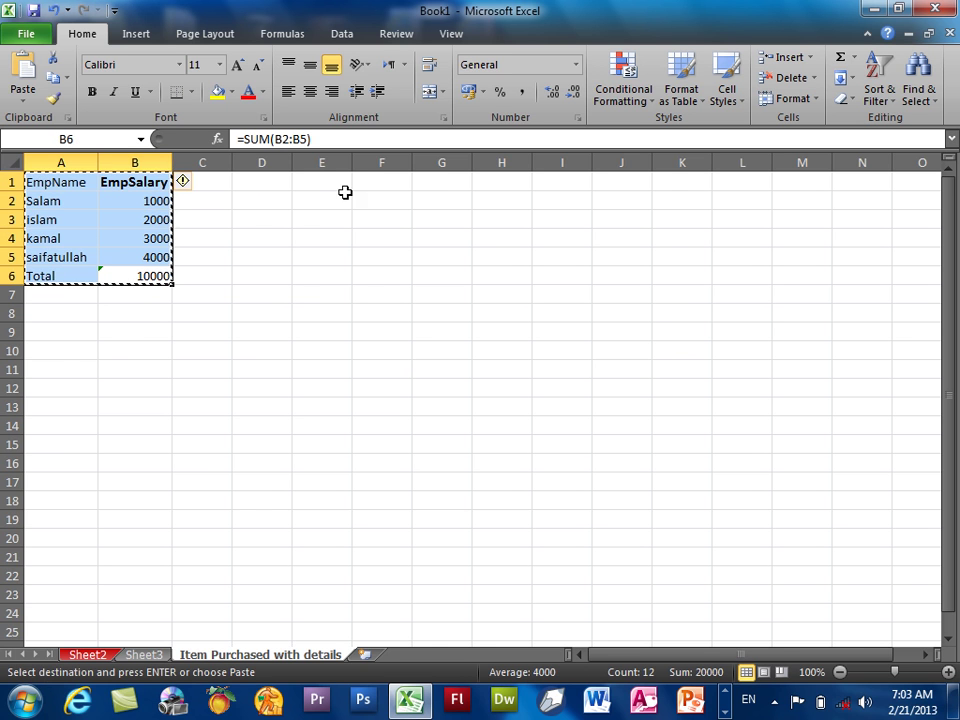
left_click(312, 190)
key("ctrl+v")
left_click(558, 186)
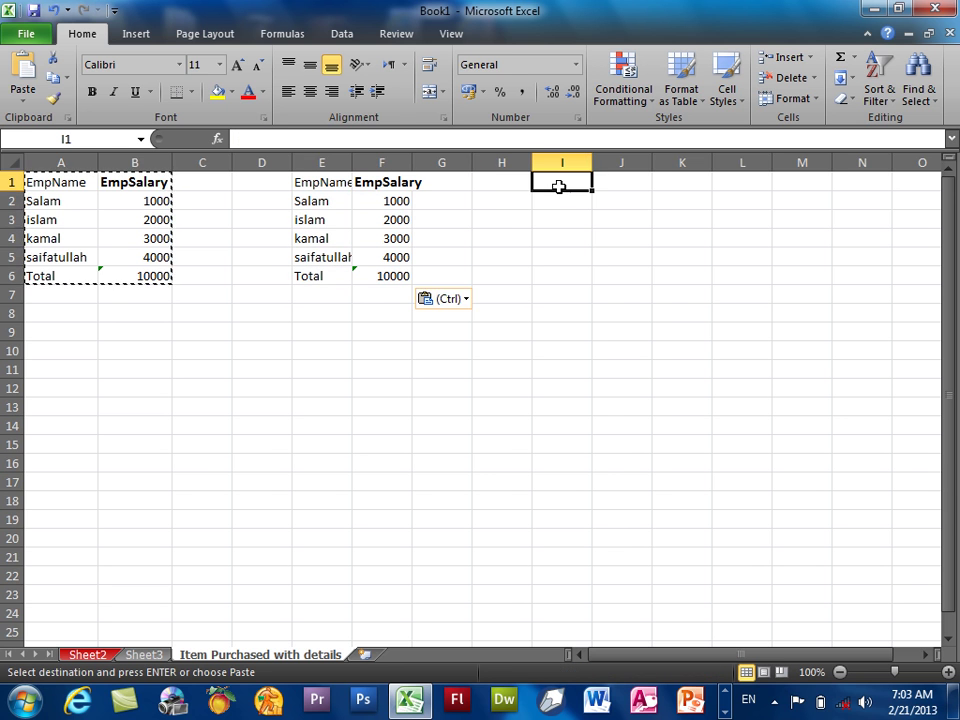
key("ctrl+v")
left_click(751, 187)
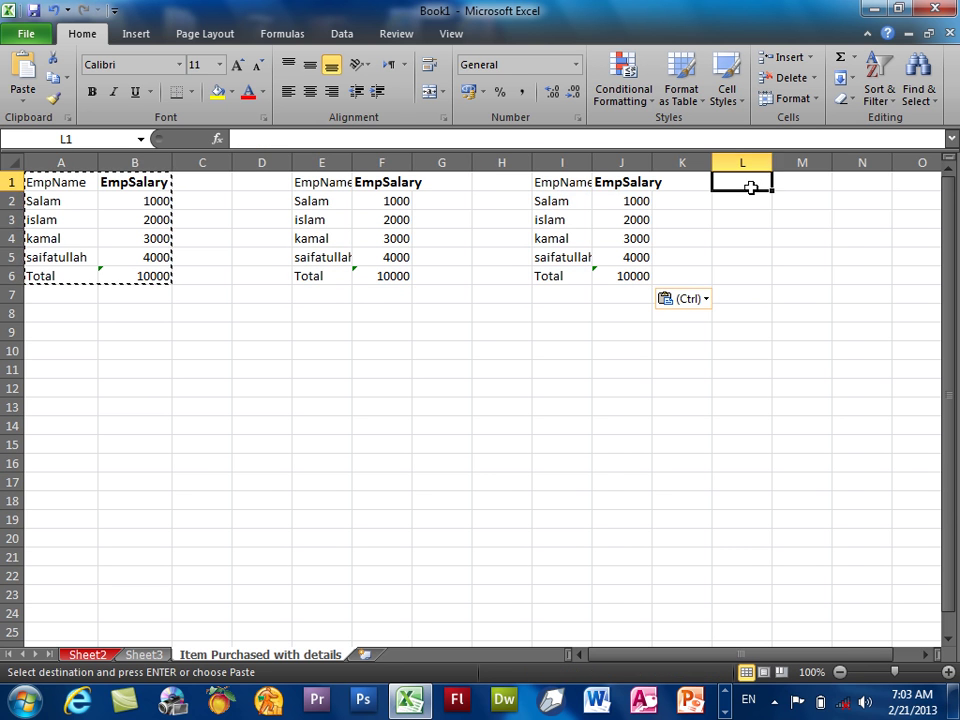
key("ctrl+v")
Autofit columns J, M and F, and clear the total in F6
double_click(653, 162)
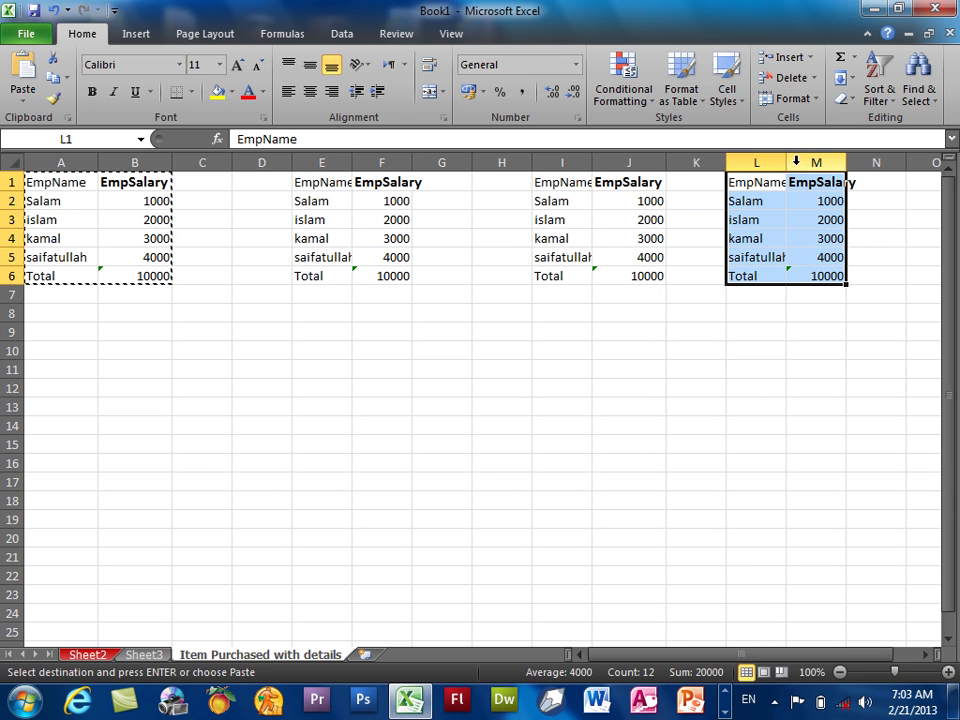
double_click(845, 160)
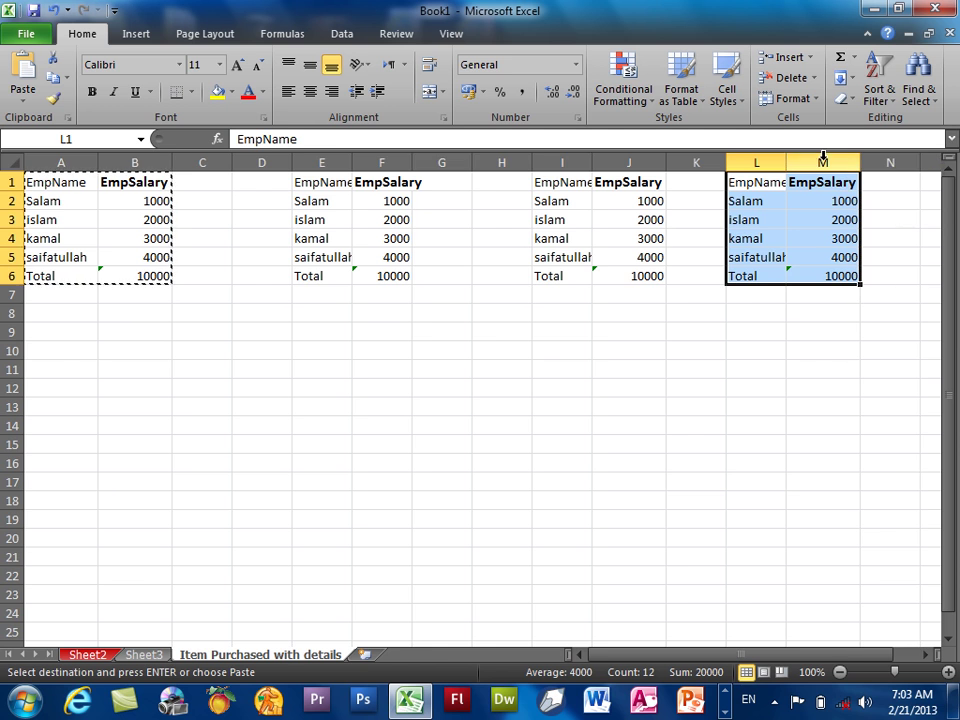
double_click(409, 158)
left_click(385, 275)
key("Delete")
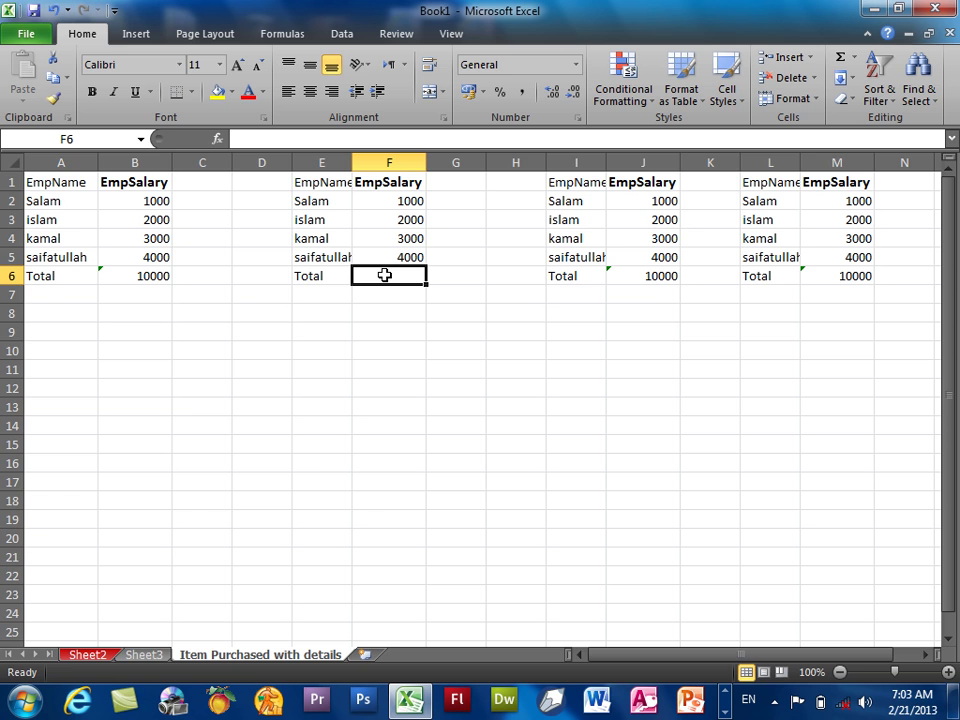
Total F6 with Alt+= and J6 with a hand-typed =sum(J2:J5), both 10000
key("alt+equal")
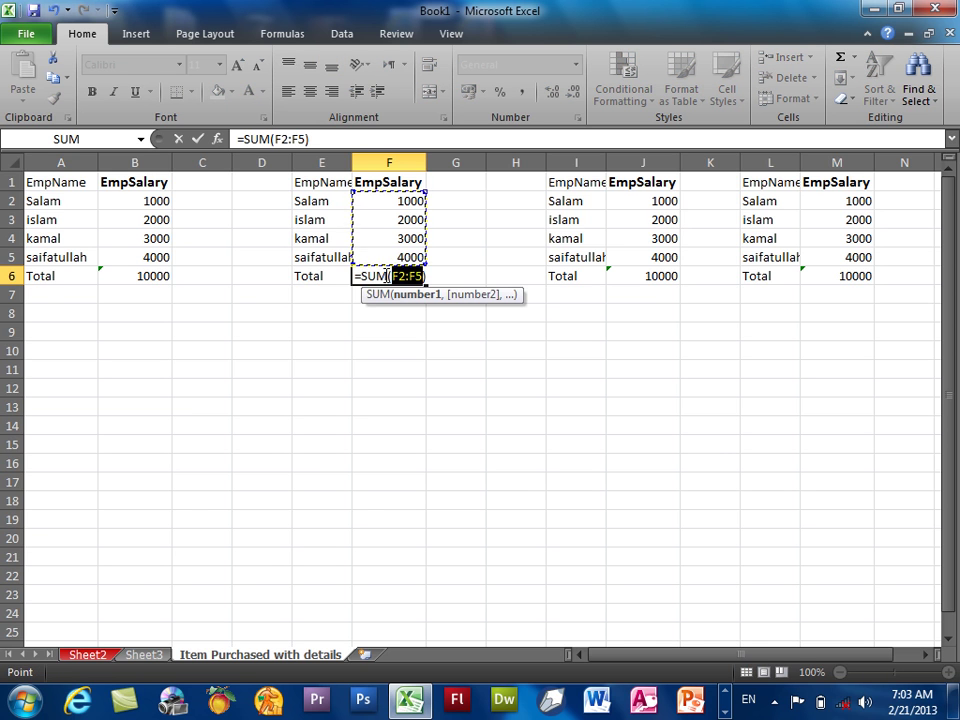
key("Return")
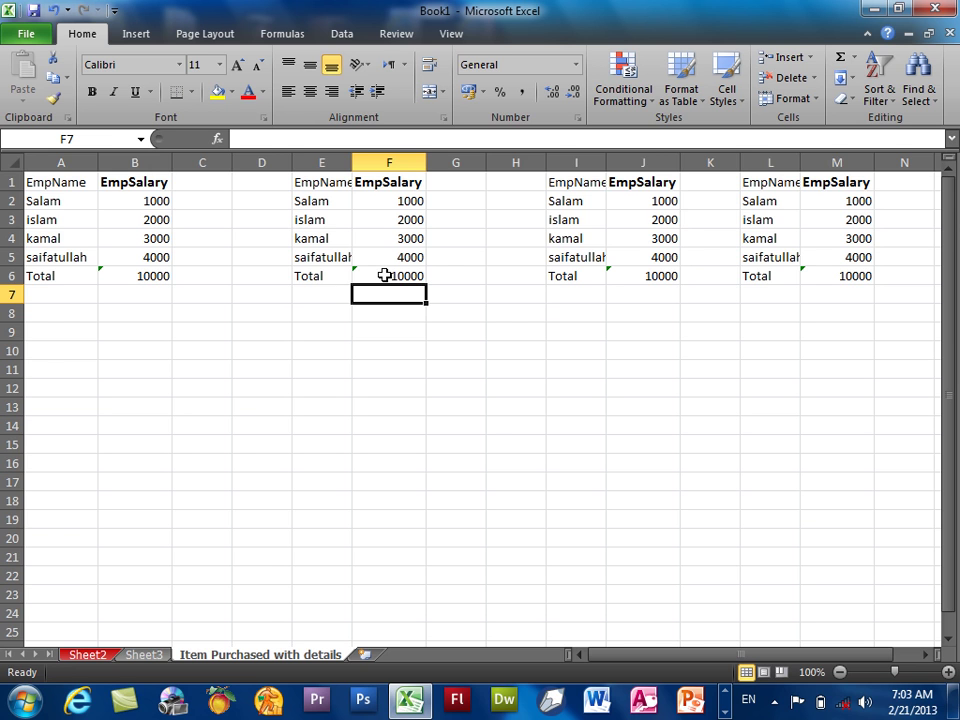
left_click(683, 275)
left_click(655, 275)
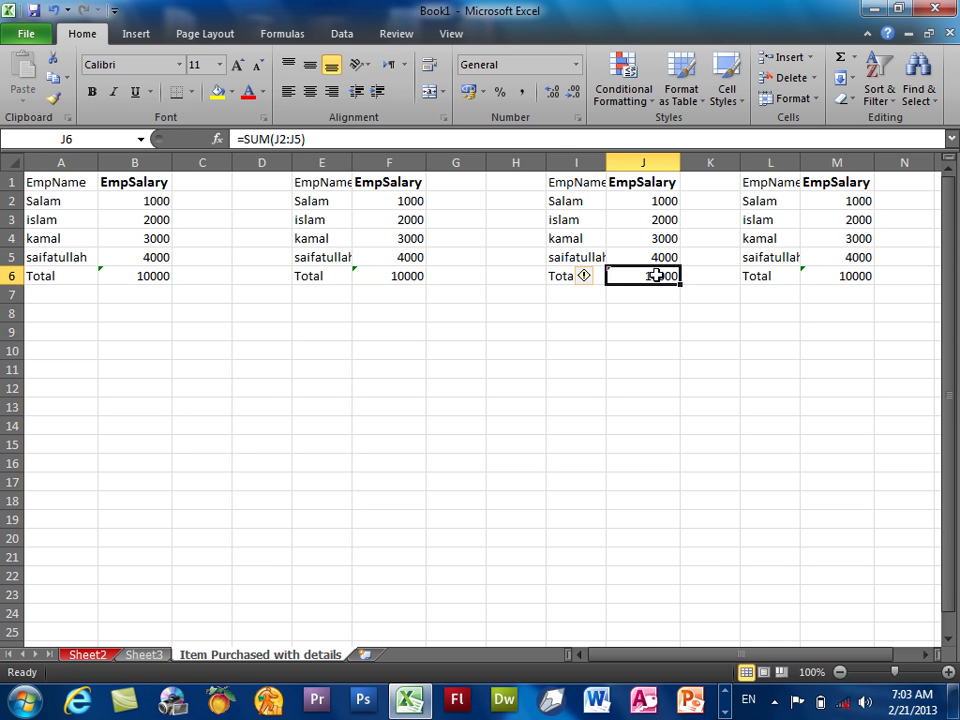
key("Delete")
type("=")
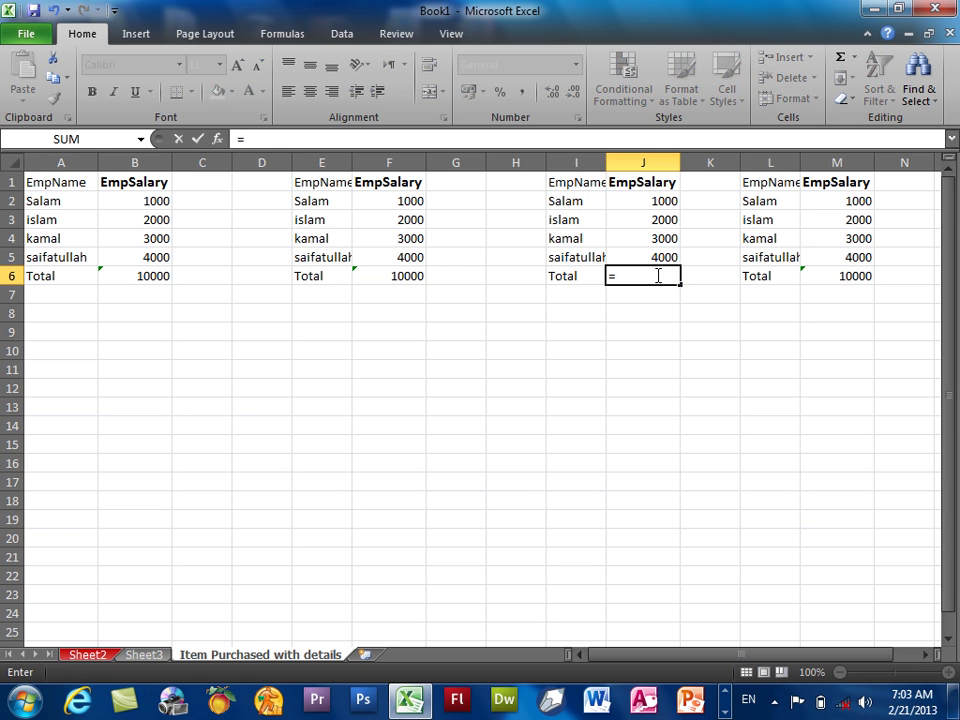
type("su")
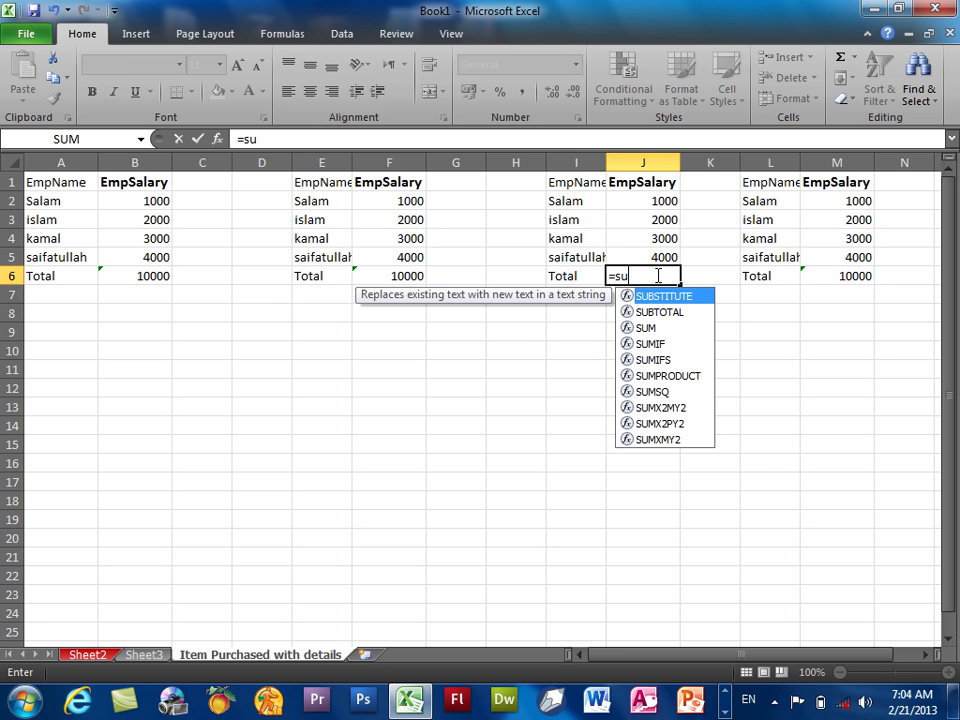
type("(")
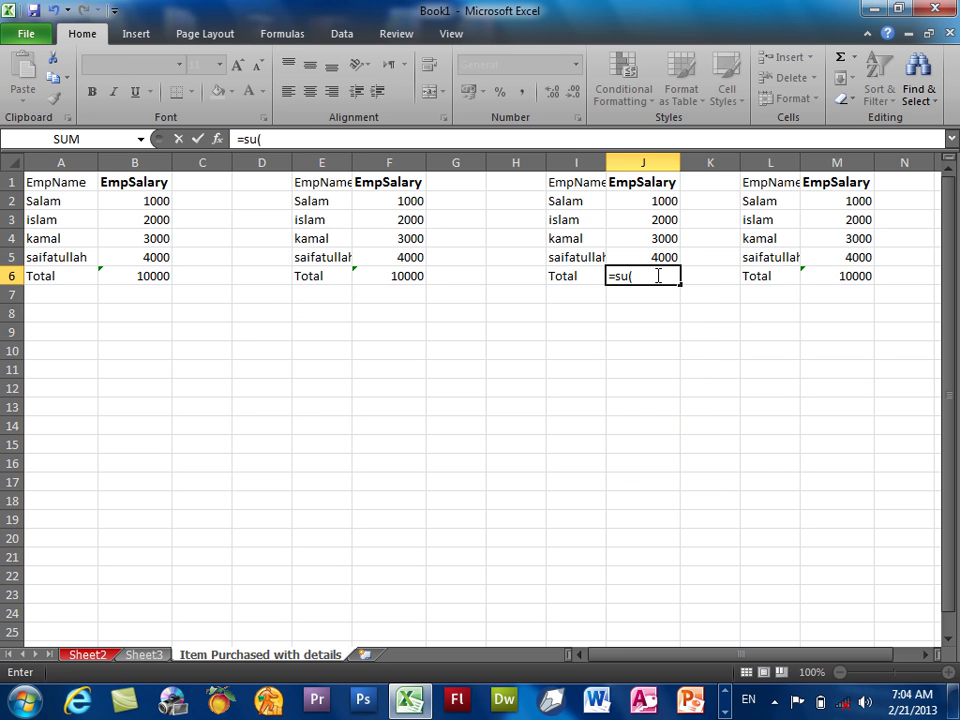
key("BackSpace")
type("m")
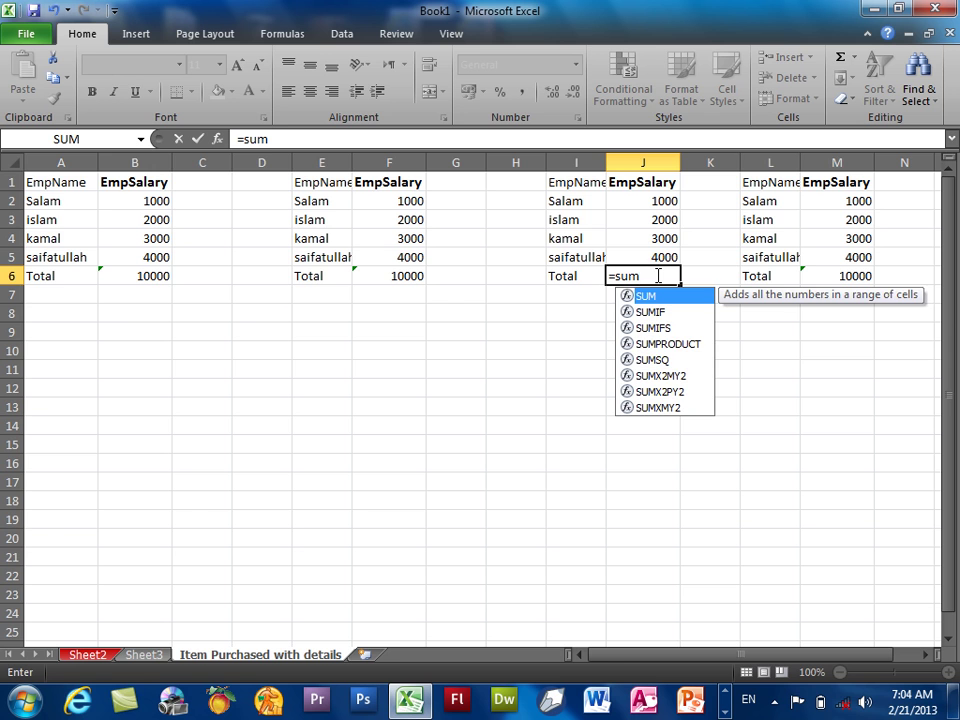
type("(")
left_click_drag(654, 202, 650, 255)
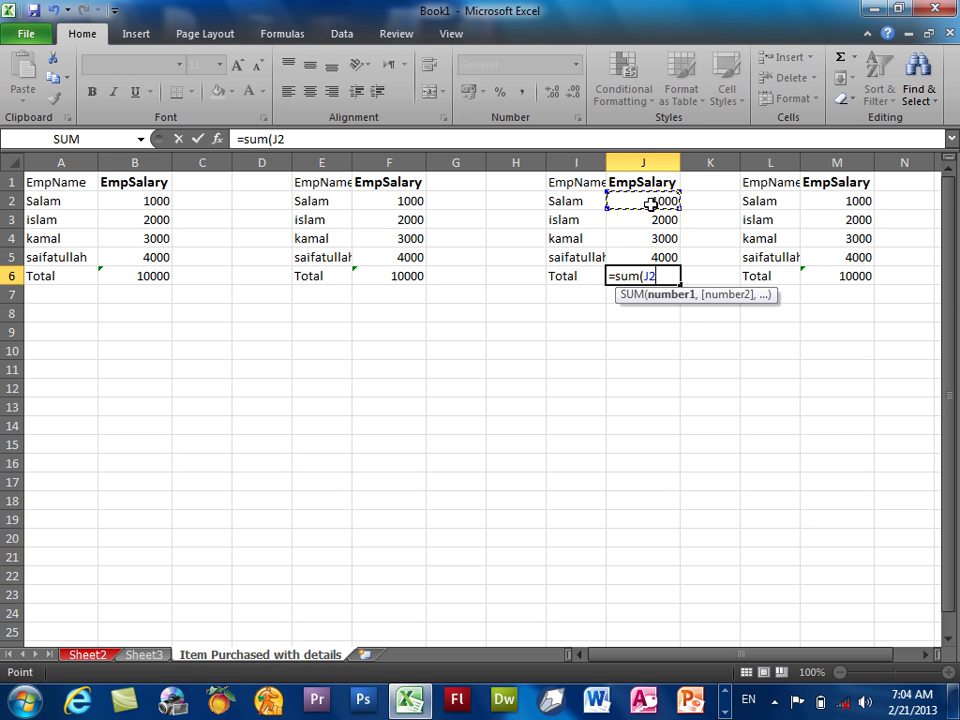
type(")")
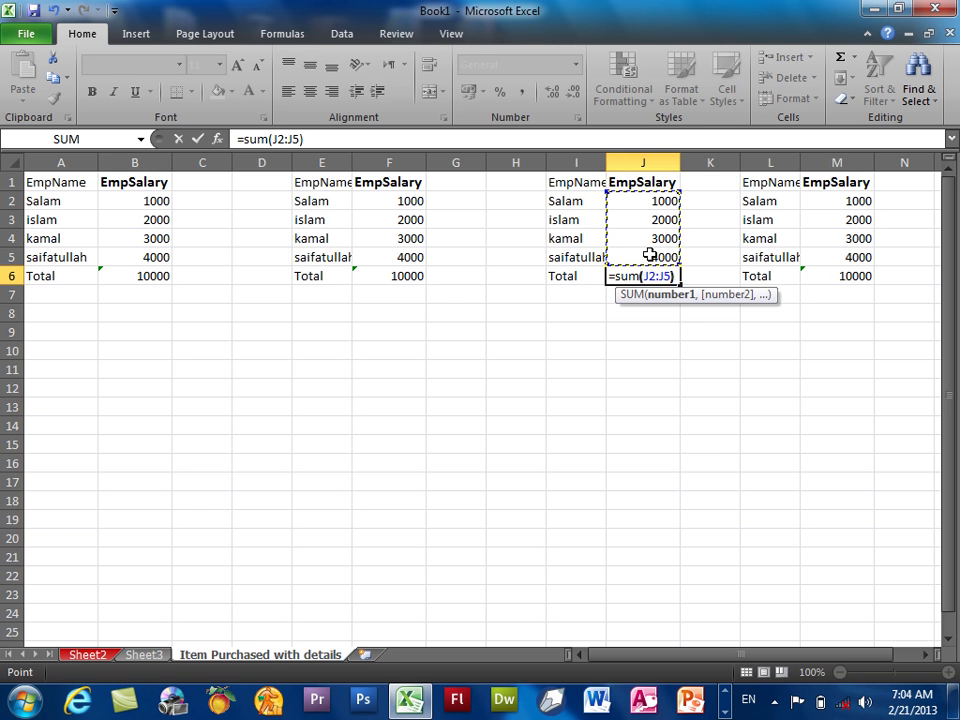
key("Return")
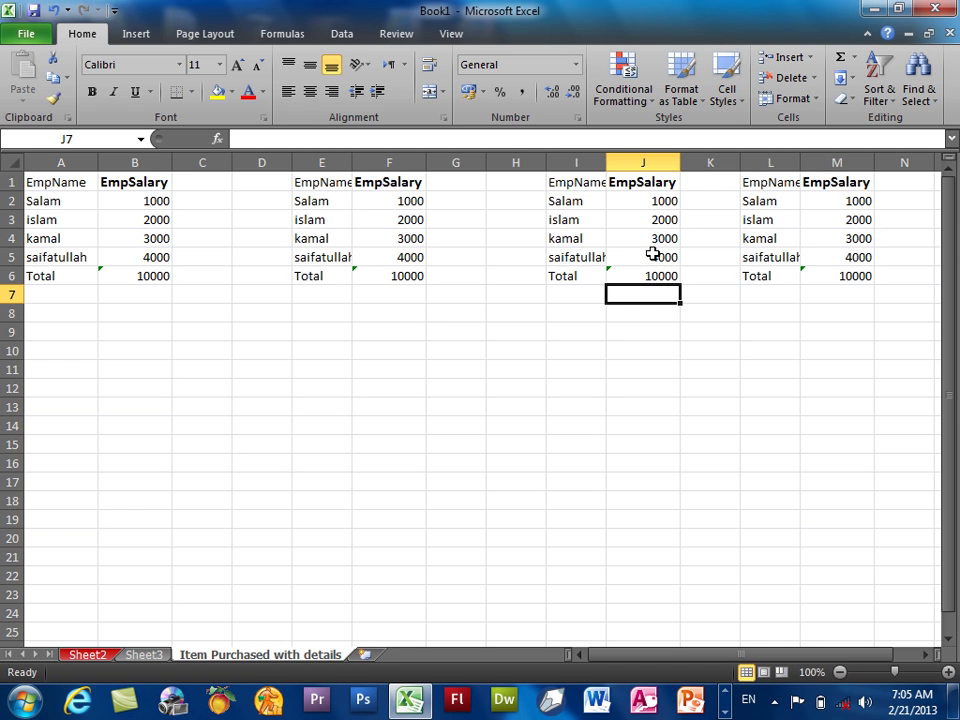
Start retyping M6's total as =sum(m2 after cancelling a mistaken row-2 reference
left_click(833, 272)
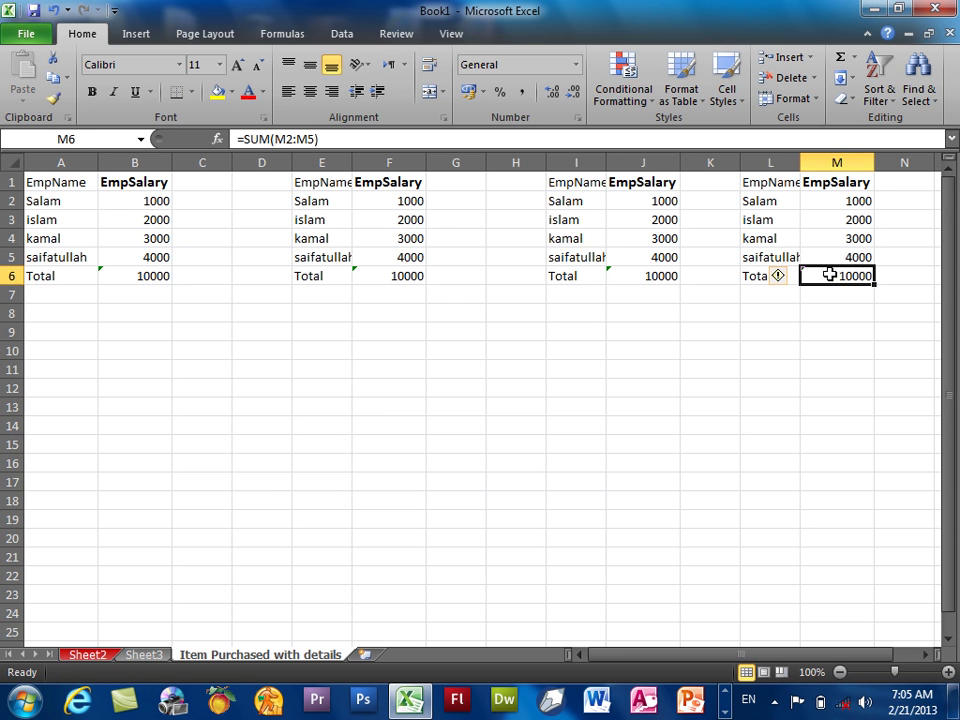
type("=su")
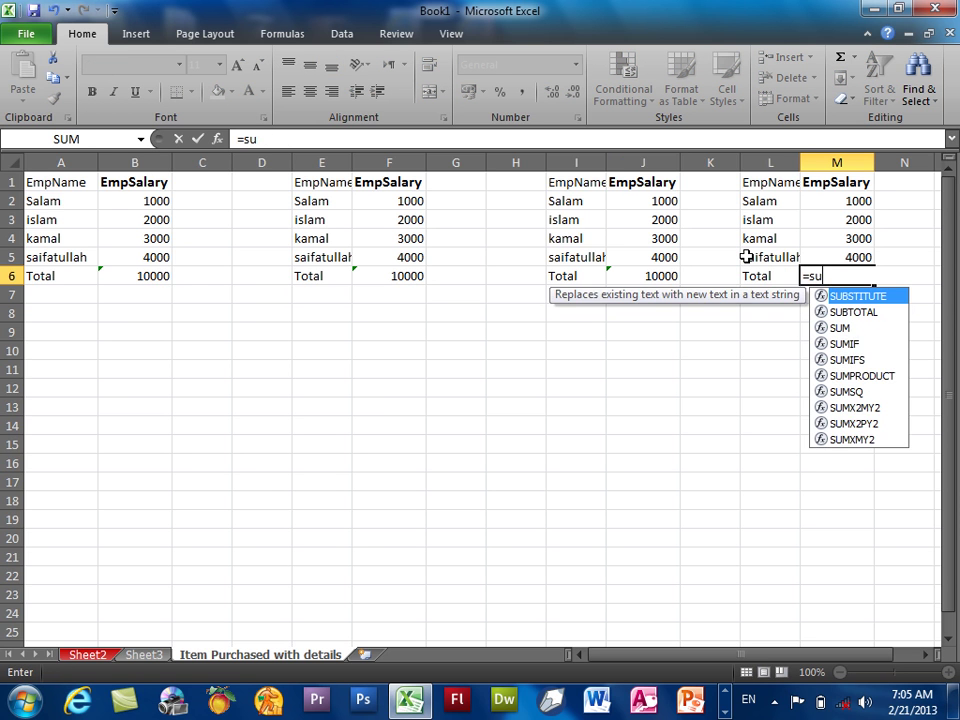
type("m(")
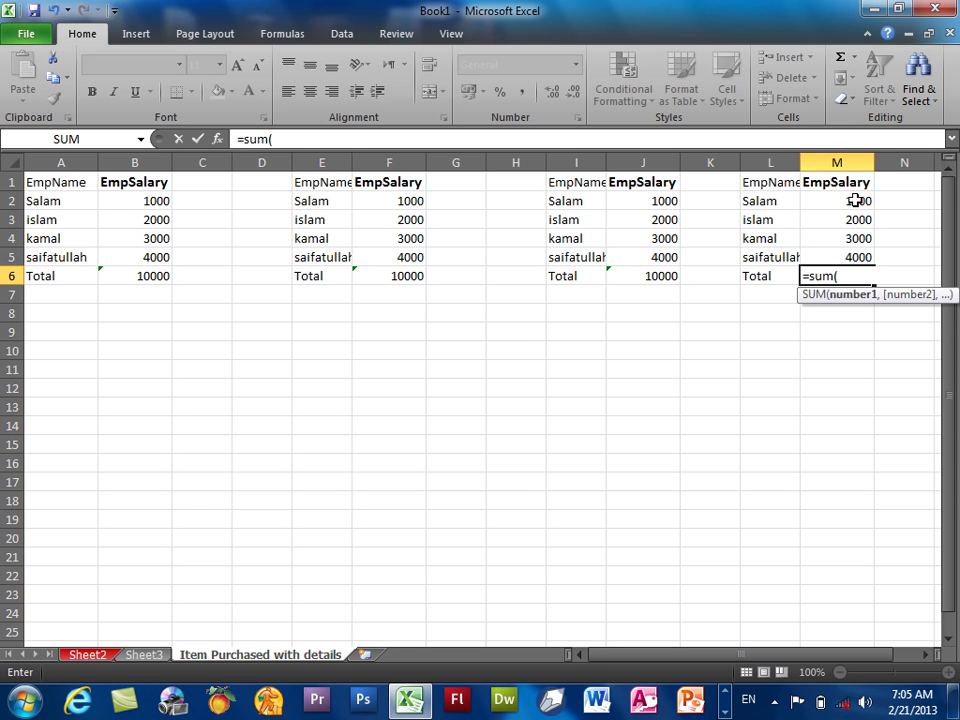
left_click(11, 200)
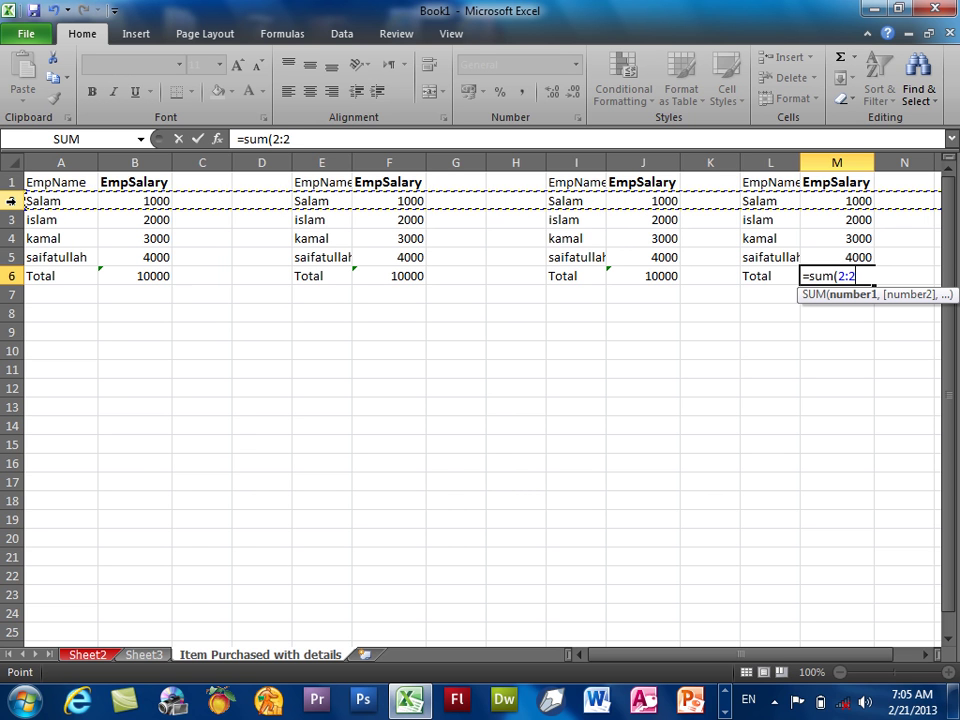
key("Escape")
type("=s")
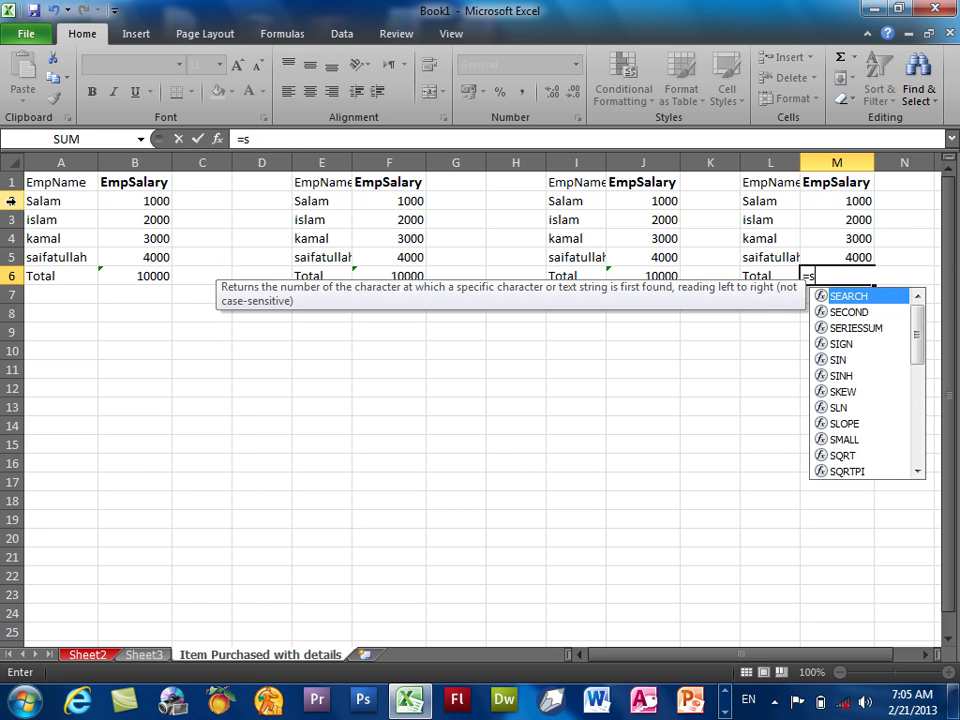
type("um(")
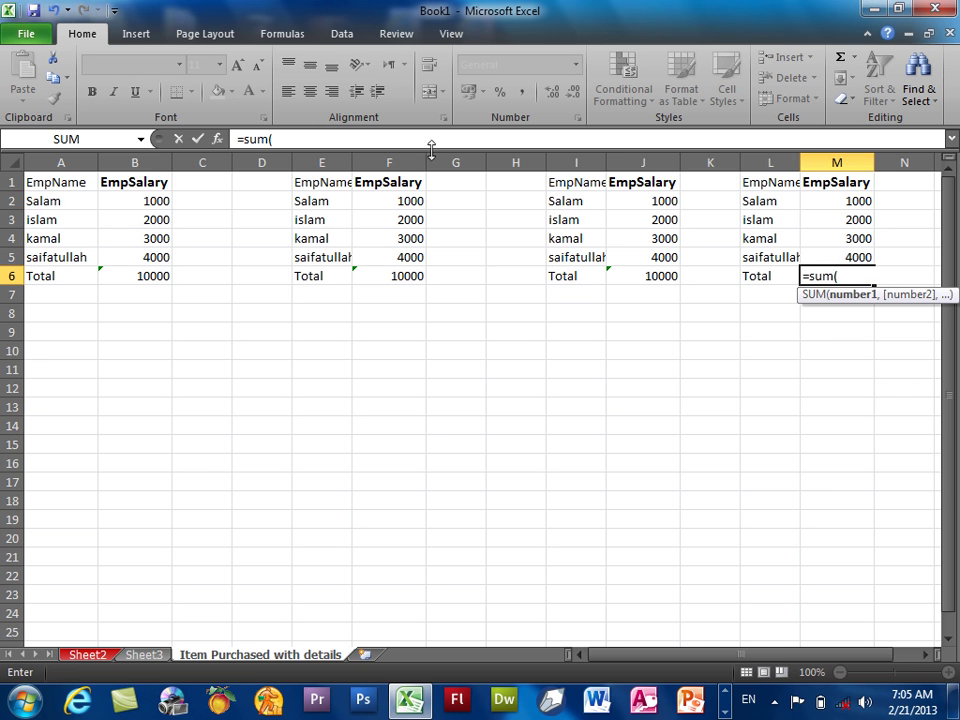
type("m")
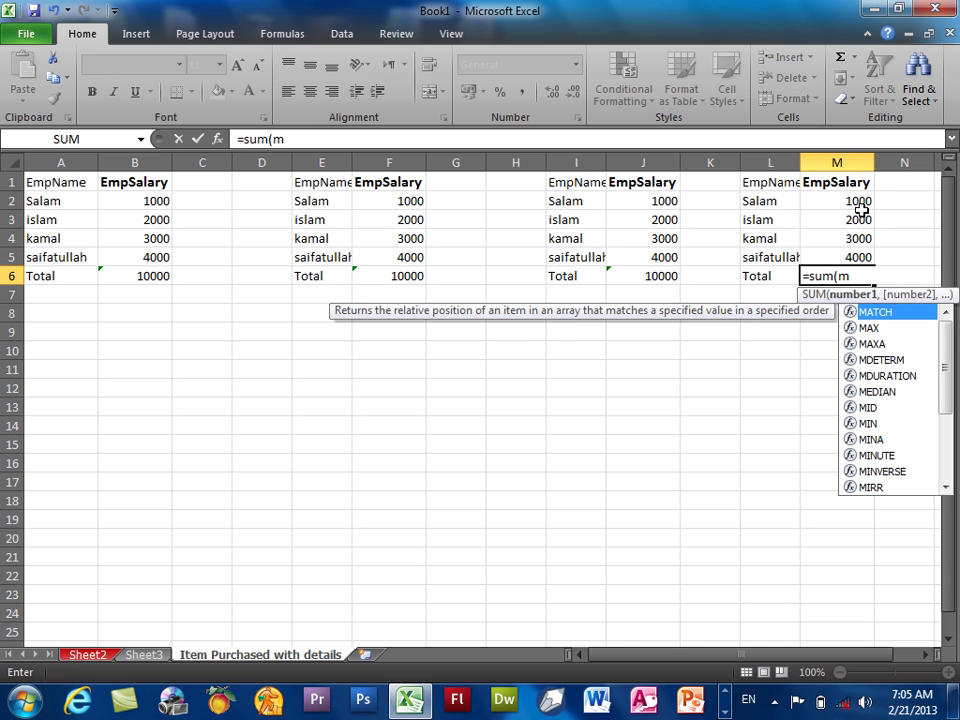
type("2:m5")
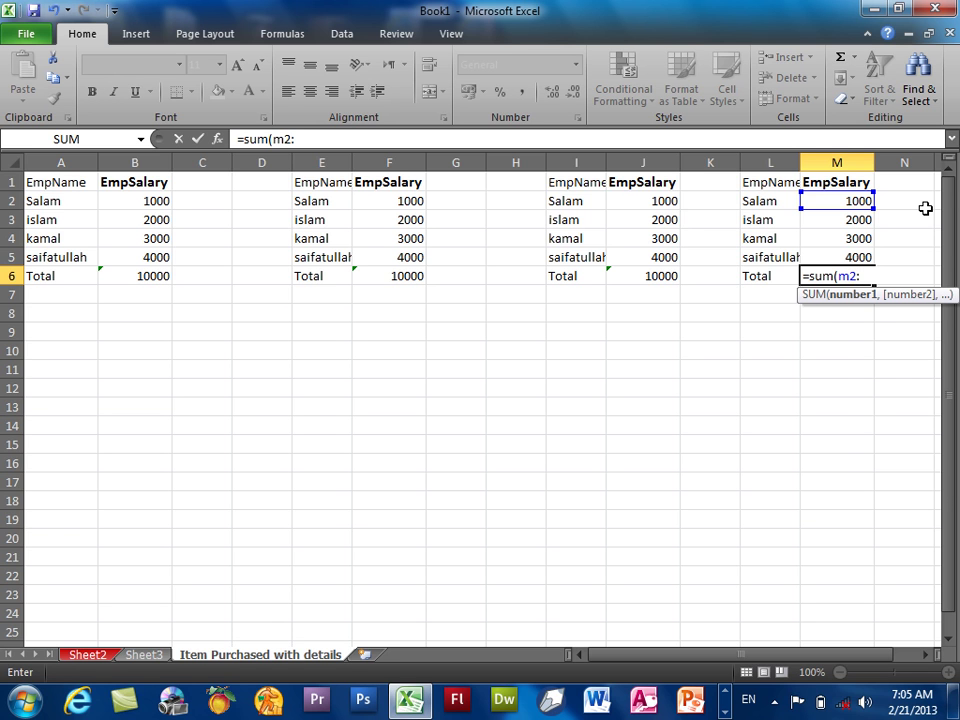
Complete =sum(m2:m5) in M6 so the fourth table totals 10000
type("m")
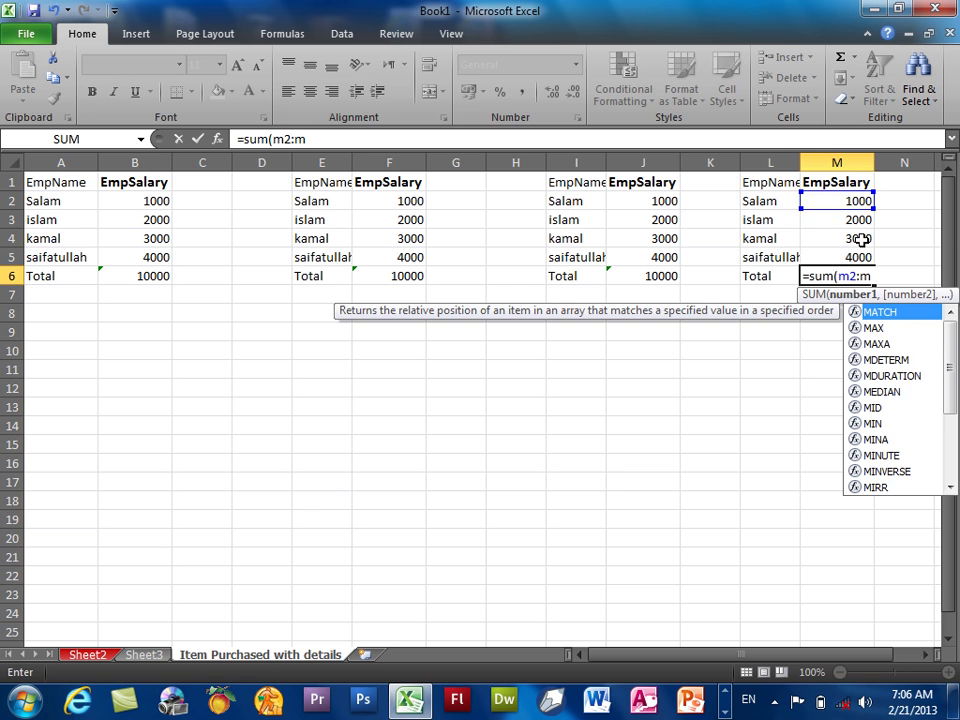
type("5")
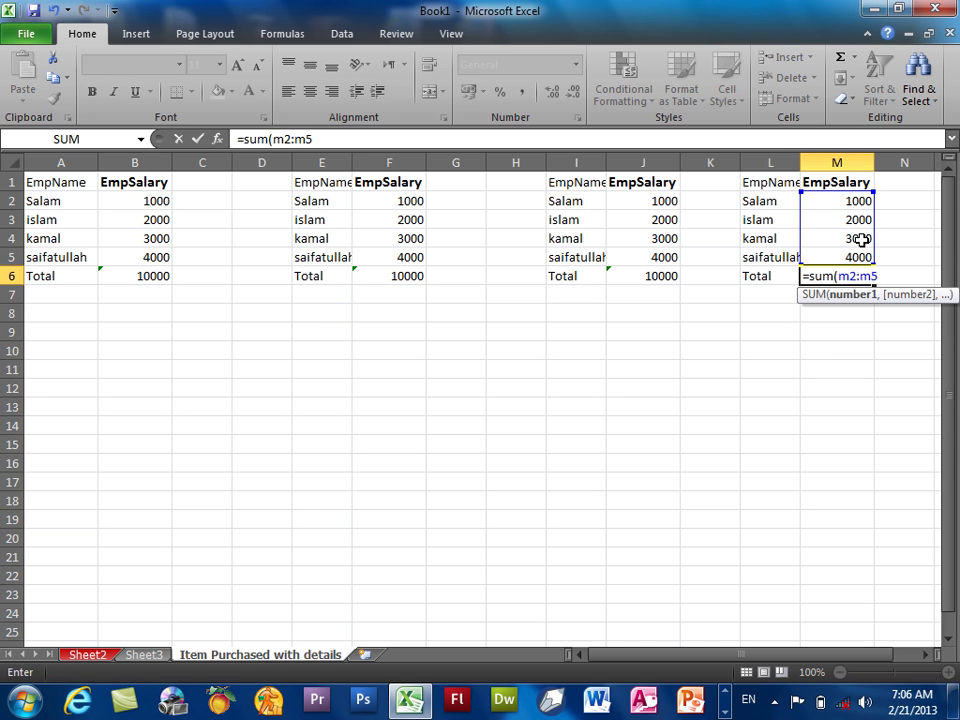
key("Return")
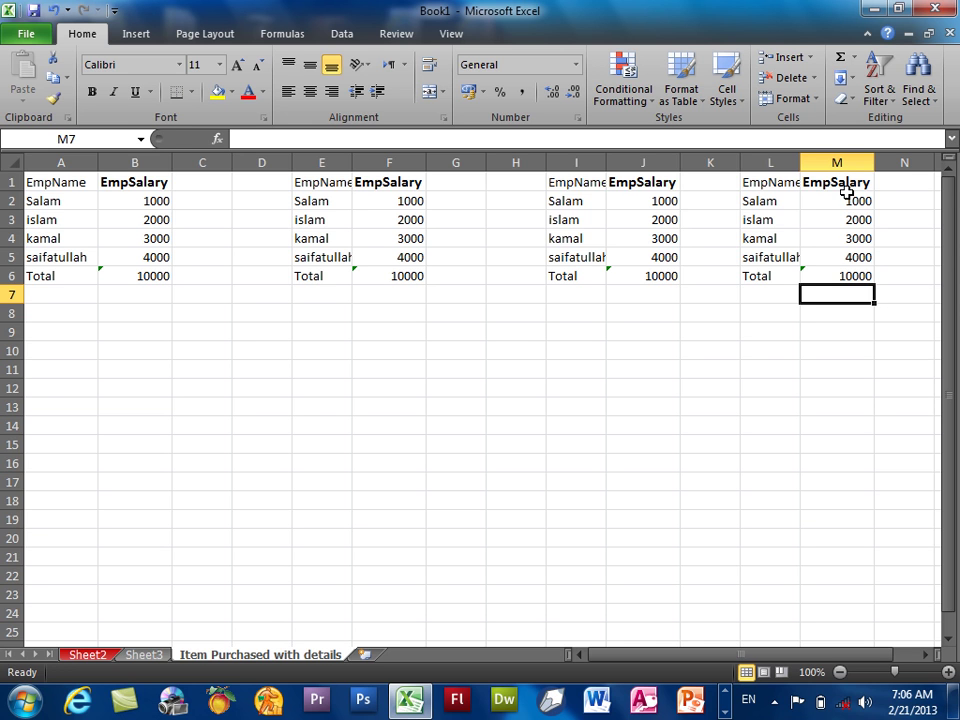
Start a 'Total Salary' label in A12, then cancel the entry
left_click(39, 389)
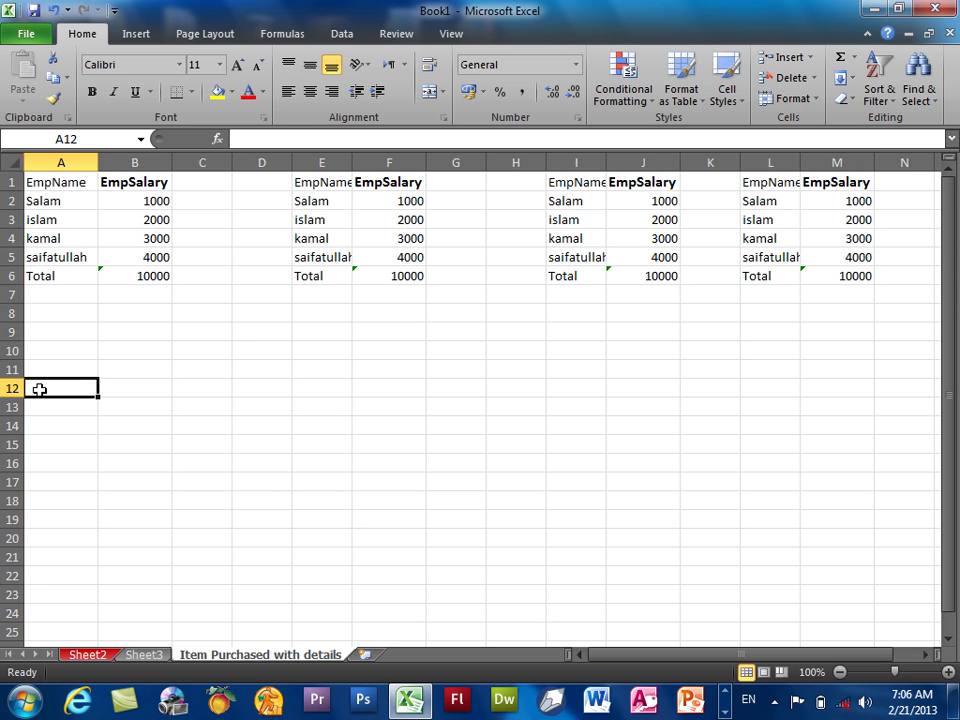
type("Total")
key("BackSpace")
type("l Salary")
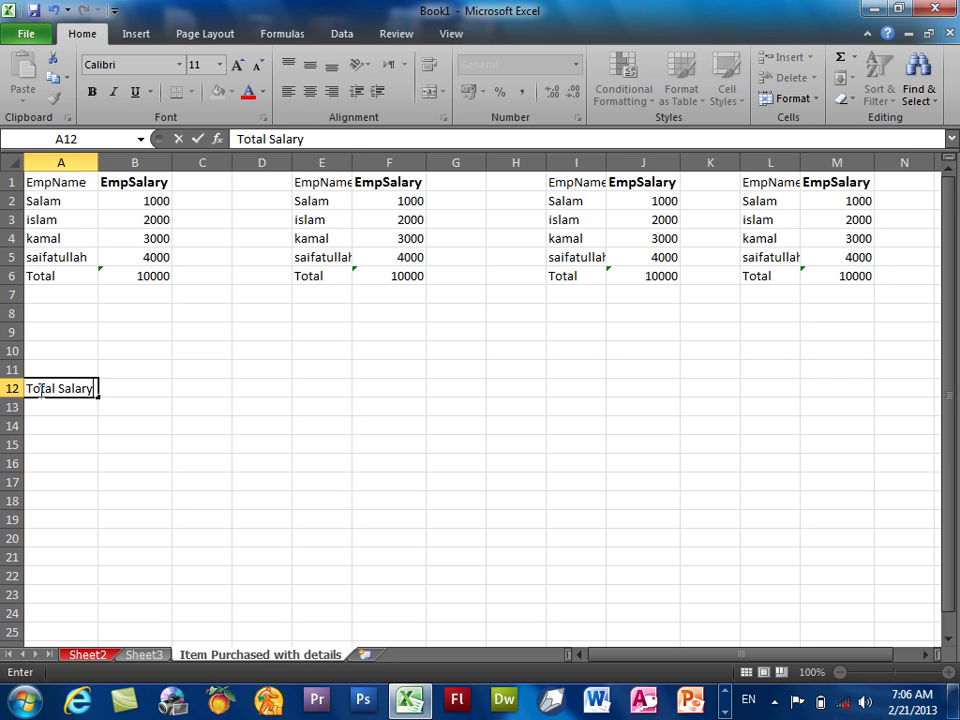
key("Escape")
left_click(118, 237)
left_click(336, 237)
left_click(660, 237)
left_click(815, 220)
Label cell A10 'Total Four Month Salary'
left_click(61, 355)
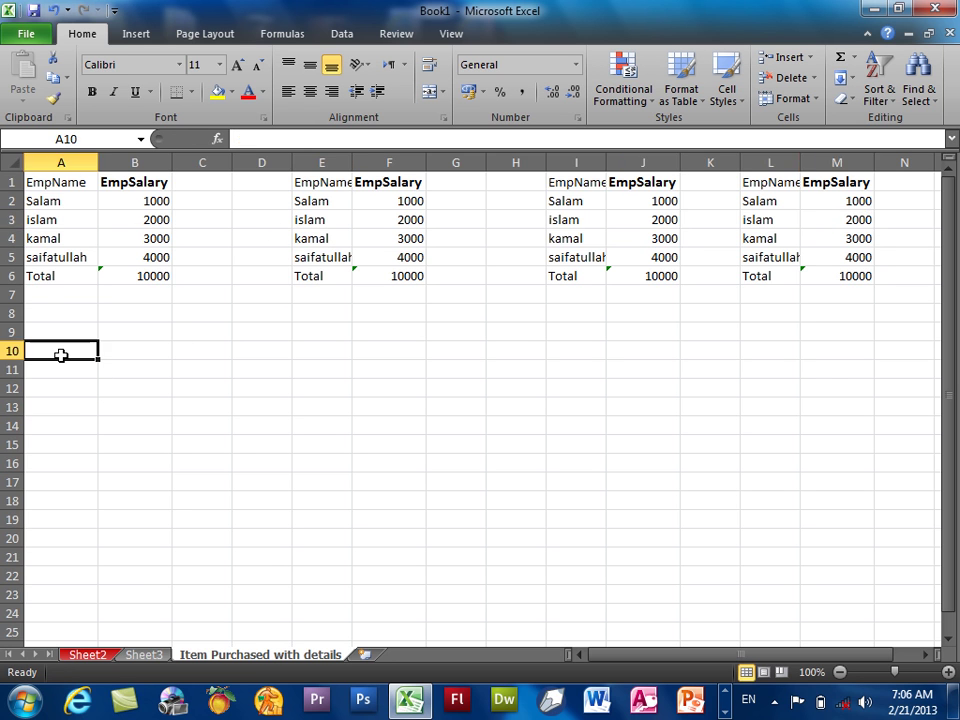
type("Total Four Month Salary")
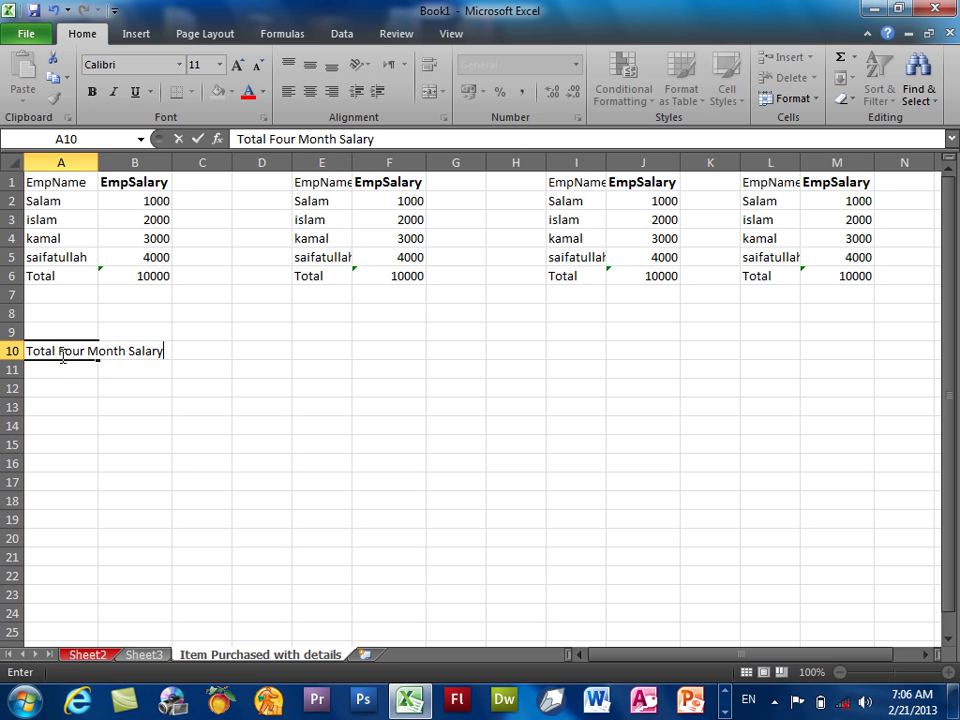
key("Return")
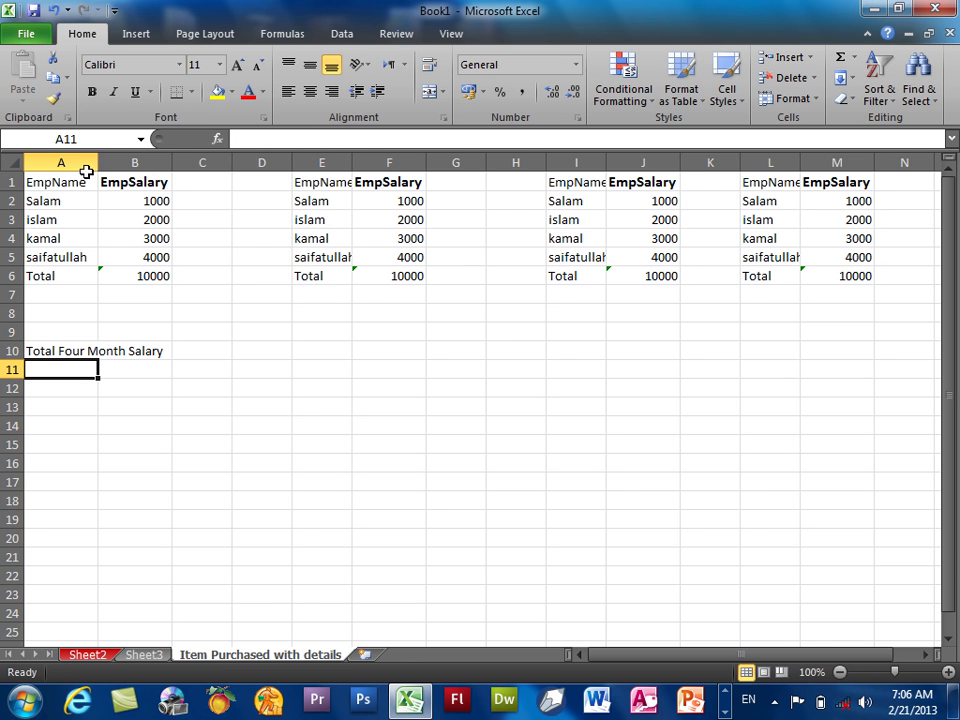
Autofit column A and make the Total Four Month Salary label bold
double_click(98, 162)
left_click(98, 347)
left_click(91, 91)
Enter =B6+F6+J6+M6 in A11 for a grand total of 40000
left_click(78, 370)
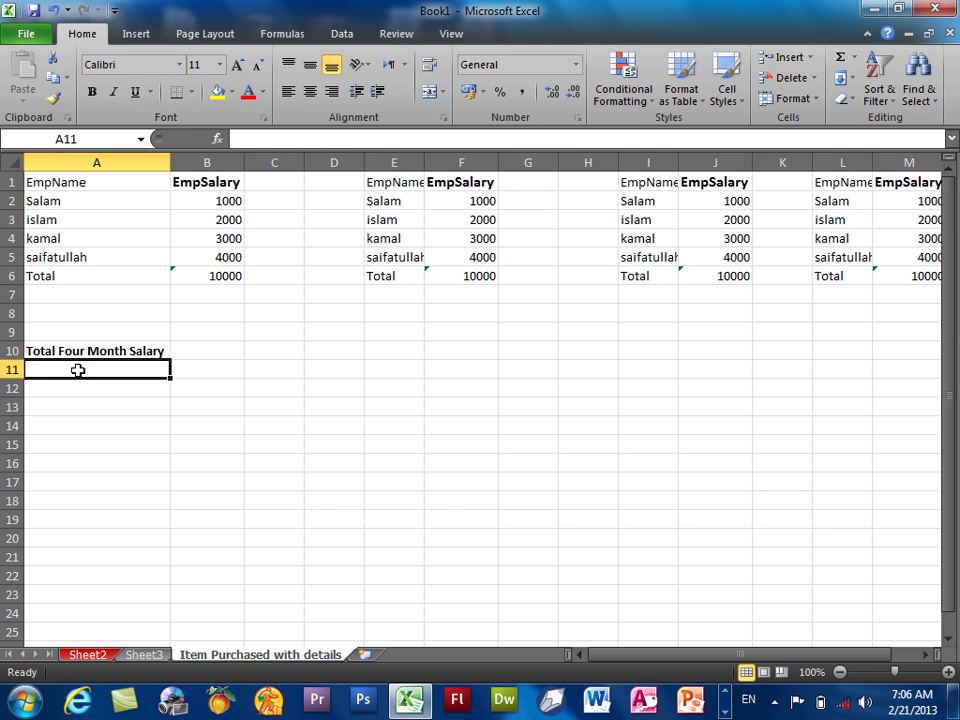
type("=")
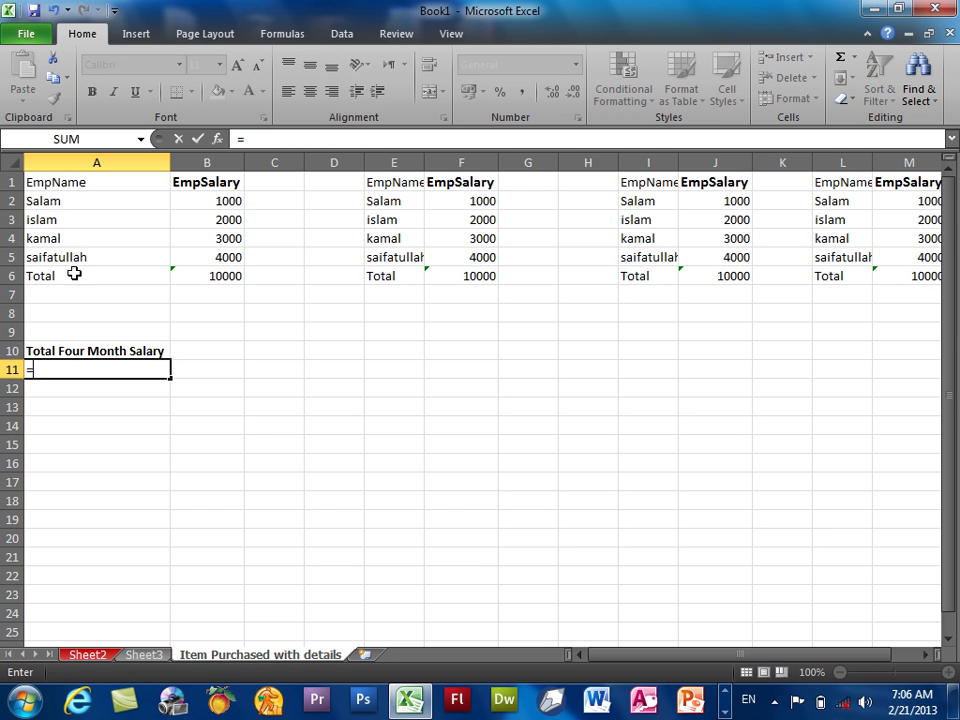
left_click(210, 273)
type("+")
left_click(456, 278)
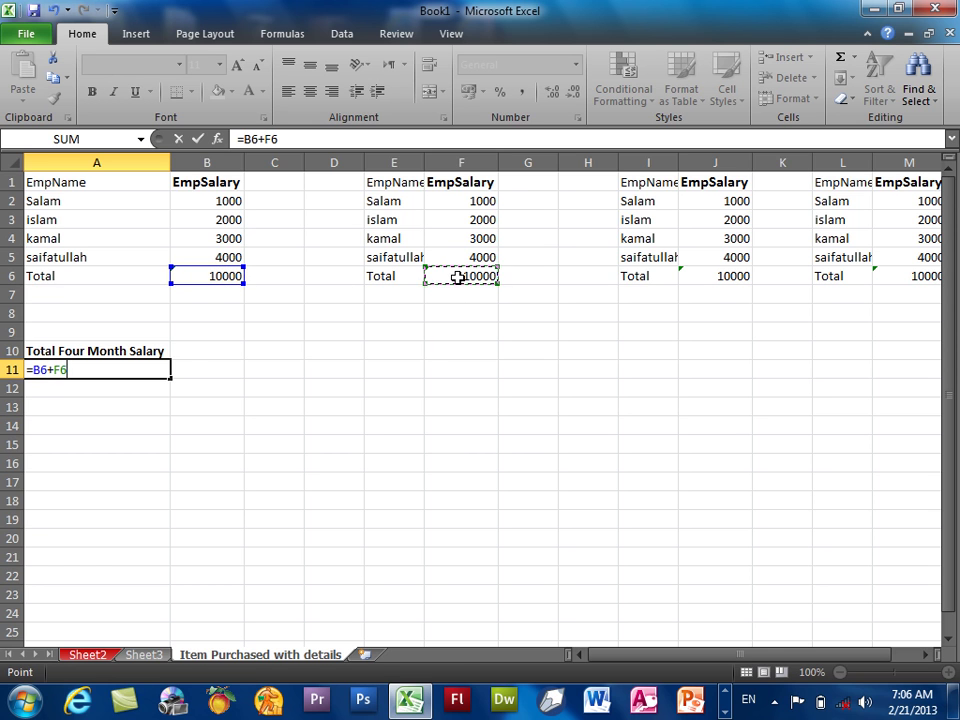
type("+")
left_click(723, 270)
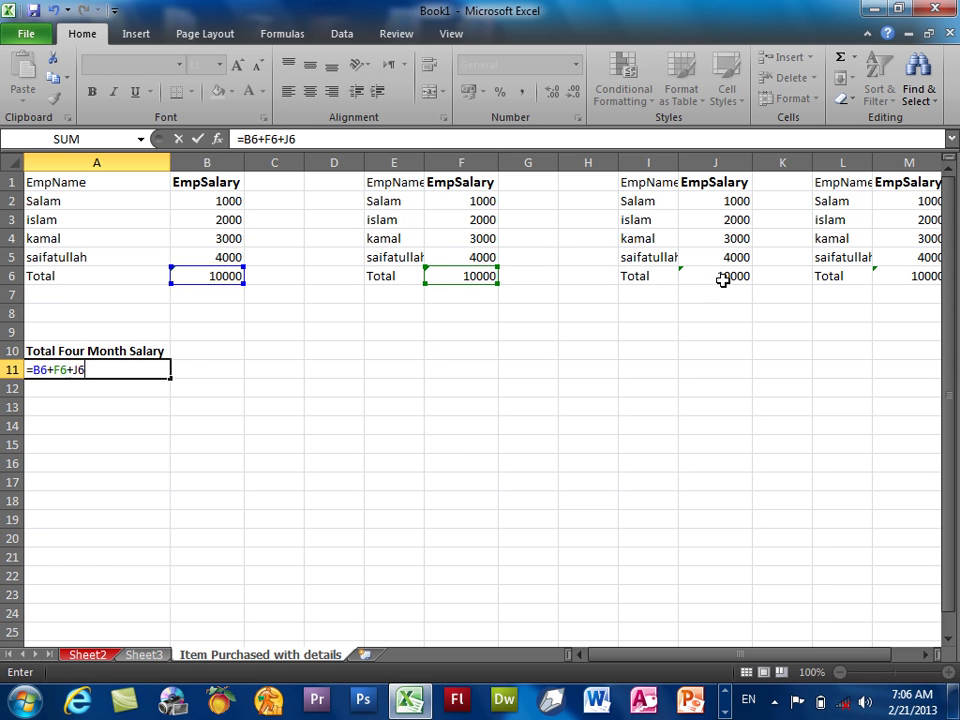
type("+")
left_click(901, 271)
key("Return")
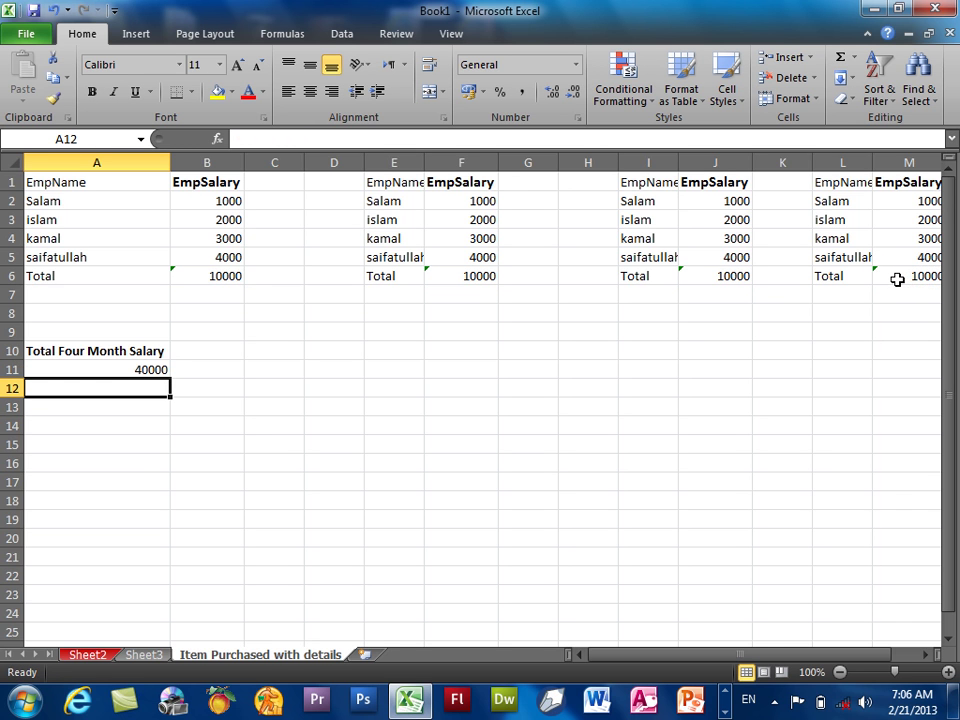
Enter =sum(B6,F6,J6,M6) in A12 showing 40000, then select A11:A12
type("=")
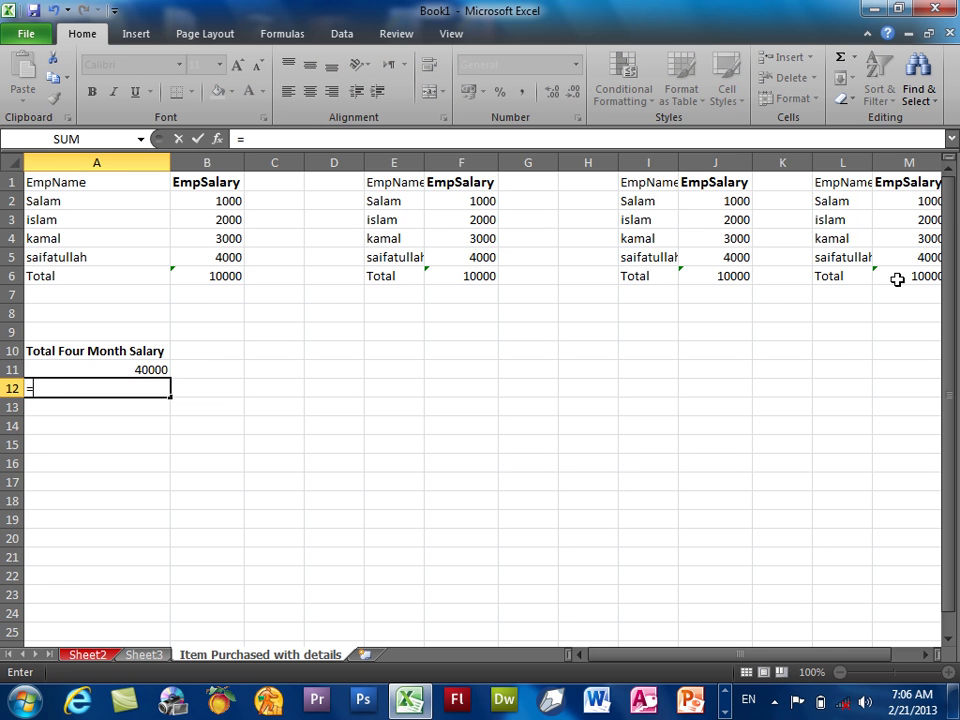
type("su")
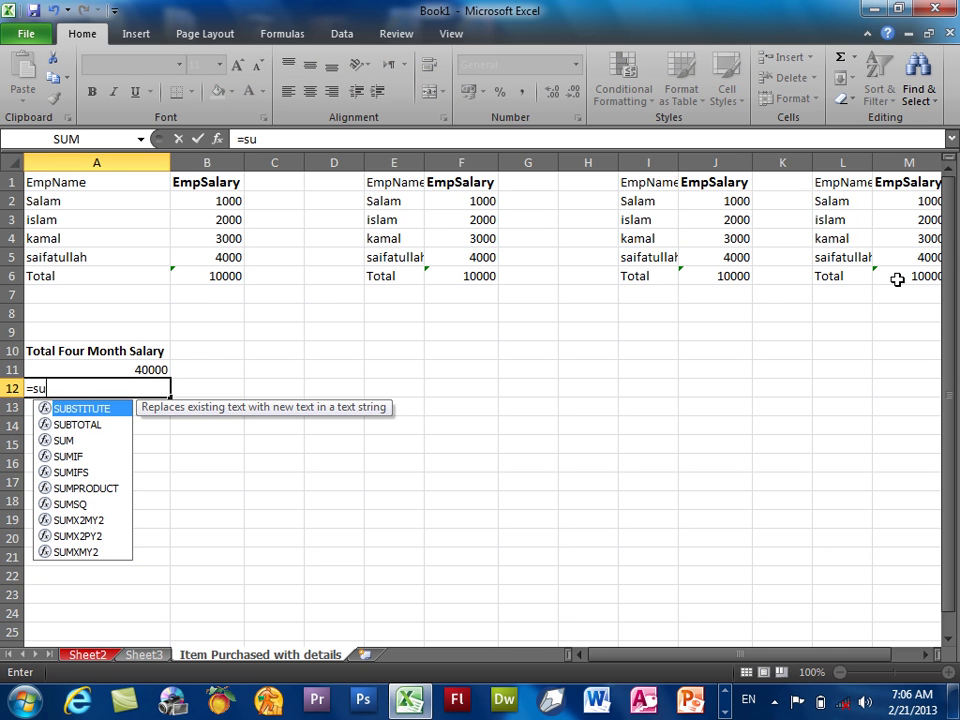
type("(")
key("BackSpace")
type("m")
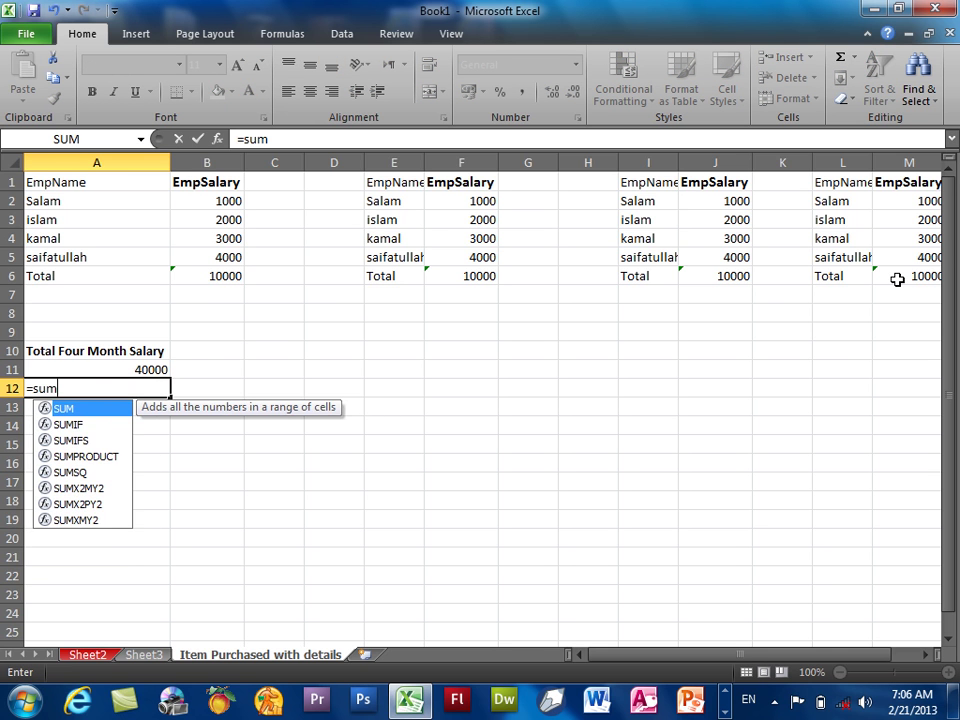
type("(")
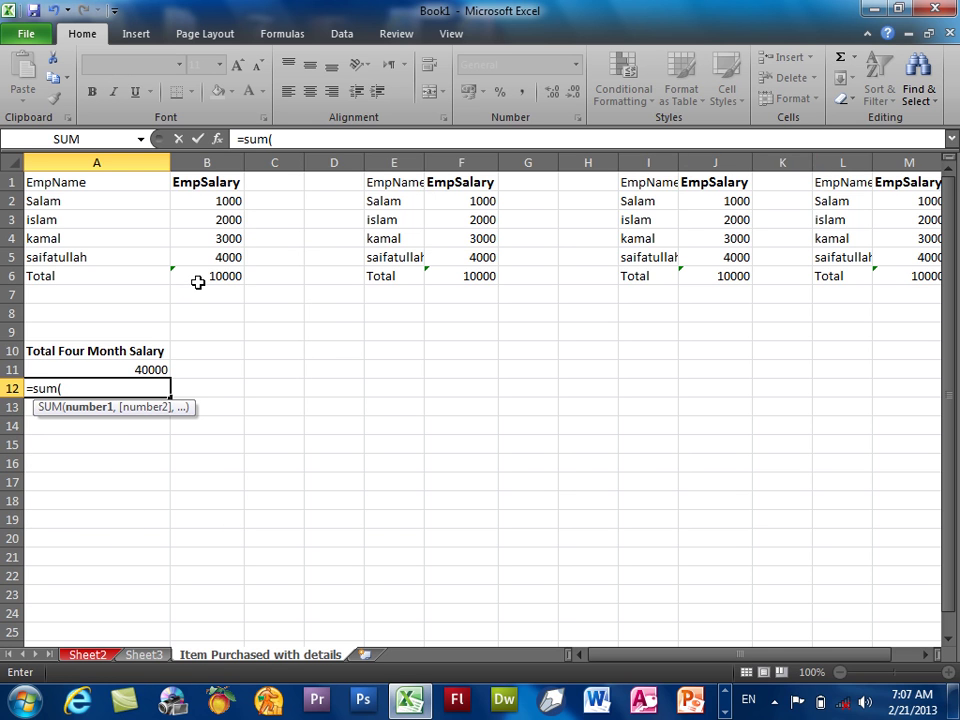
left_click(201, 279)
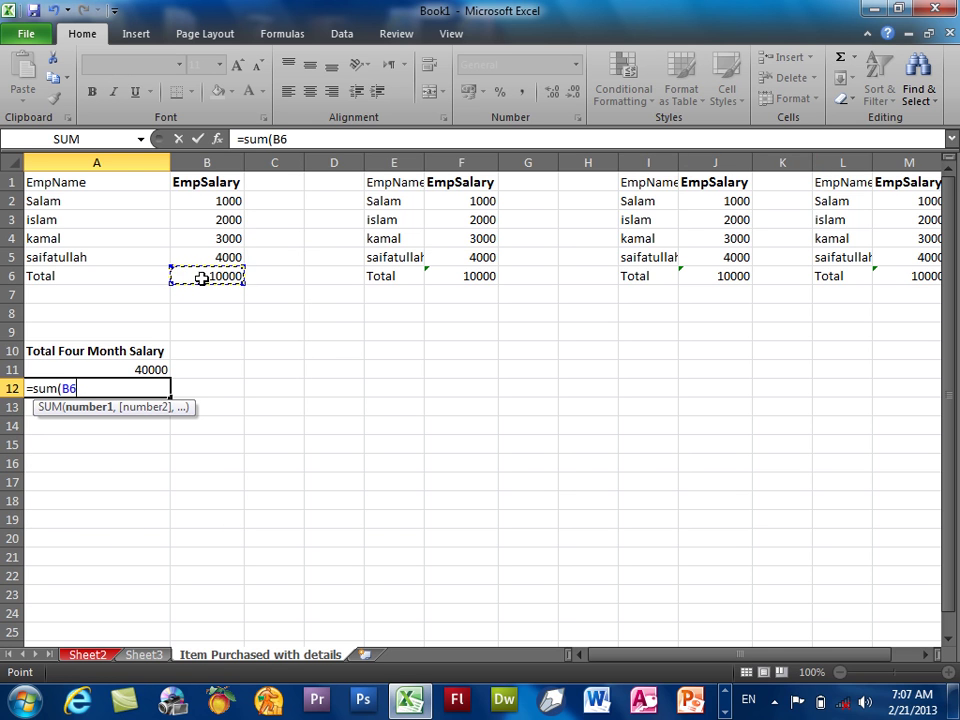
type(",")
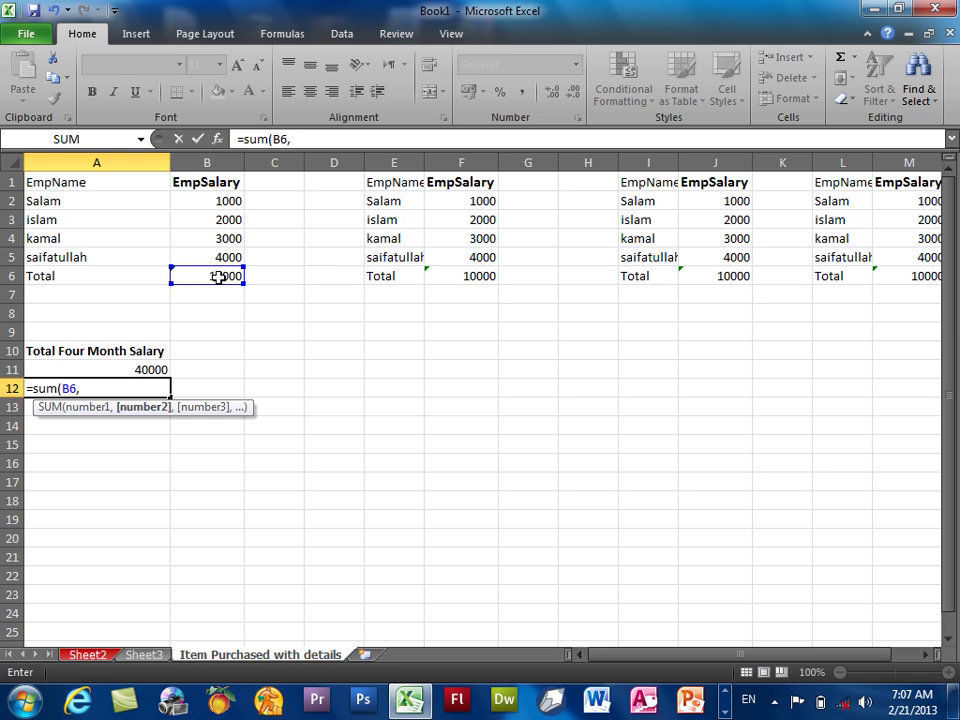
left_click(482, 278)
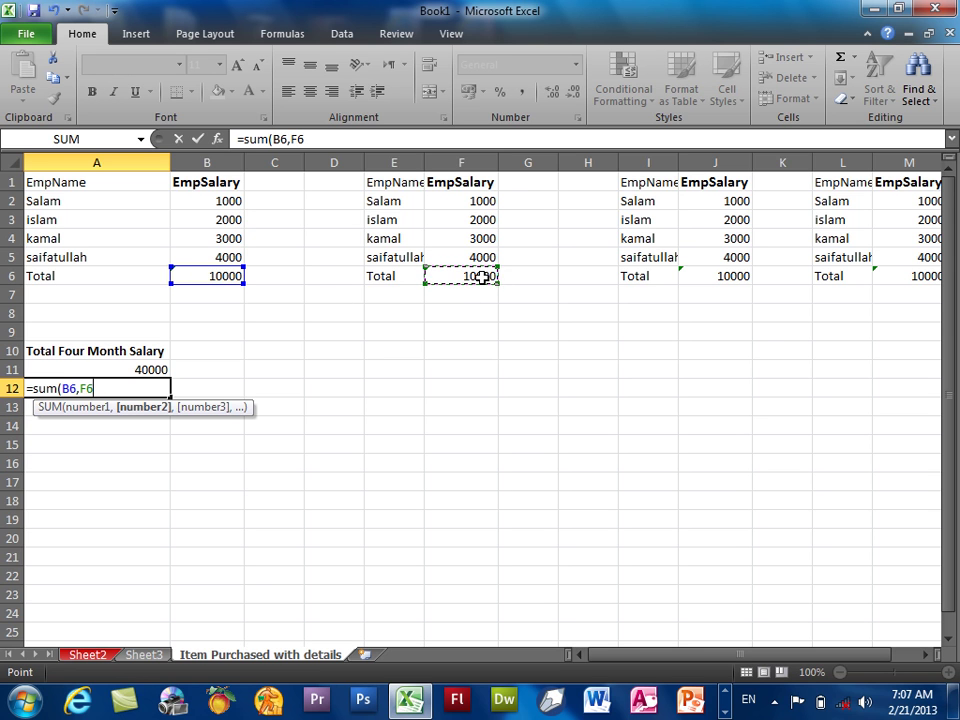
type(",")
left_click(733, 277)
type(",")
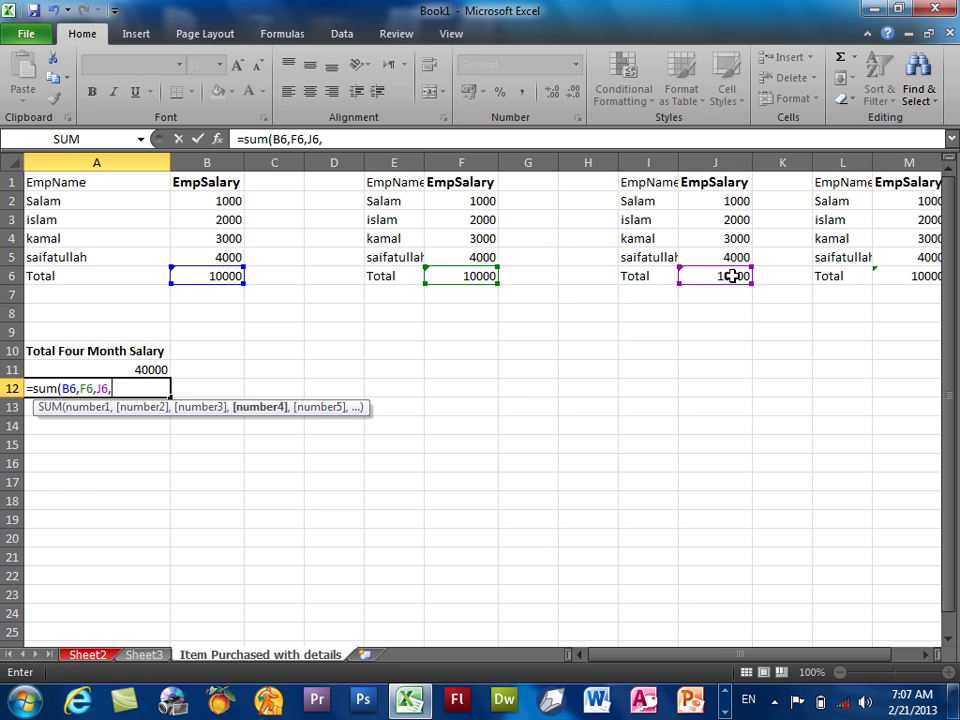
left_click(898, 279)
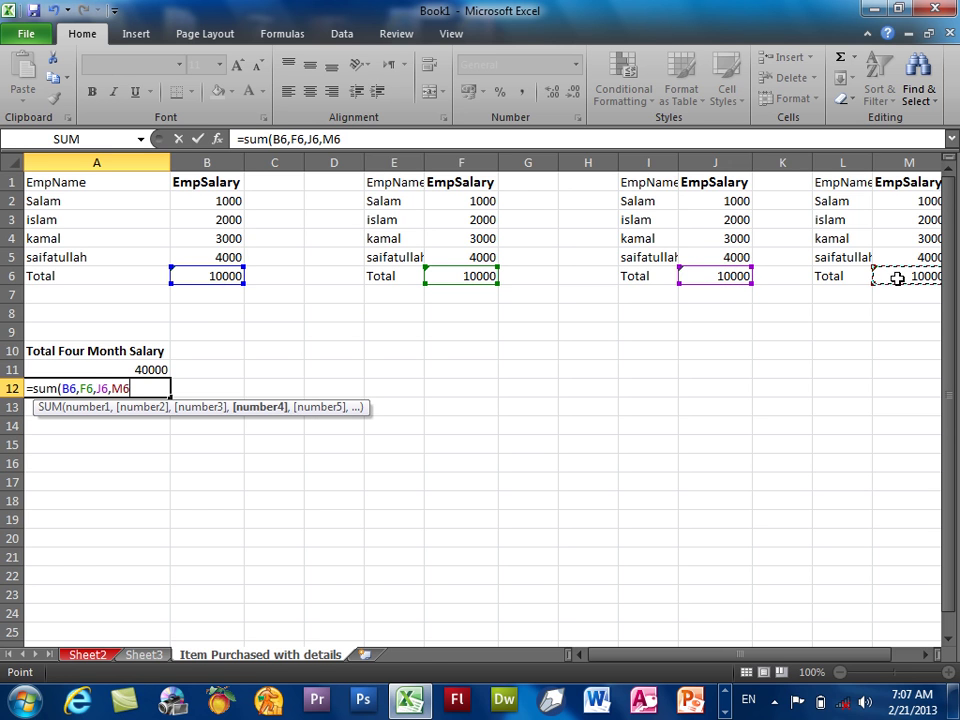
key("Return")
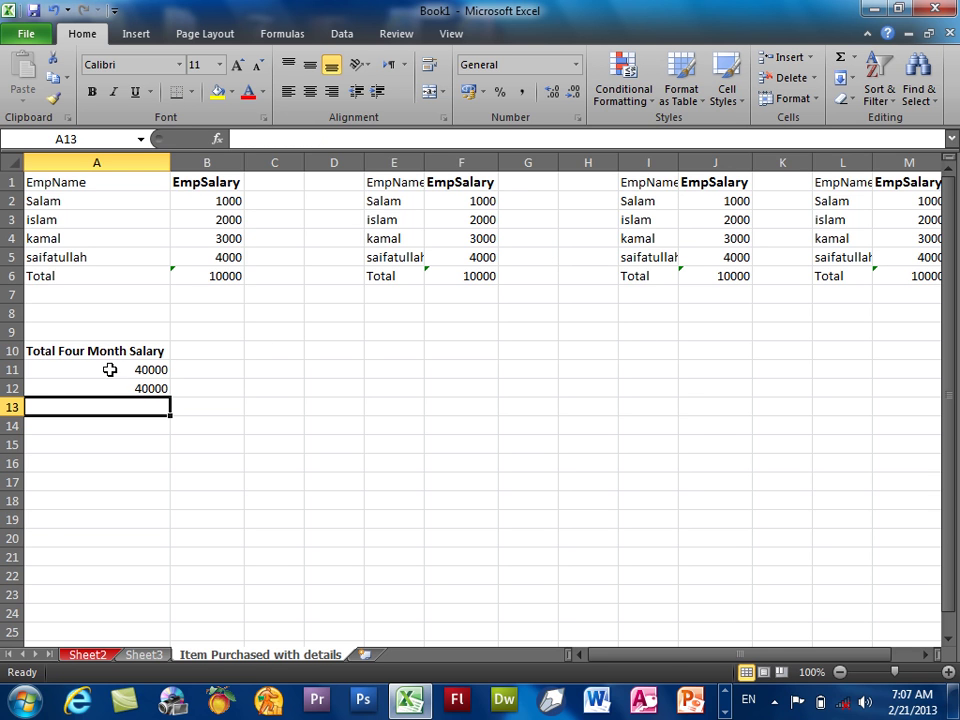
left_click_drag(111, 369, 113, 391)
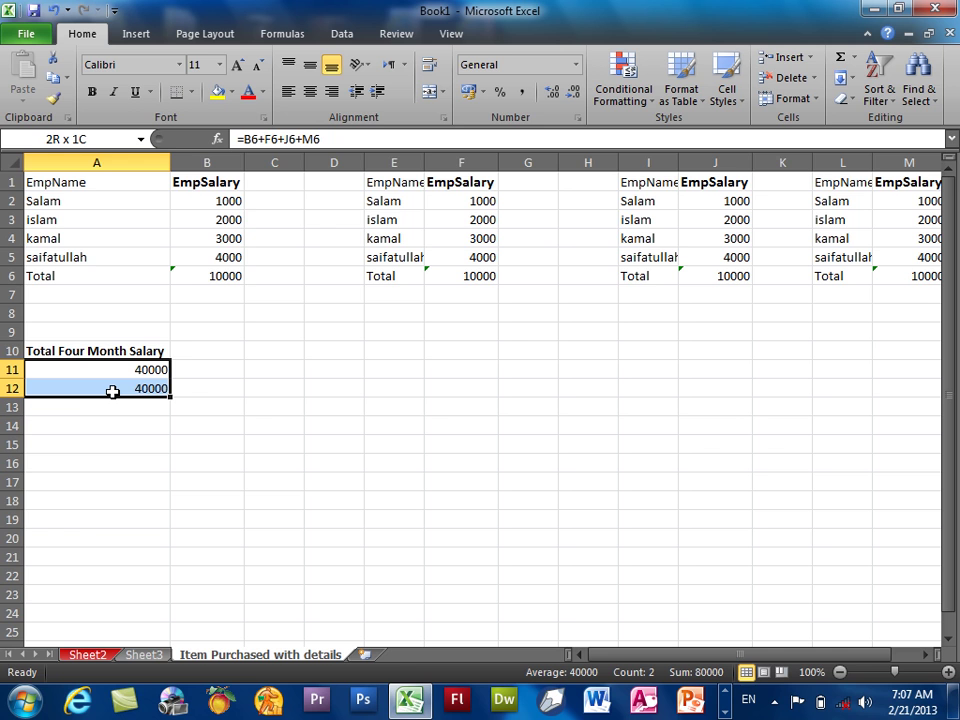
left_click_drag(113, 391, 114, 391)
Put the SUM of F2:F5 into F6 with AutoSum, then clear it
left_click(381, 372)
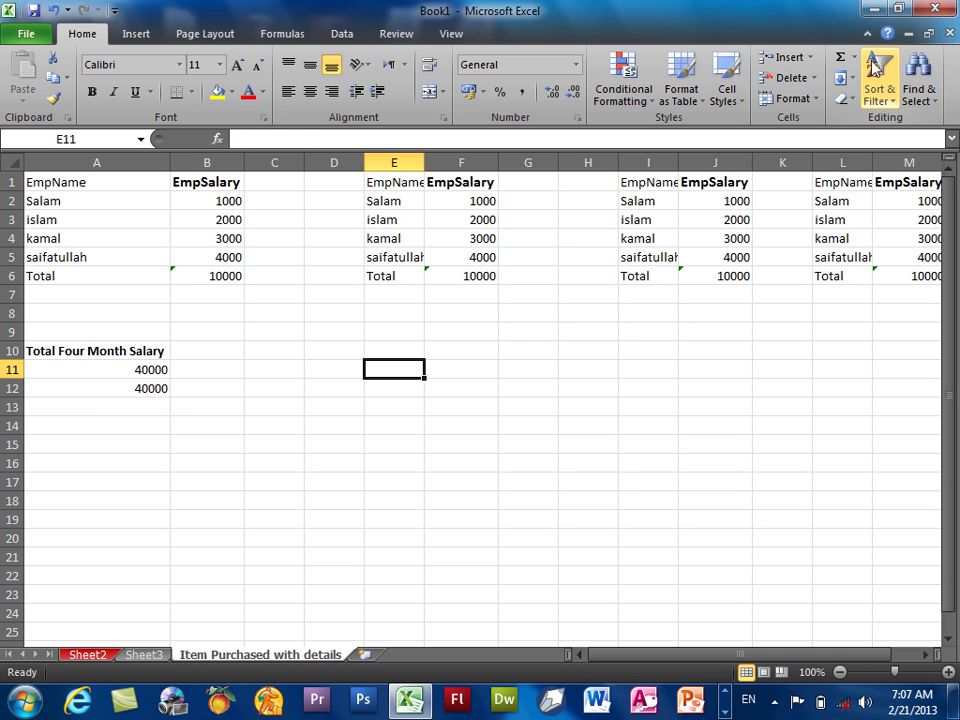
left_click(600, 364)
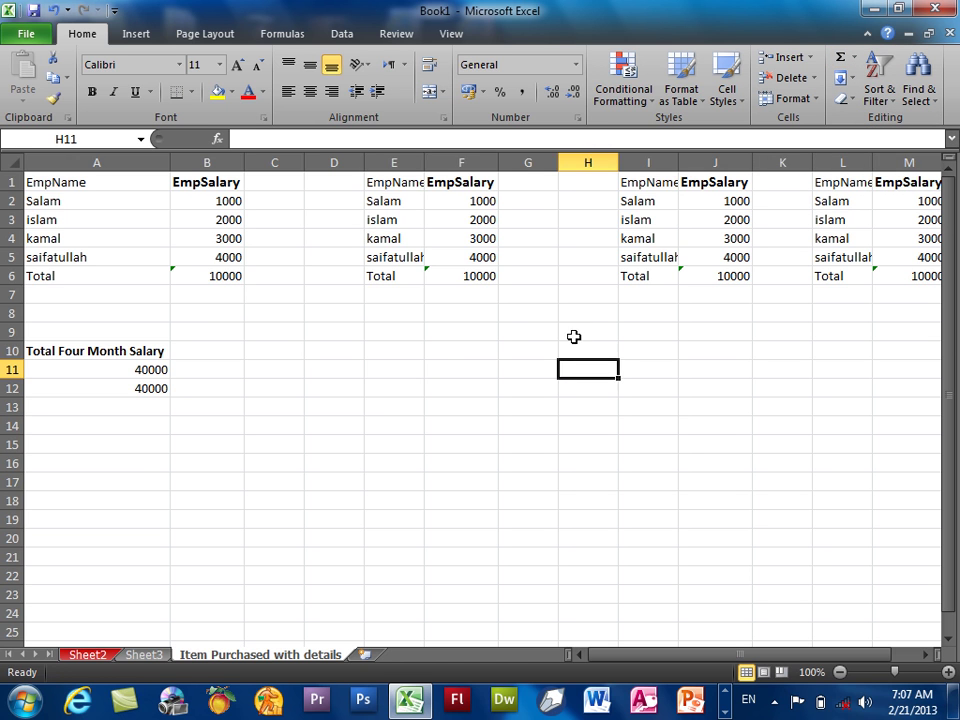
left_click(492, 275)
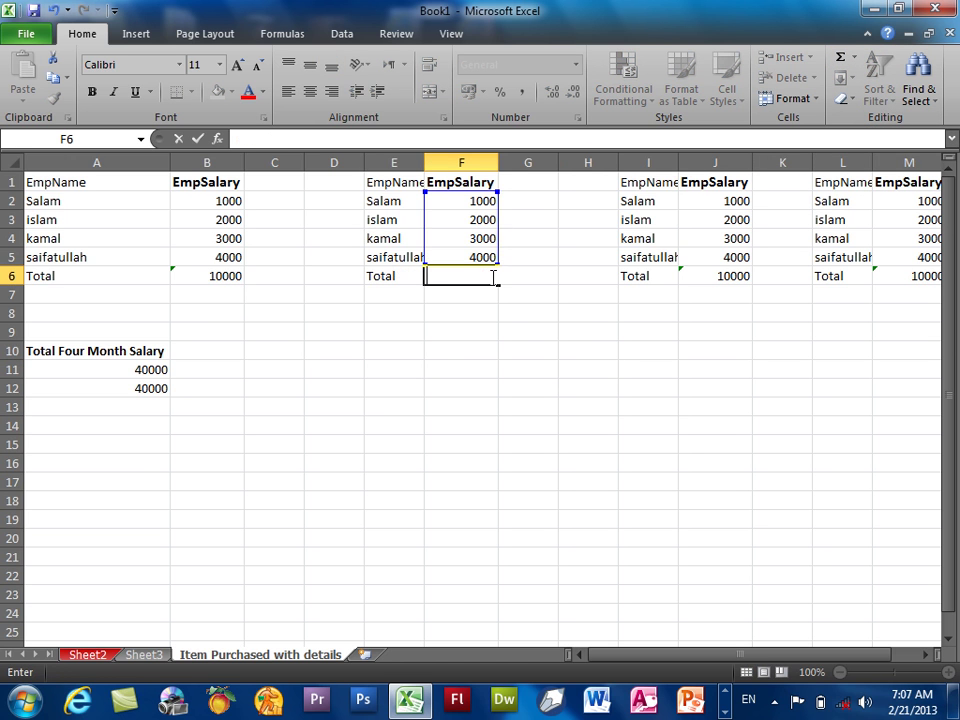
key("ctrl+Return")
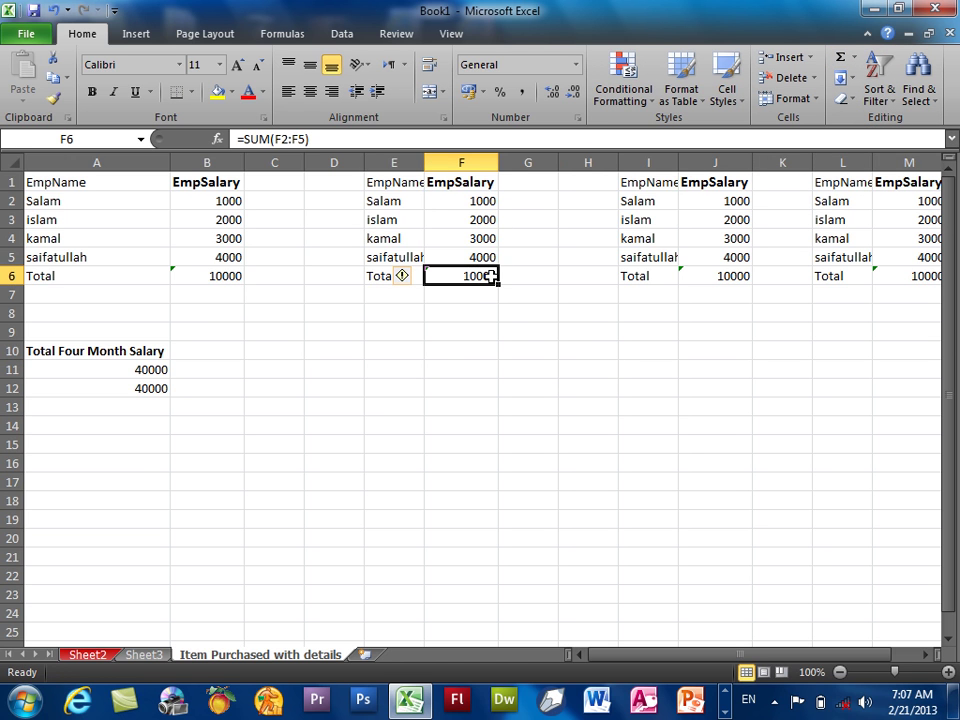
key("Delete")
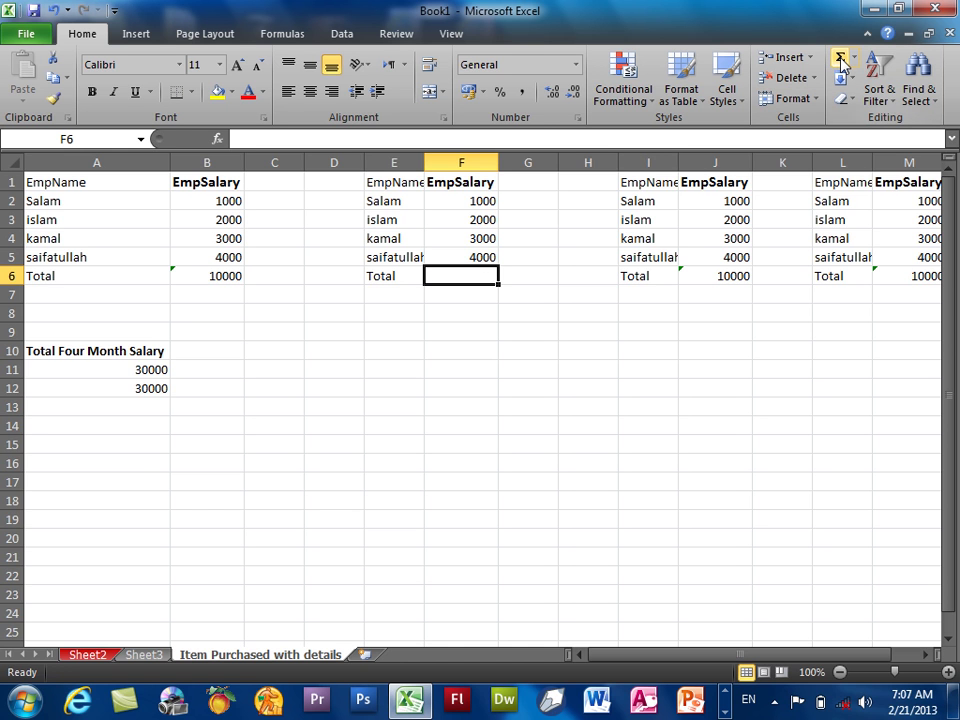
left_click(853, 58)
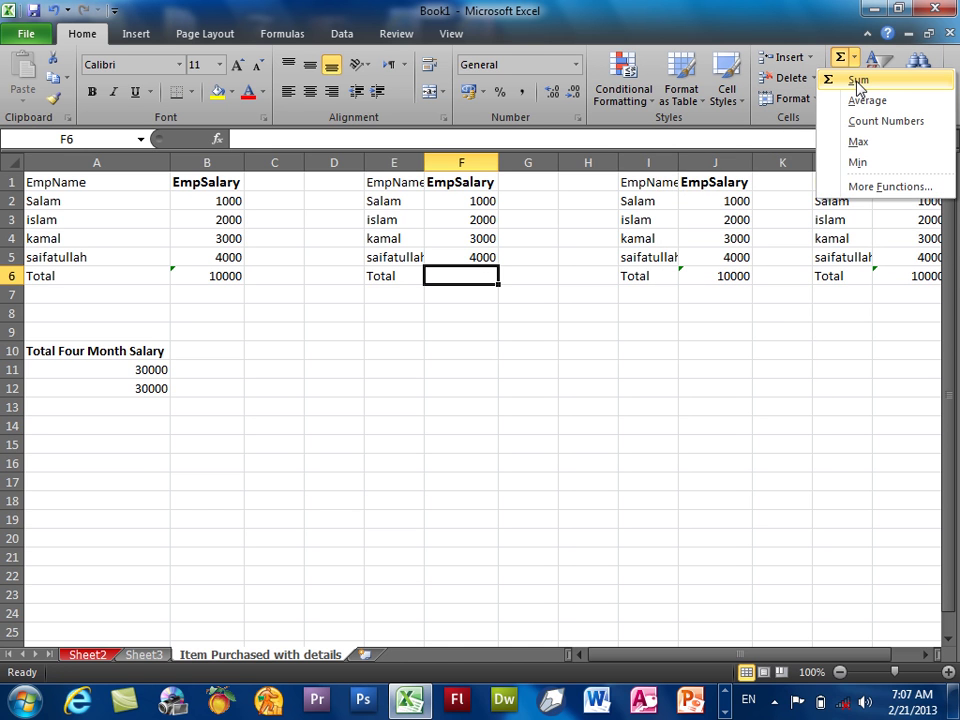
left_click(857, 84)
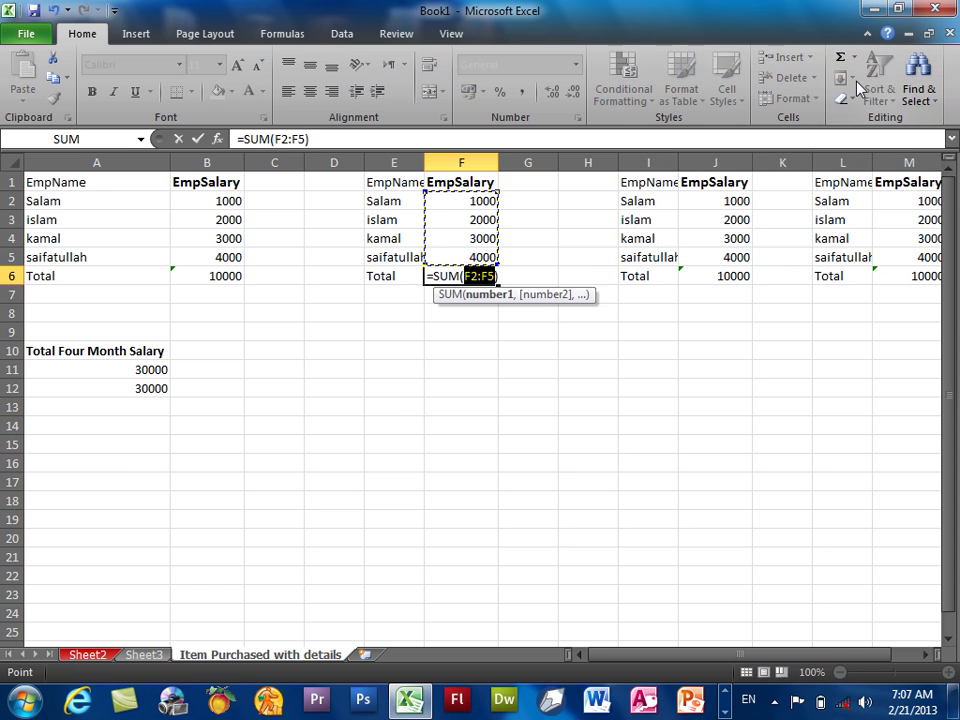
key("Return")
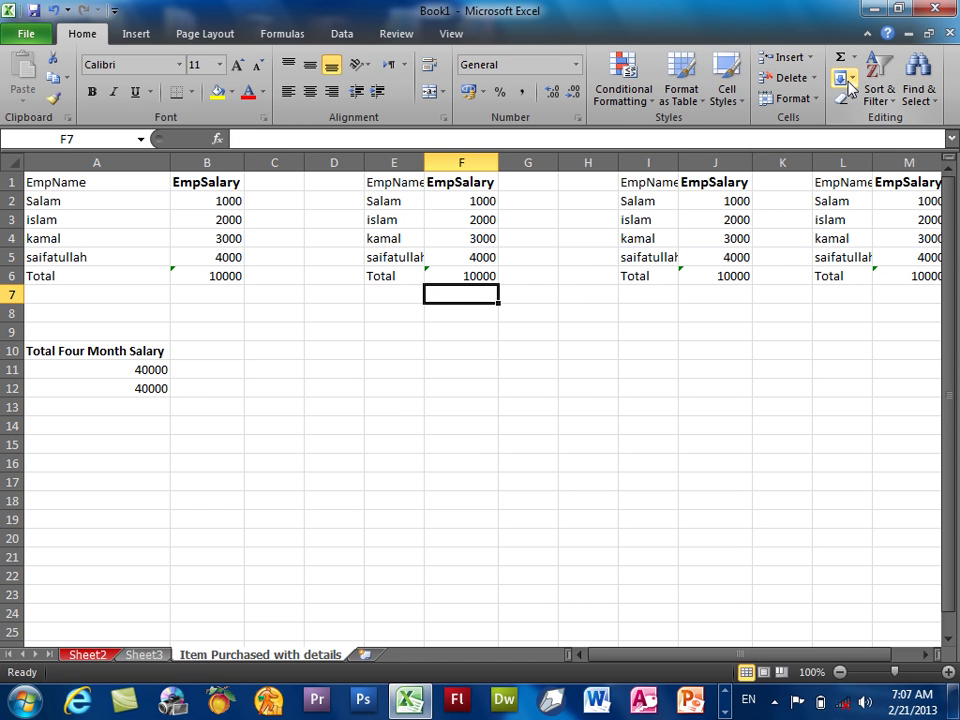
key("Up")
key("Delete")
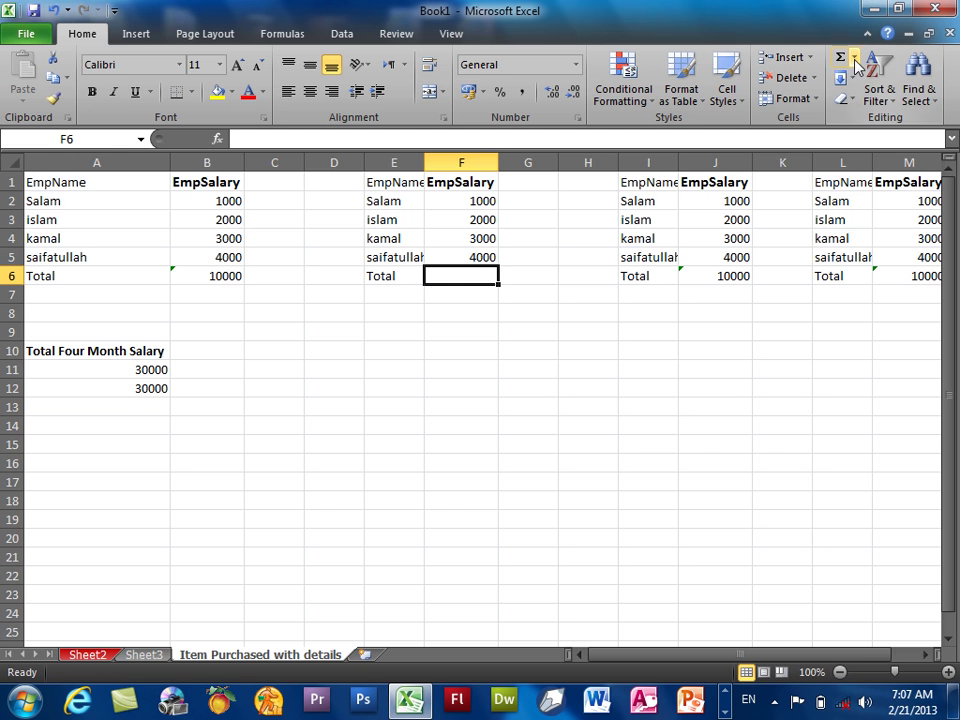
Fill 1000 from F2 down to F5, undo the fill, and clear F6
left_click(855, 60)
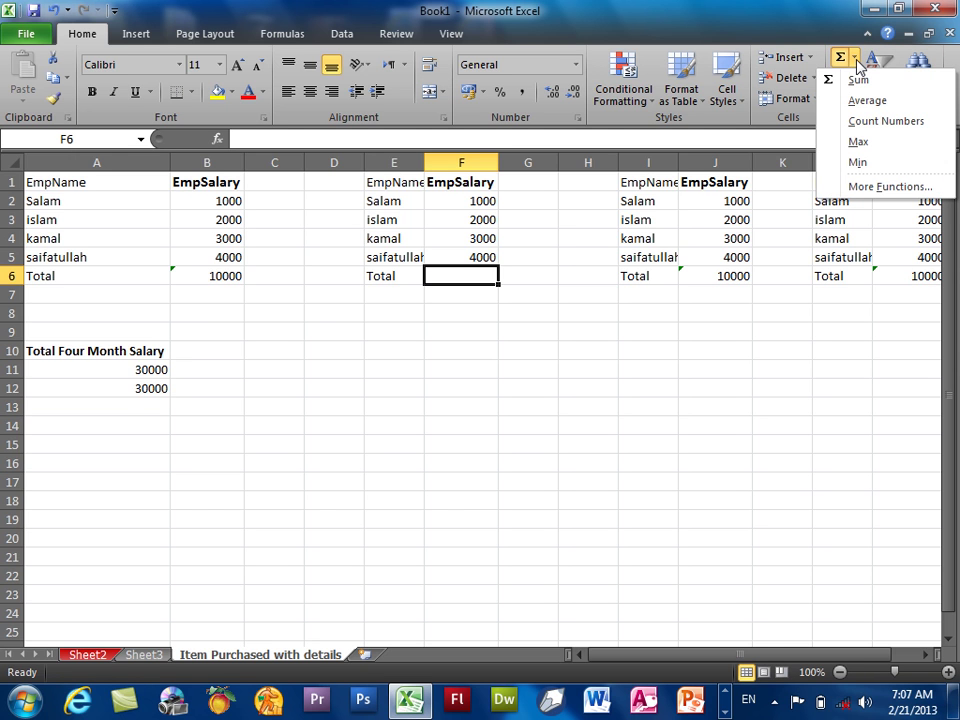
left_click(485, 203)
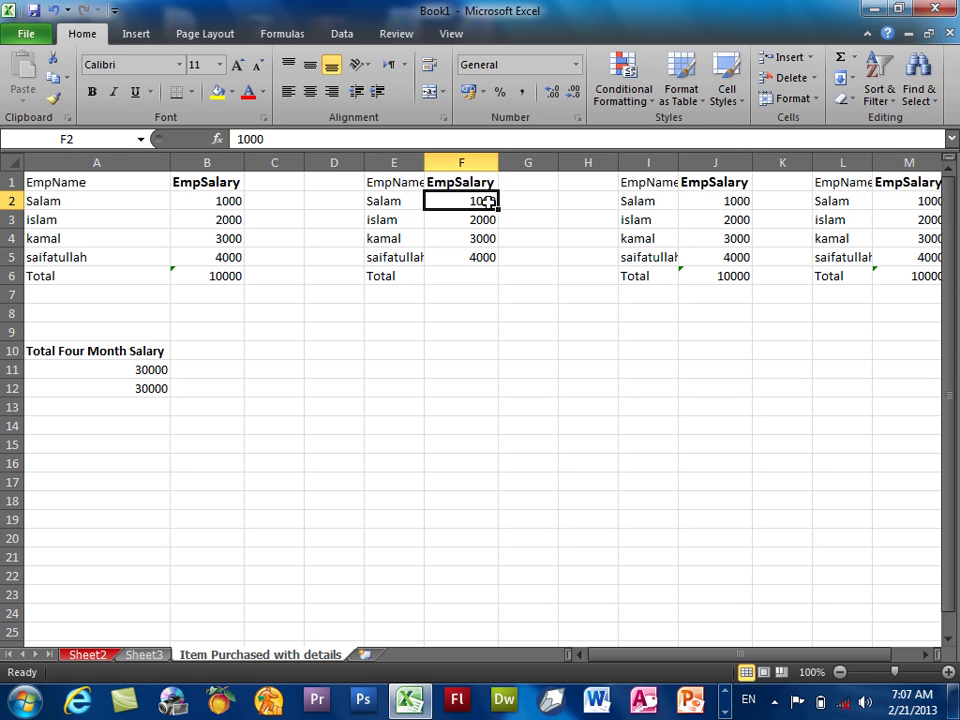
left_click_drag(497, 208, 497, 264)
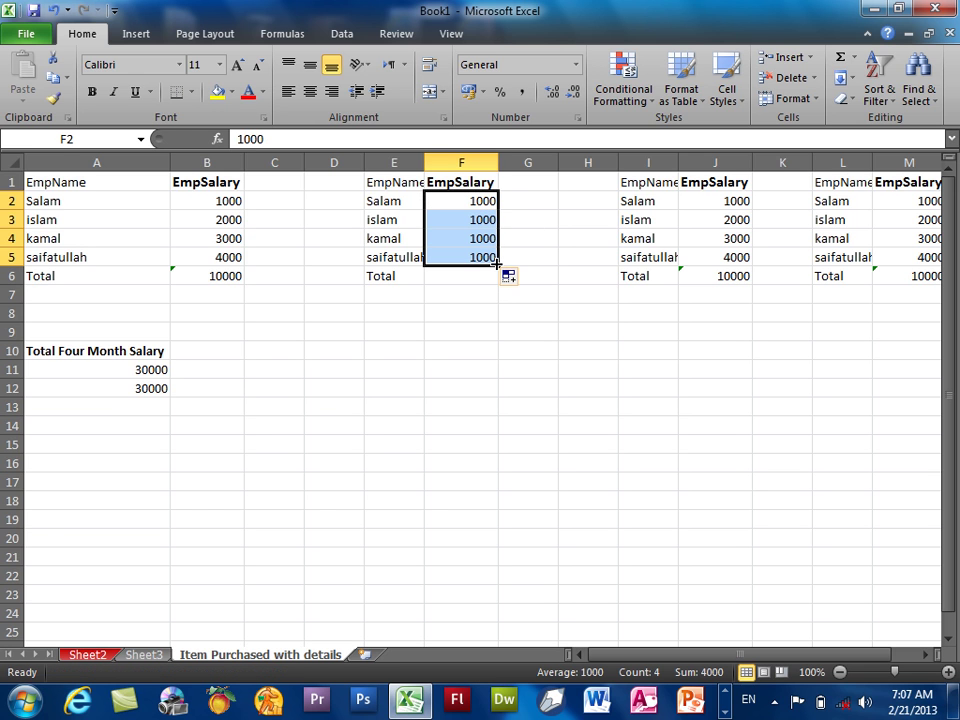
left_click(53, 10)
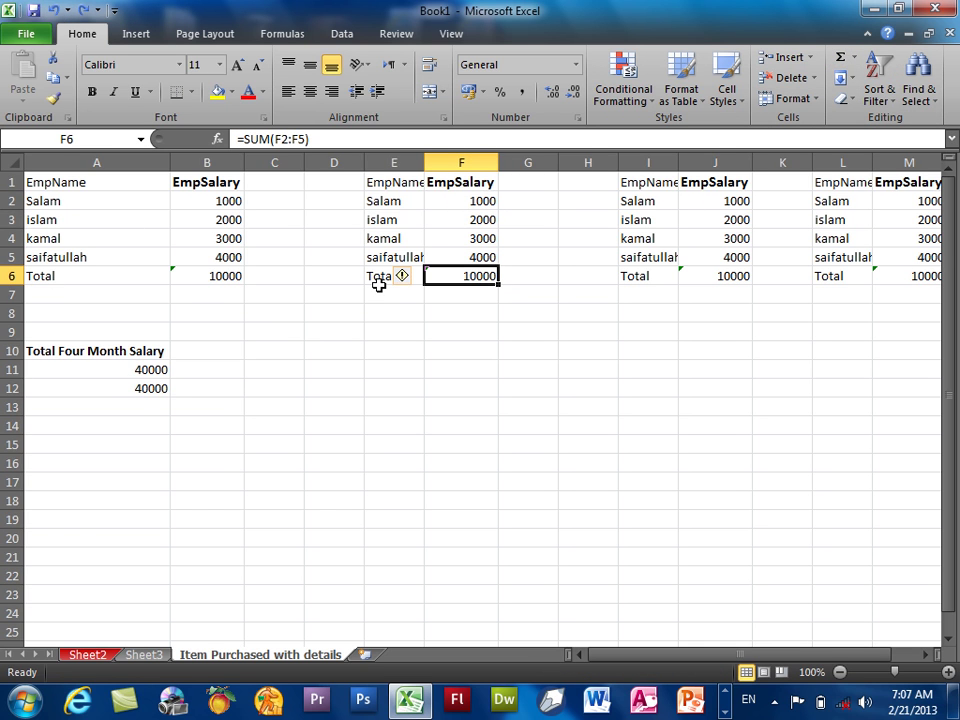
key("Delete")
Use AutoSum Average to put =AVERAGE(F2:F5), 2500, in F6
left_click(853, 57)
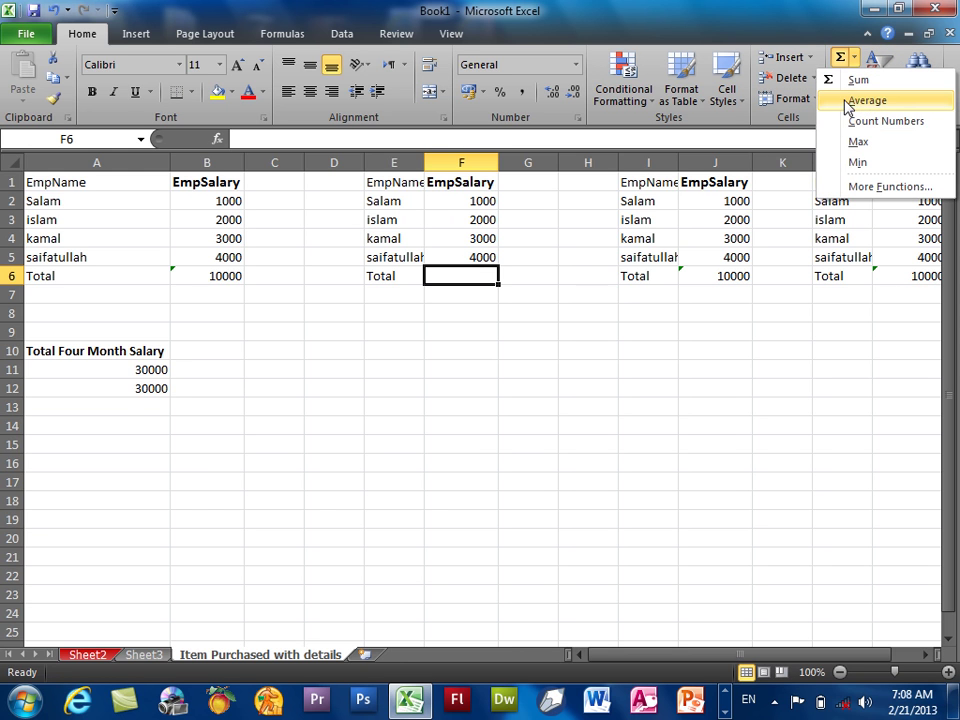
left_click(847, 102)
key("Return")
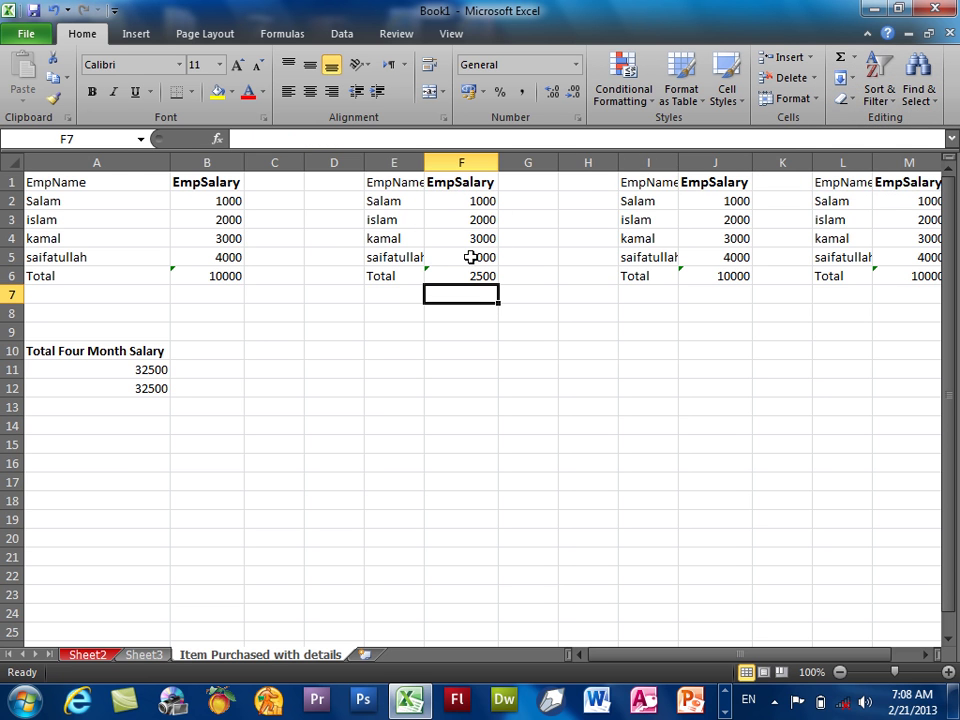
Inspect salaries F2 to F5 and their status-bar sum against F6
left_click(483, 203)
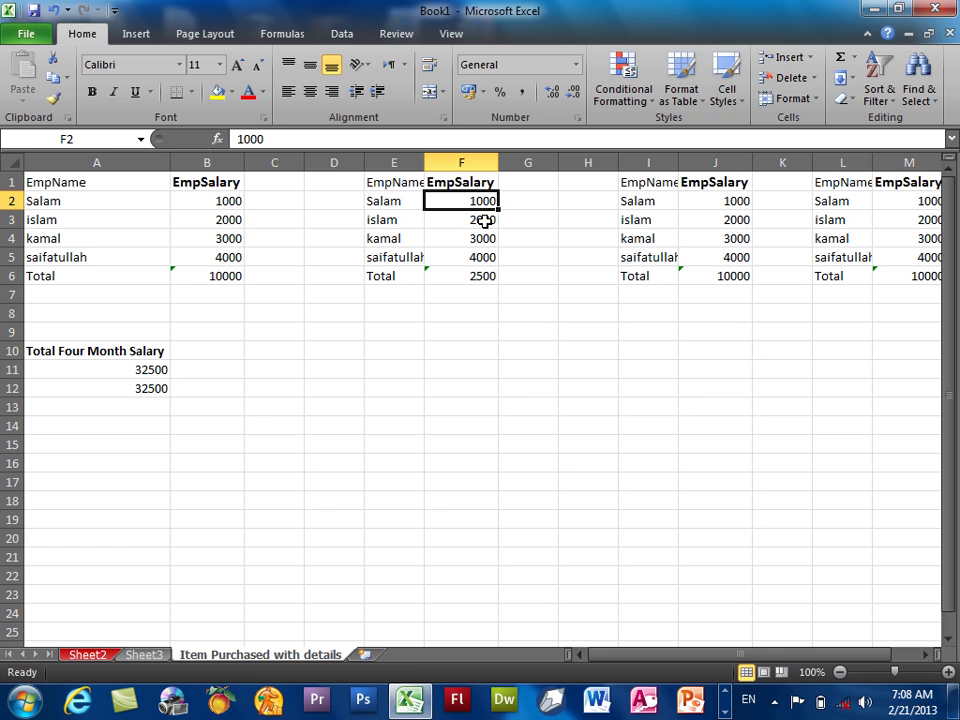
left_click(483, 222)
left_click(483, 240)
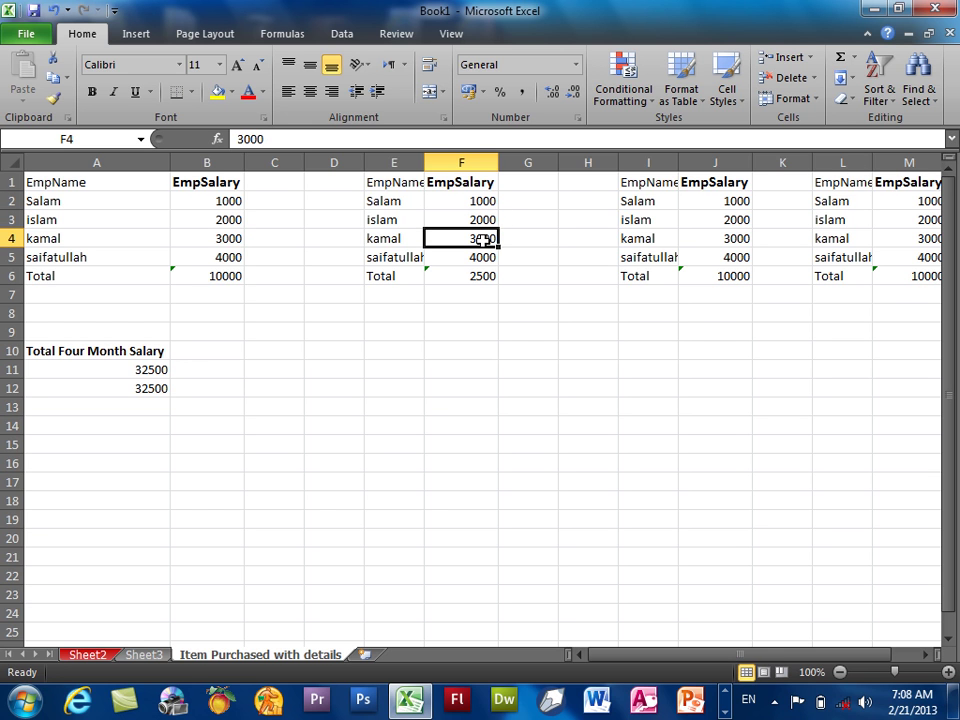
left_click(481, 255)
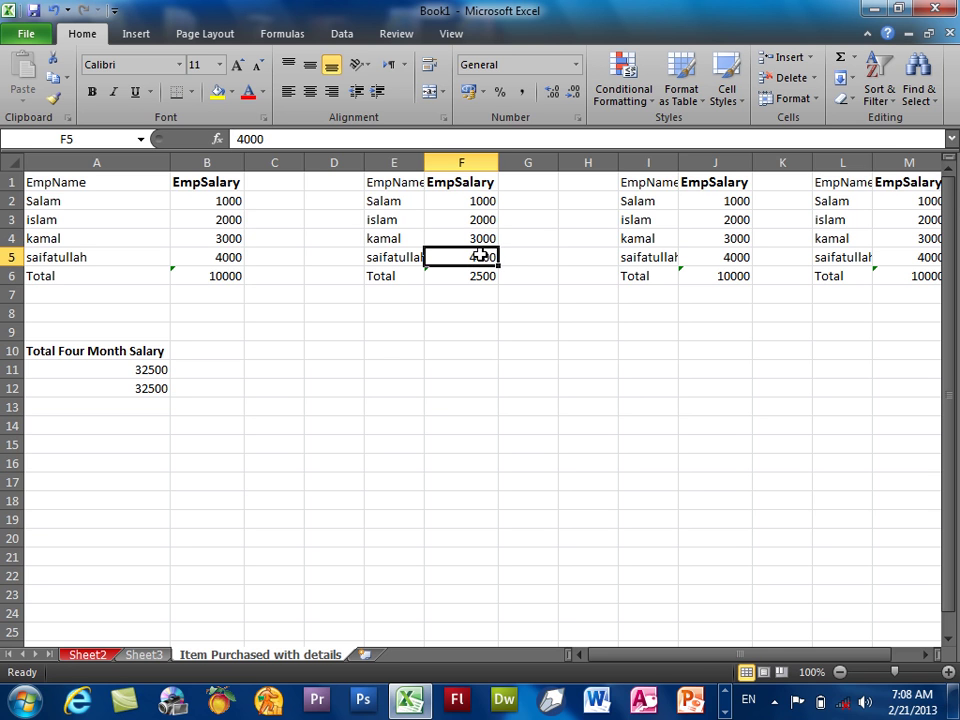
left_click_drag(483, 201, 490, 270)
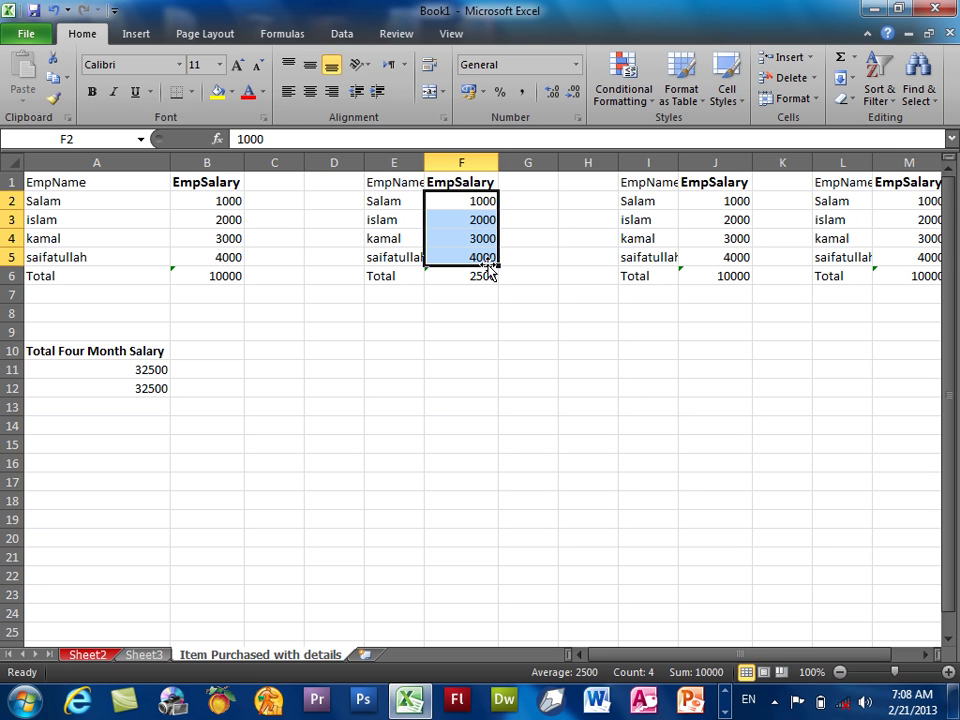
left_click(485, 277)
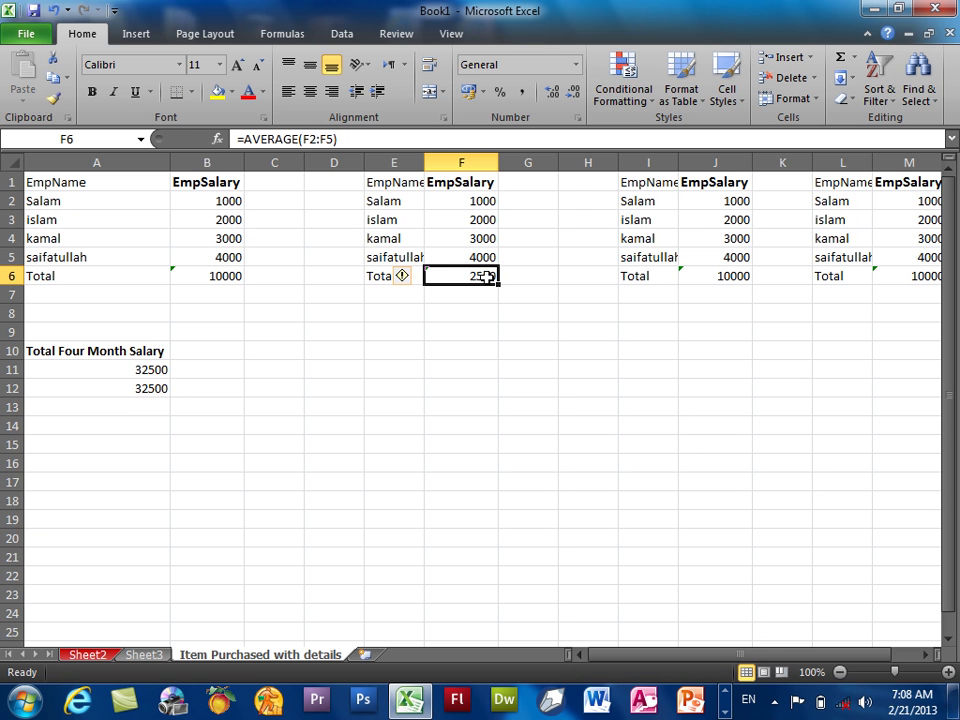
Type =average(F2:F5) in F6 for 2500, then clear it
type("=a")
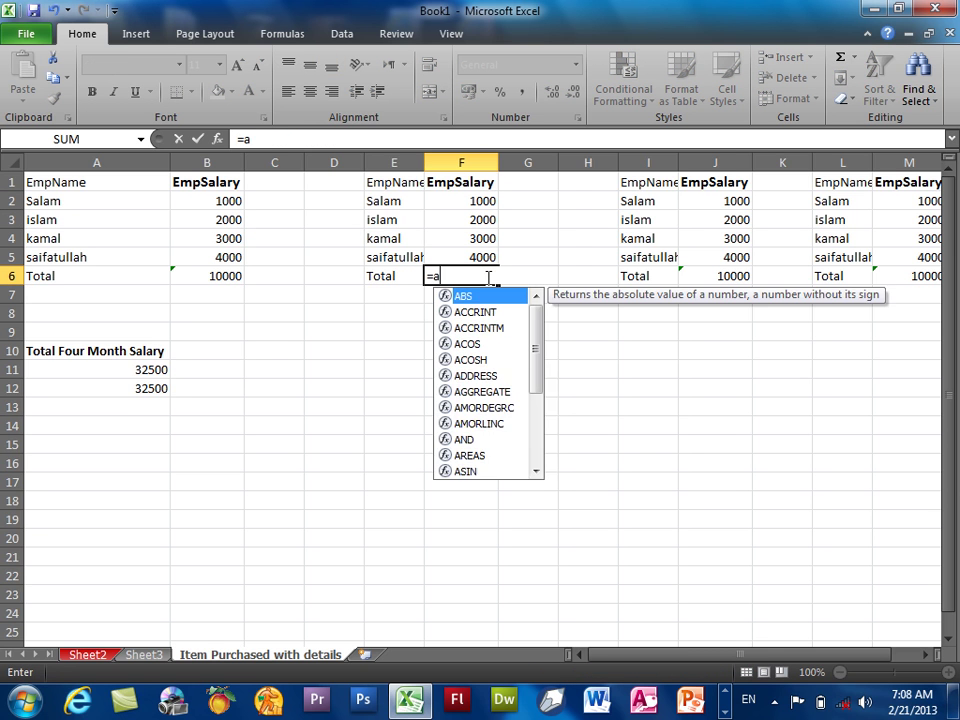
type("verage(")
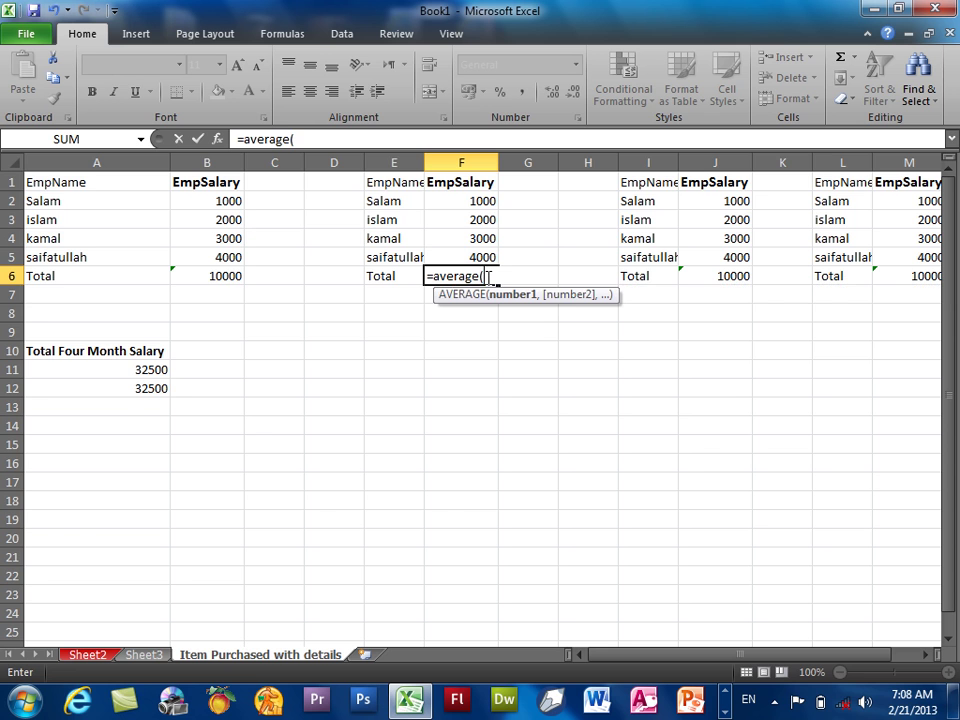
left_click_drag(465, 201, 464, 252)
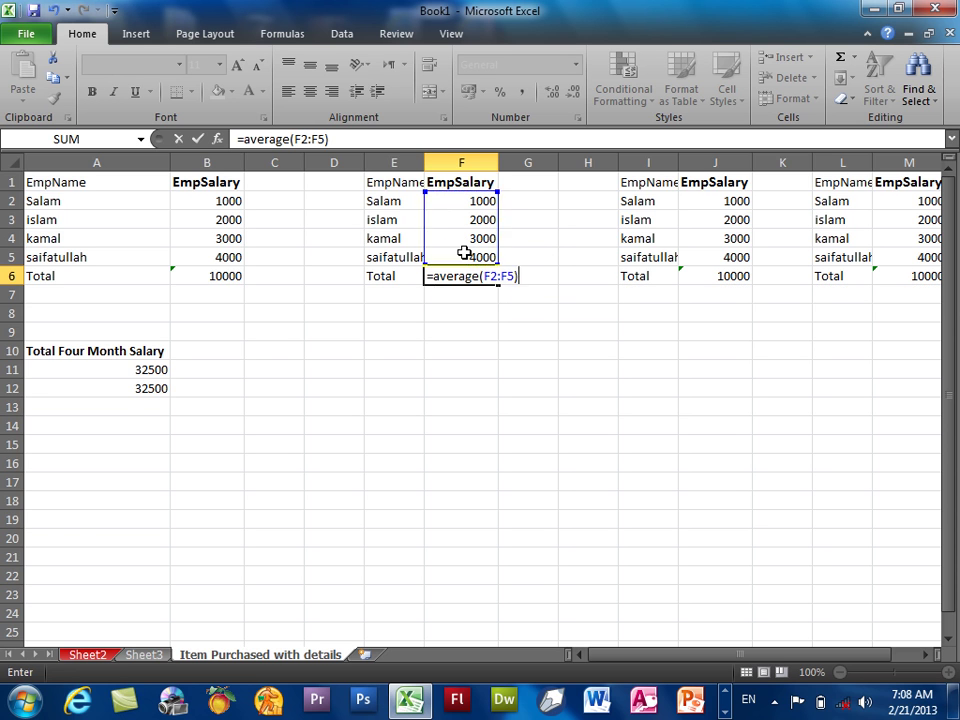
key("Return")
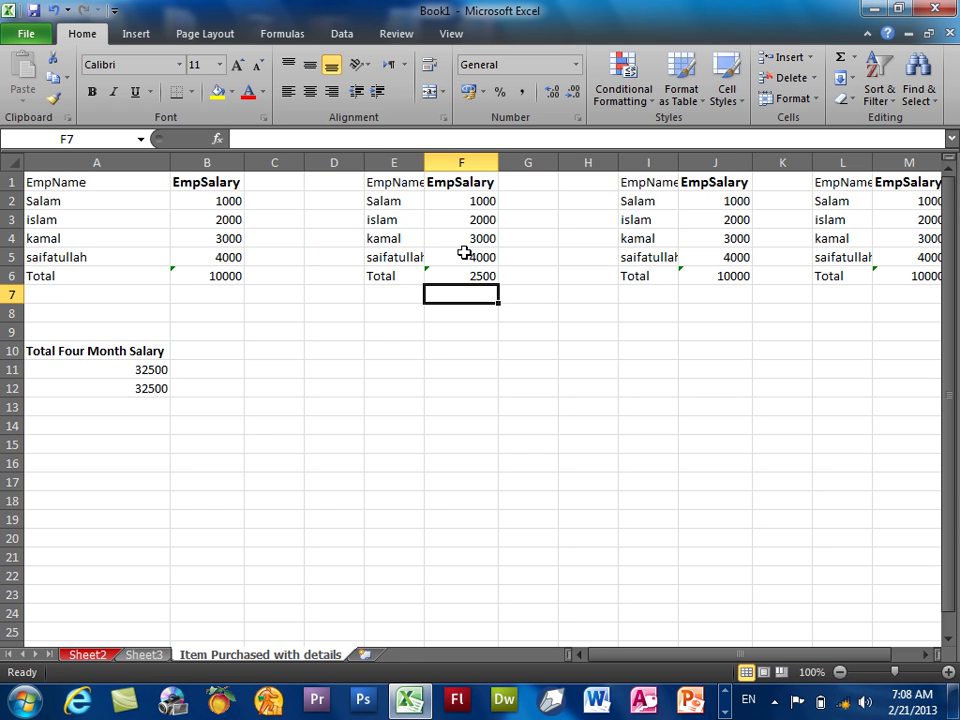
key("Up")
key("Delete")
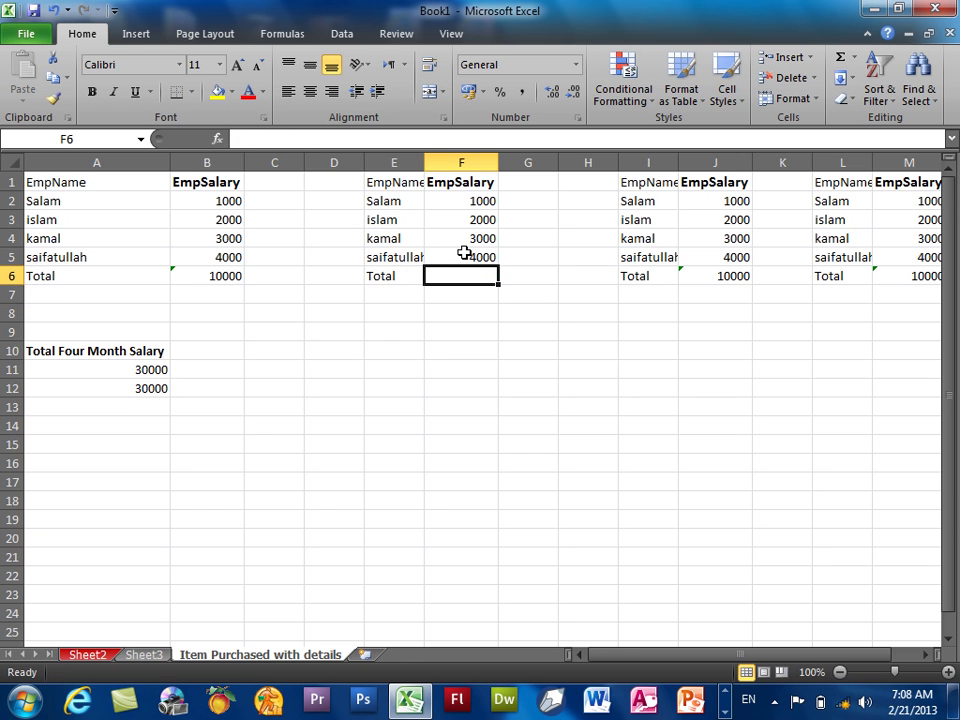
Replace it with =sum(F2:F5)/4, also 2500, and begin a new SUM in F6
type("=sum(")
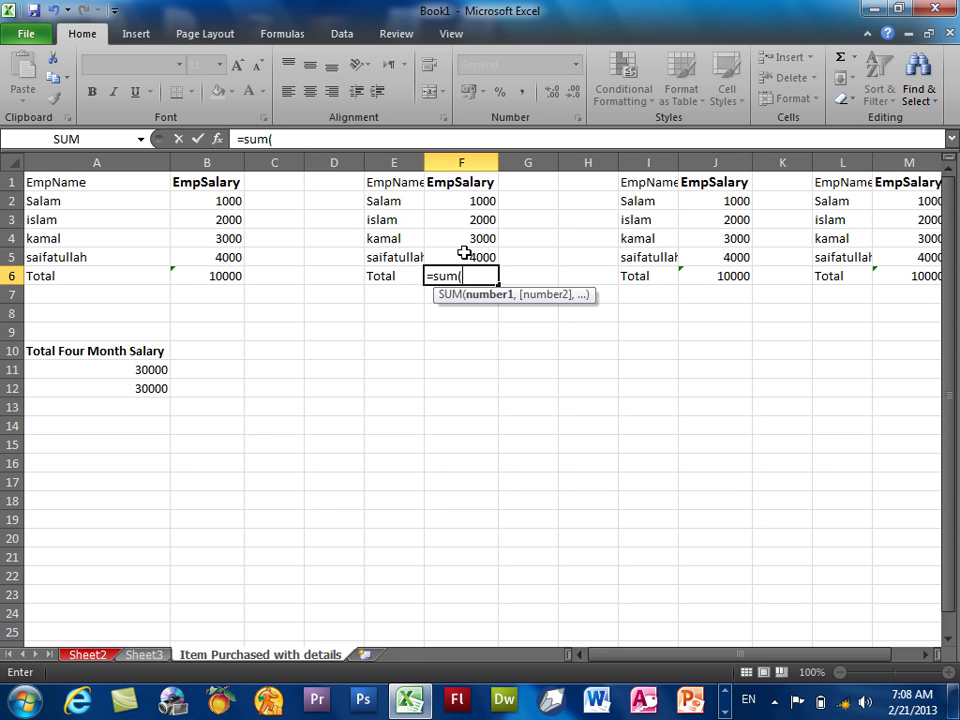
left_click_drag(467, 203, 461, 253)
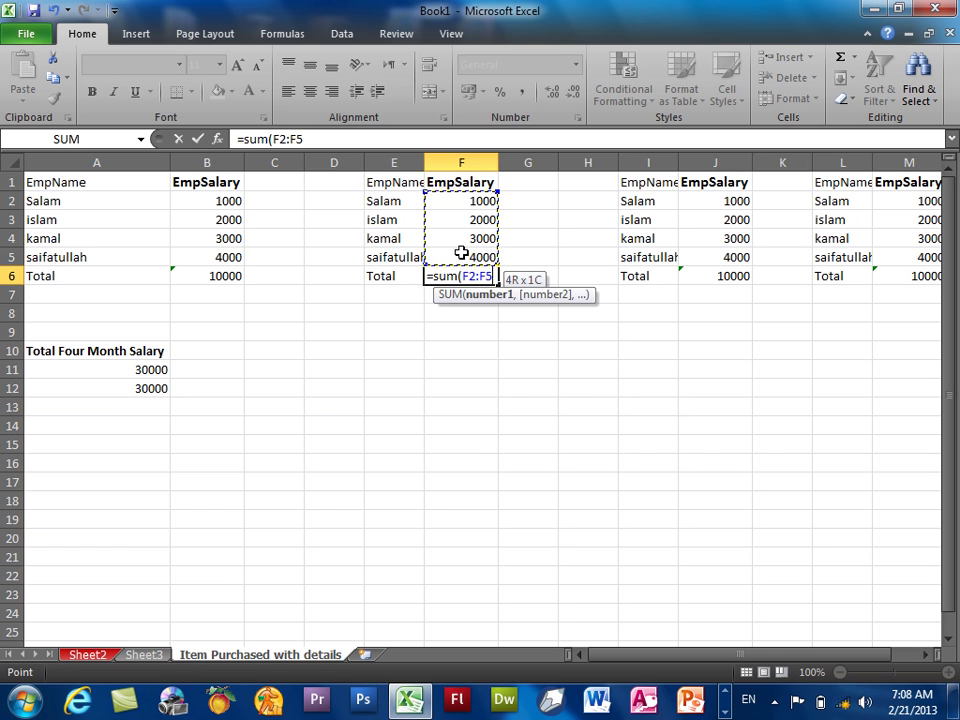
type(")/4")
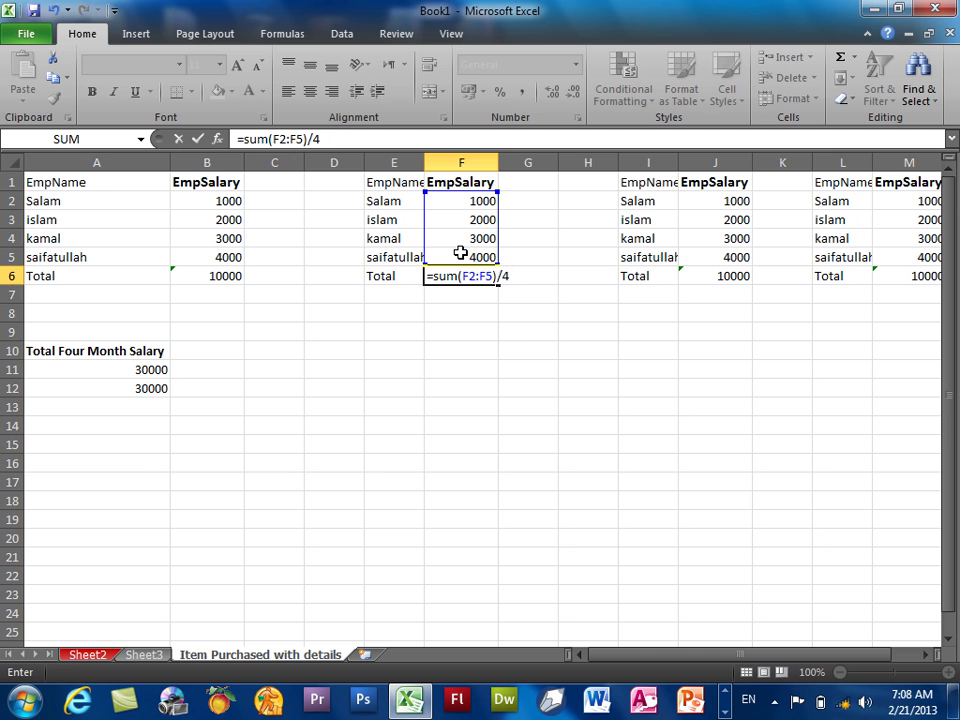
key("Return")
key("Up")
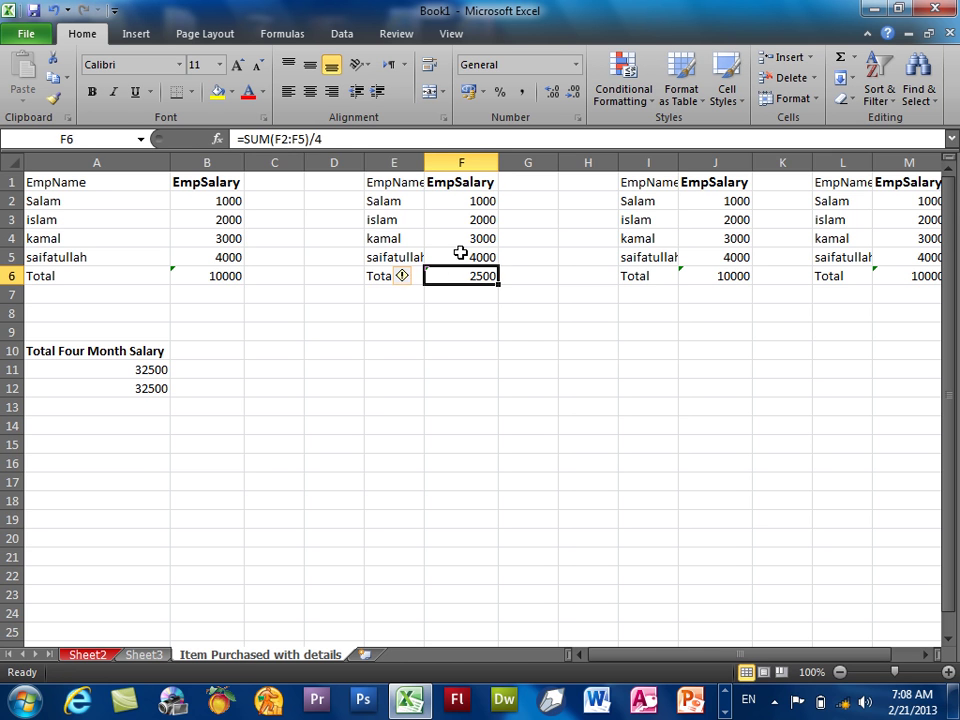
type("=sum(")
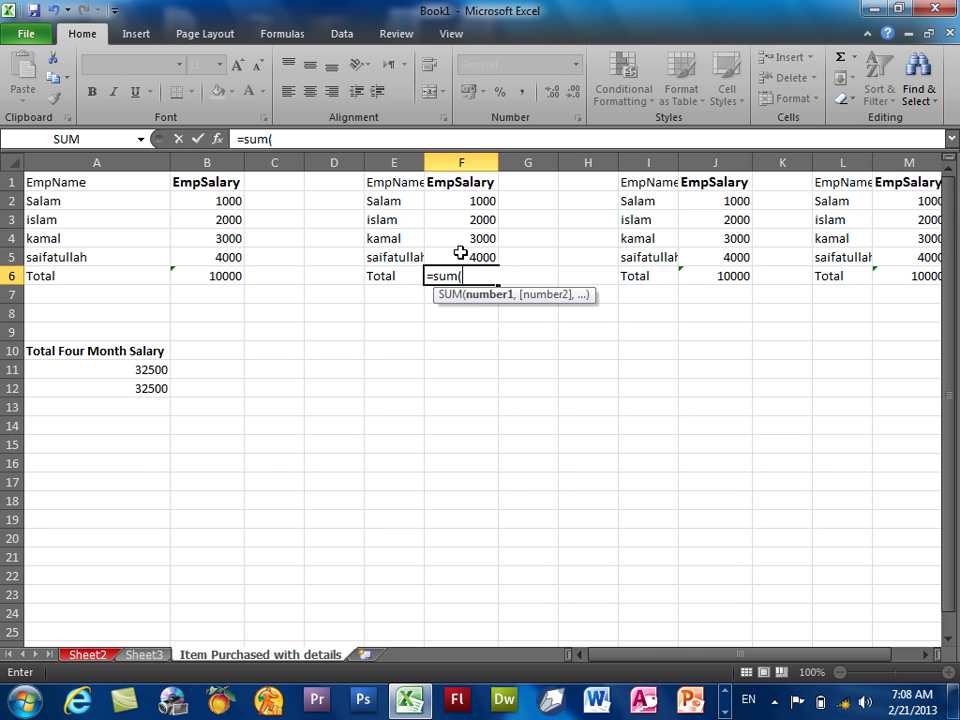
Finish =SUM(F2,F3,F4,F5)/COUNT(F2:F5) in F6 for 2500, then clear it
left_click(480, 200)
type(",")
left_click(474, 217)
type(",")
left_click(472, 238)
type(",")
left_click(468, 254)
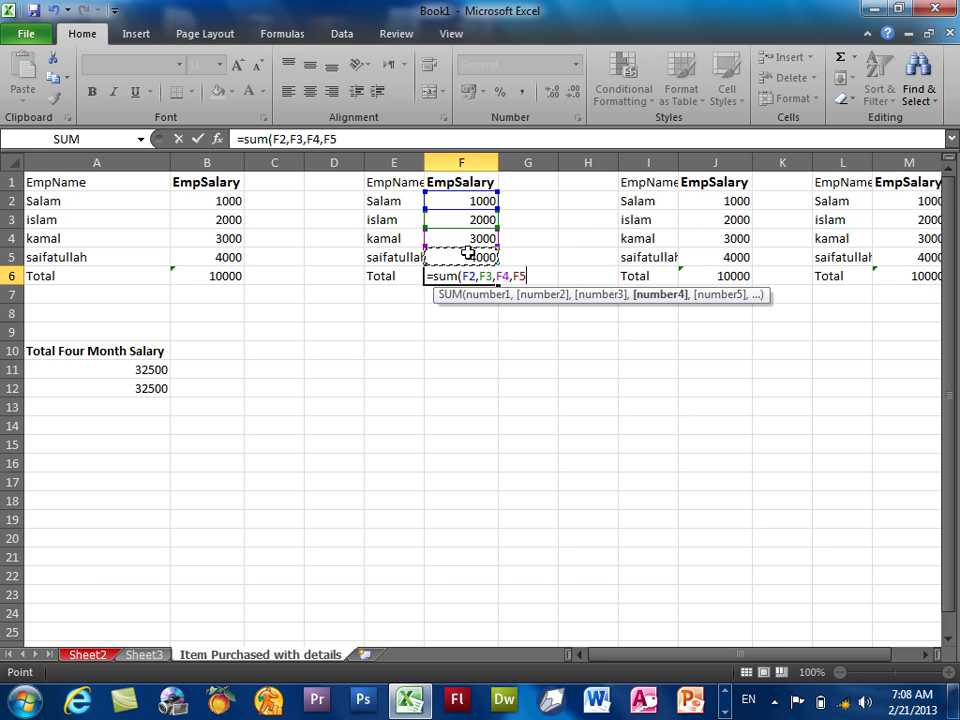
type(")/")
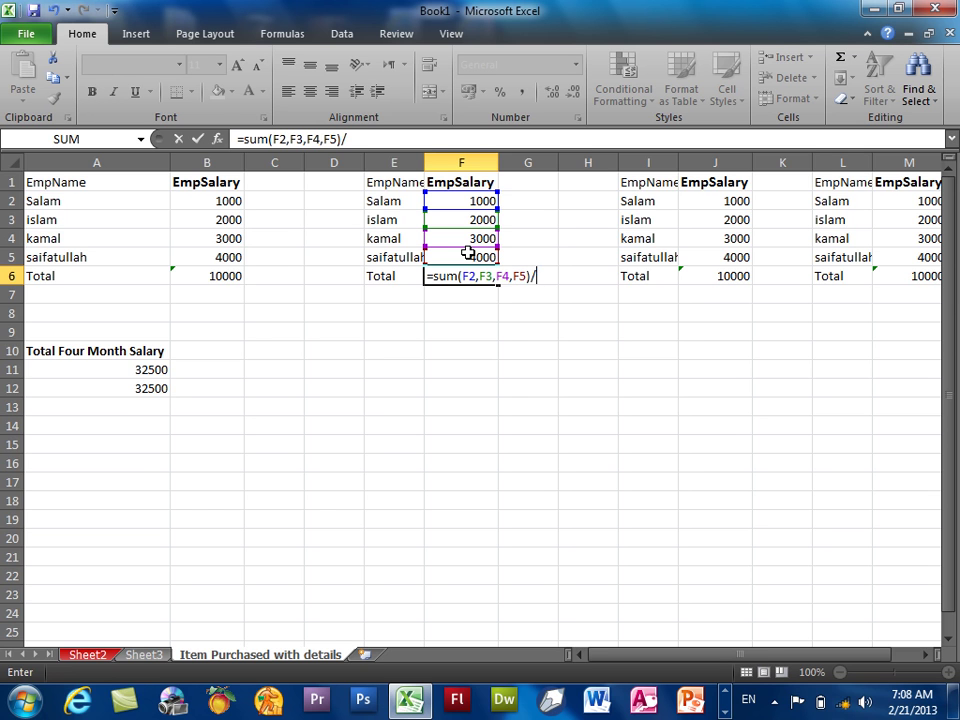
type("count(")
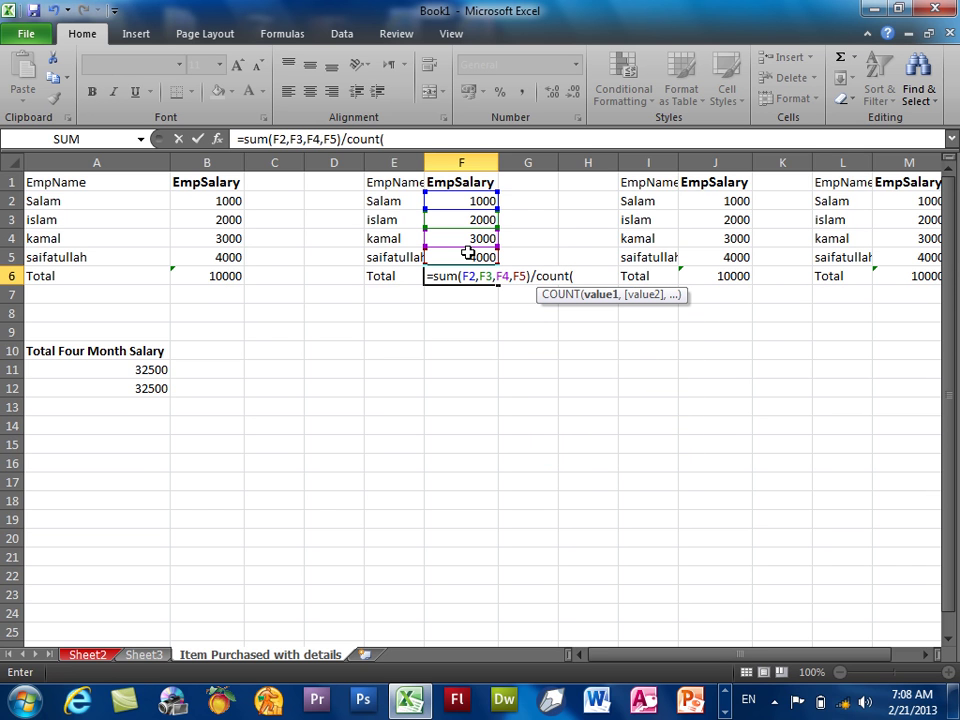
left_click_drag(480, 203, 475, 258)
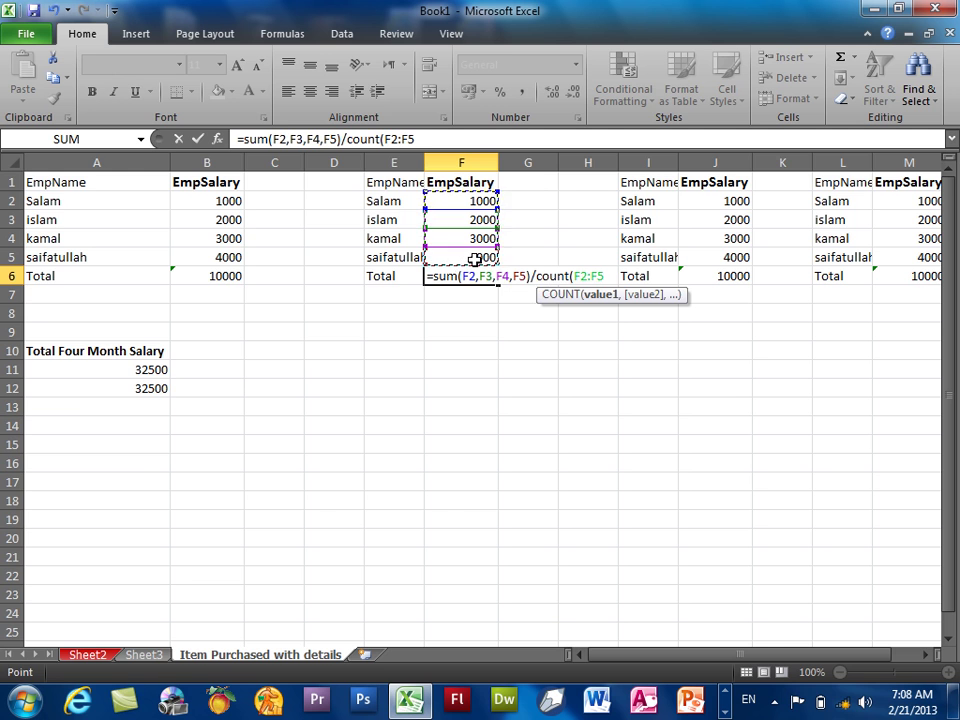
type(")")
key("Return")
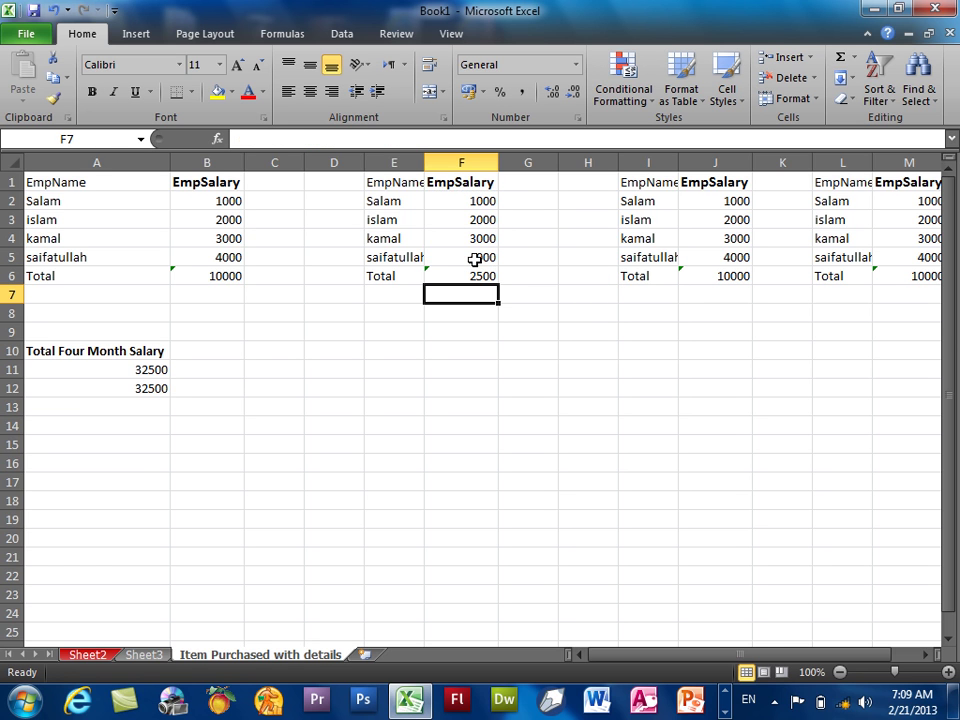
key("Up")
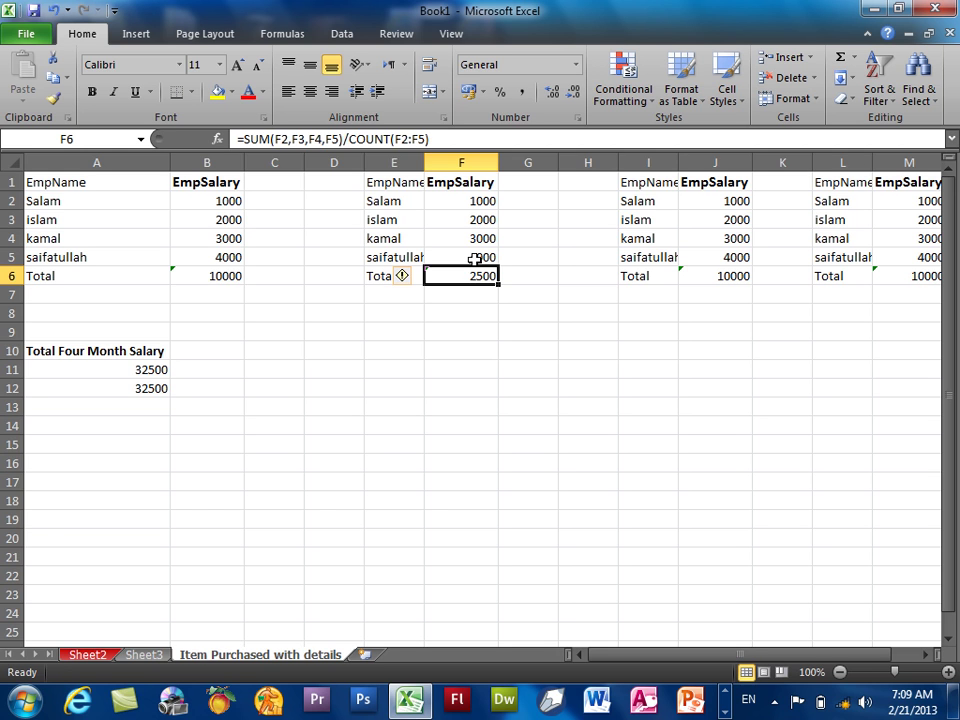
key("Delete")
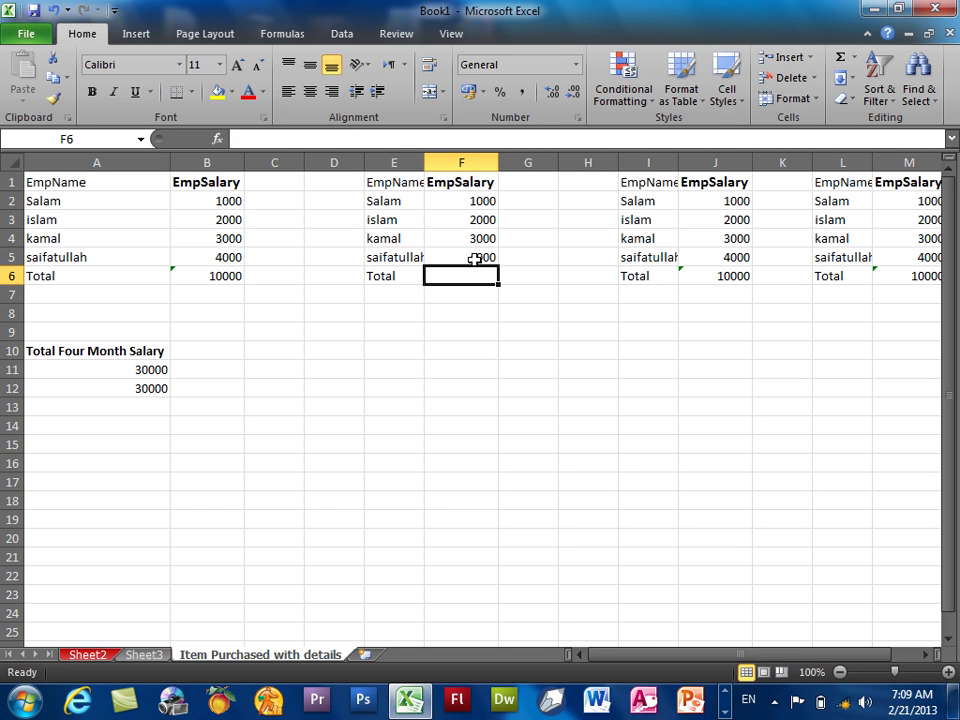
Autofit column E to fit the longest name
left_click(855, 57)
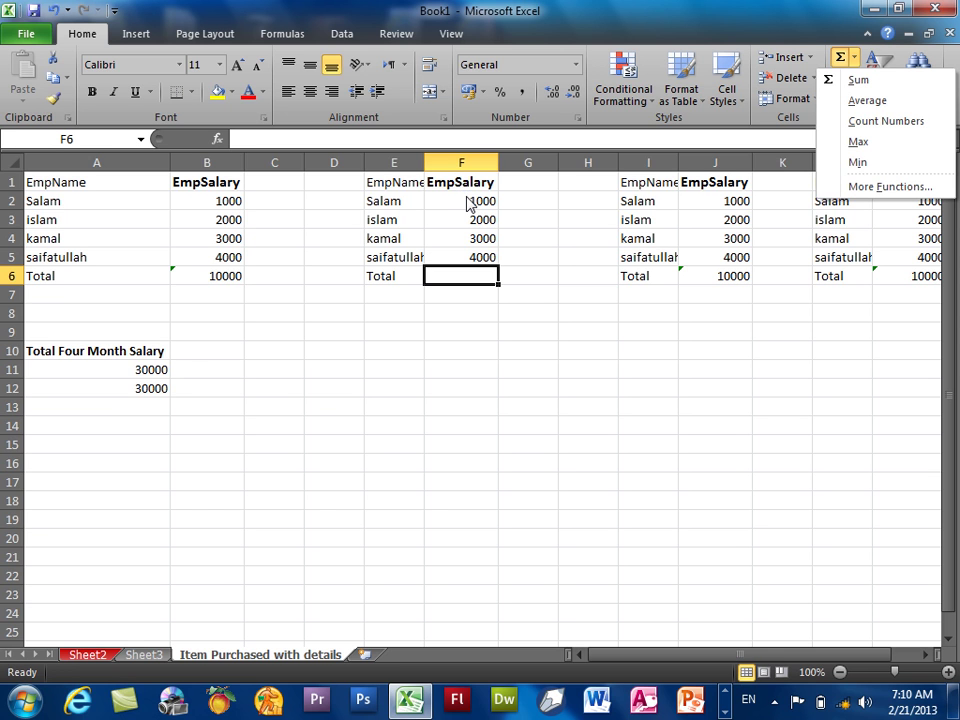
left_click(426, 165)
double_click(425, 162)
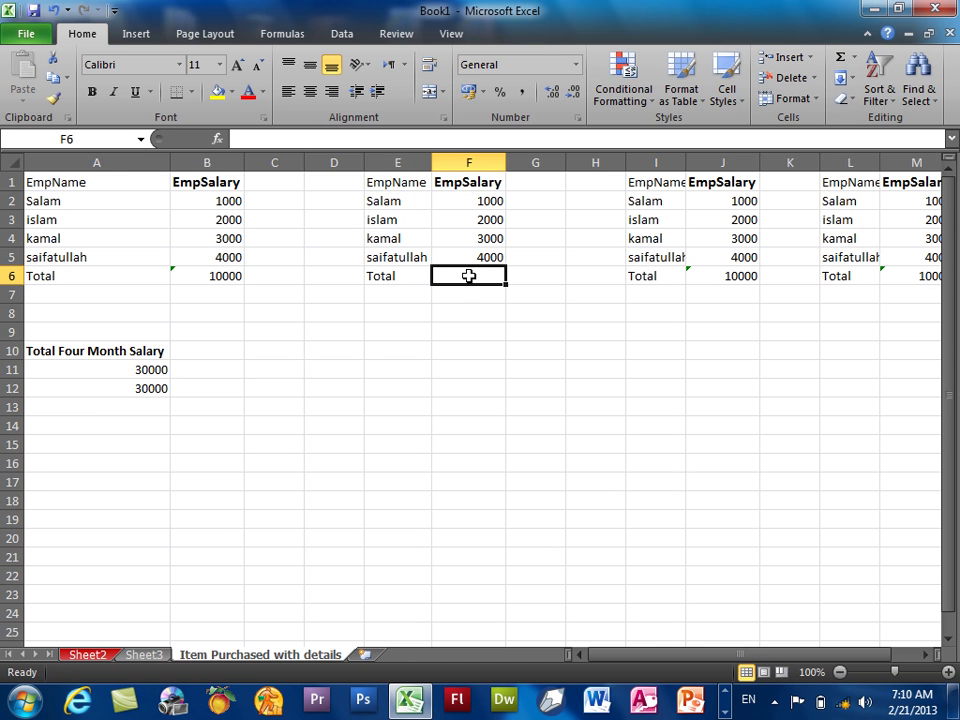
Try AutoSum Count Numbers on F2:F5 in F6, then clear it
left_click(855, 58)
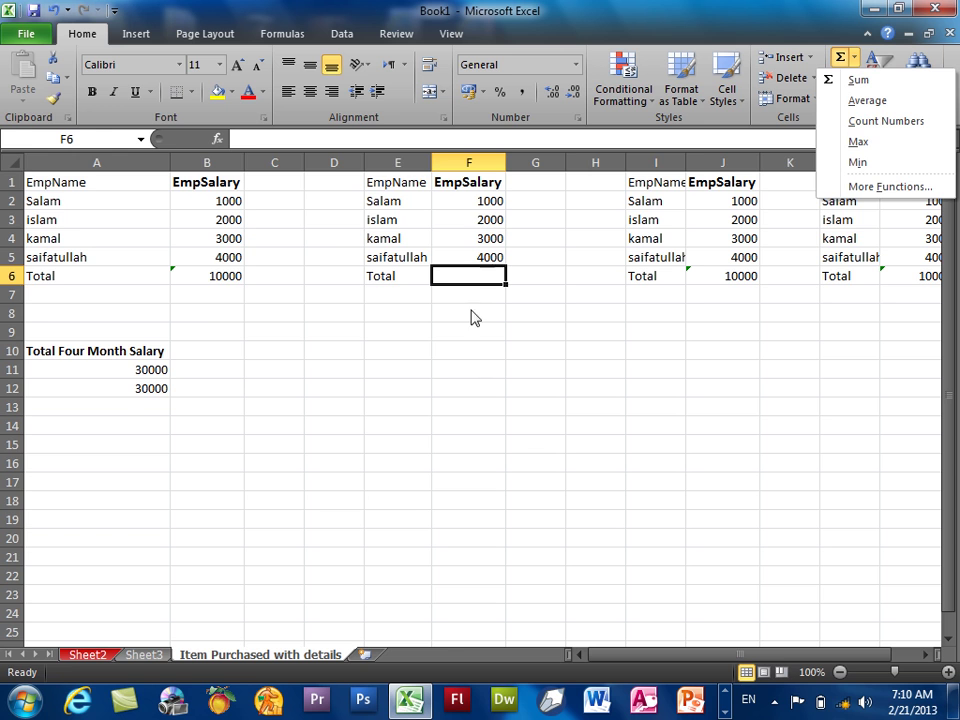
left_click(870, 129)
key("Return")
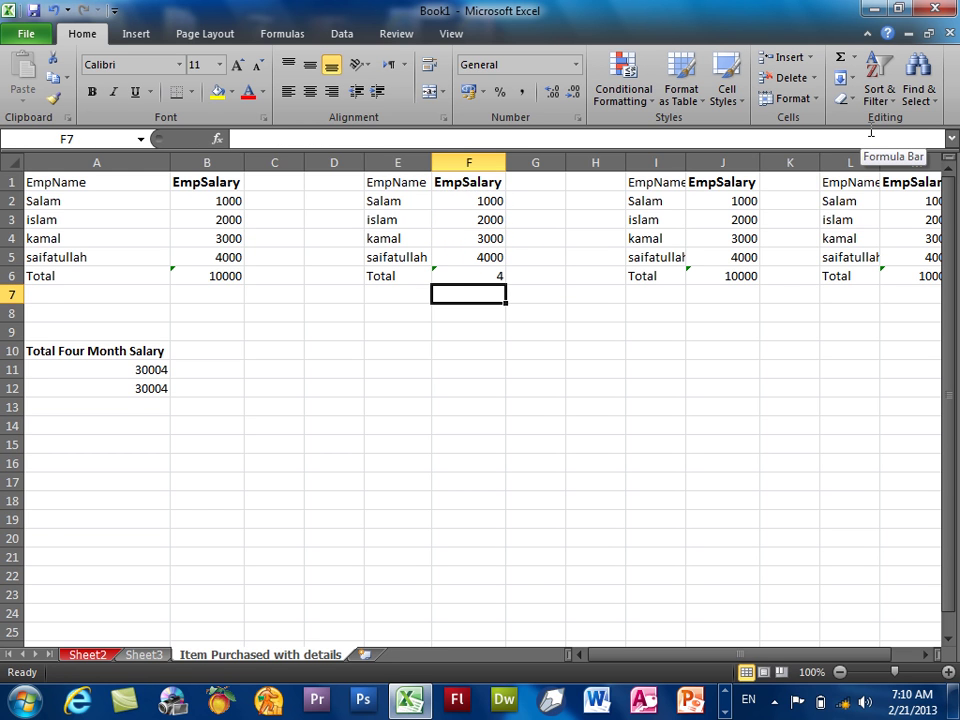
key("Up")
key("Delete")
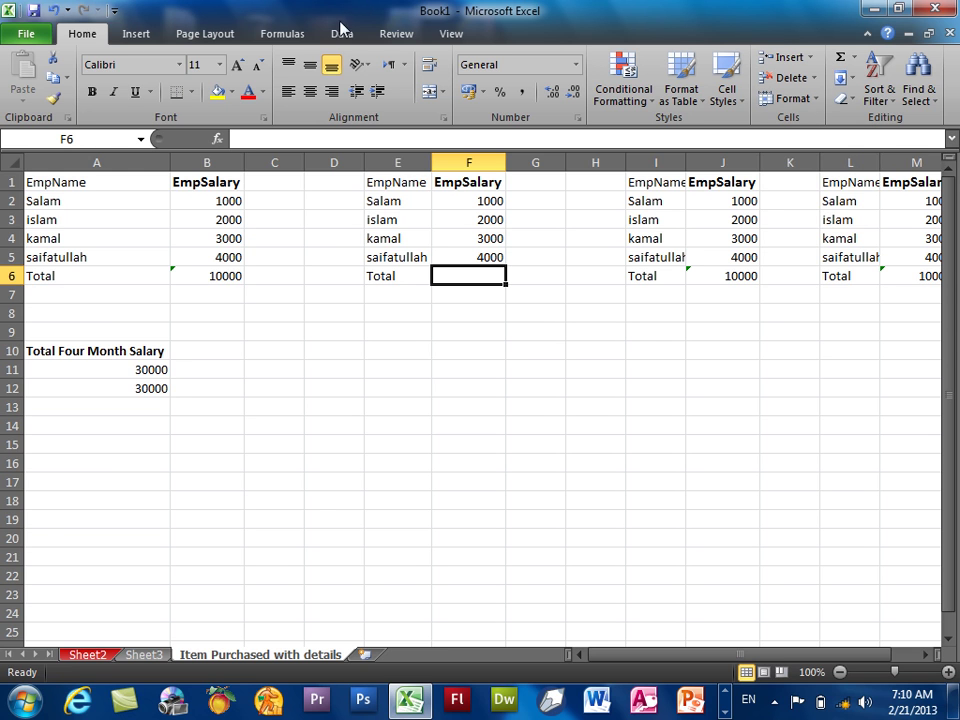
Try AutoSum Max on F2:F5 in F6, then clear it
left_click(854, 60)
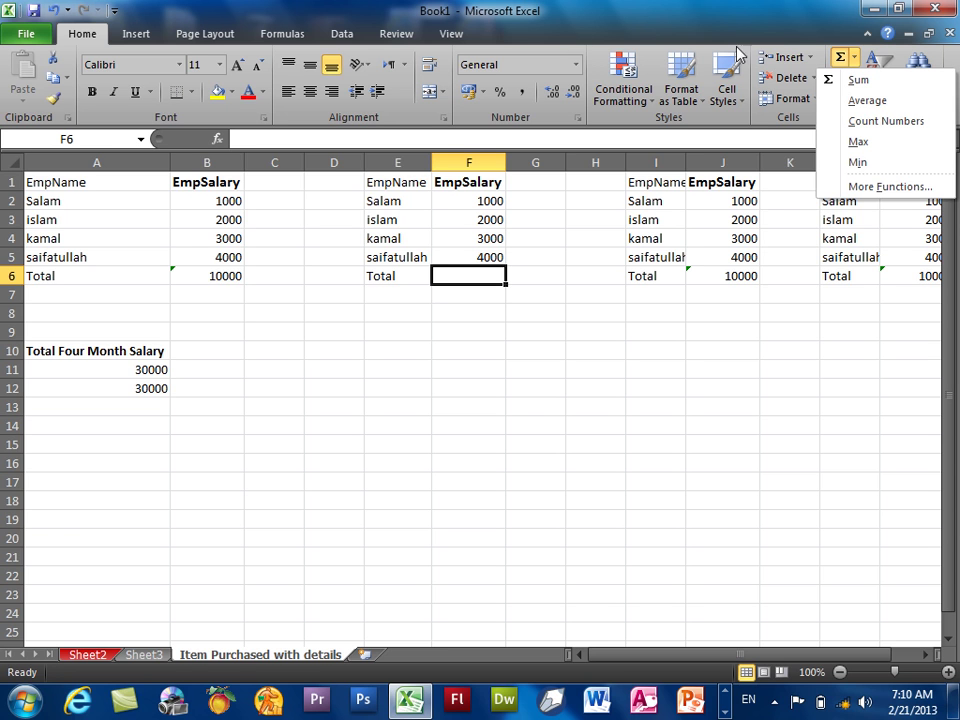
left_click(876, 145)
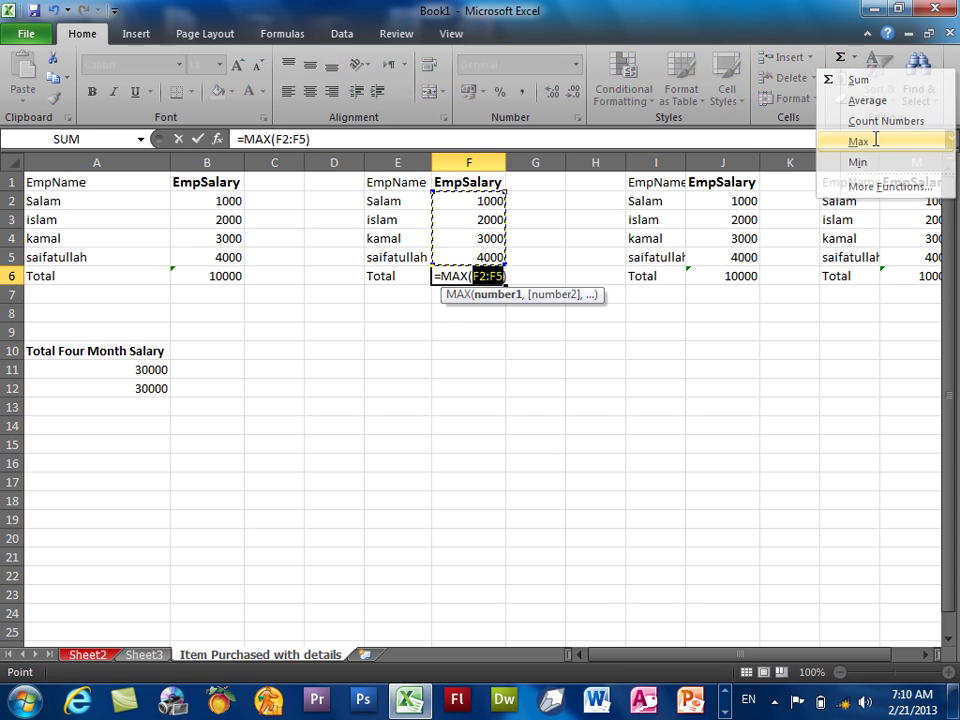
key("Return")
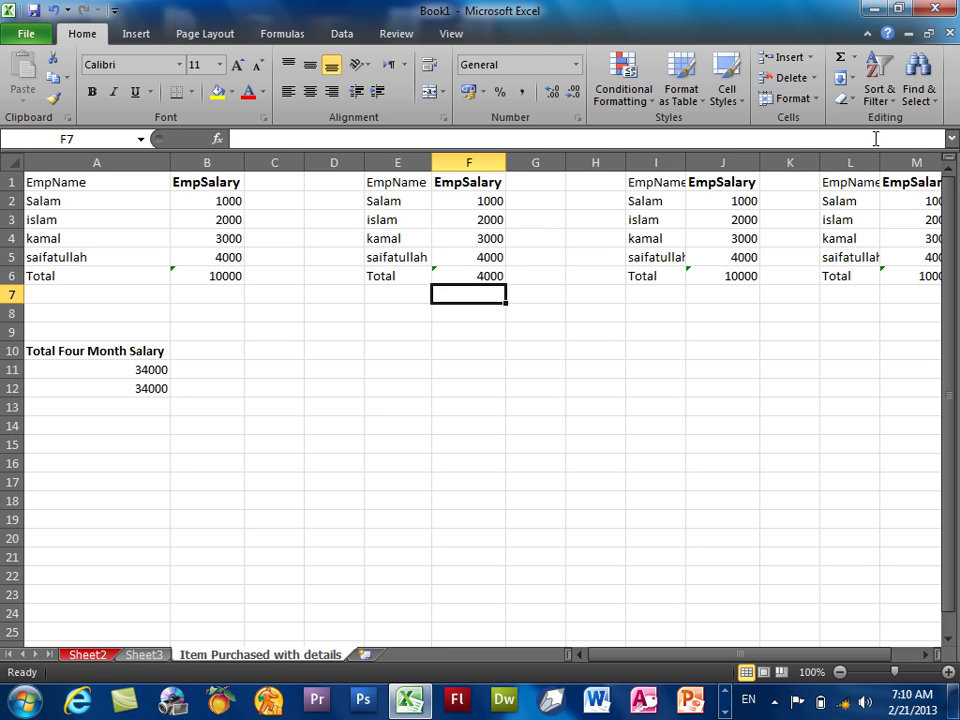
key("Up")
key("Delete")
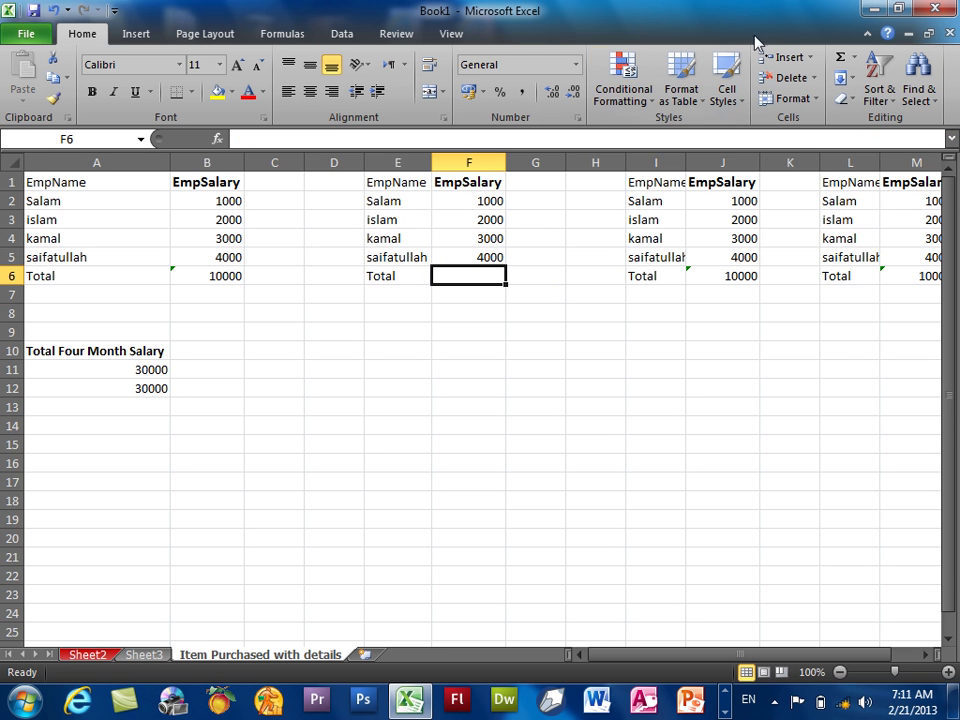
Try AutoSum Min on F2:F5 in F6, showing 1000, then clear it
left_click(855, 57)
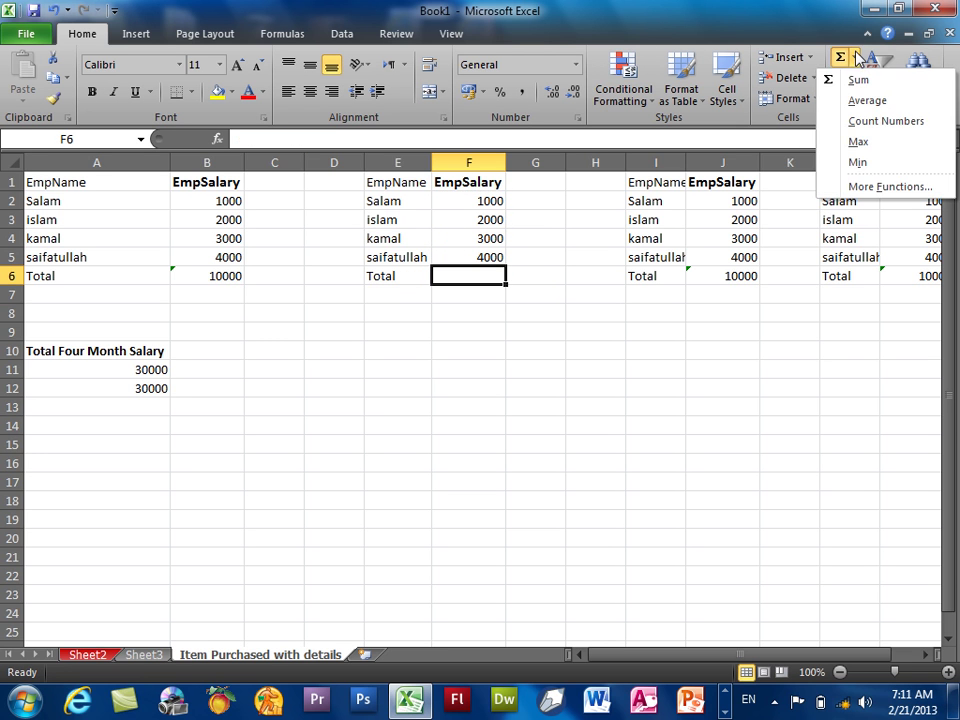
left_click(857, 163)
key("Return")
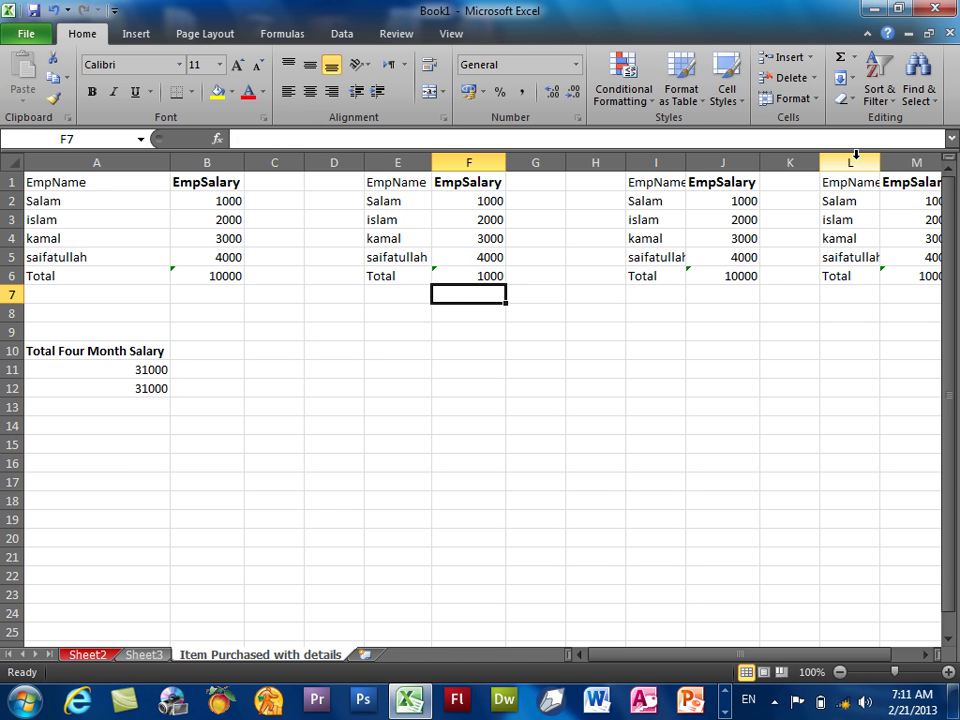
key("Up")
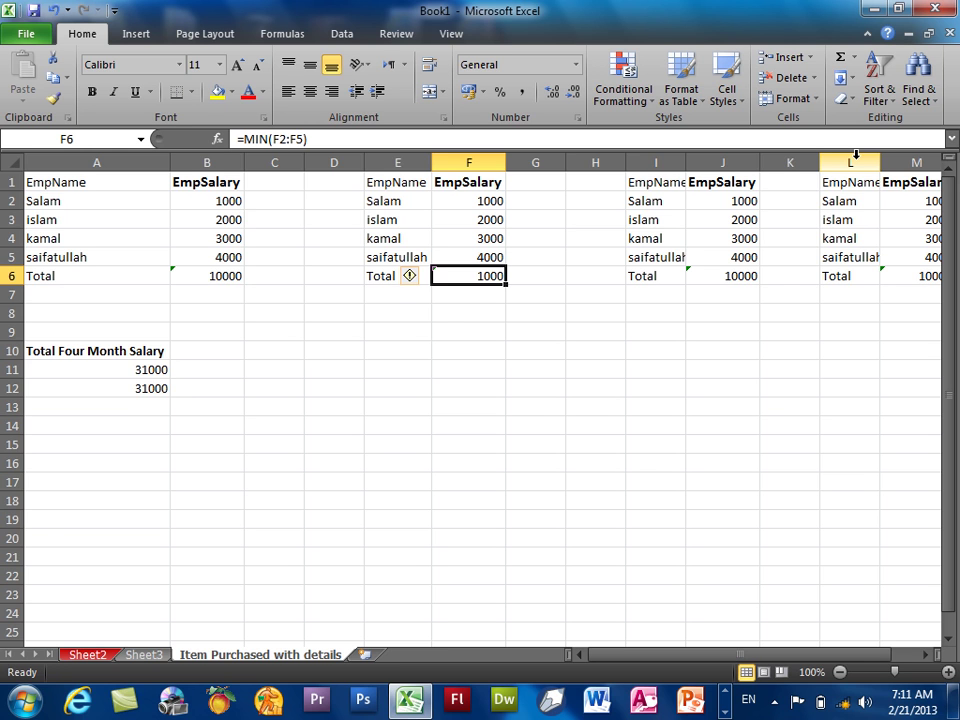
key("Delete")
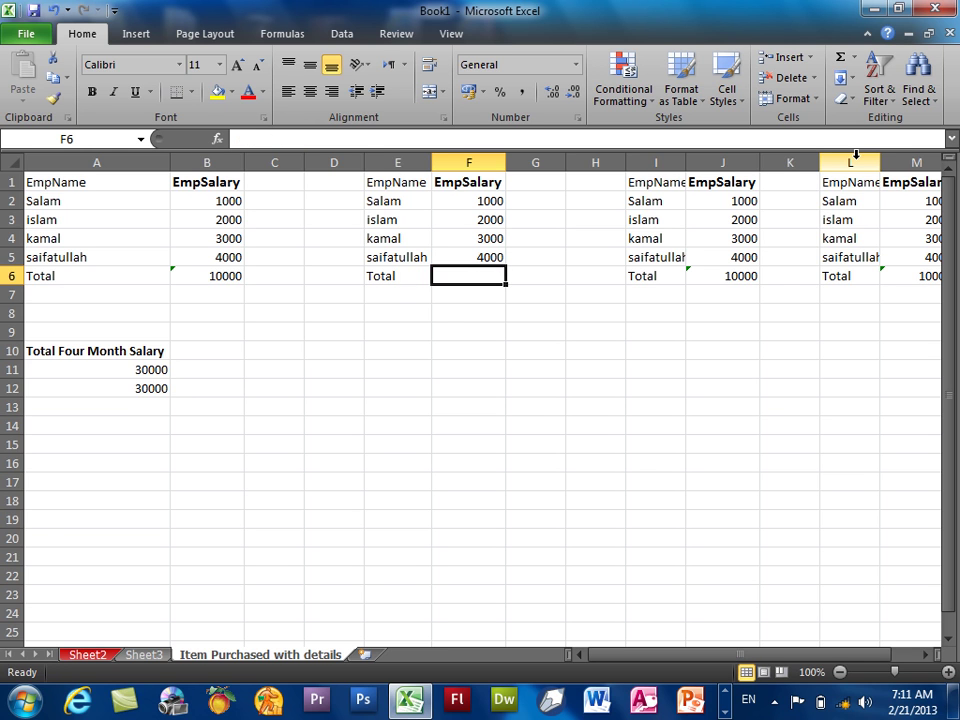
left_click(855, 58)
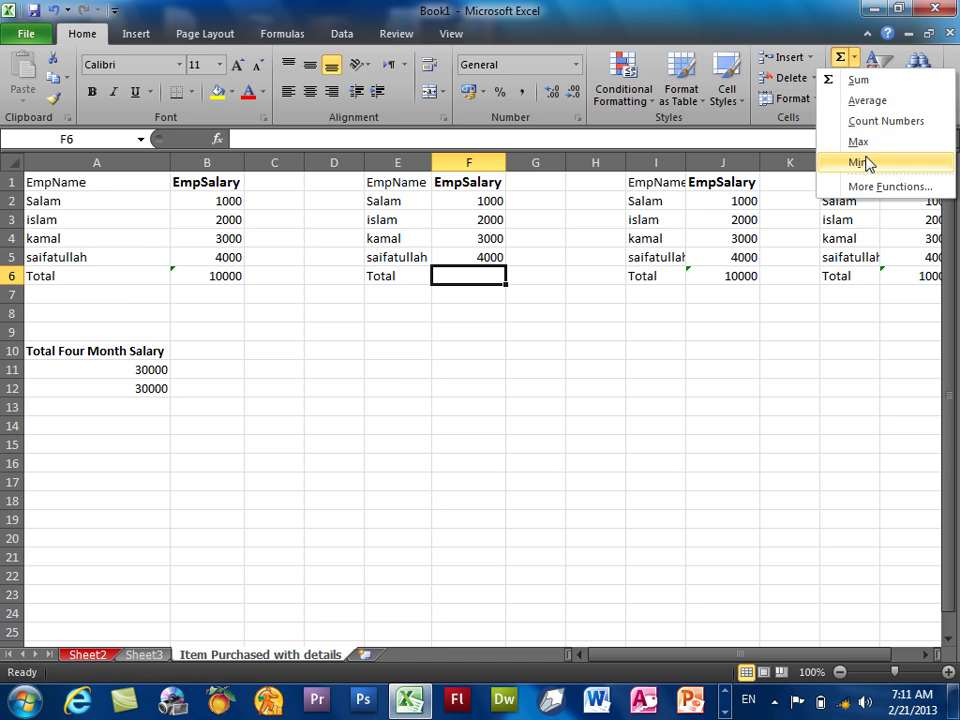
left_click(885, 187)
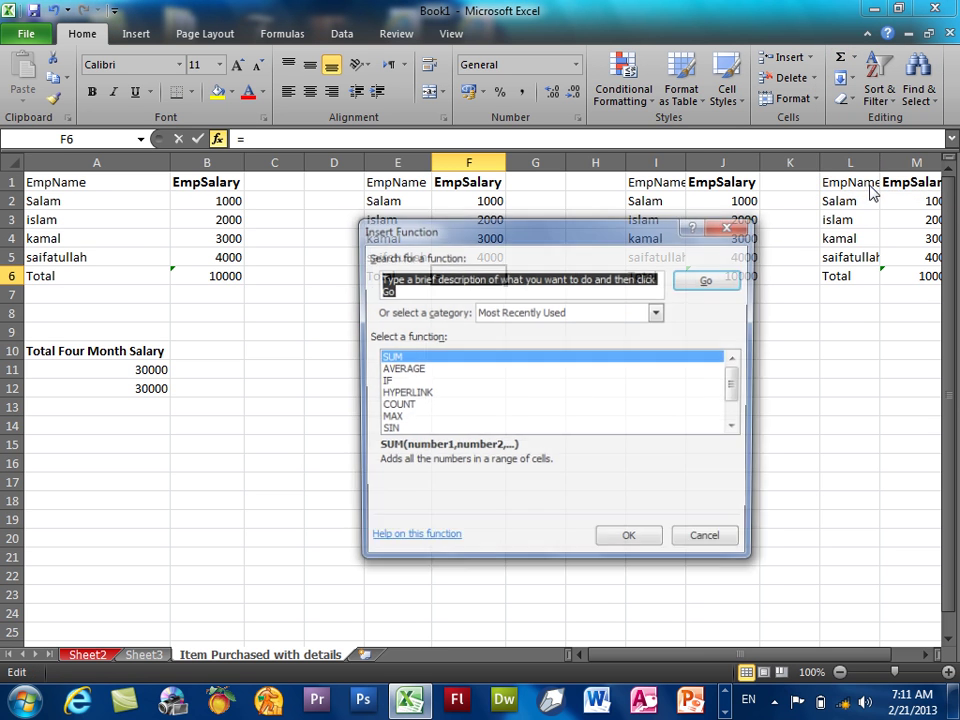
left_click(658, 313)
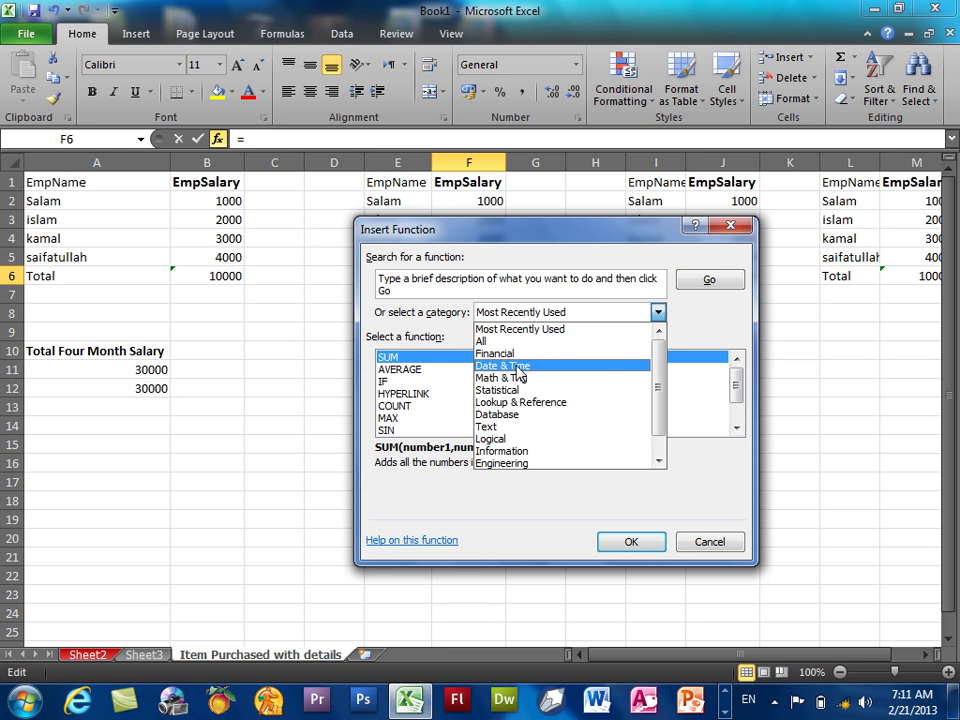
left_click(730, 232)
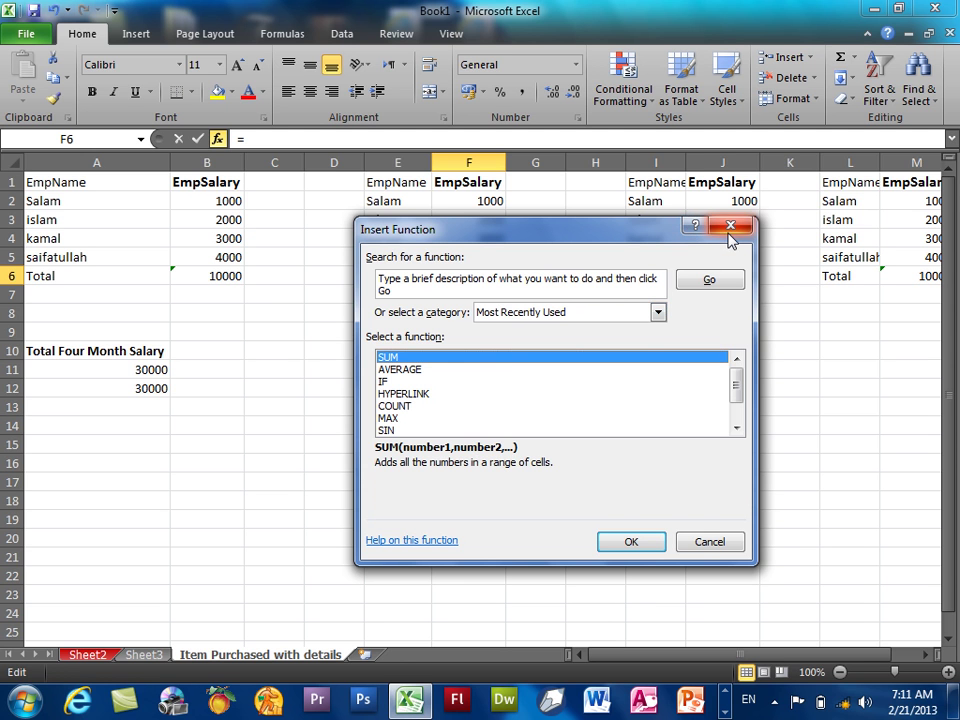
left_click(730, 232)
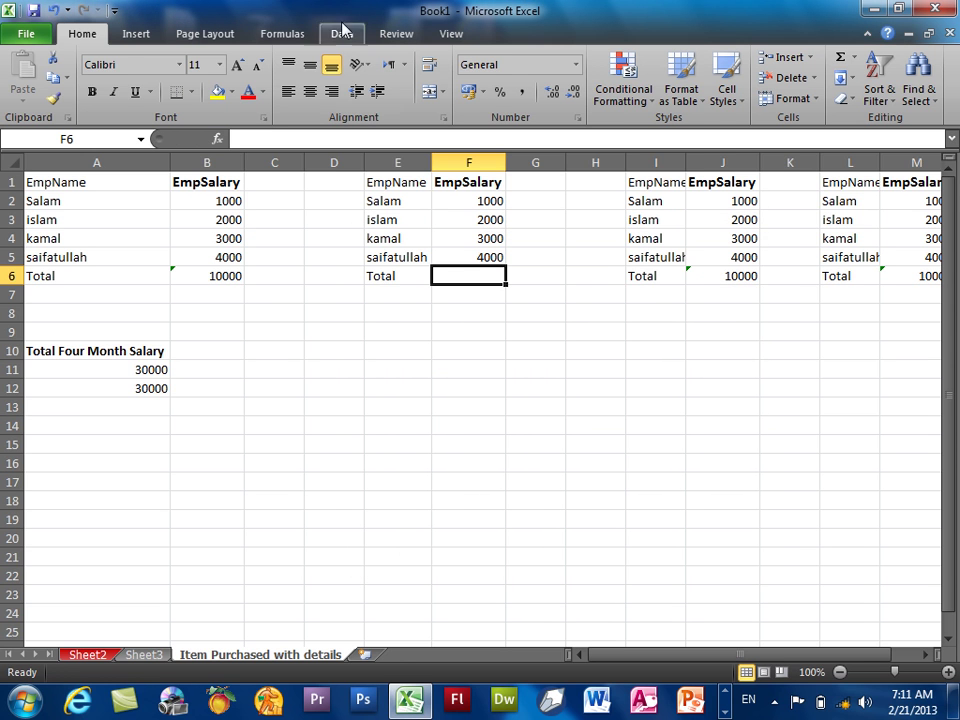
Switch to Formulas and browse the AutoSum, Logical, Text and Date & Time function lists
left_click(276, 32)
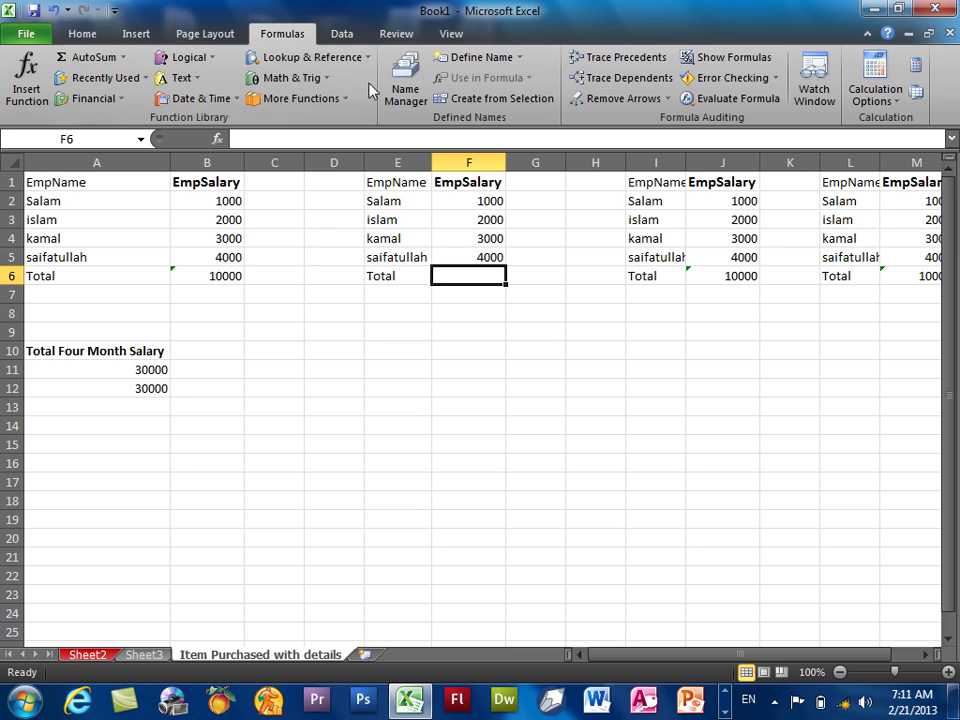
left_click(123, 59)
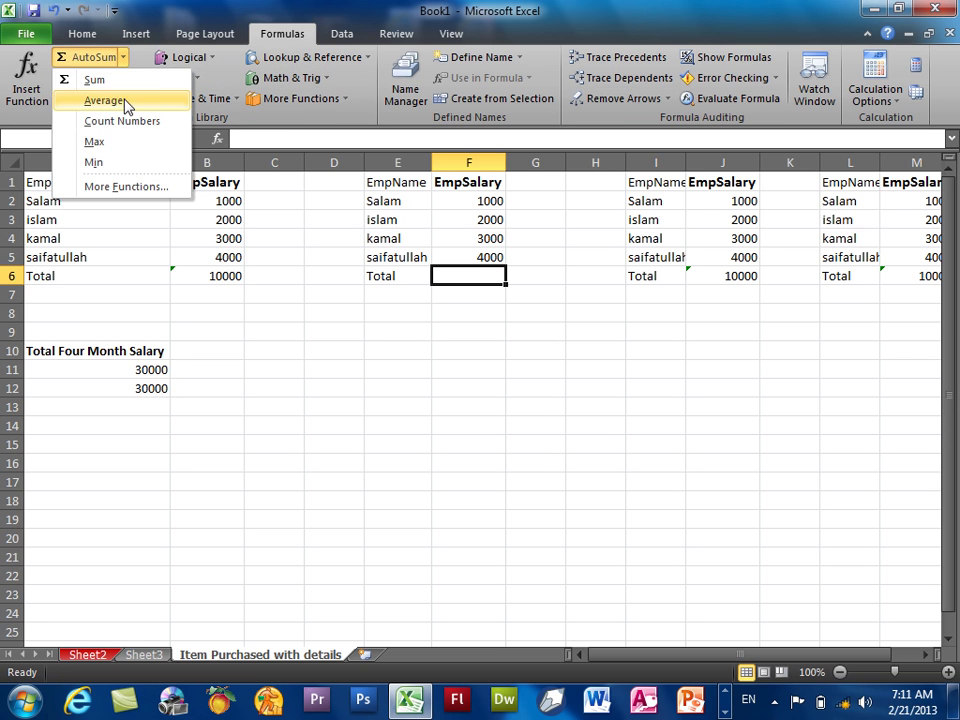
left_click(182, 7)
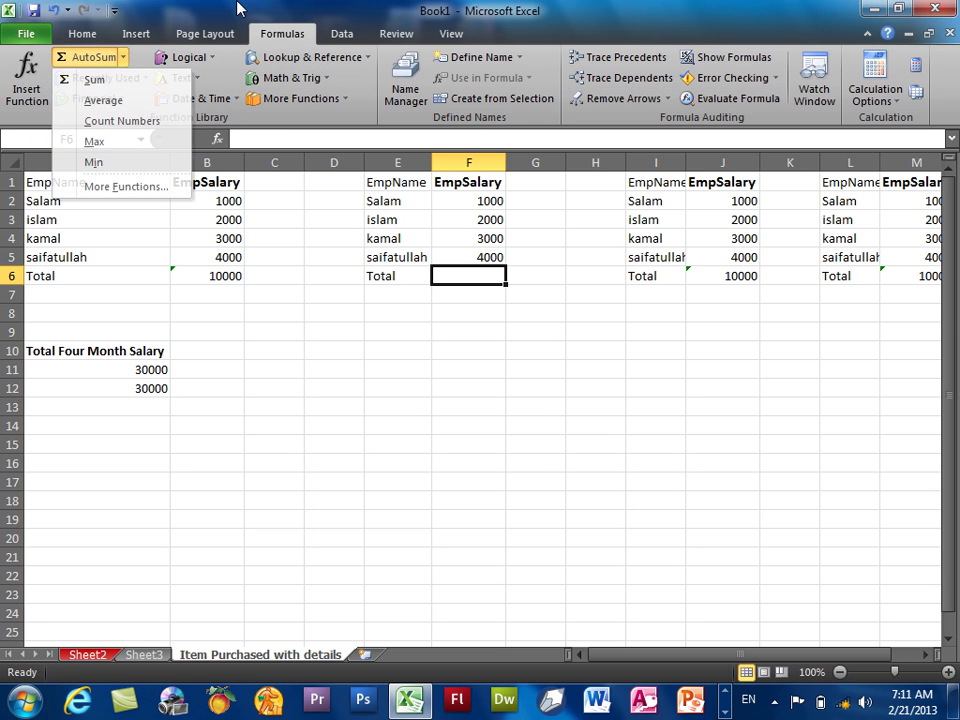
left_click(186, 58)
left_click(205, 97)
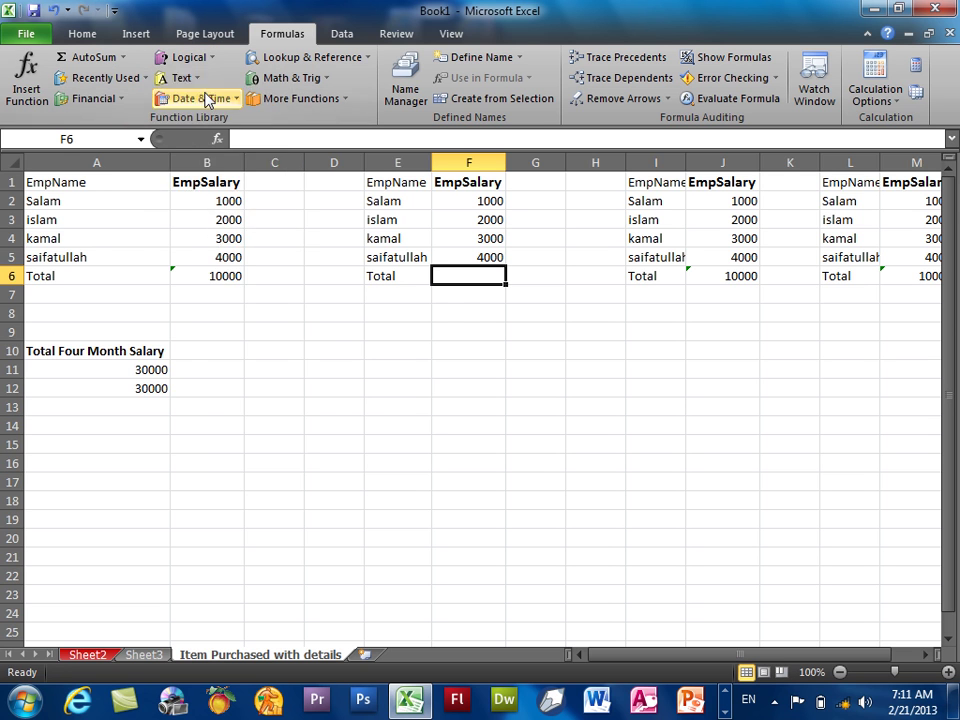
left_click(182, 77)
left_click(215, 96)
left_click(219, 97)
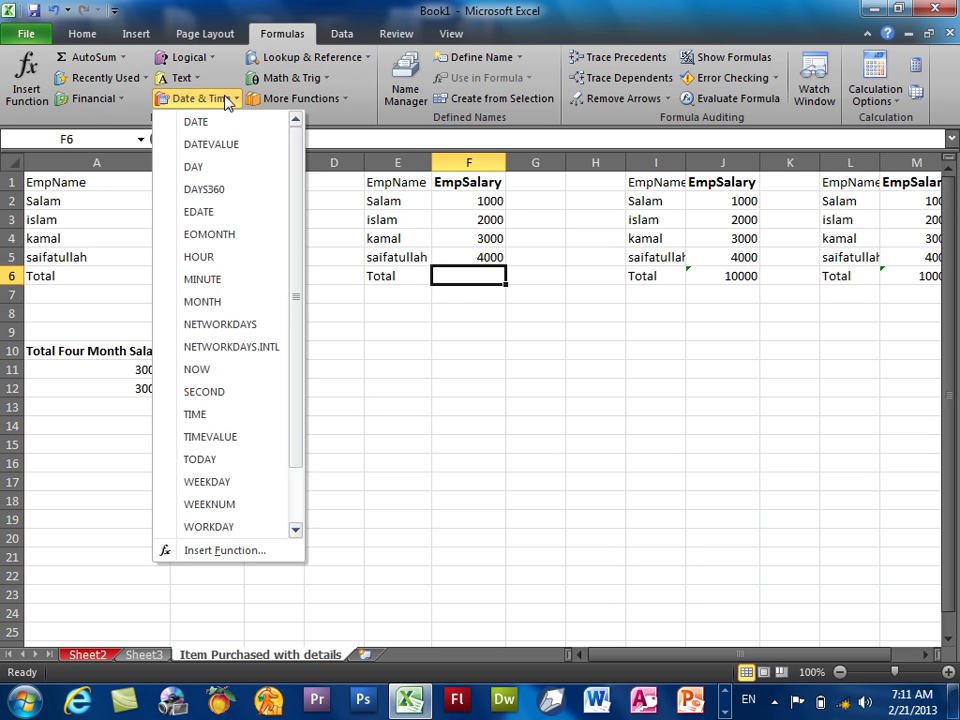
left_click(240, 24)
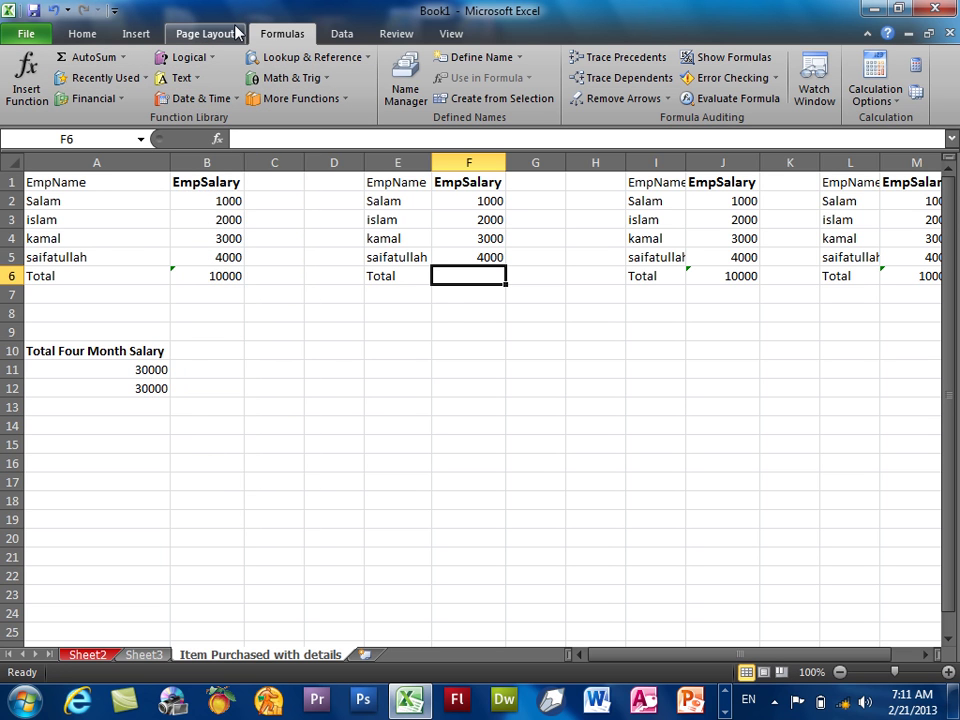
Type 'asad' in F9 and fill it down through F18 with Fill > Down
left_click(90, 34)
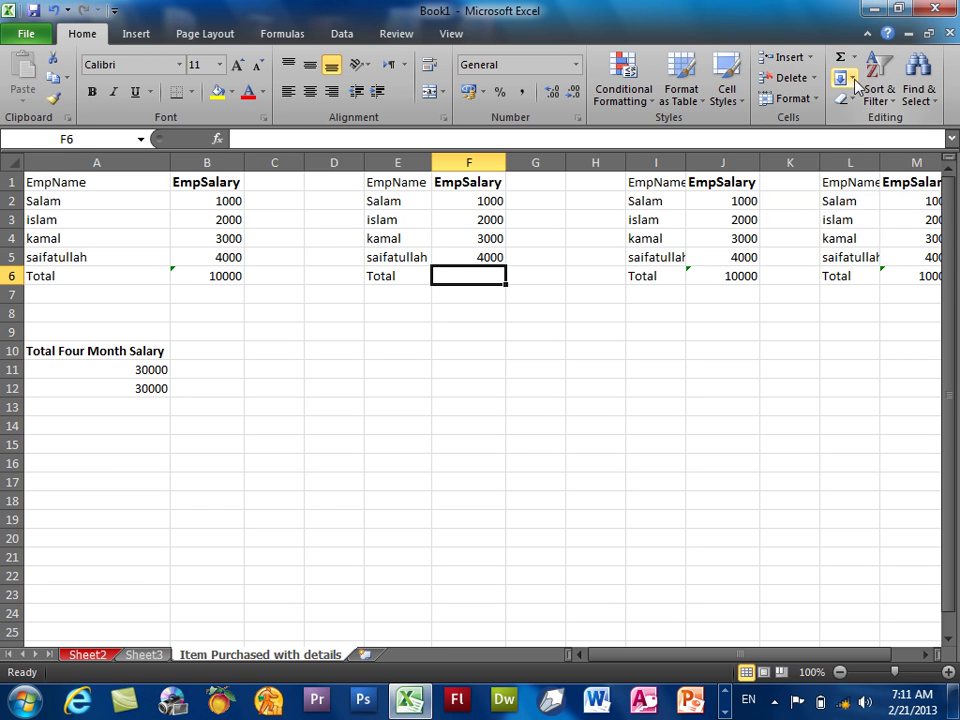
left_click(852, 80)
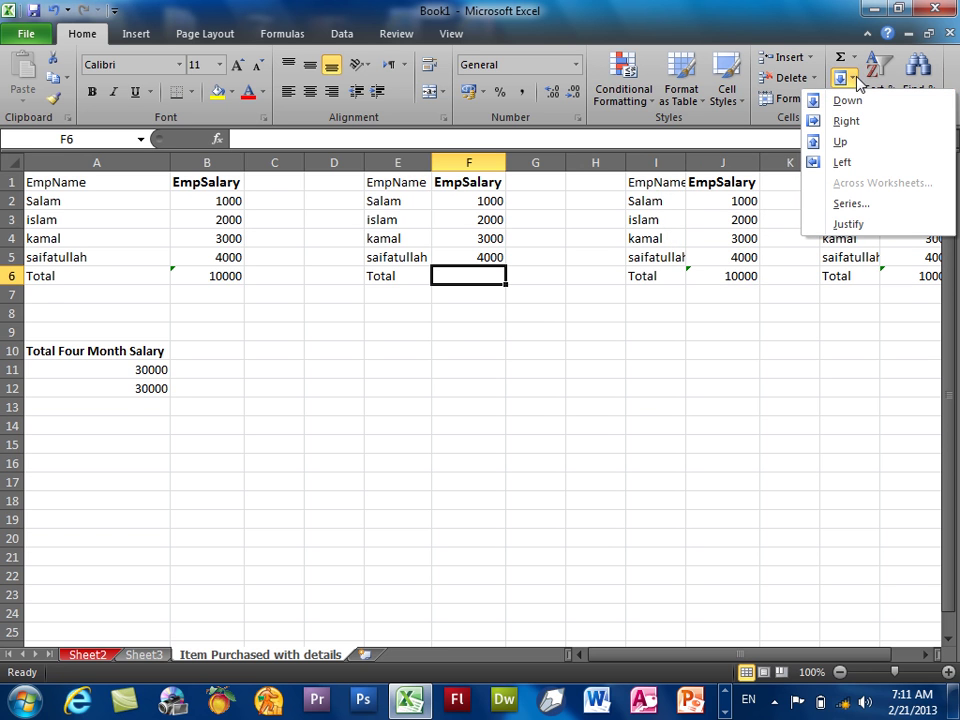
left_click(857, 84)
left_click(469, 340)
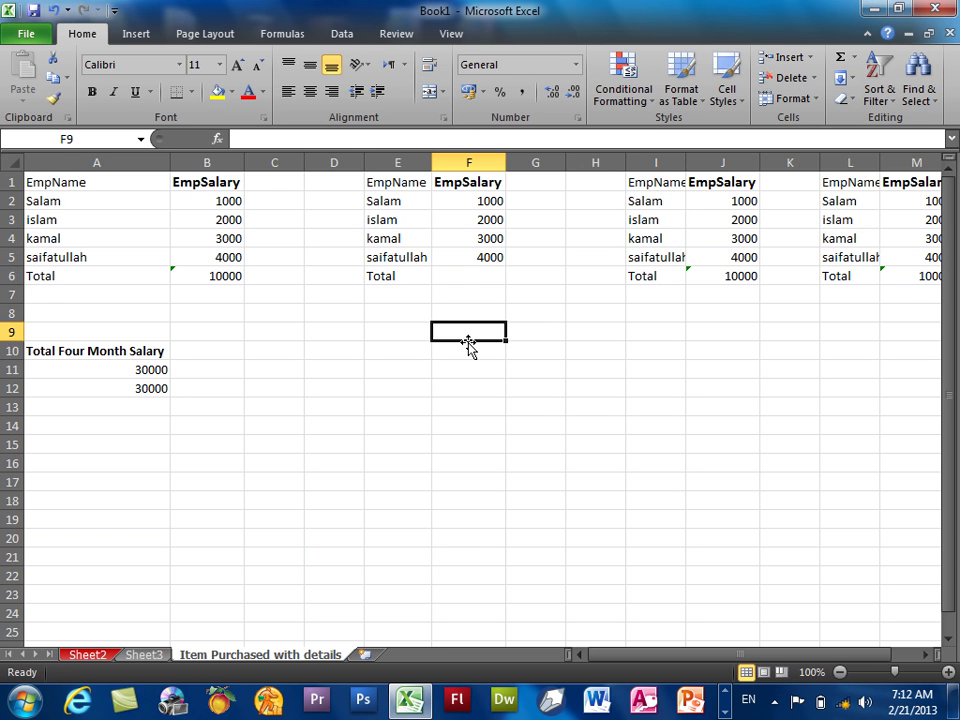
type("asad")
left_click(557, 345)
left_click_drag(479, 340, 500, 502)
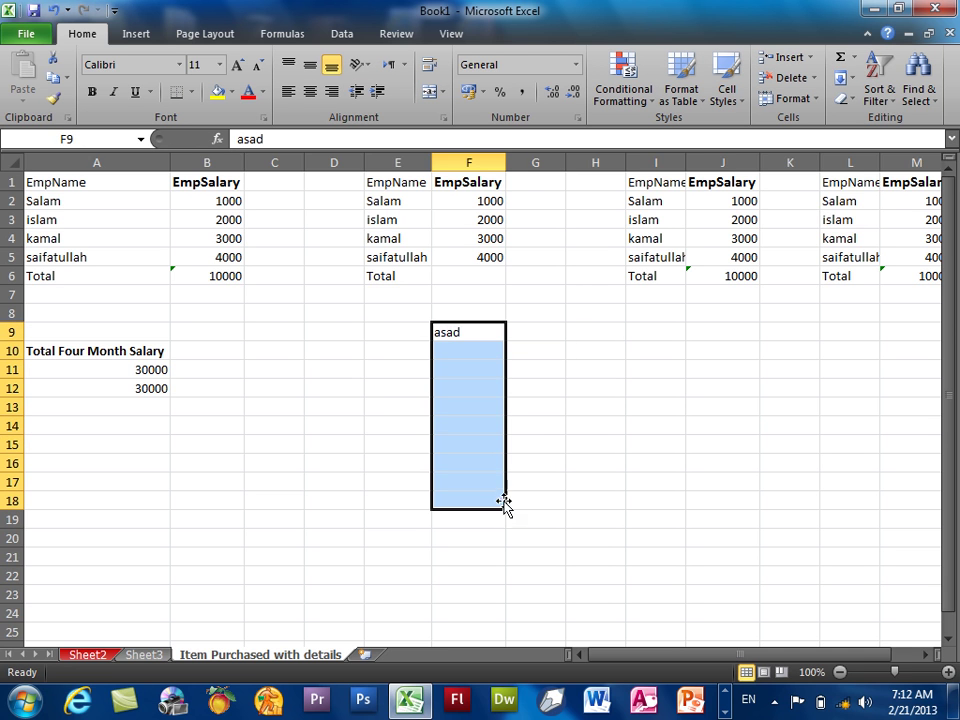
left_click(851, 82)
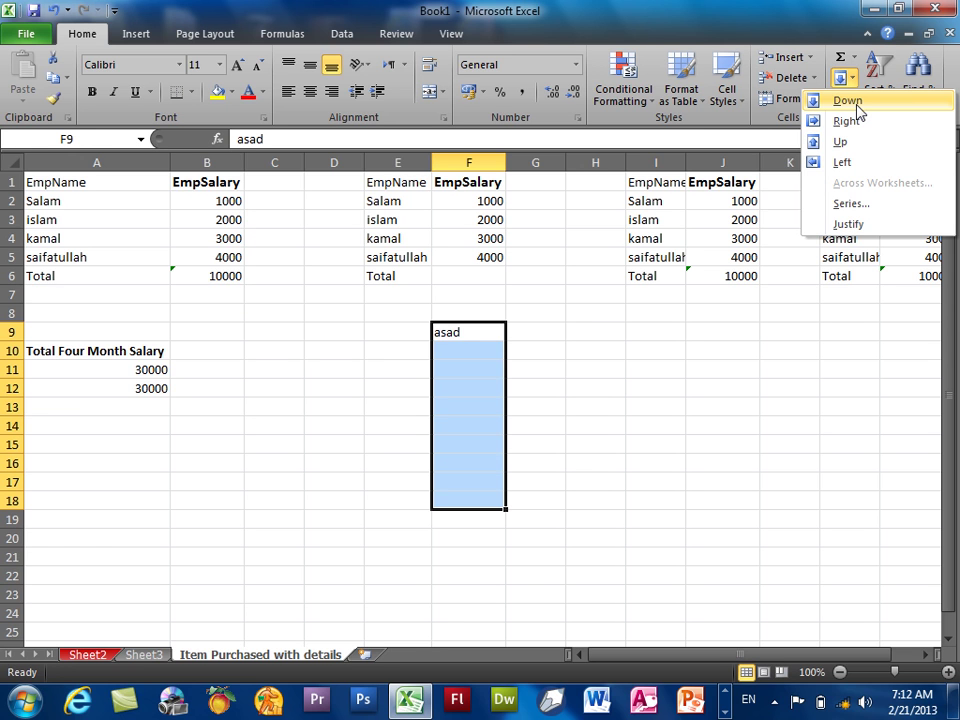
left_click(847, 101)
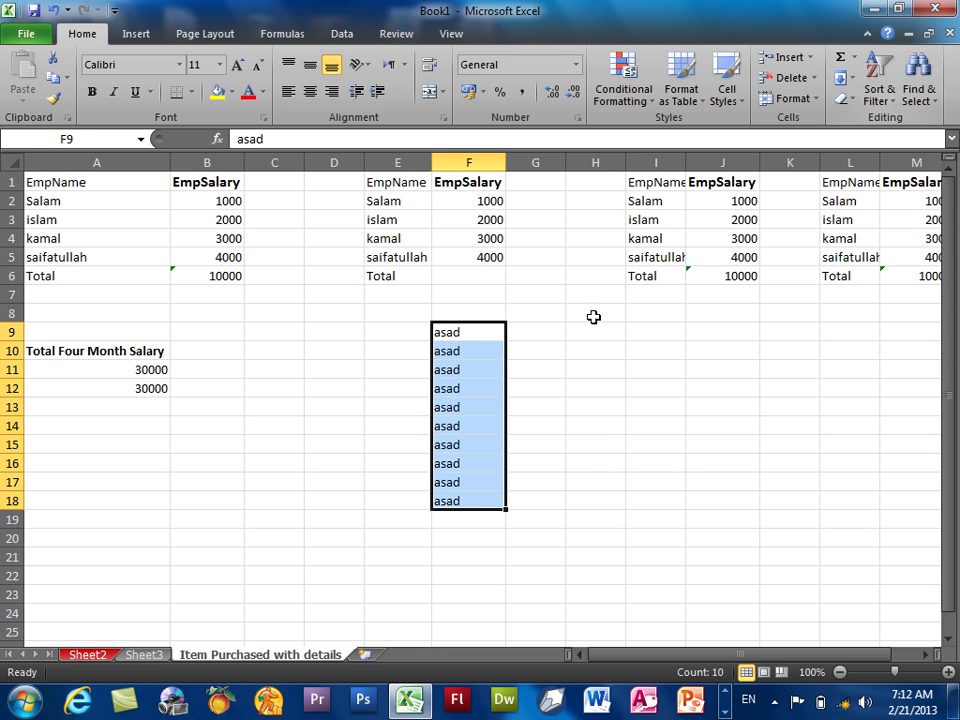
Copy asad right across G9:K9 and left across B9:E9 using Fill Right and Fill Left
left_click_drag(450, 332, 795, 332)
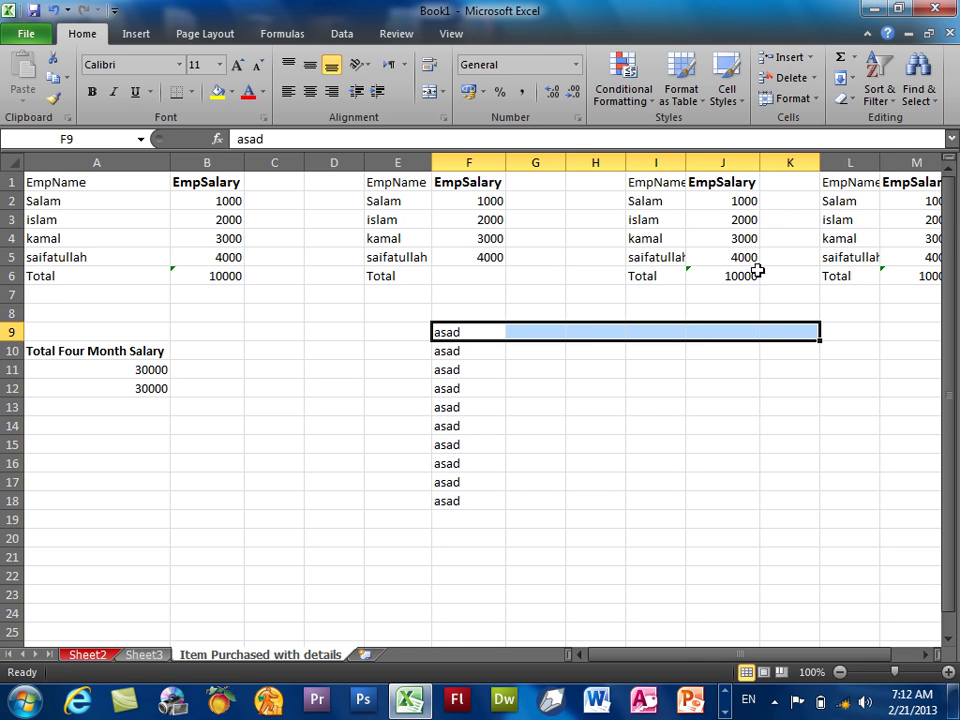
left_click(838, 82)
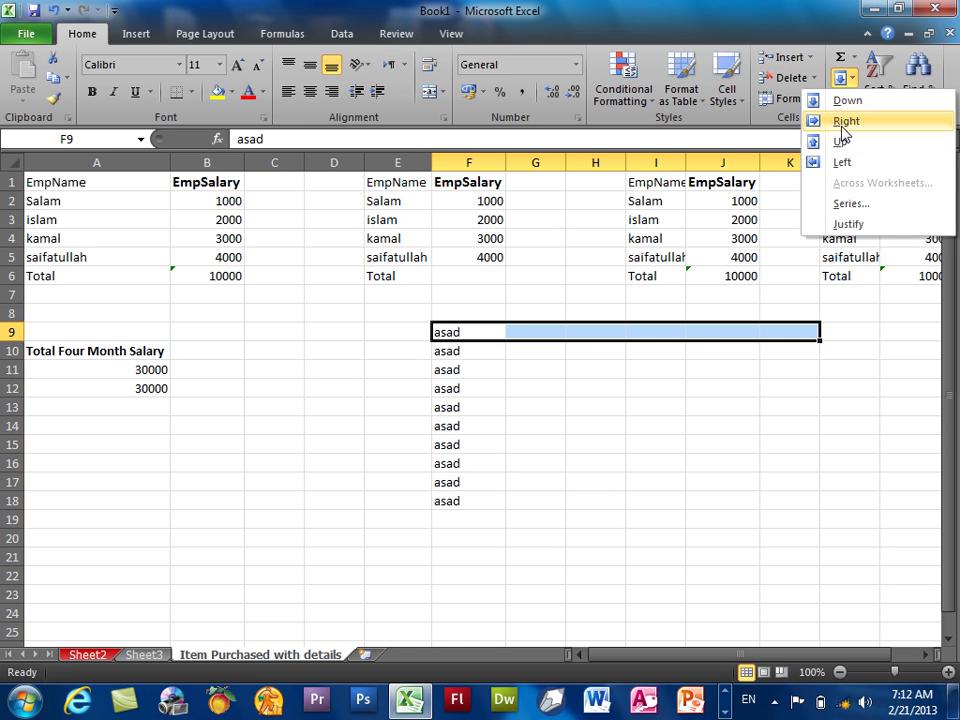
left_click(845, 121)
left_click_drag(465, 332, 242, 332)
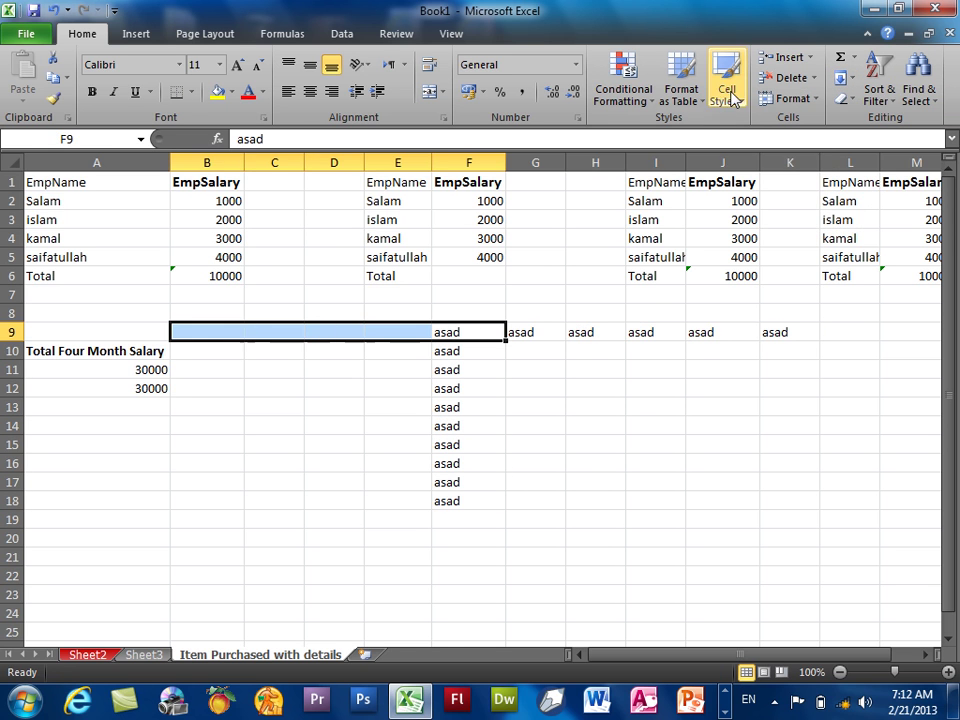
left_click(840, 78)
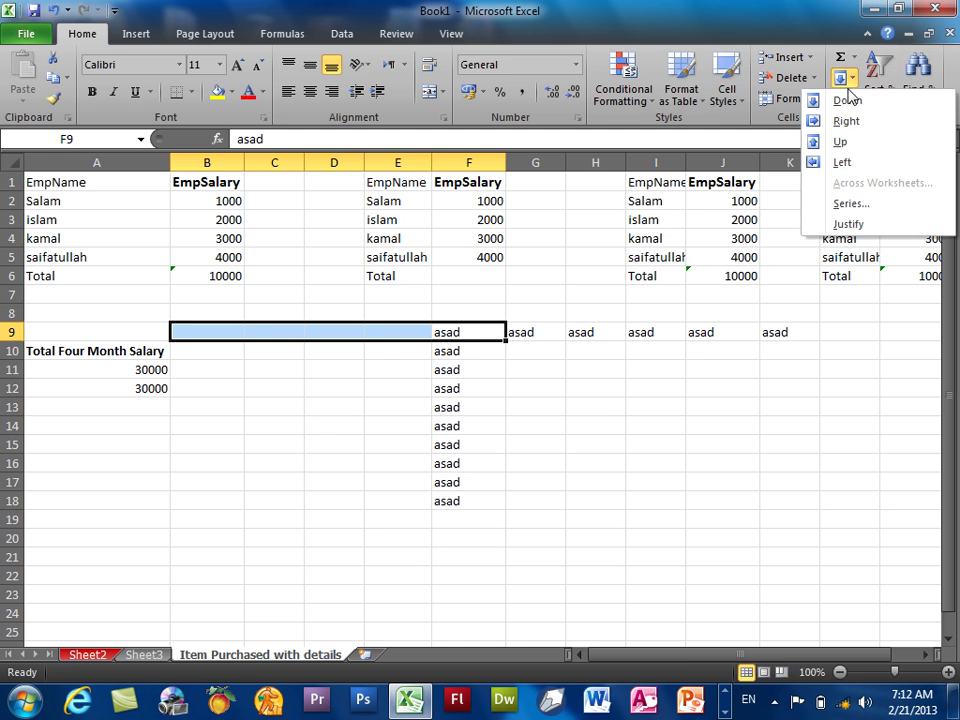
left_click(857, 163)
Cancel a stray AutoSum and clear the asad entries in B8:K17
left_click(840, 60)
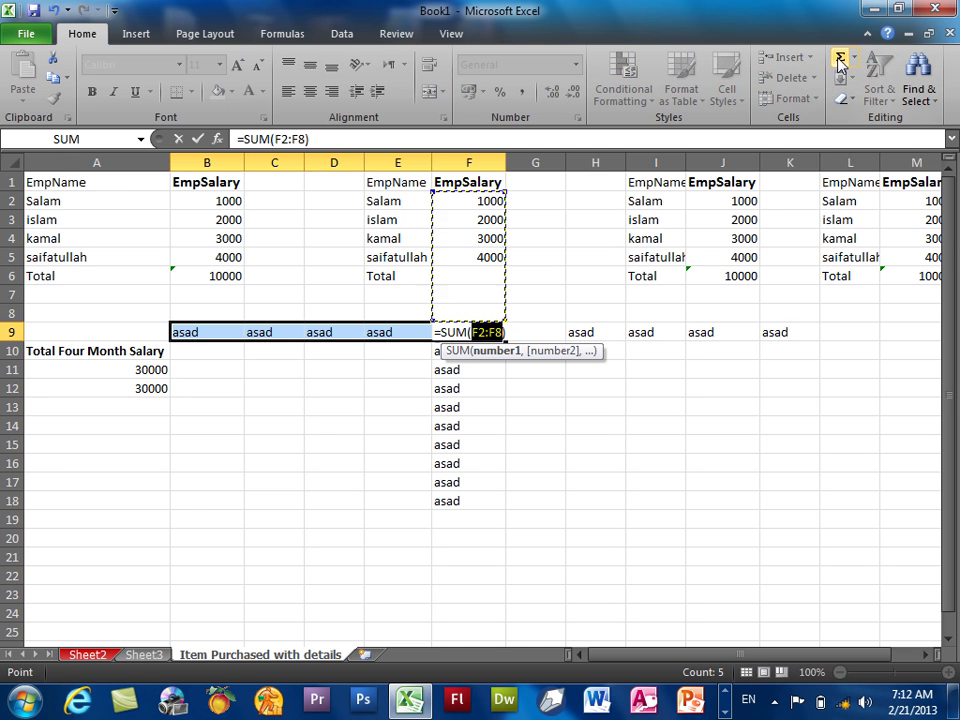
key("Escape")
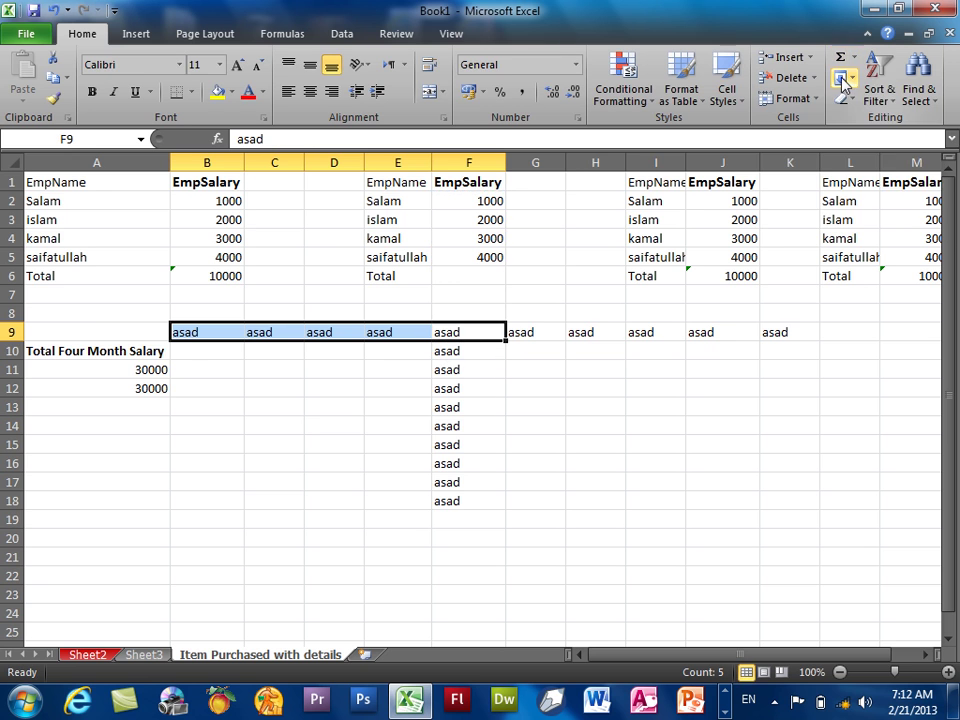
left_click(843, 78)
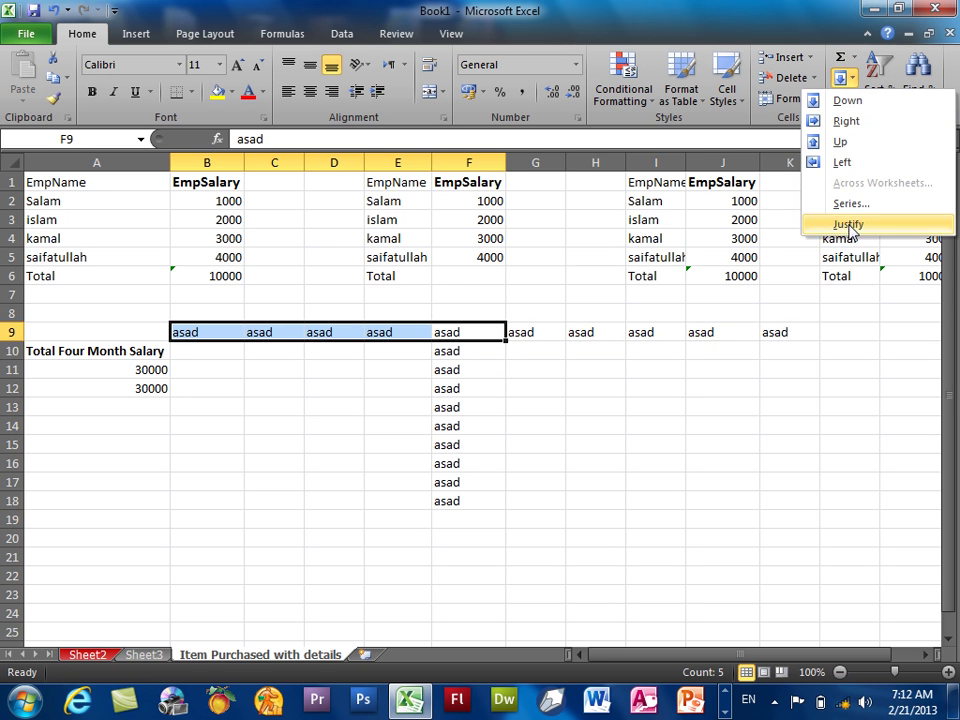
left_click(791, 551)
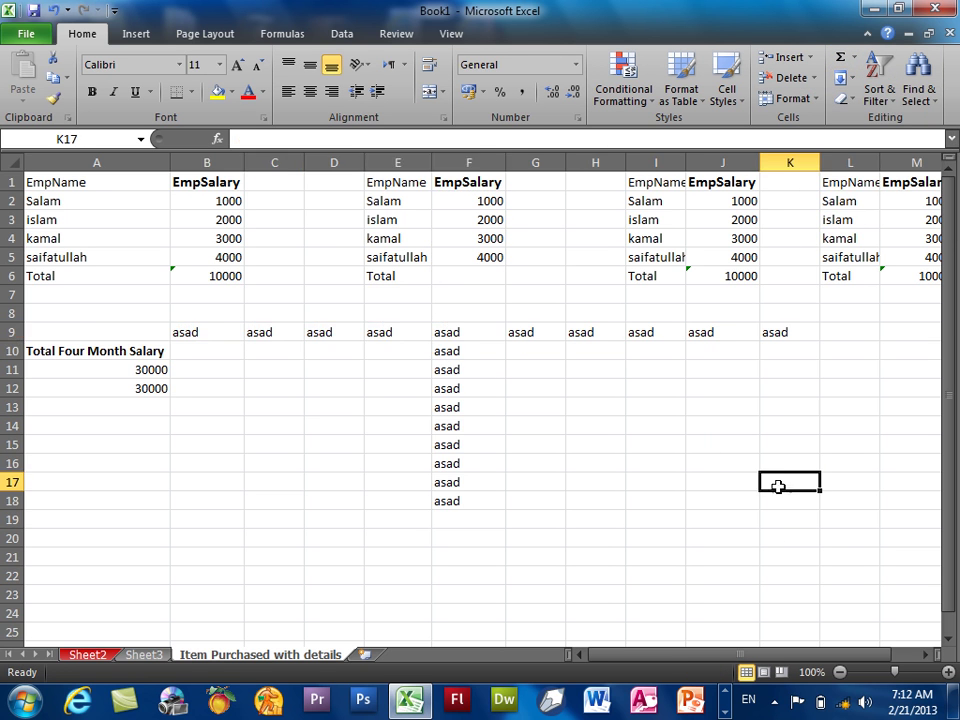
left_click_drag(778, 486, 220, 317)
key("Delete")
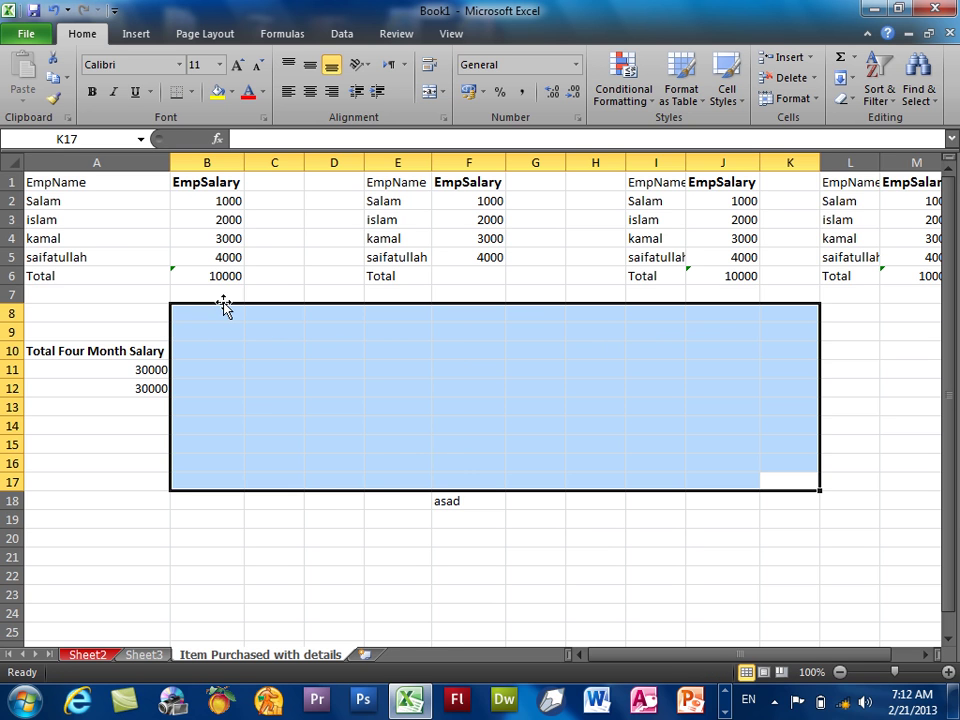
left_click(439, 499)
Clear the leftover asad in F18 and bold the EmpName heading in A1
key("Delete")
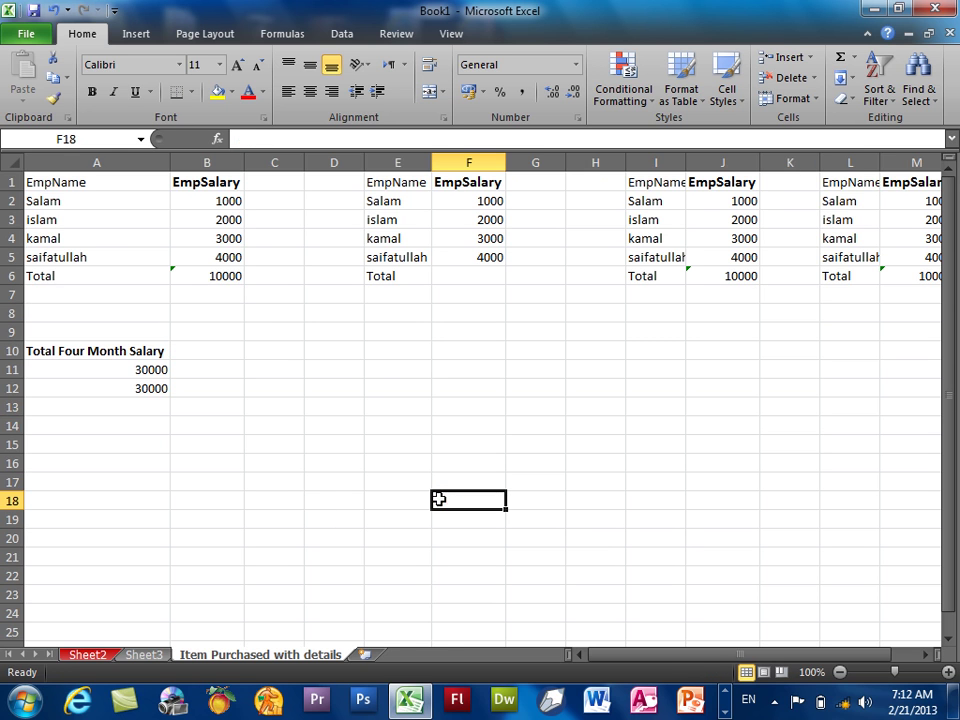
left_click_drag(221, 275, 64, 178)
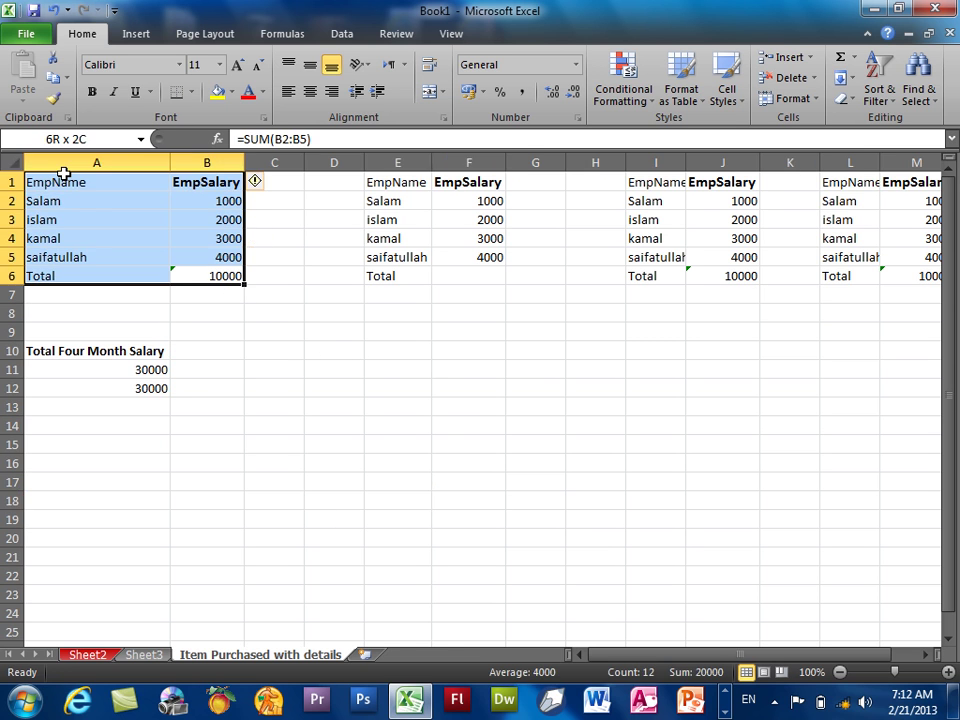
left_click(103, 184)
left_click(91, 91)
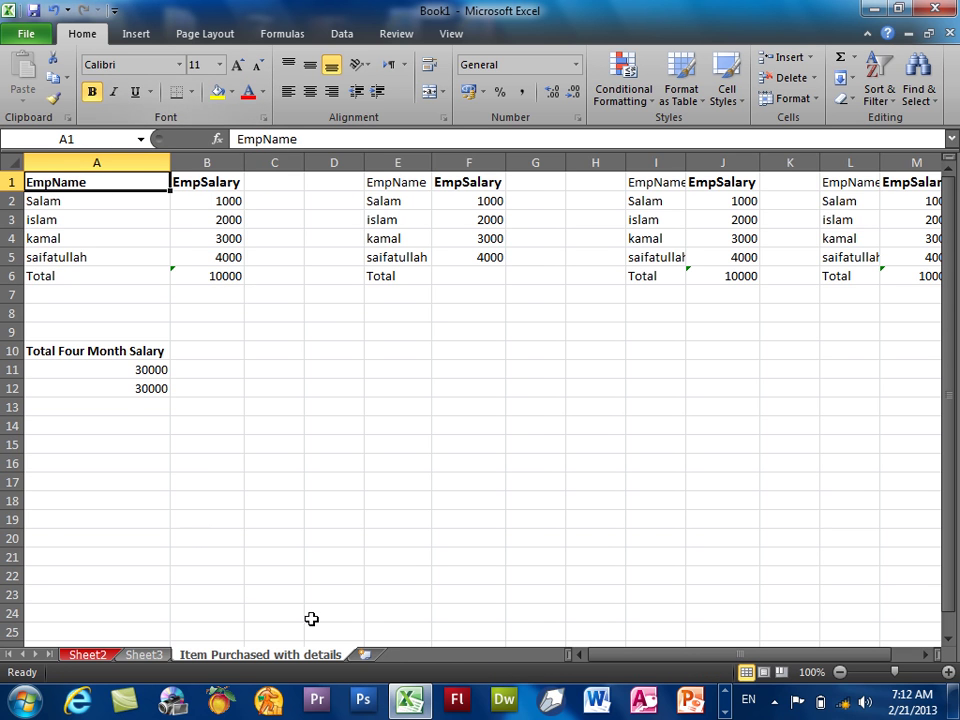
Add Sheet5, select A1:B6 on Item Purchased with details, and group it with Sheet5
left_click(366, 655)
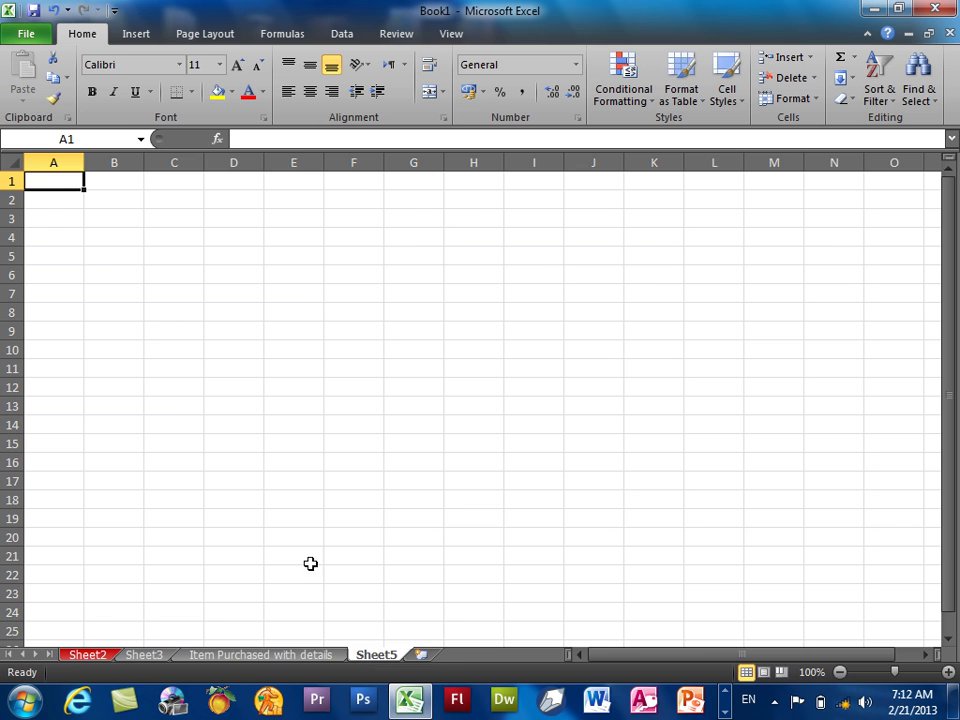
left_click(318, 656)
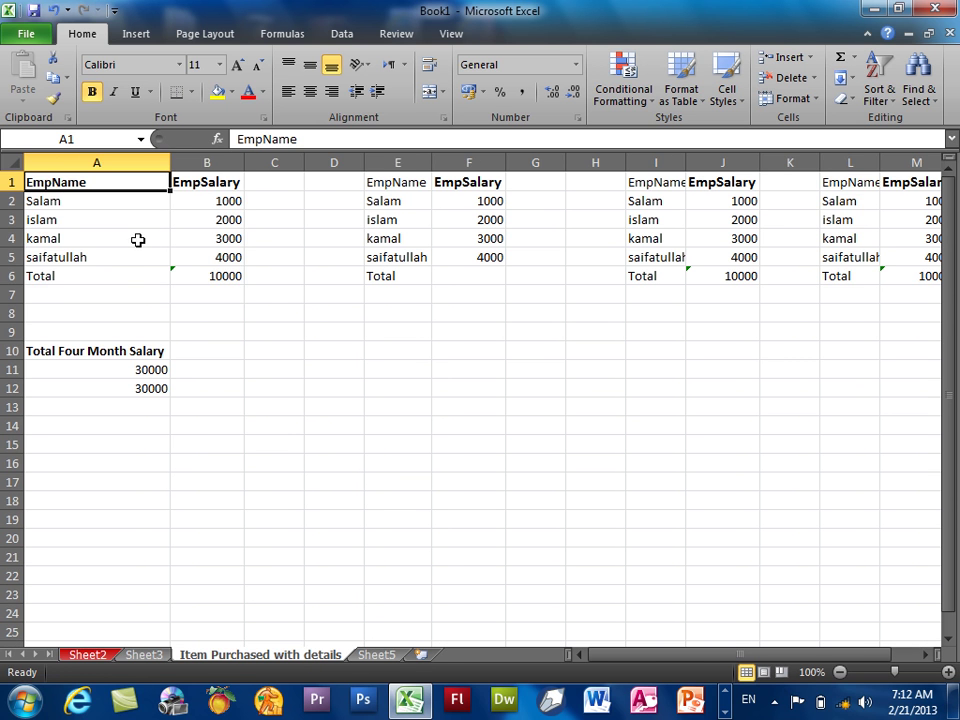
left_click_drag(229, 279, 75, 184)
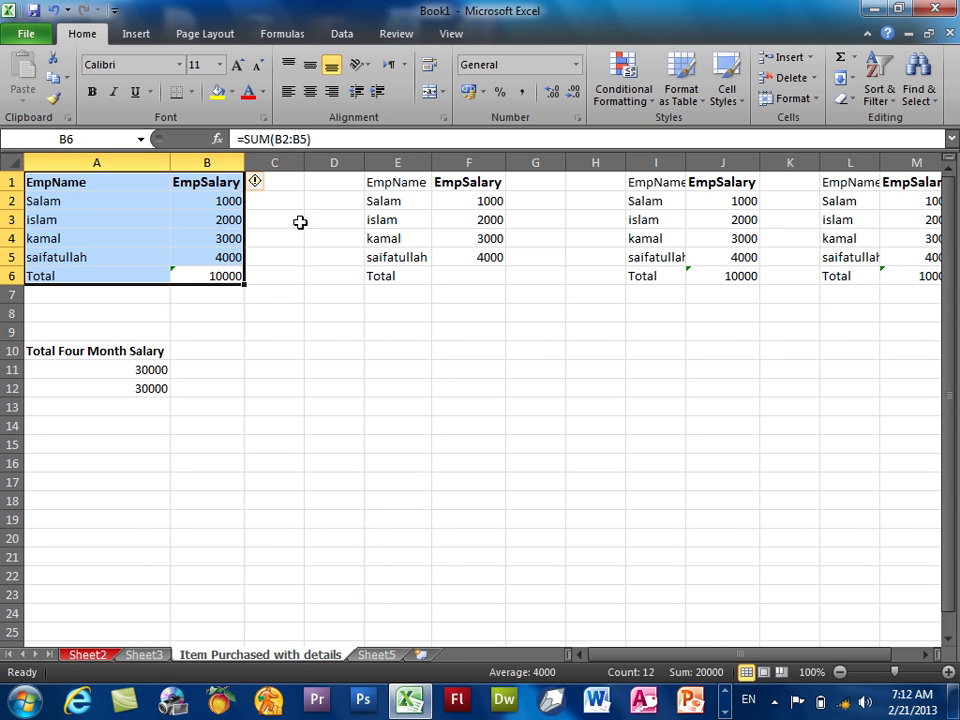
left_click(843, 78)
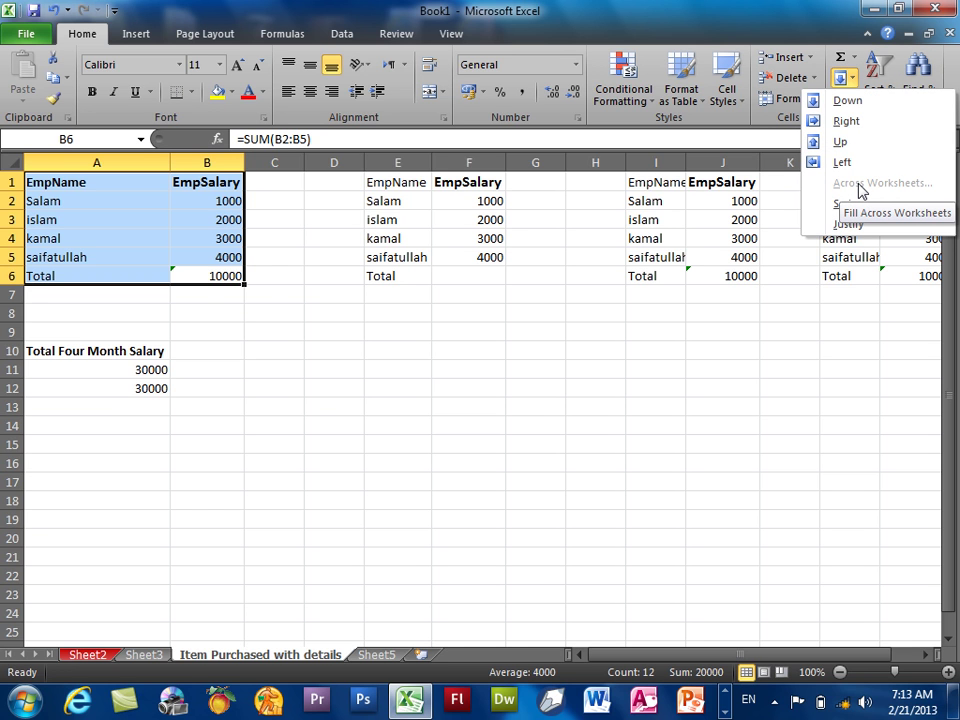
left_click(346, 202)
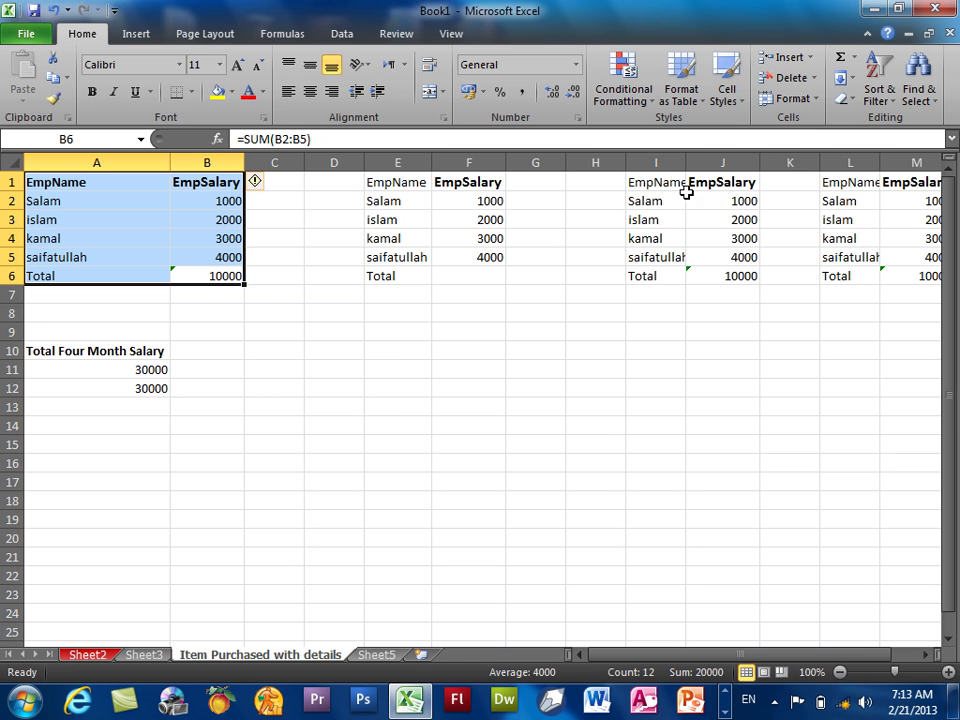
left_click(380, 655, "ctrl")
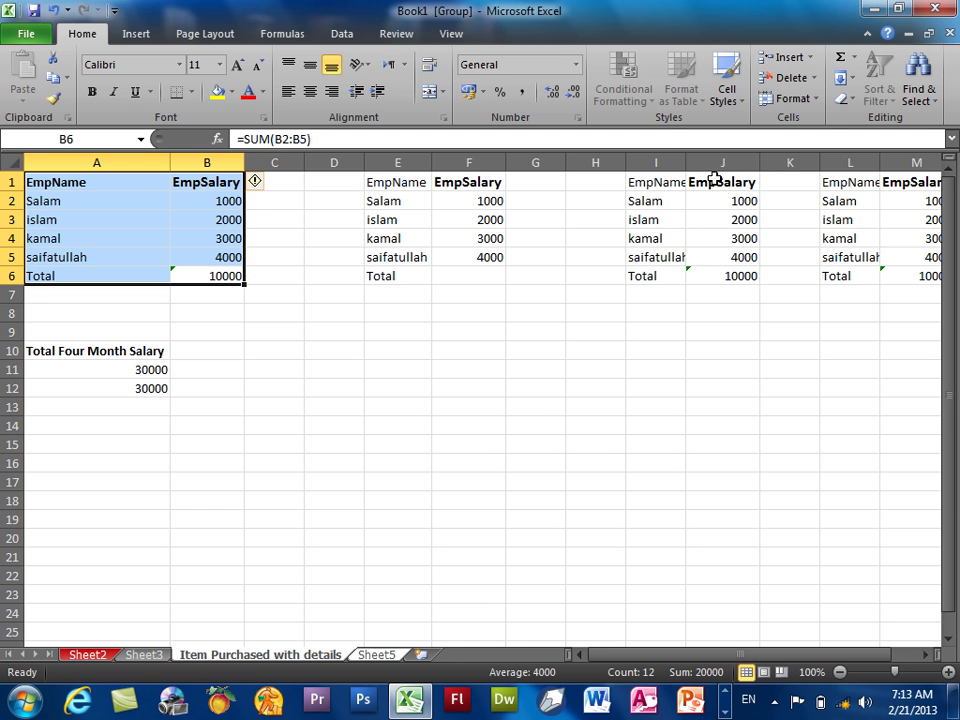
In Fill Across Worksheets, try Contents and Formats, then leave All selected
left_click(850, 84)
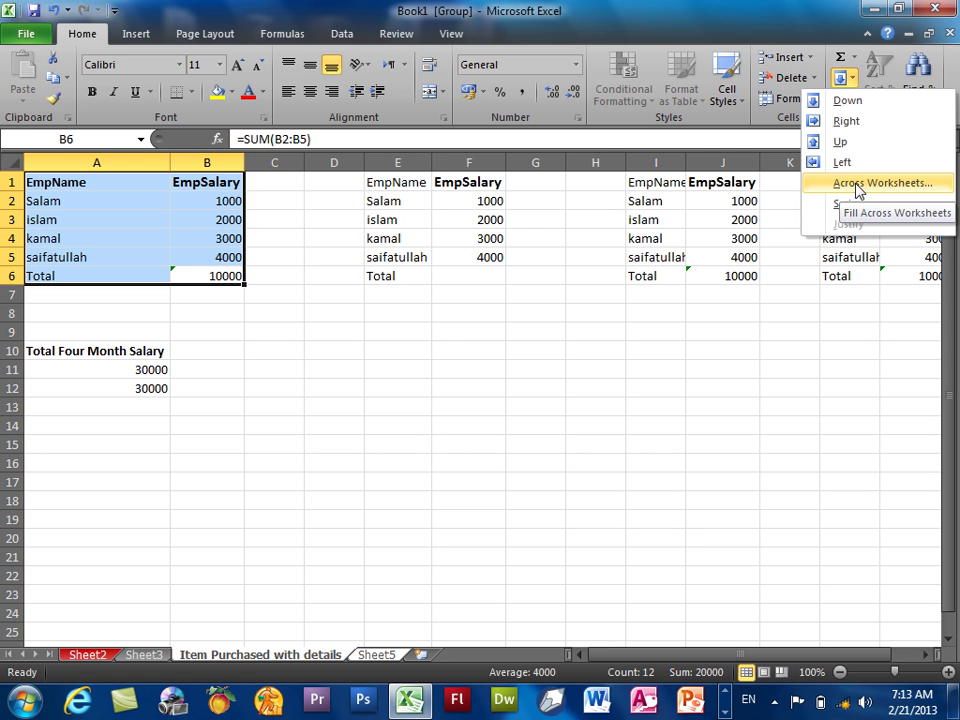
left_click(856, 184)
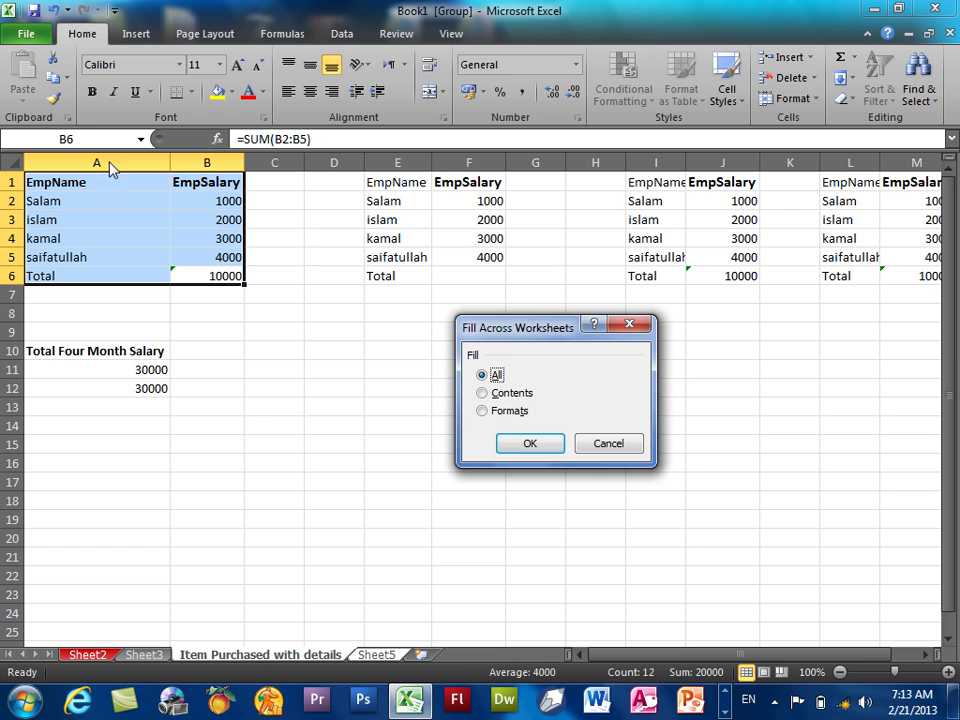
left_click(500, 399)
left_click(500, 411)
left_click(496, 376)
left_click(535, 447)
left_click(144, 655)
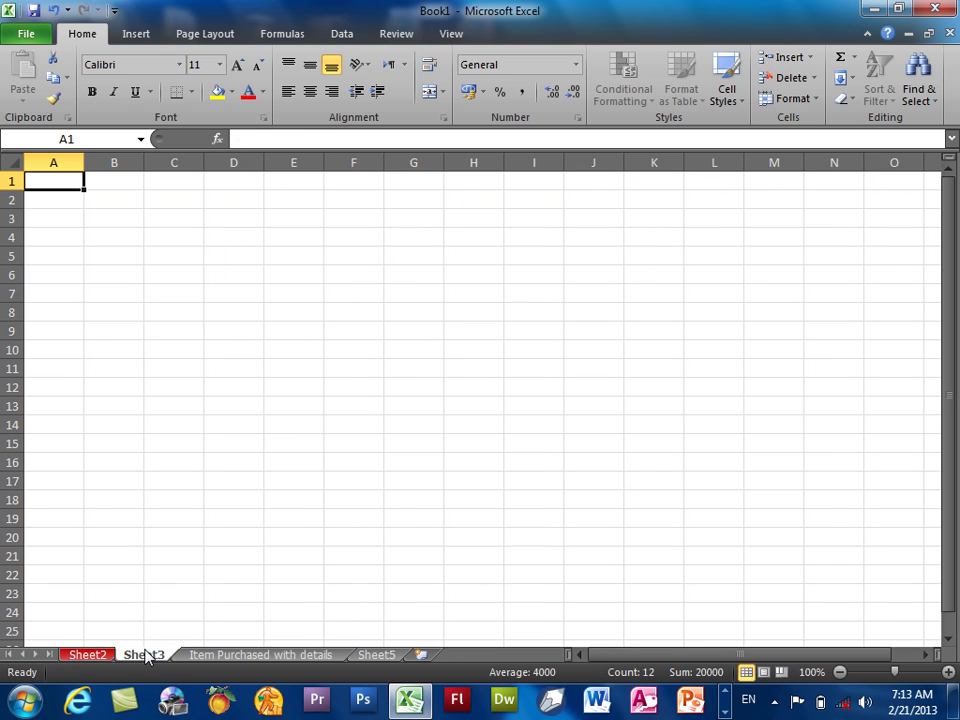
left_click(207, 656)
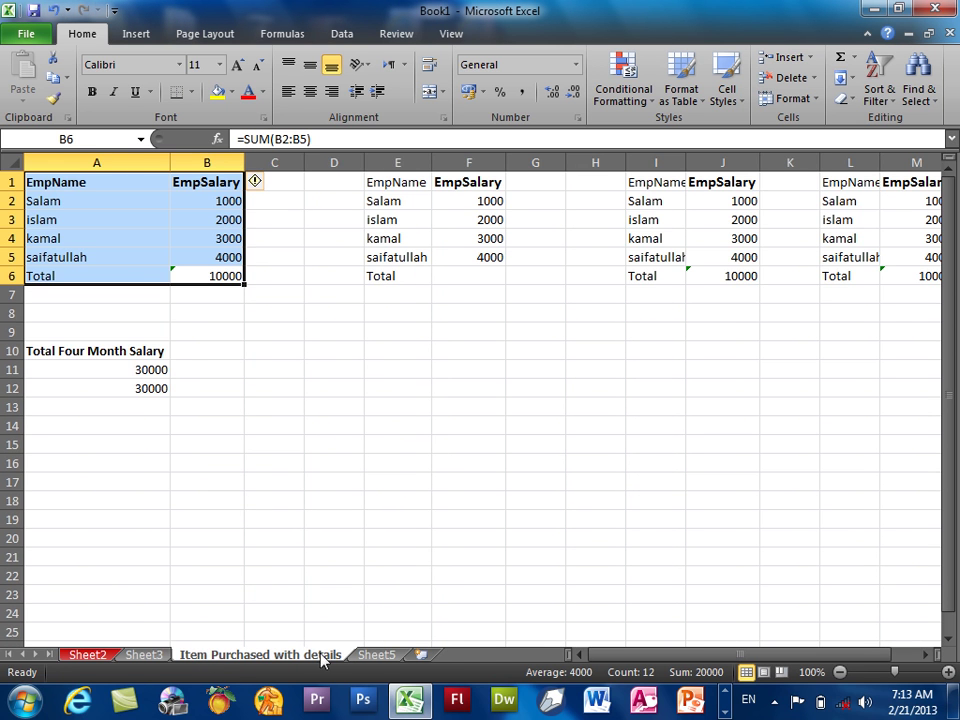
left_click(363, 655)
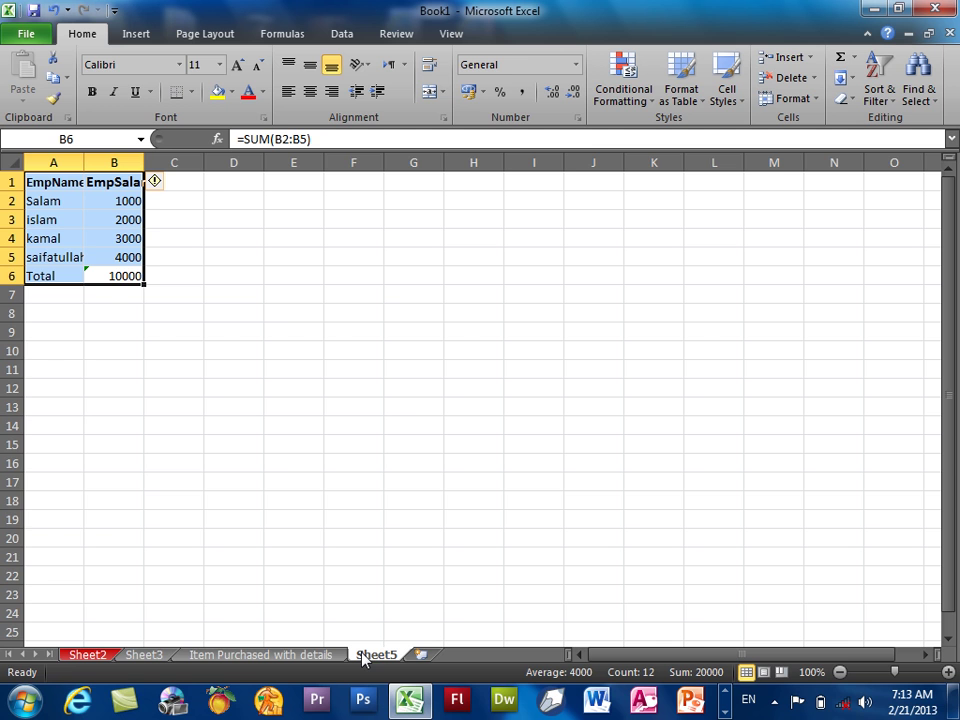
double_click(145, 166)
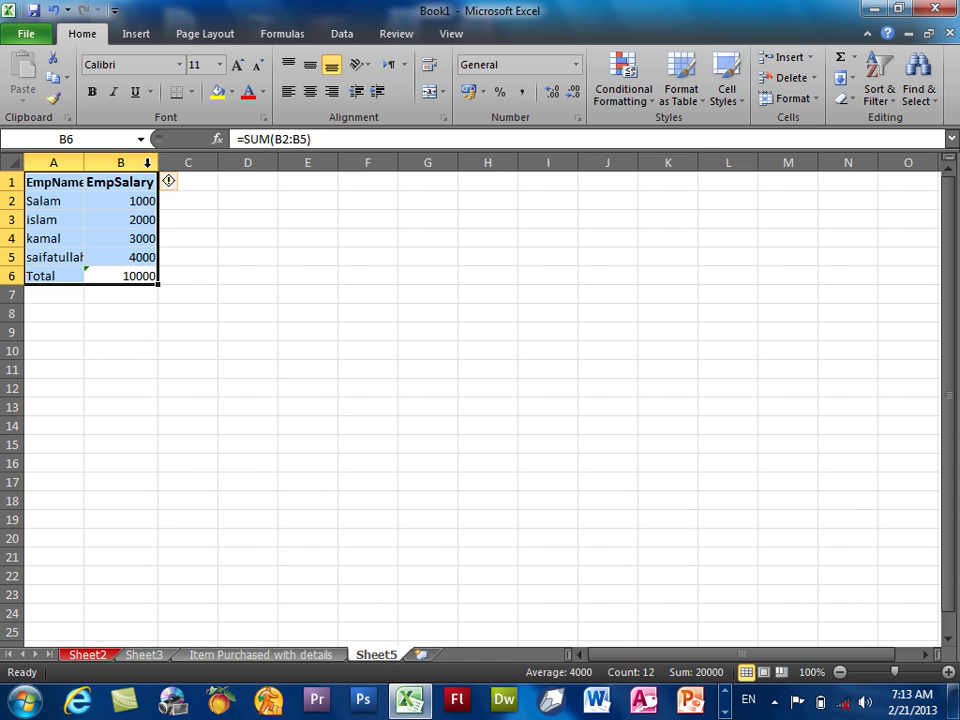
double_click(85, 165)
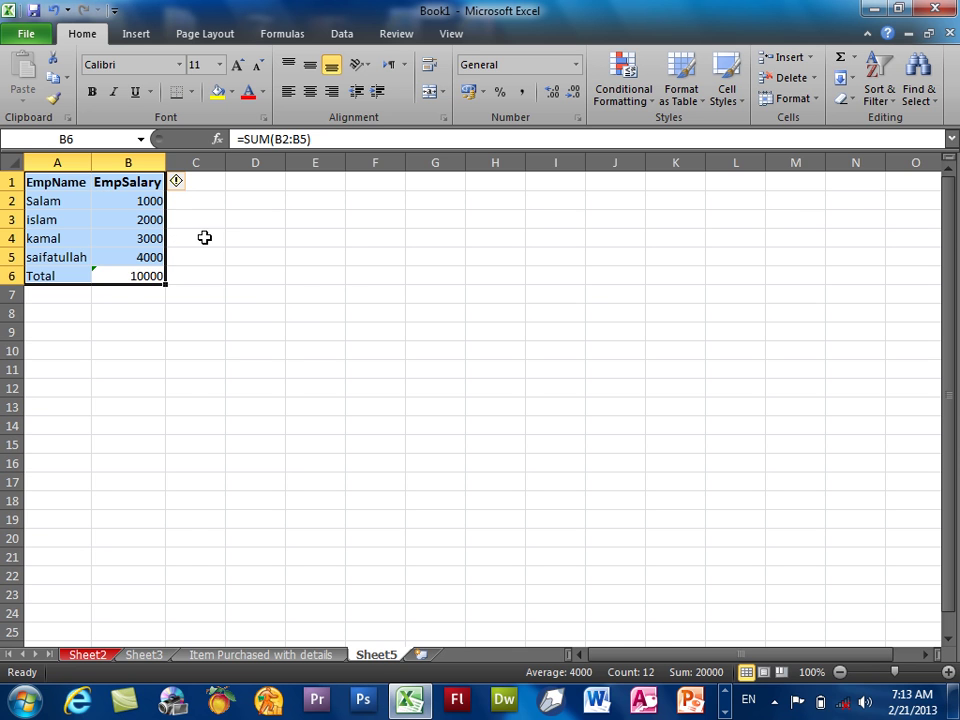
left_click(842, 78)
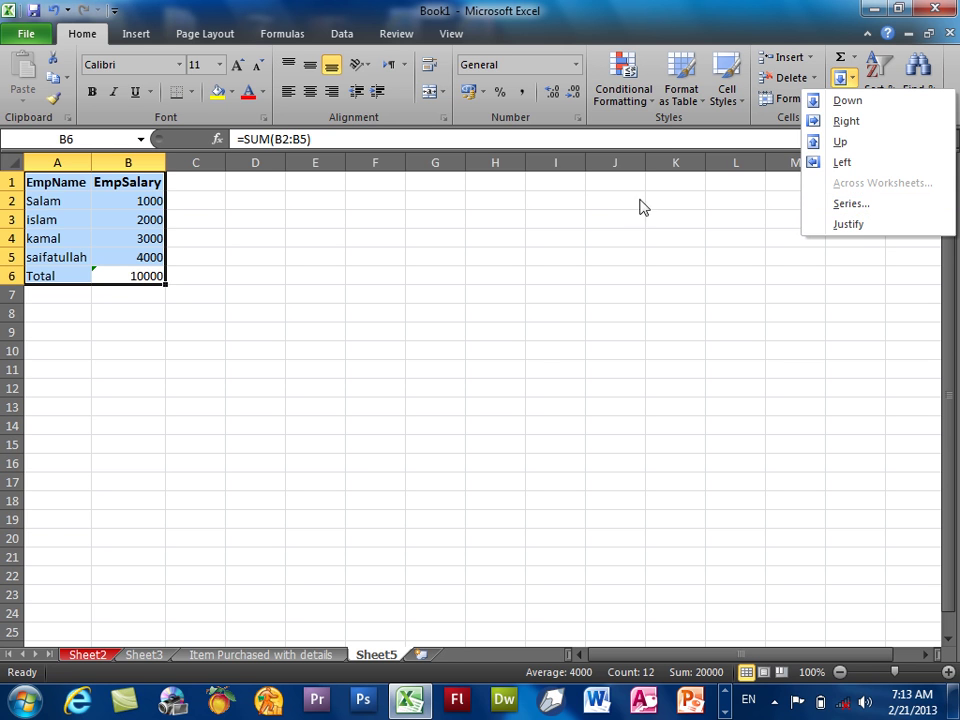
left_click(162, 288)
left_click_drag(156, 278, 47, 139)
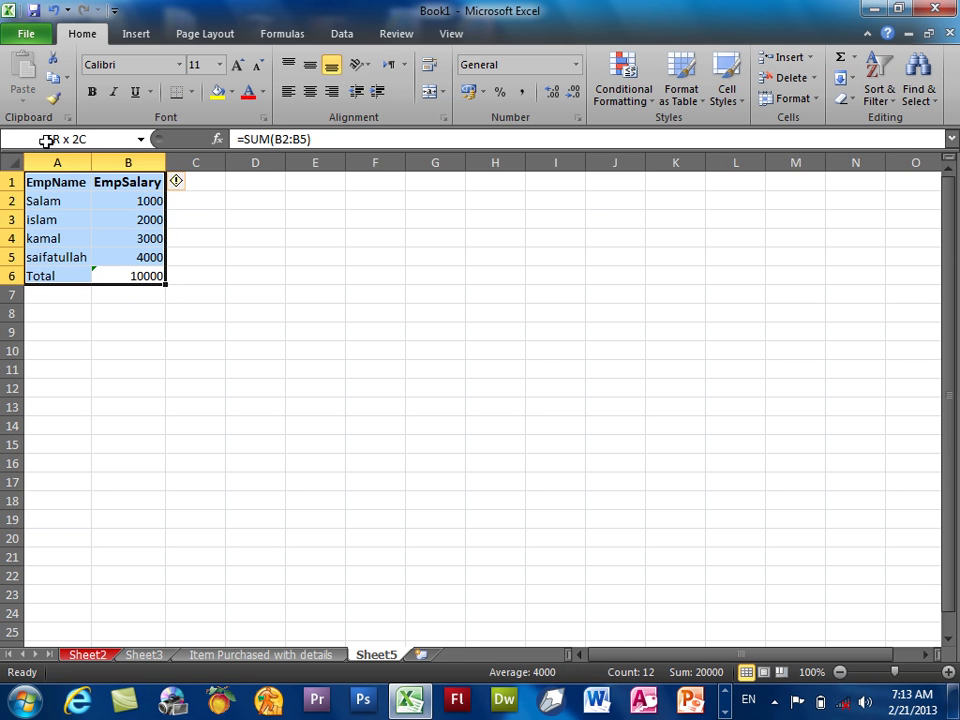
left_click(845, 99)
left_click(853, 122)
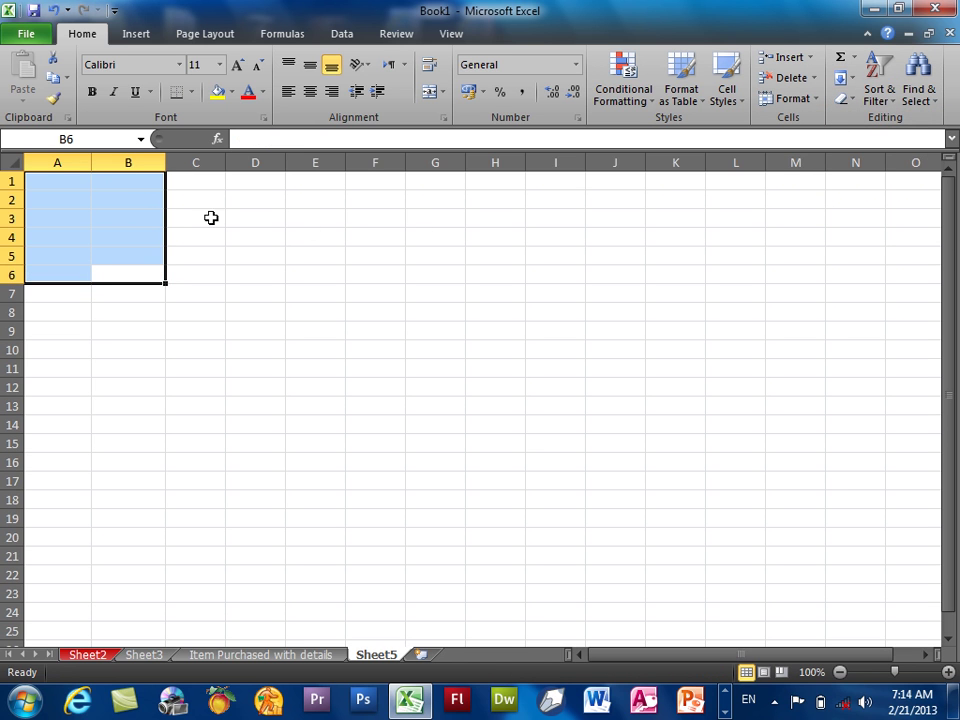
left_click(69, 186)
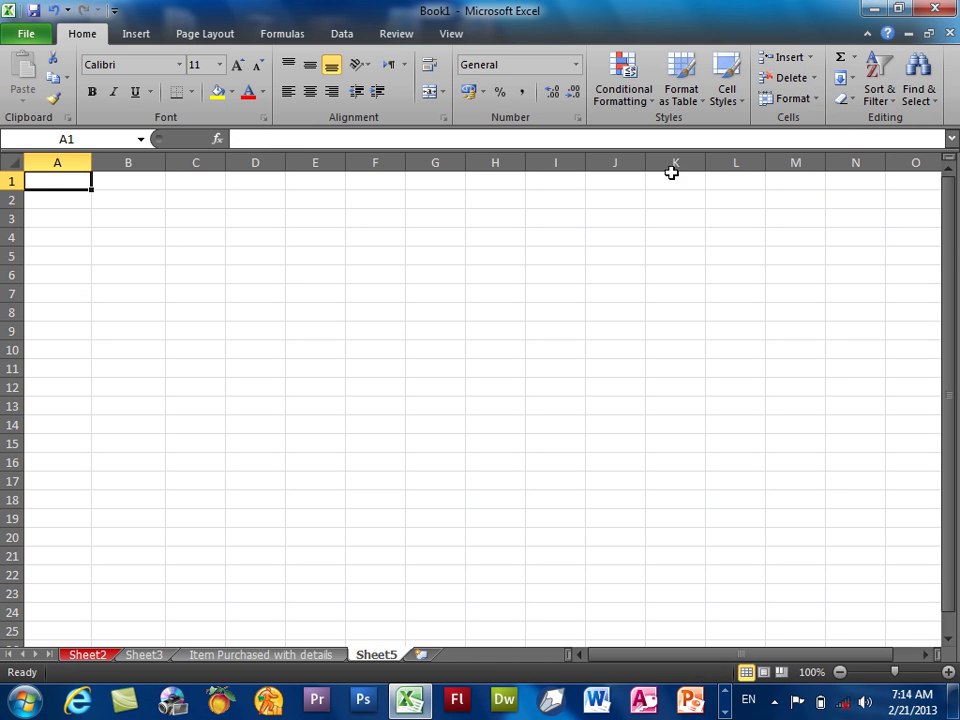
left_click(841, 78)
left_click(849, 204)
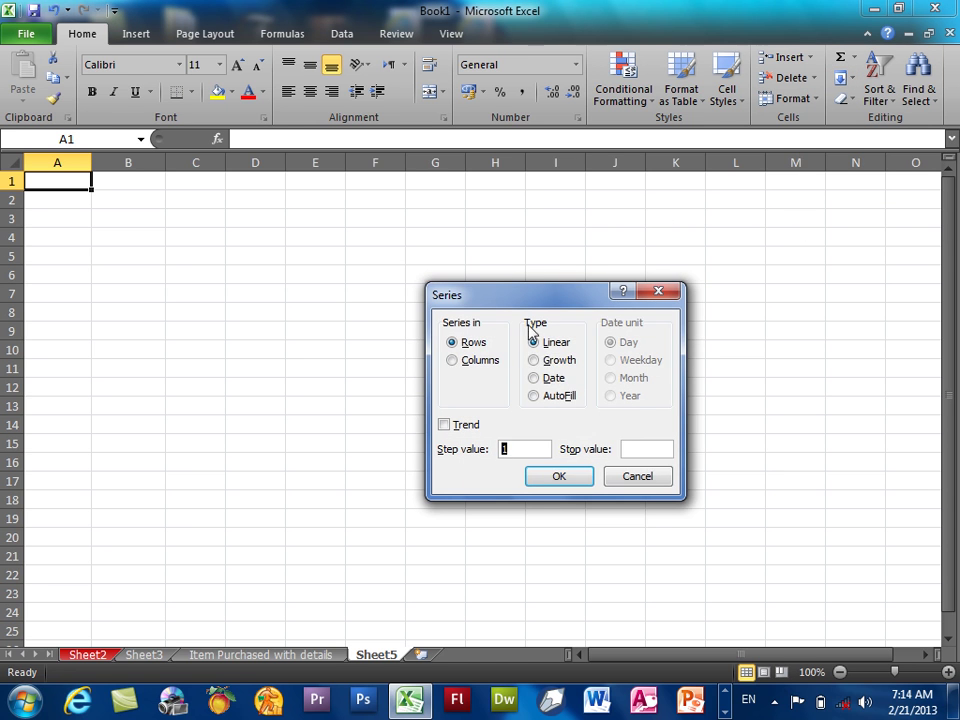
left_click(640, 477)
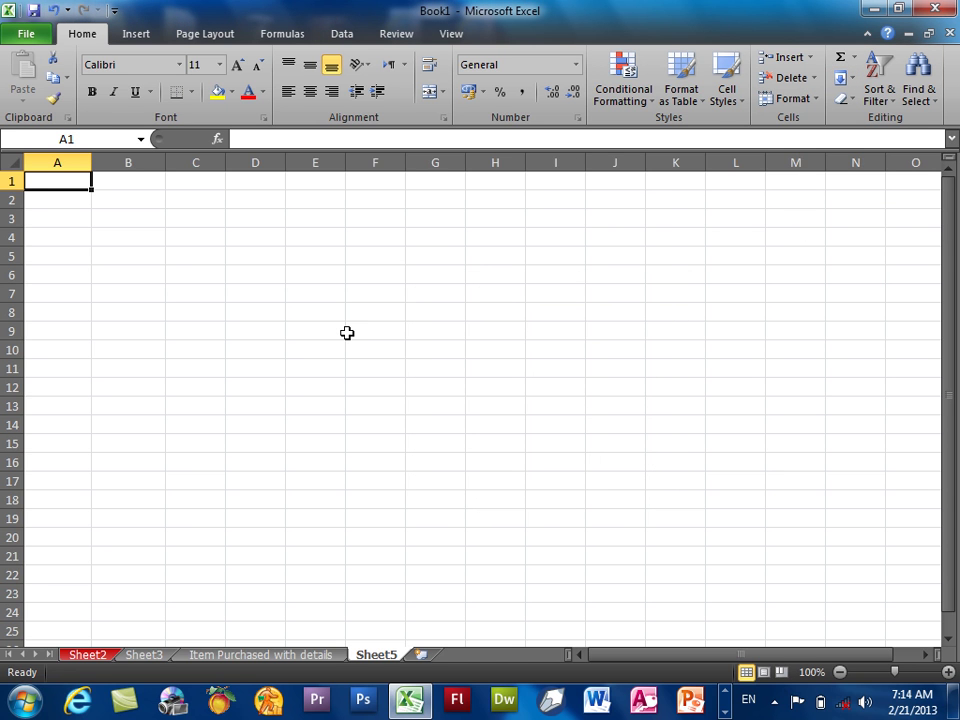
Enter the S.ID header in A1, then undo the trial numbers typed below it
type("S.I")
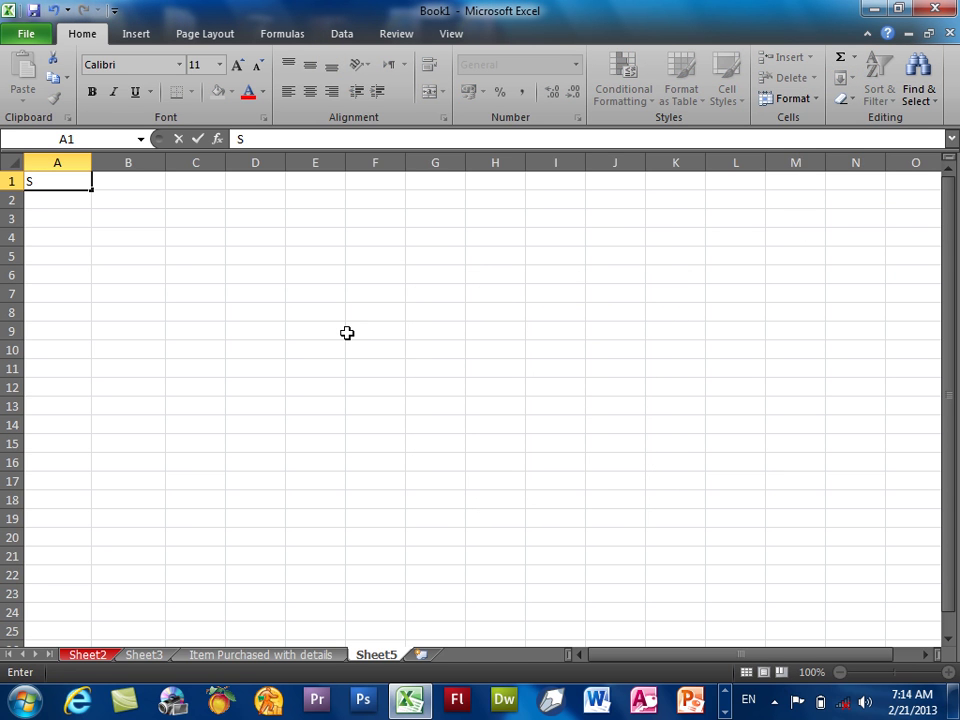
type("D")
key("Return")
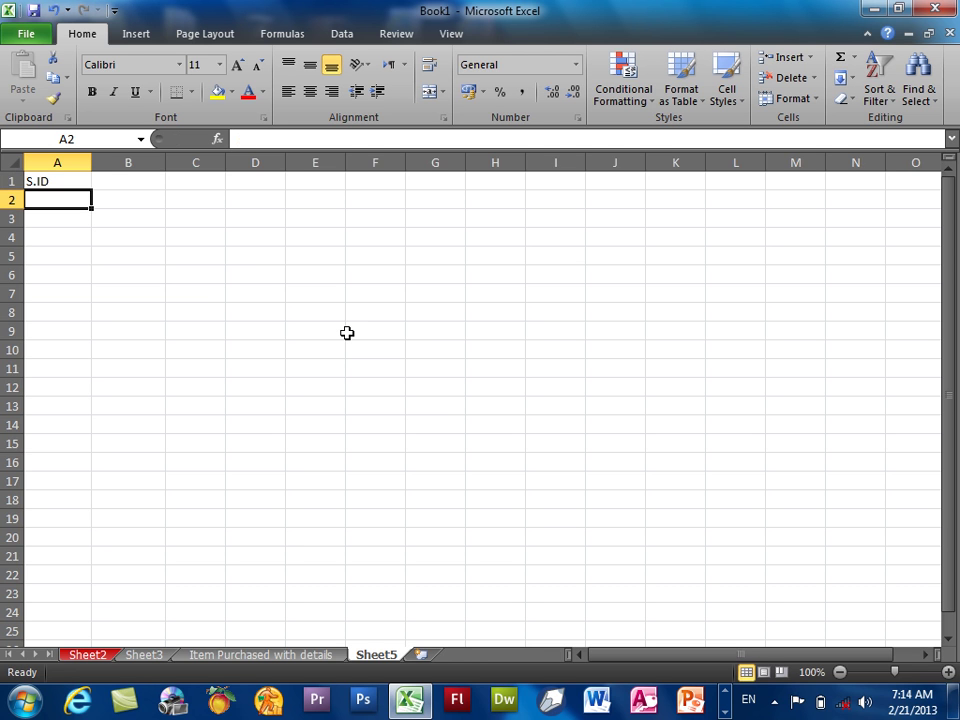
type("1")
key("Return")
type("2")
key("Return")
type("34")
key("Return")
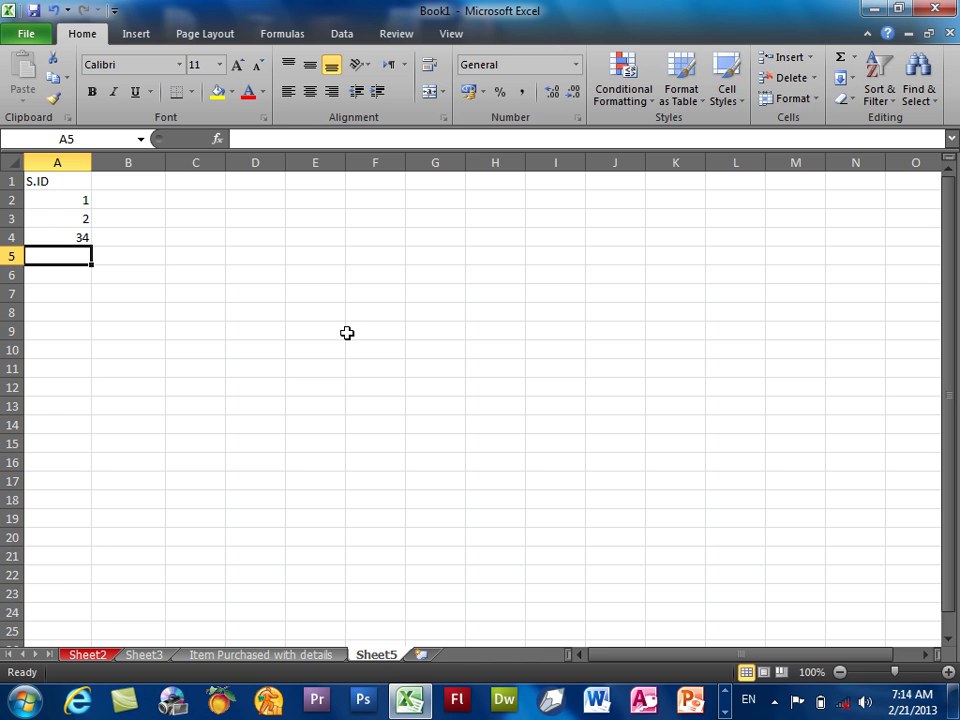
key("ctrl+z")
key("ctrl+z")
key("ctrl+z")
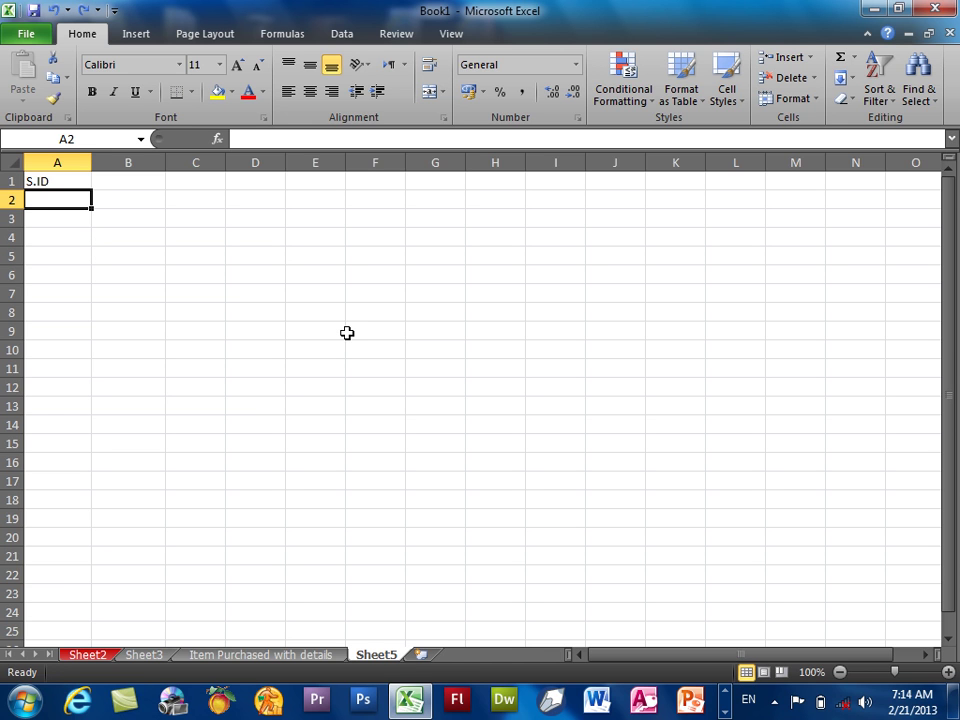
Put 1 in A2, drag it to A22, and convert to the series 1–21 via Fill Series
type("1")
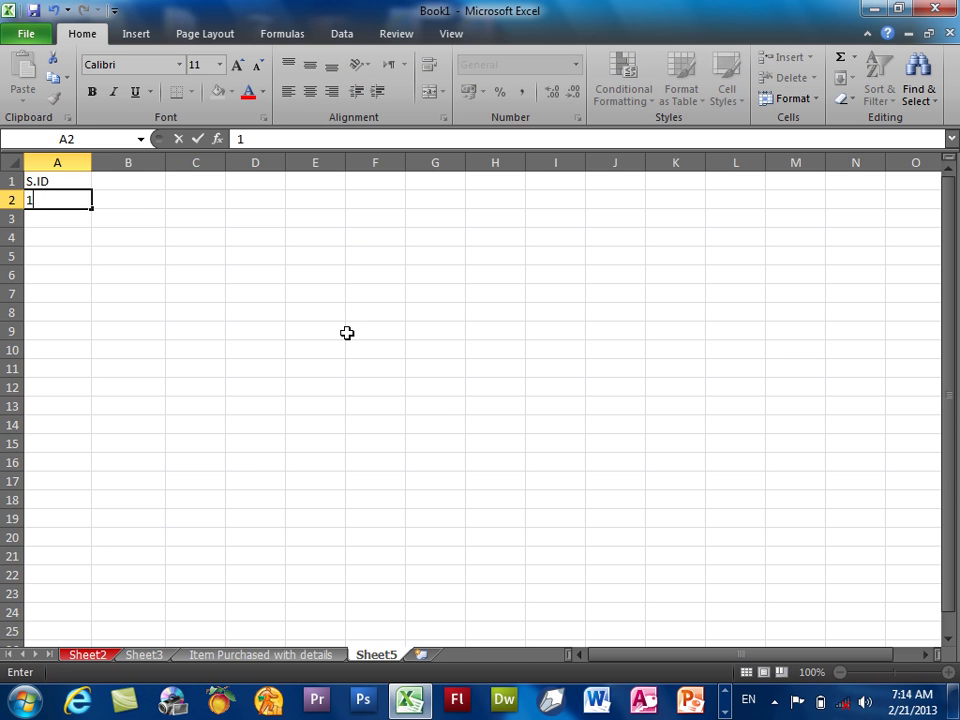
left_click(150, 220)
left_click(89, 201)
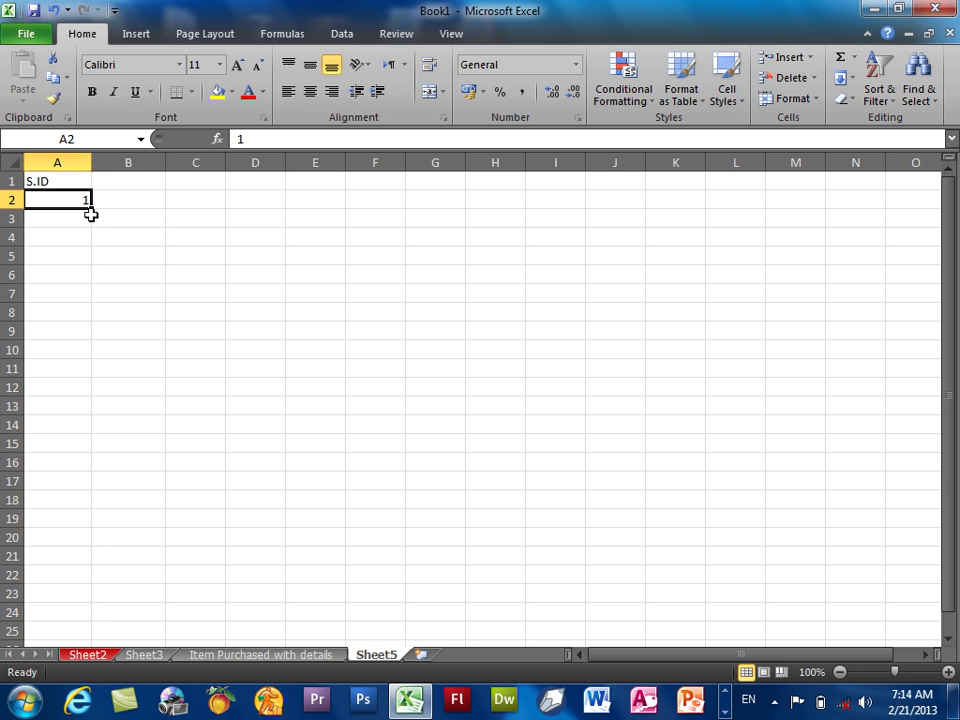
left_click_drag(92, 212, 96, 581)
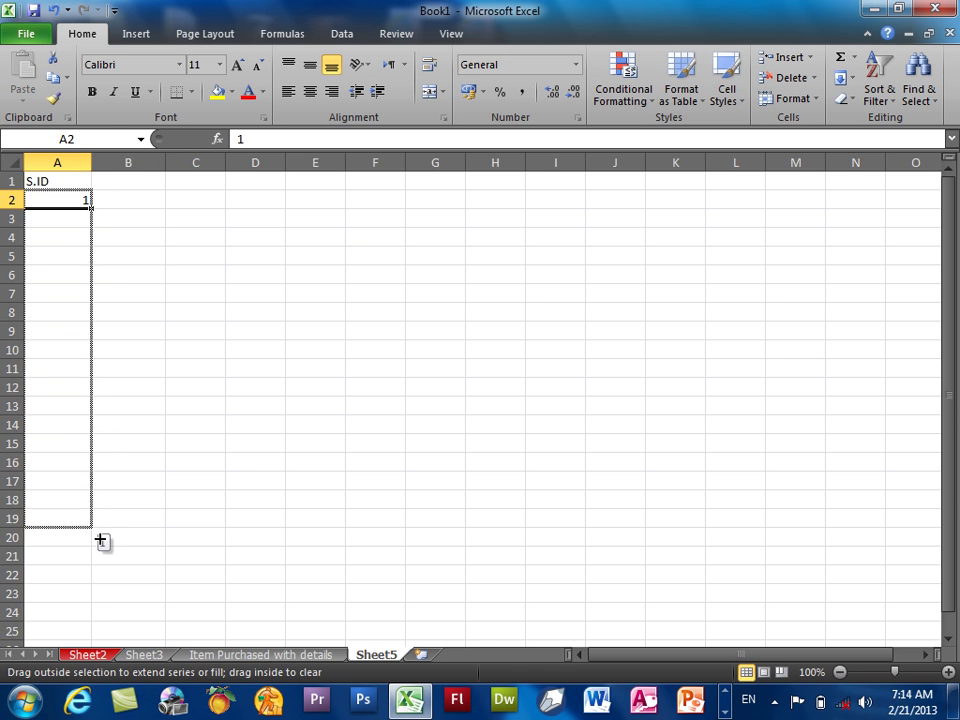
left_click_drag(93, 590, 92, 589)
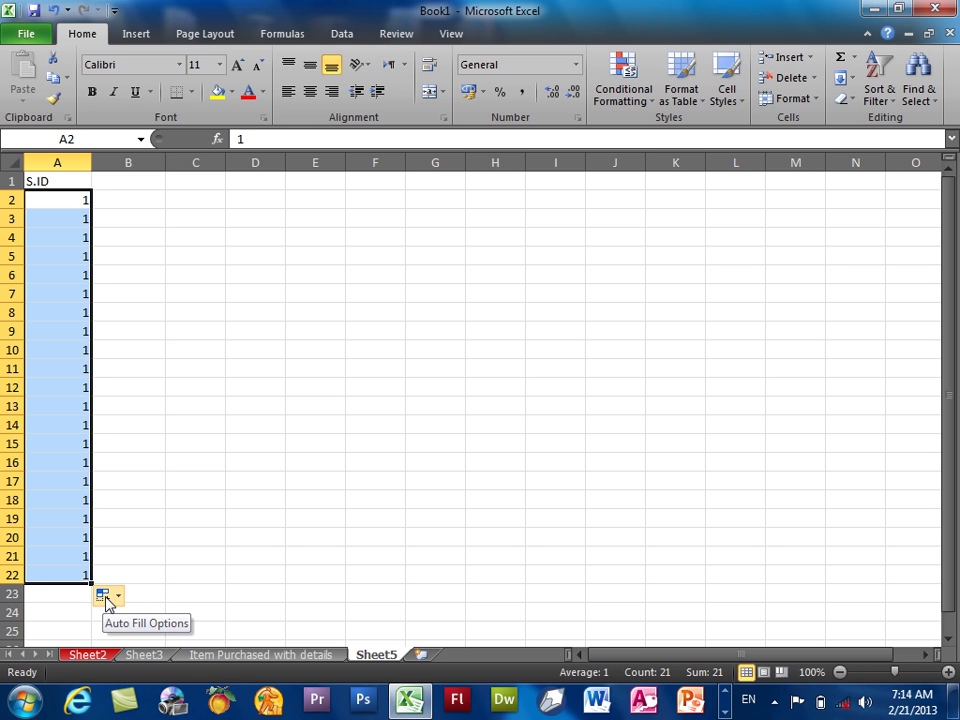
left_click(106, 599)
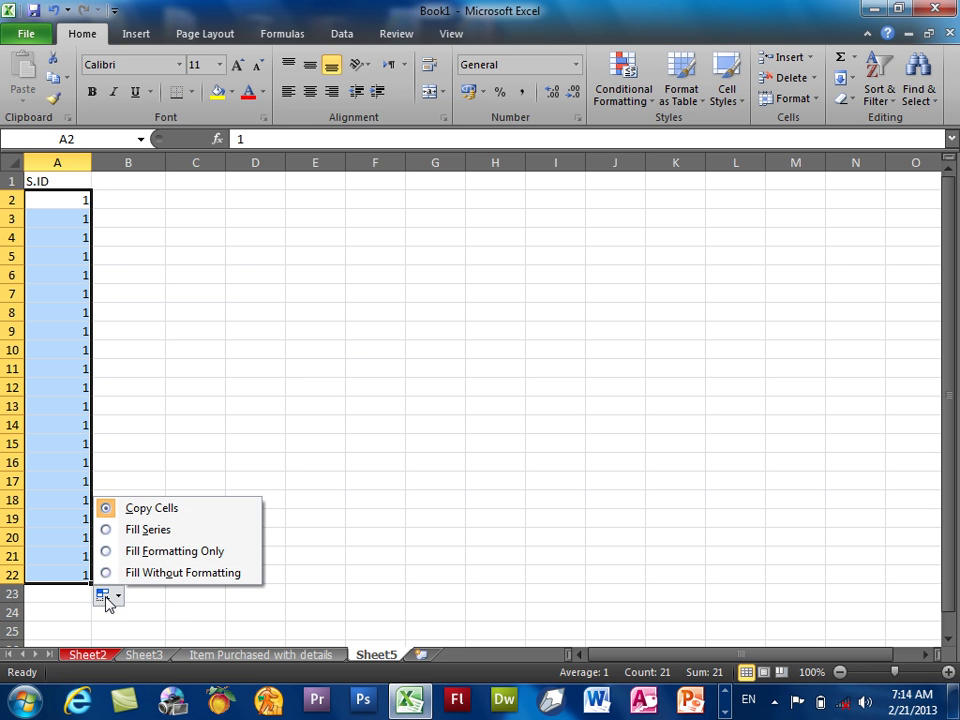
left_click(148, 530)
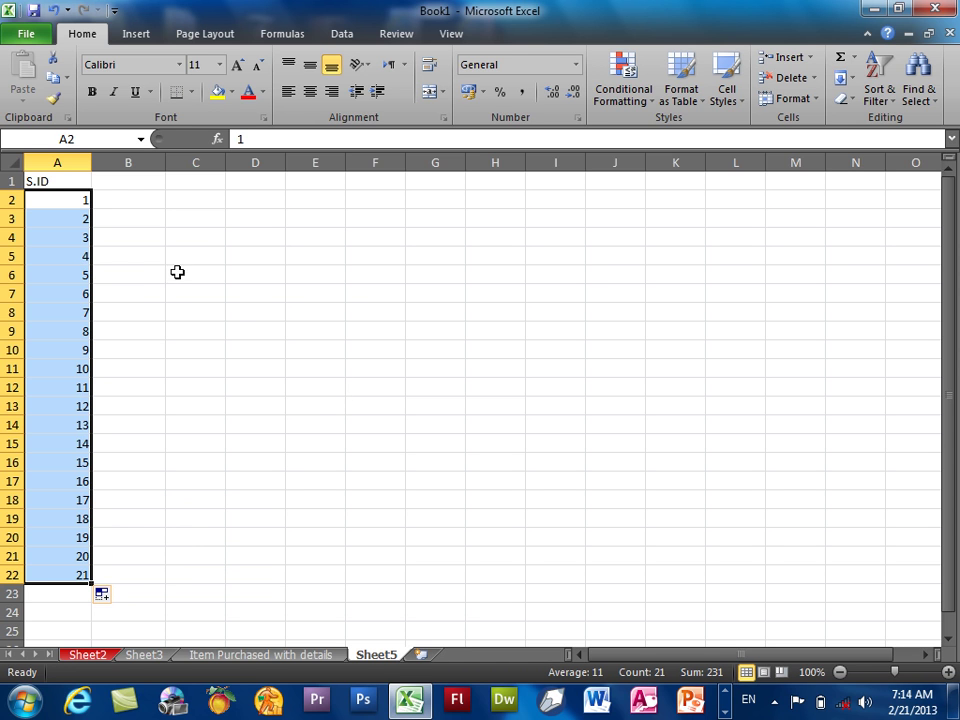
Add the S.name header in B1 and extend the series to 33 in A34
left_click(147, 183)
type("S.")
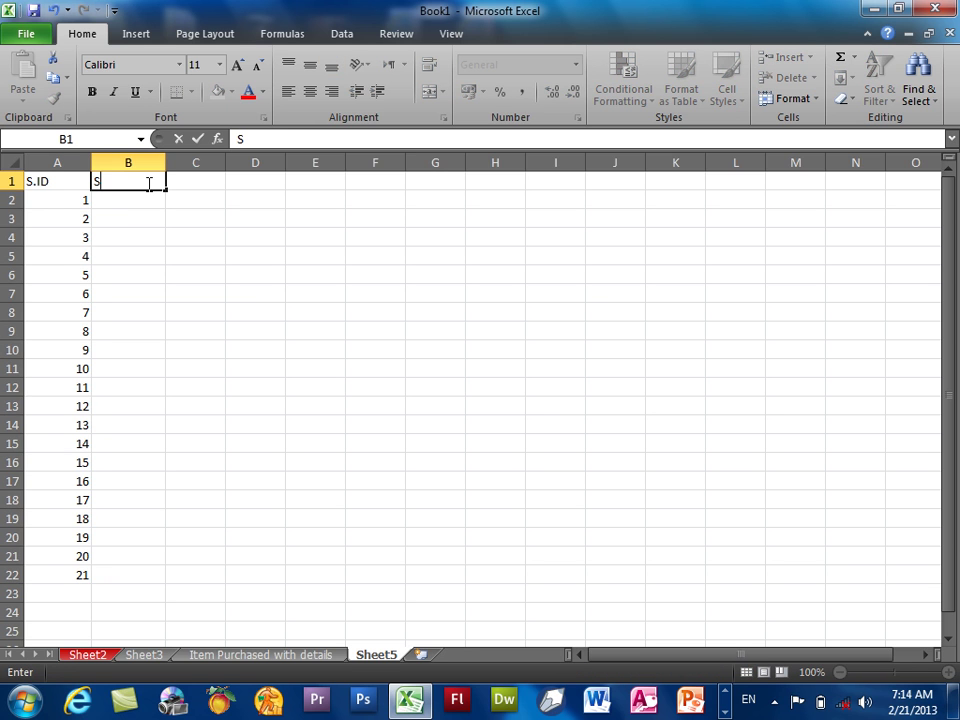
type("name")
key("Return")
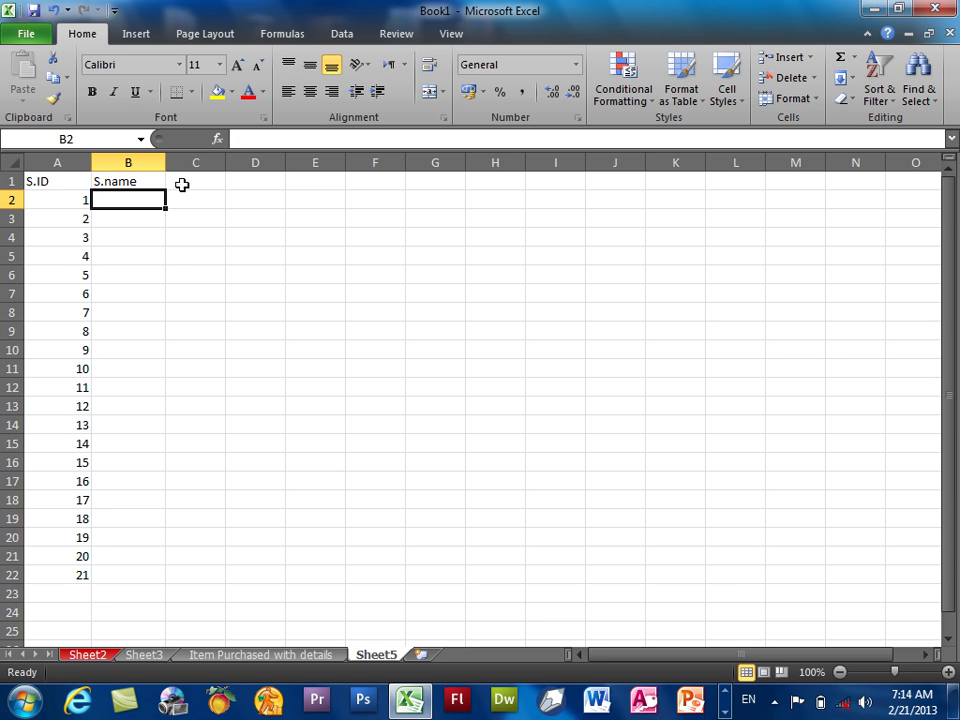
scroll(165, 490, "down", 1)
scroll(163, 490, "down", 4)
left_click(83, 294)
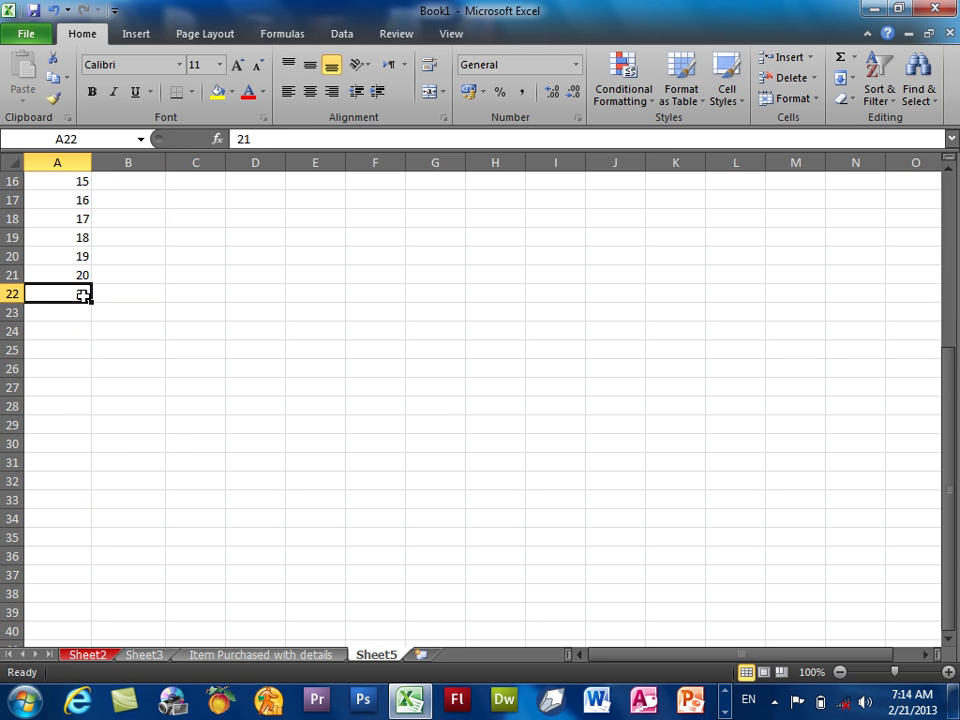
mouse_move(91, 301)
left_mouse_down()
mouse_move(105, 578)
mouse_move(92, 634)
mouse_move(92, 524)
left_mouse_up()
left_click(104, 539)
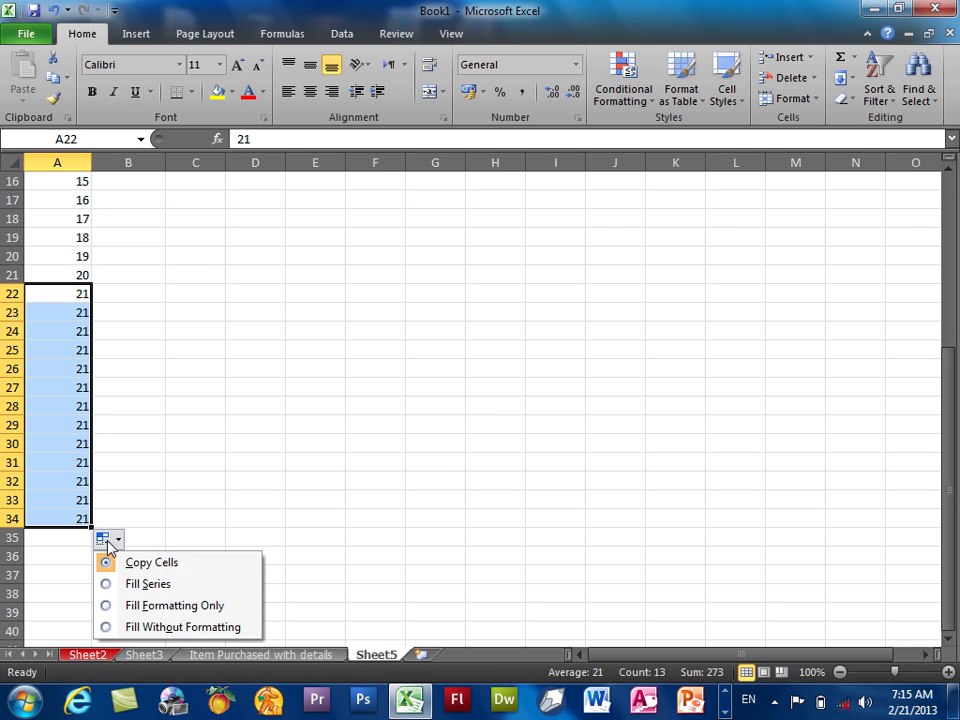
left_click(140, 586)
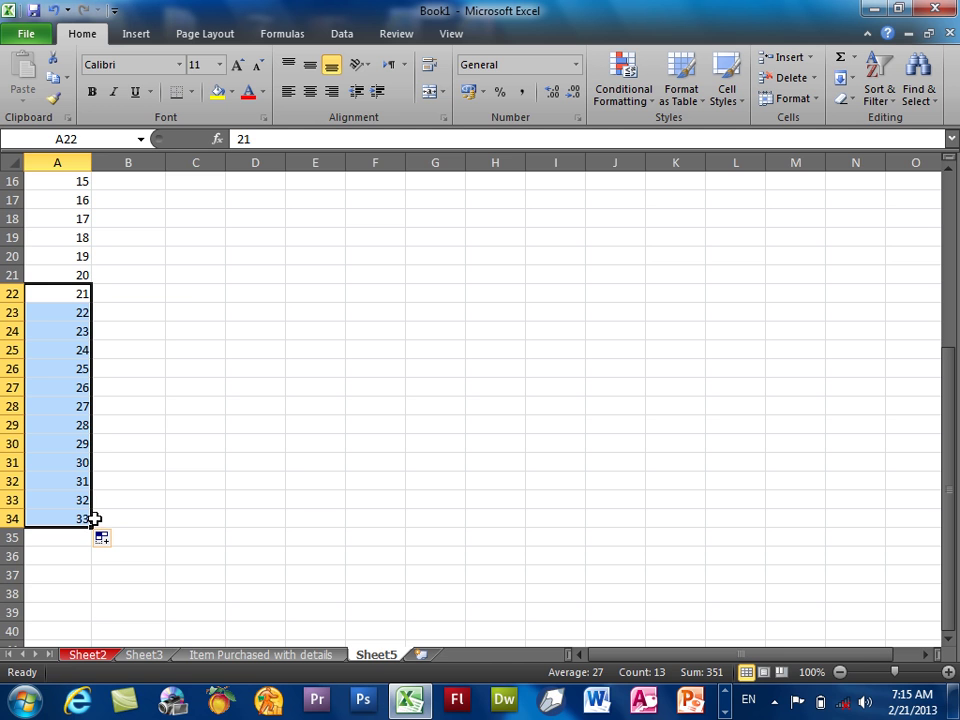
scroll(184, 330, "up", 5)
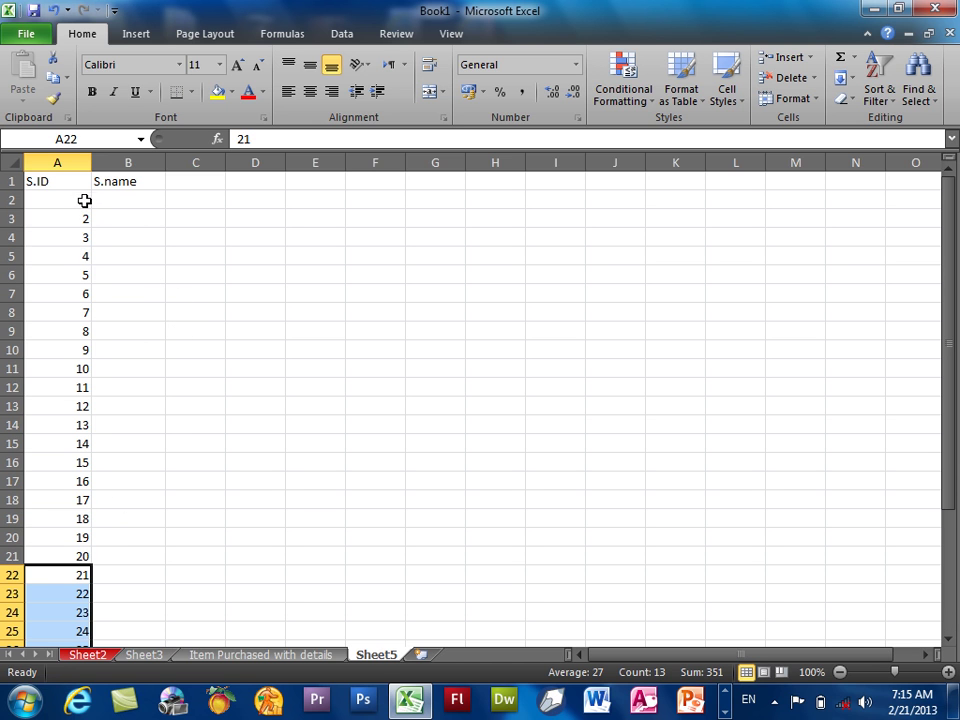
Clear the numbers from column A and enter 1 in A2
left_click_drag(81, 200, 54, 603)
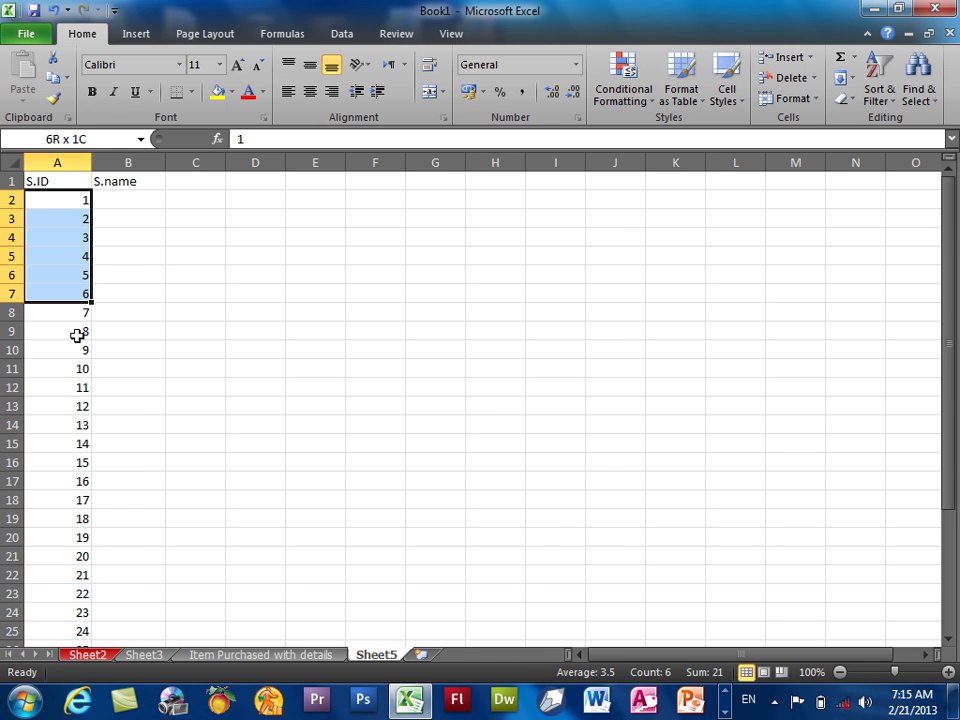
left_click_drag(60, 651, 60, 688)
key("BackSpace")
scroll(120, 505, "up", 1)
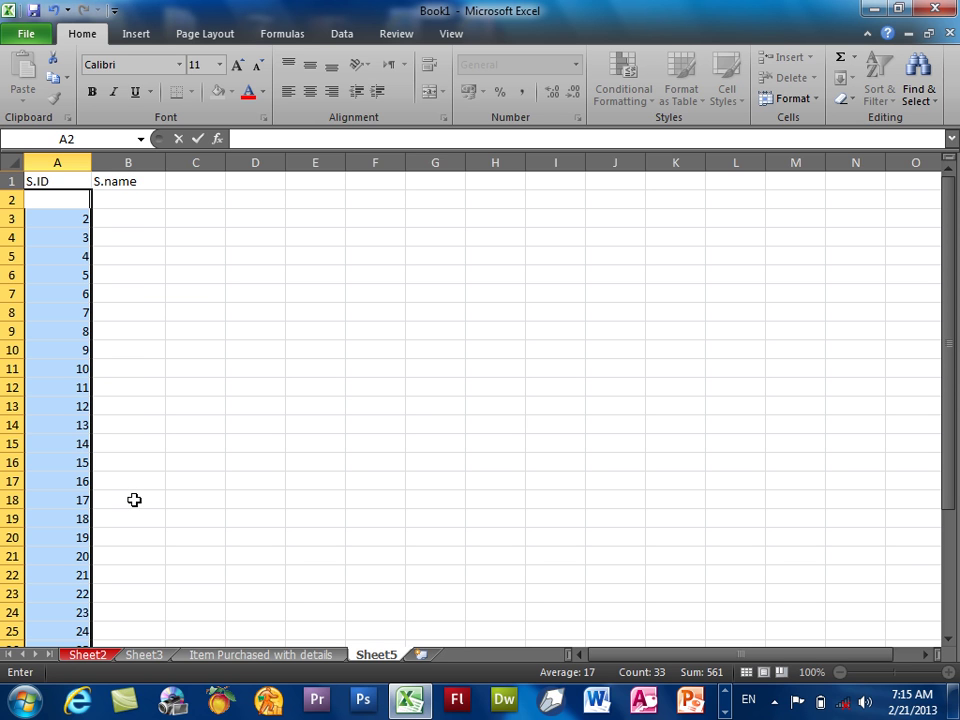
key("Escape")
key("Delete")
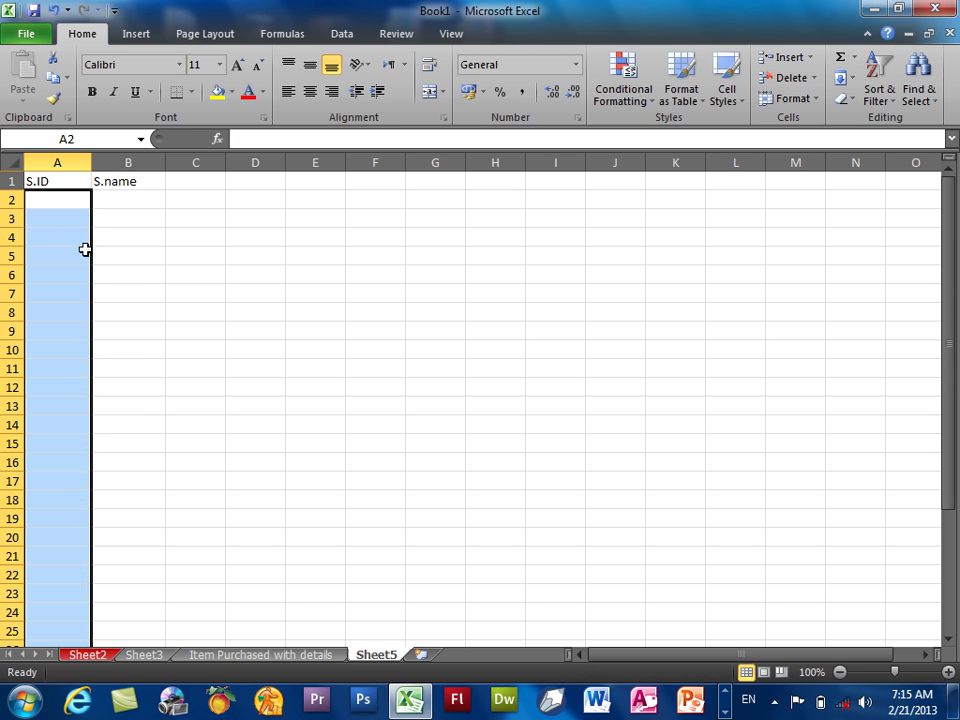
left_click(61, 202)
type("1")
left_click(100, 252)
Fill down column A from A2 as a linear series, step 1, stopping at 25
left_click(75, 198)
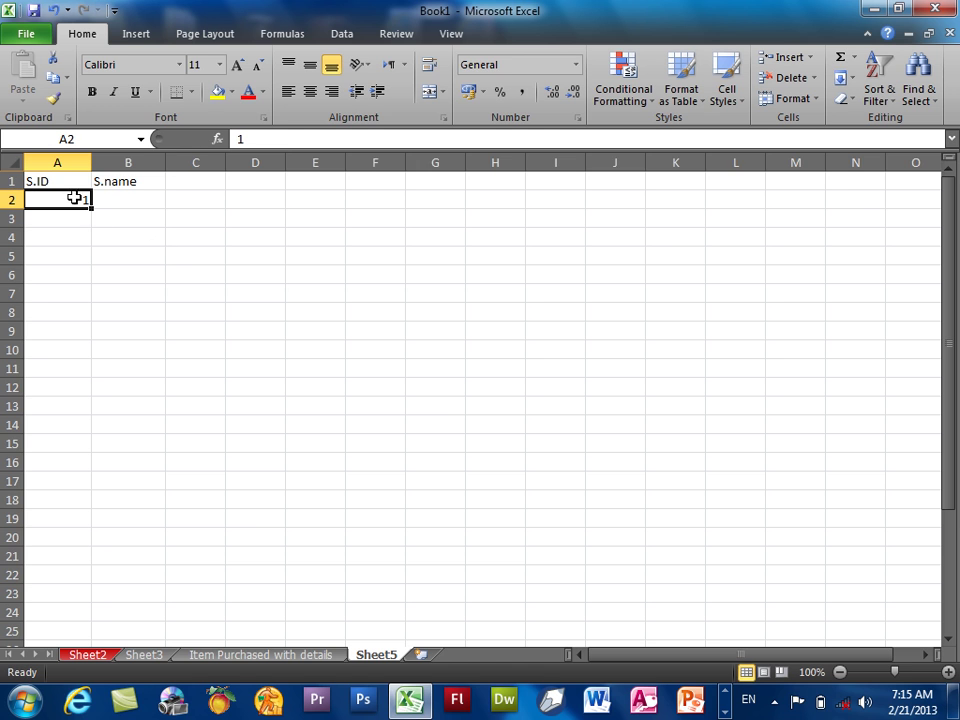
left_click(848, 80)
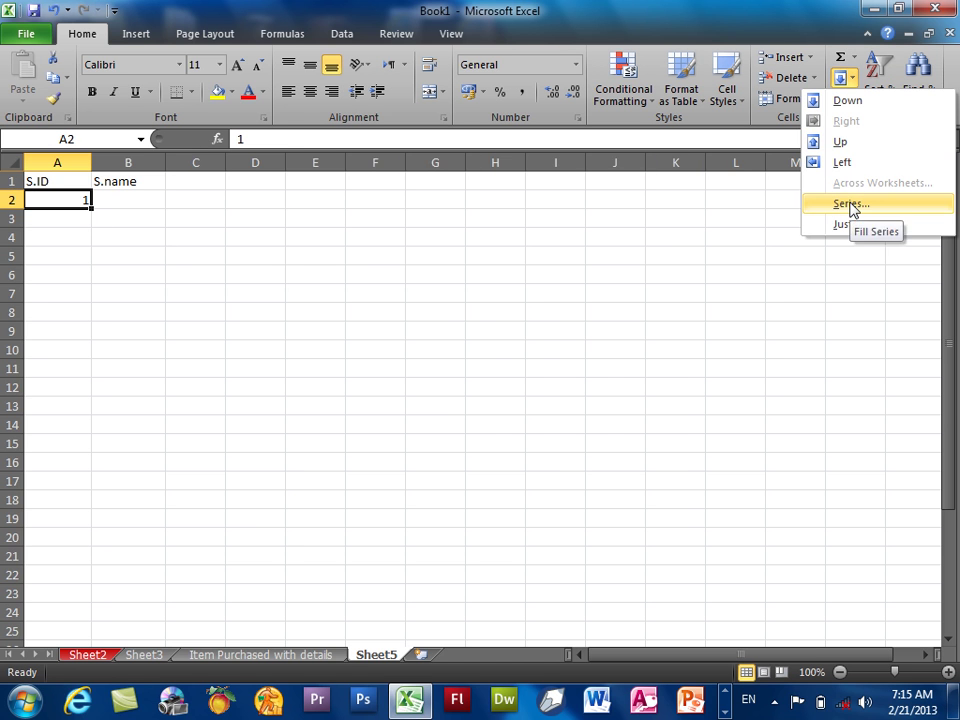
left_click(850, 205)
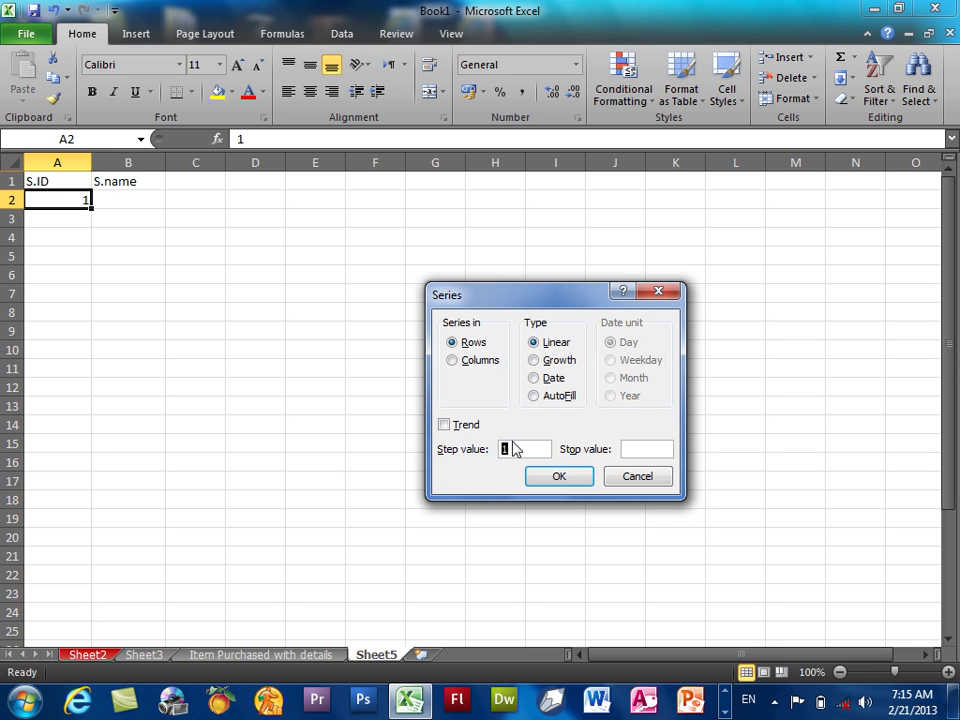
left_click(638, 450)
type("25")
left_click(465, 360)
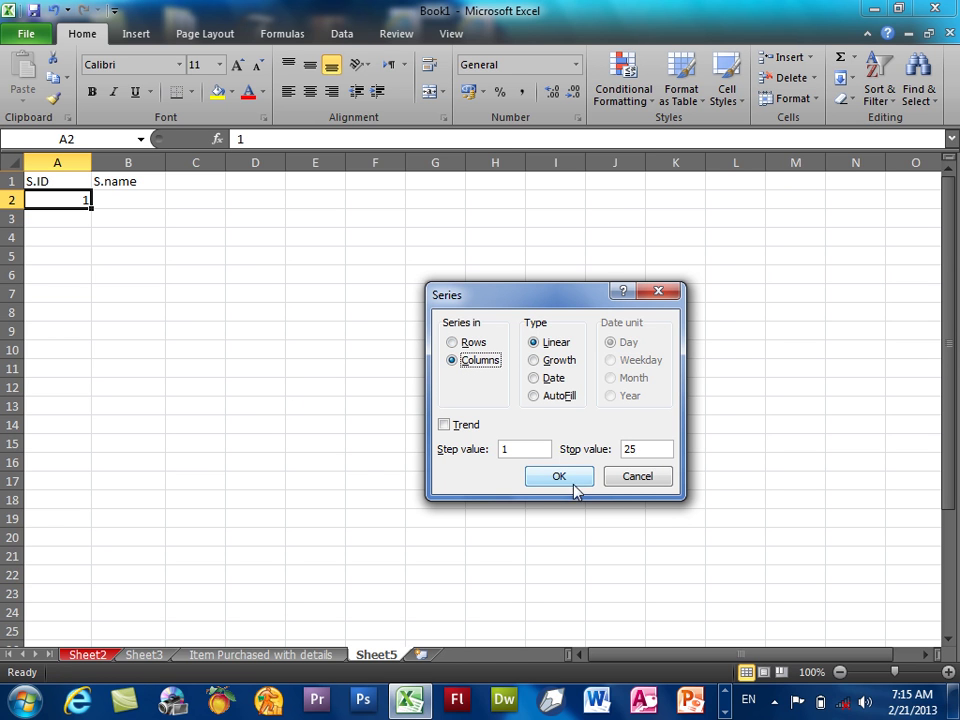
left_click(572, 482)
scroll(389, 490, "down", 4)
scroll(389, 490, "up", 2)
scroll(390, 490, "up", 2)
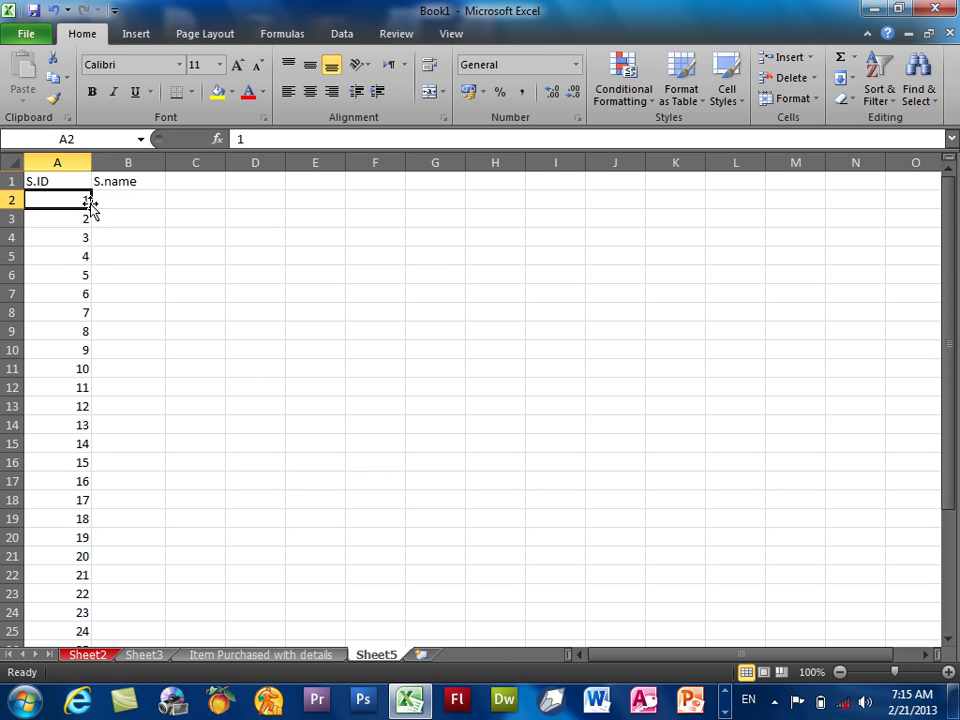
mouse_move(71, 218)
left_mouse_down()
mouse_move(76, 487)
mouse_move(64, 634)
mouse_move(64, 619)
left_mouse_up()
Delete the series values 2 to 25 from column A
key("BackSpace")
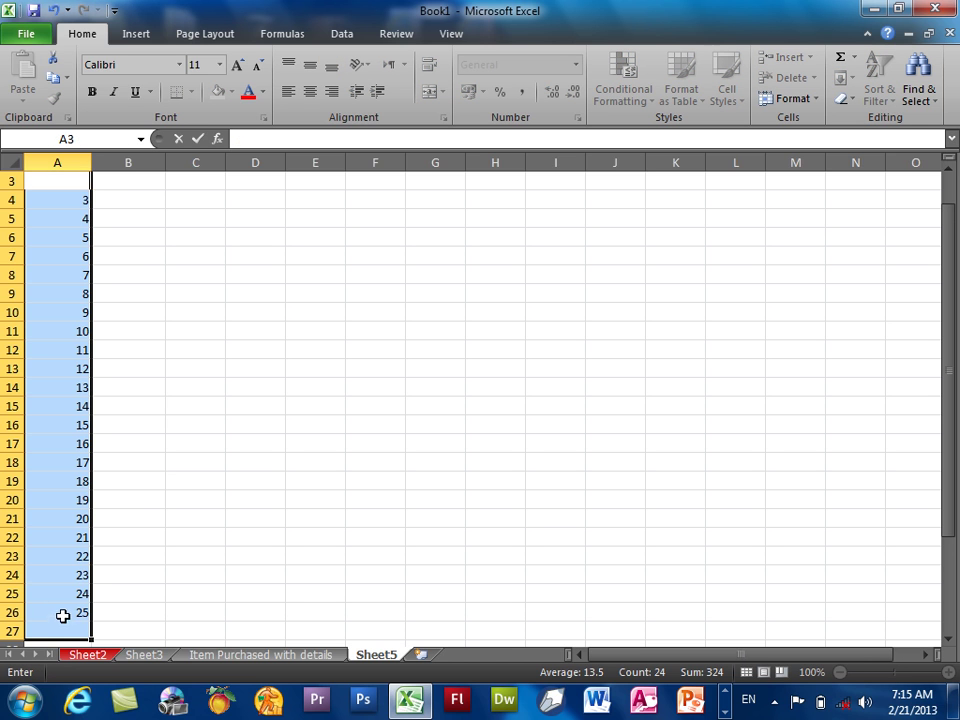
key("Escape")
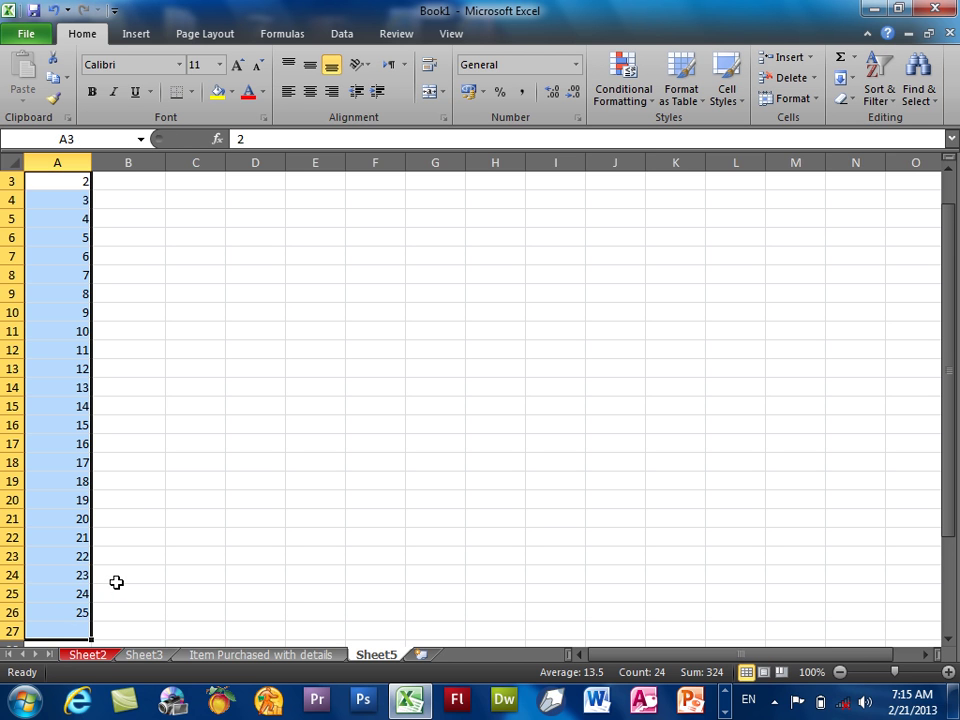
key("Delete")
scroll(92, 388, "up", 1)
Enter two sample names in B2 and B3, then clear both entries
left_click(120, 195)
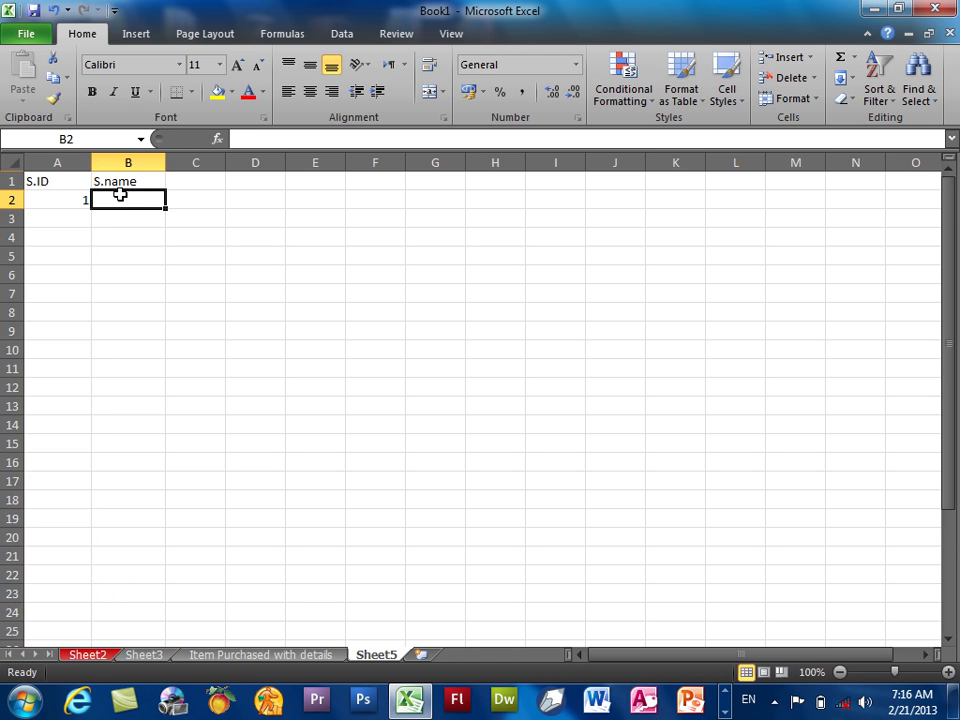
type("Islam")
key("Return")
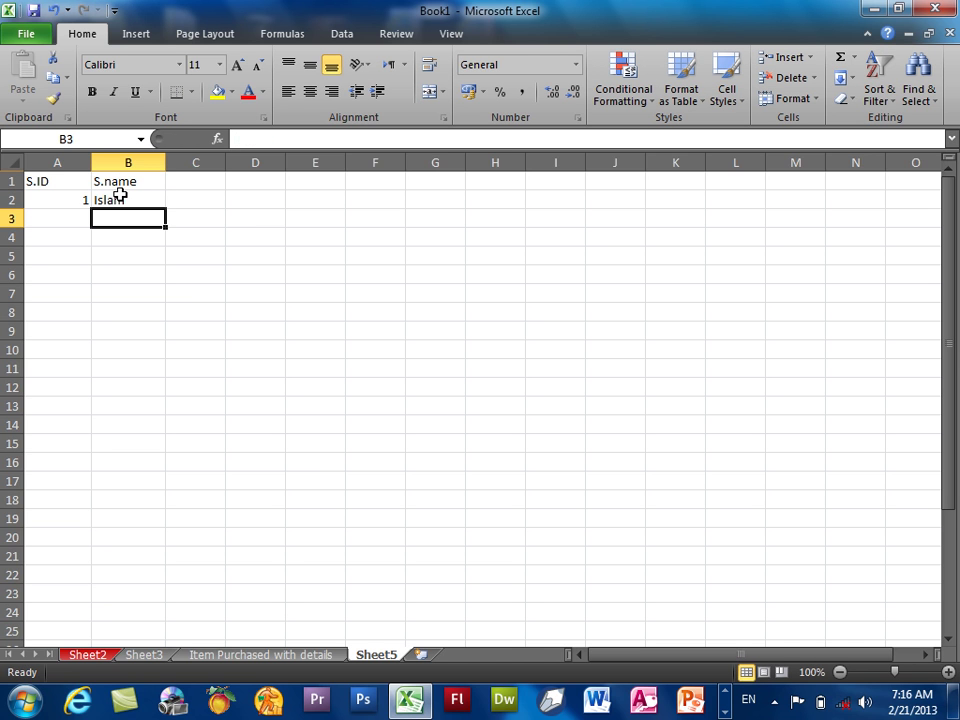
type("salam")
key("Return")
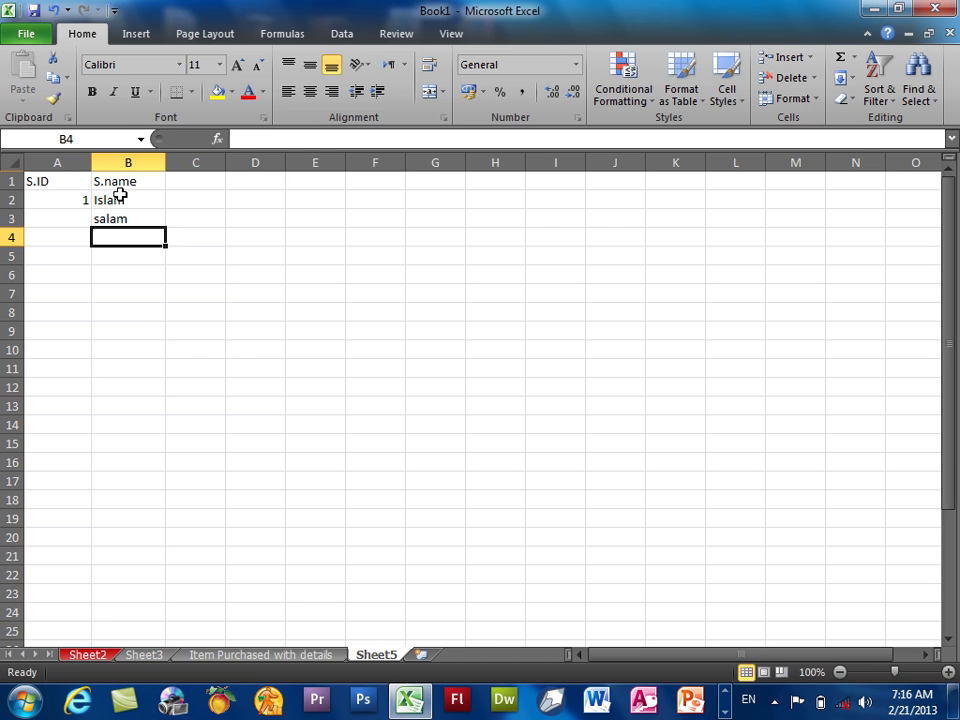
key("Up")
key("Delete")
key("Up")
key("Delete")
key("Left")
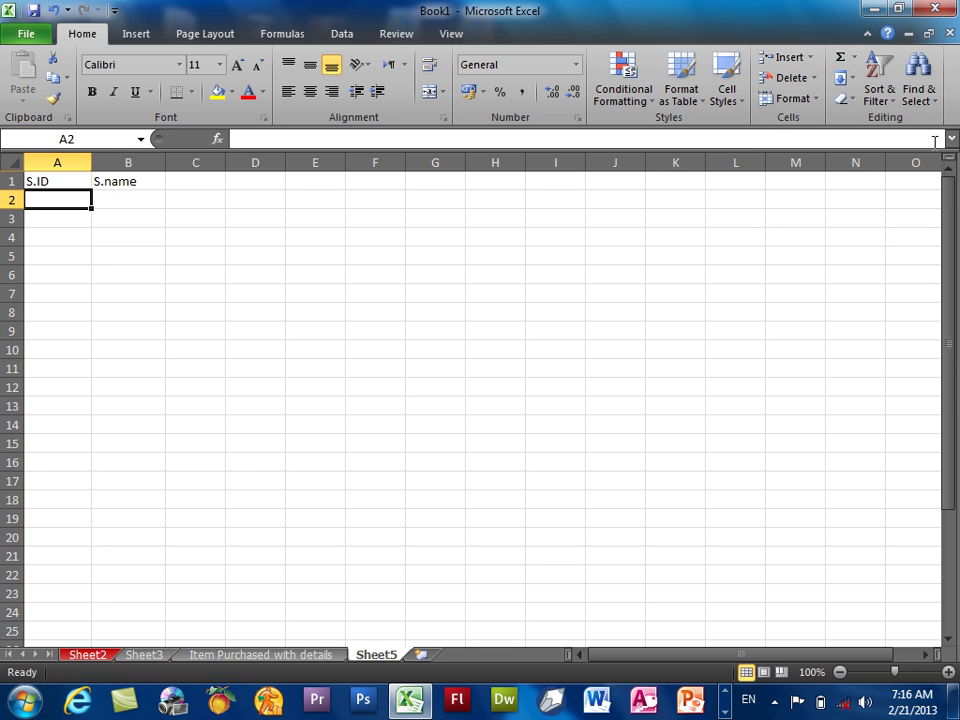
Launch Microsoft Access from the Run box with msaccess
key("super+r")
type("msa")
type("ess")
key("Return")
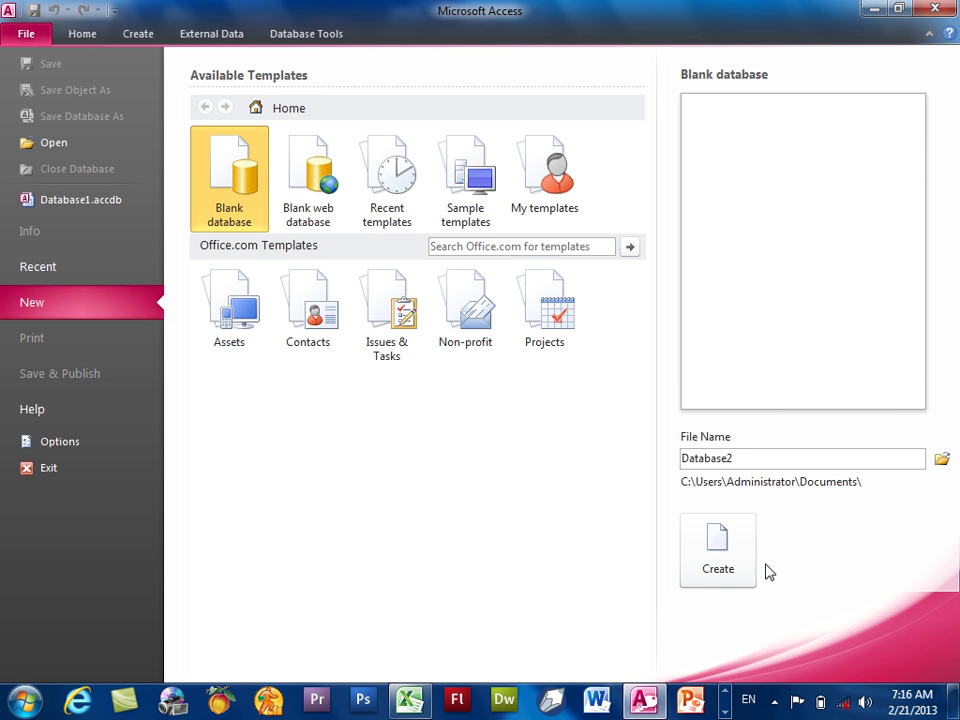
Create a blank Access database, discarding the default Table1, and start a table design
left_click(745, 562)
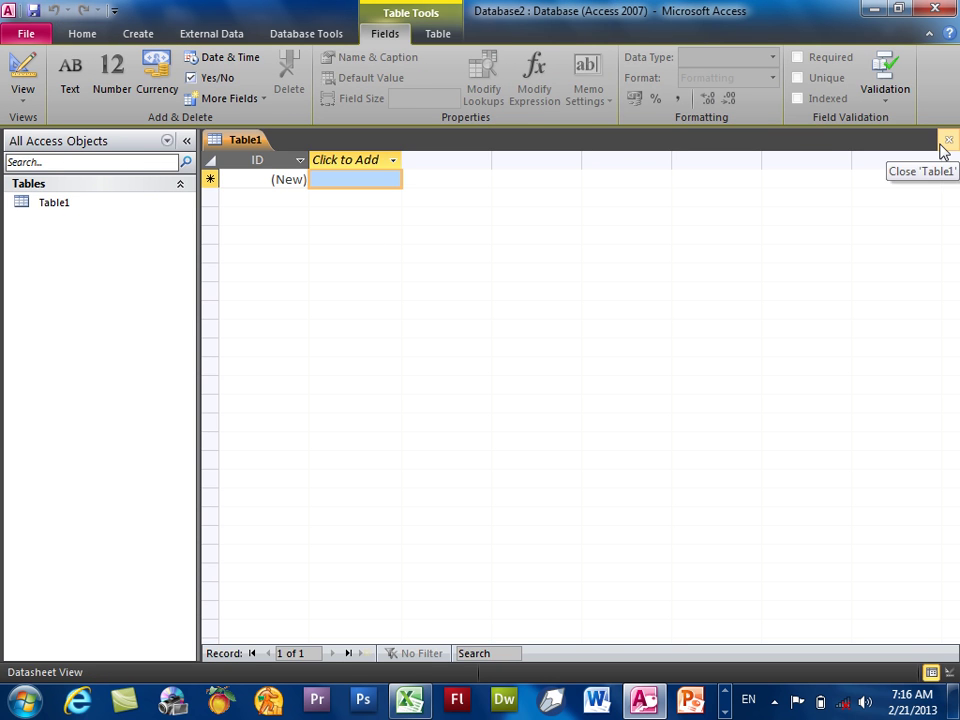
left_click(946, 141)
left_click(138, 33)
left_click(130, 85)
Define SID and Sname fields and save the table as Program without a primary key
type("SID")
key("Tab")
key("Tab")
key("Tab")
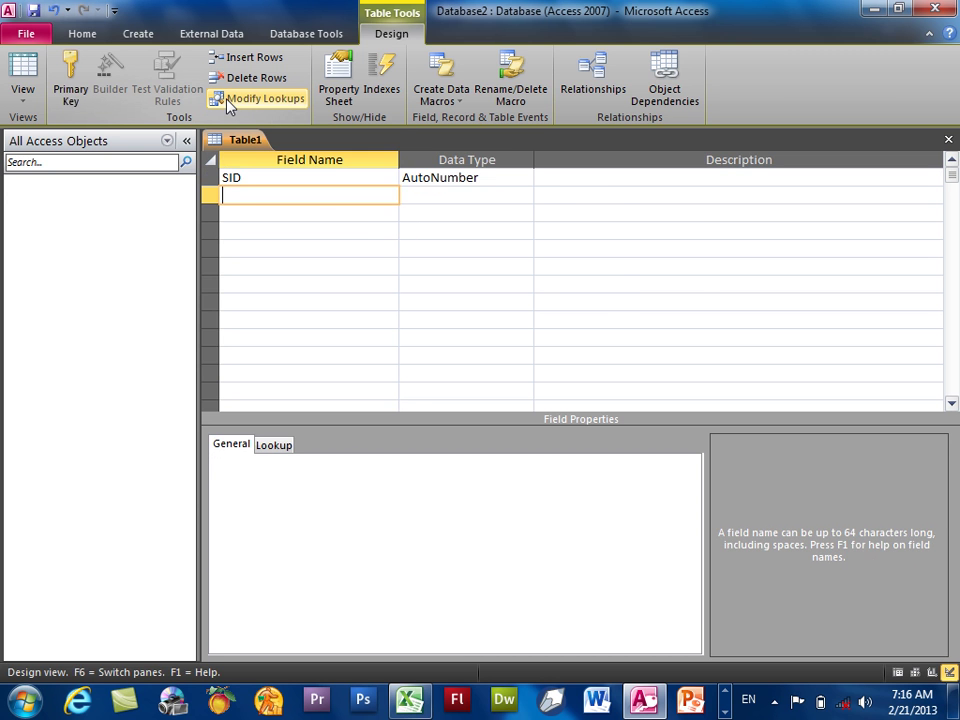
type("Sname")
key("Tab")
key("ctrl+s")
type("Program")
key("Return")
key("n")
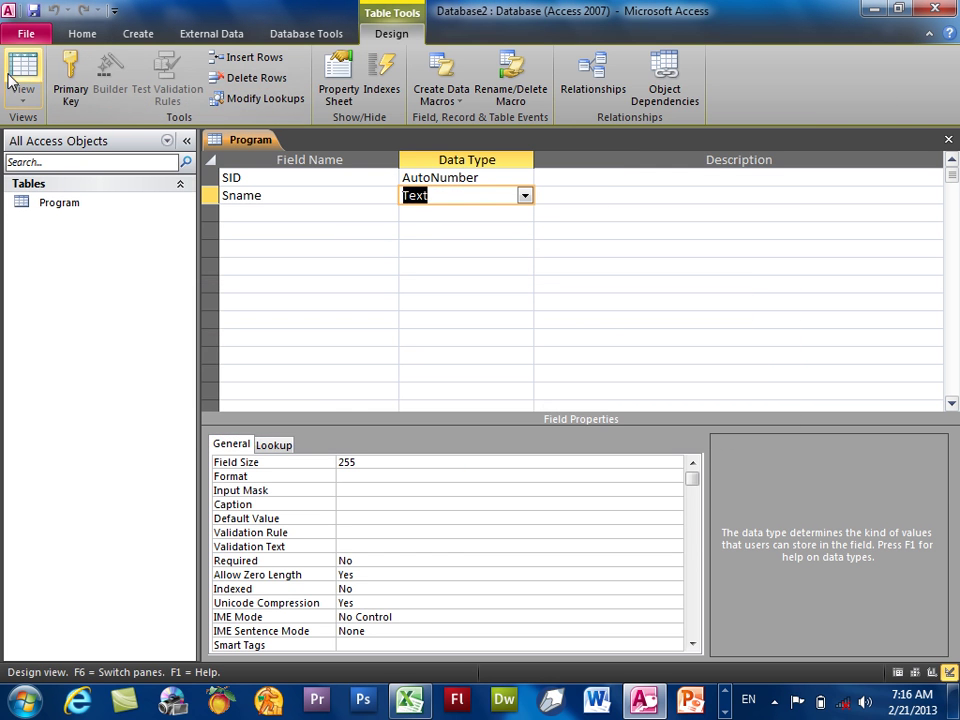
Switch Program to Datasheet view and enter several sample names in Sname
left_click(22, 68)
key("Tab")
type("Is")
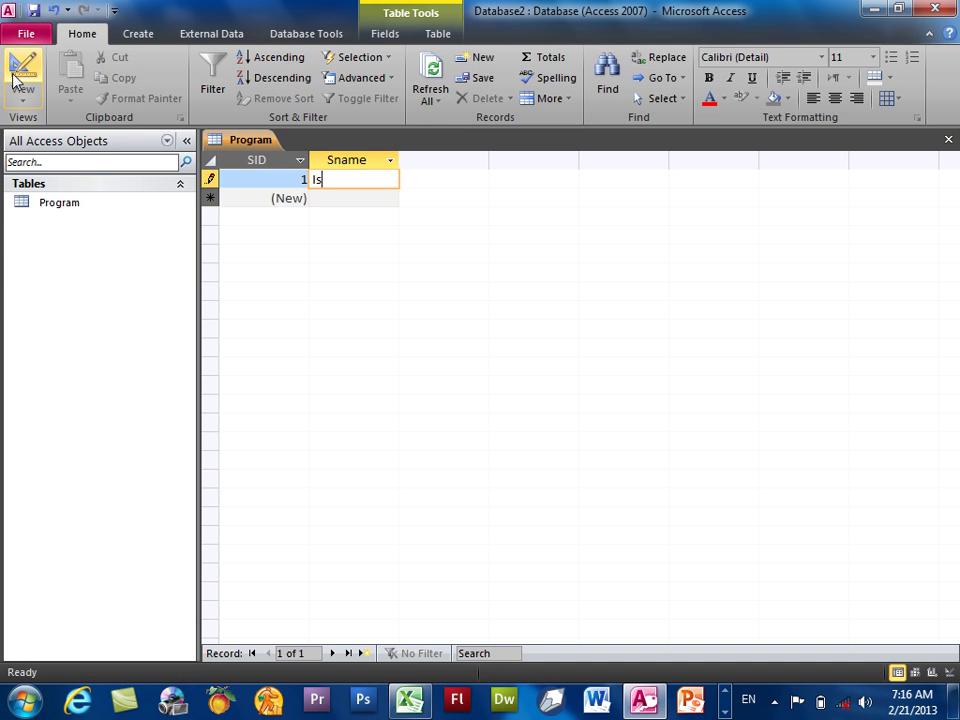
key("Tab")
key("Tab")
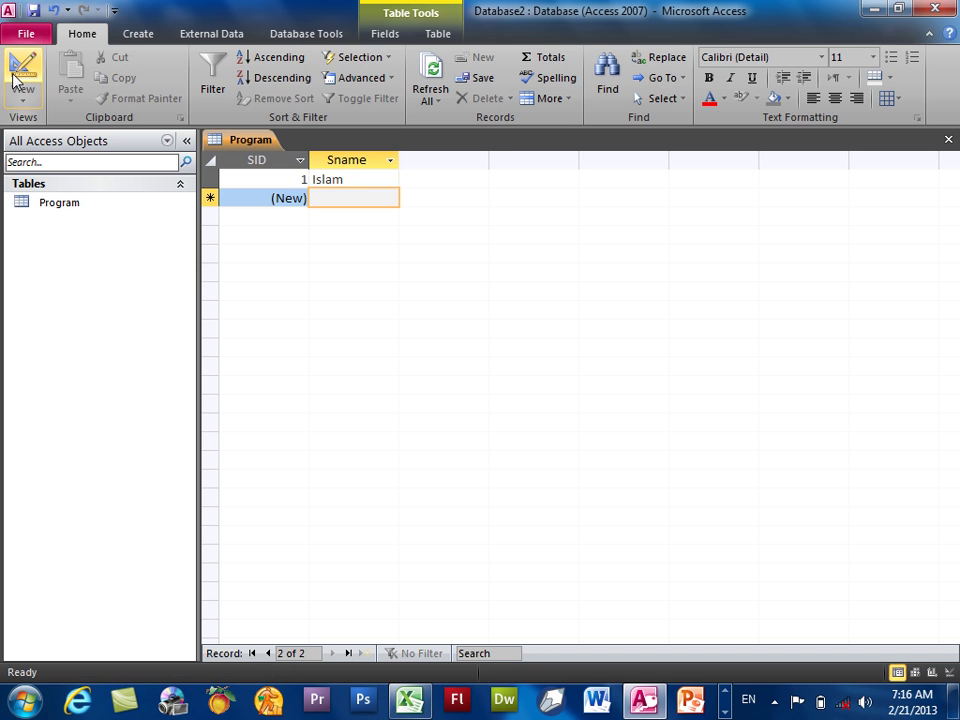
type("Salam")
key("Tab")
key("Tab")
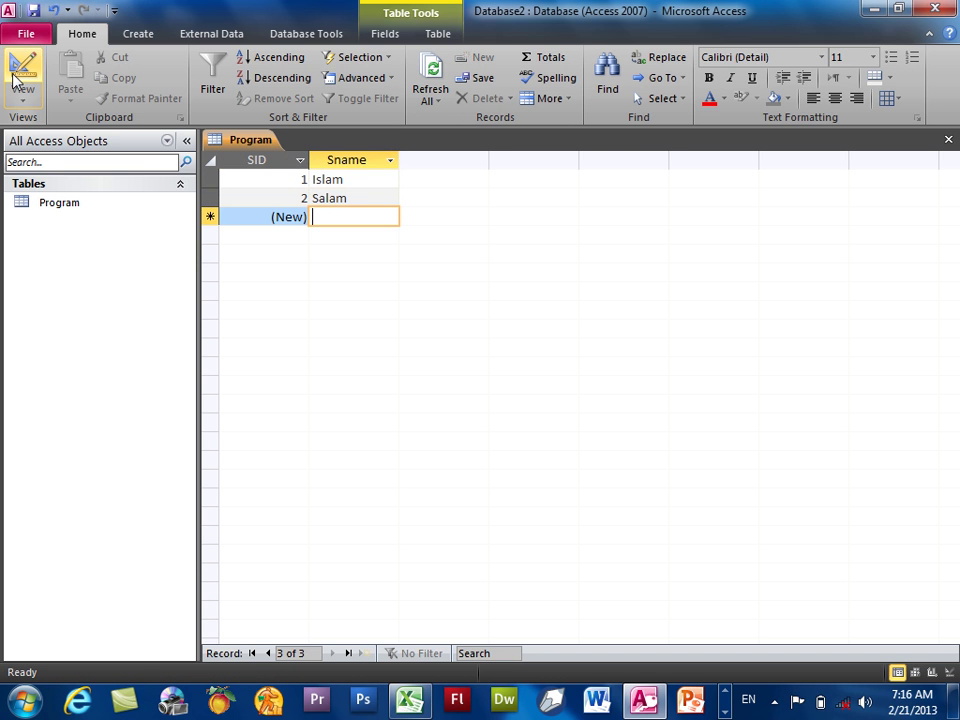
type("a")
key("Tab")
key("Tab")
type("sada")
key("Tab")
key("Tab")
type("asdaasdasda")
key("Tab")
key("Tab")
Back in Excel, preview the Growth series type from D11 and close Series without filling
type("s")
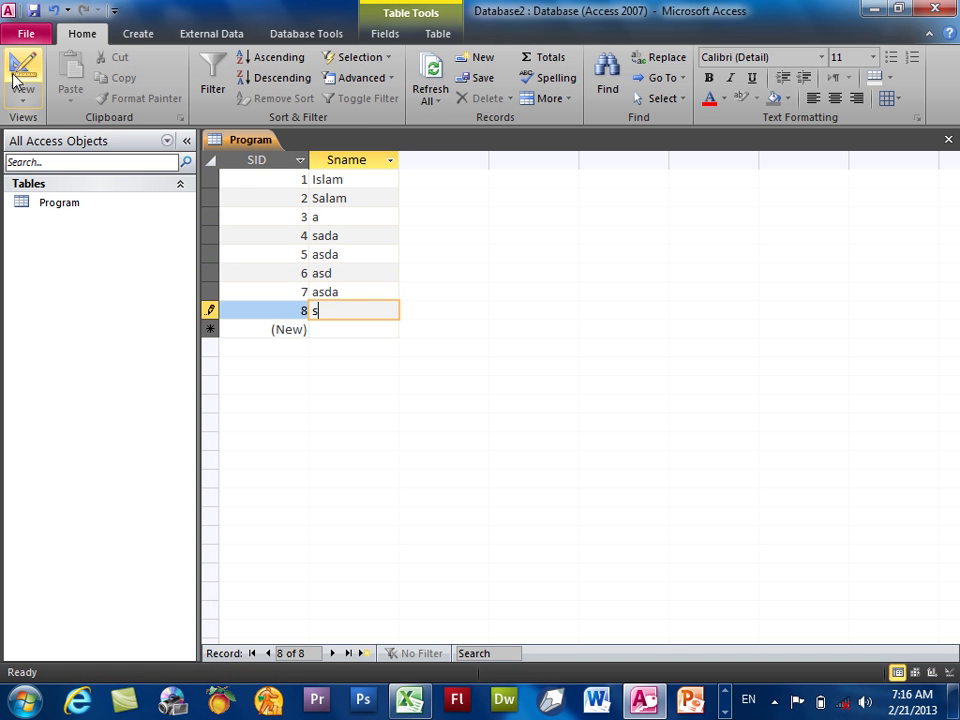
key("alt+Tab")
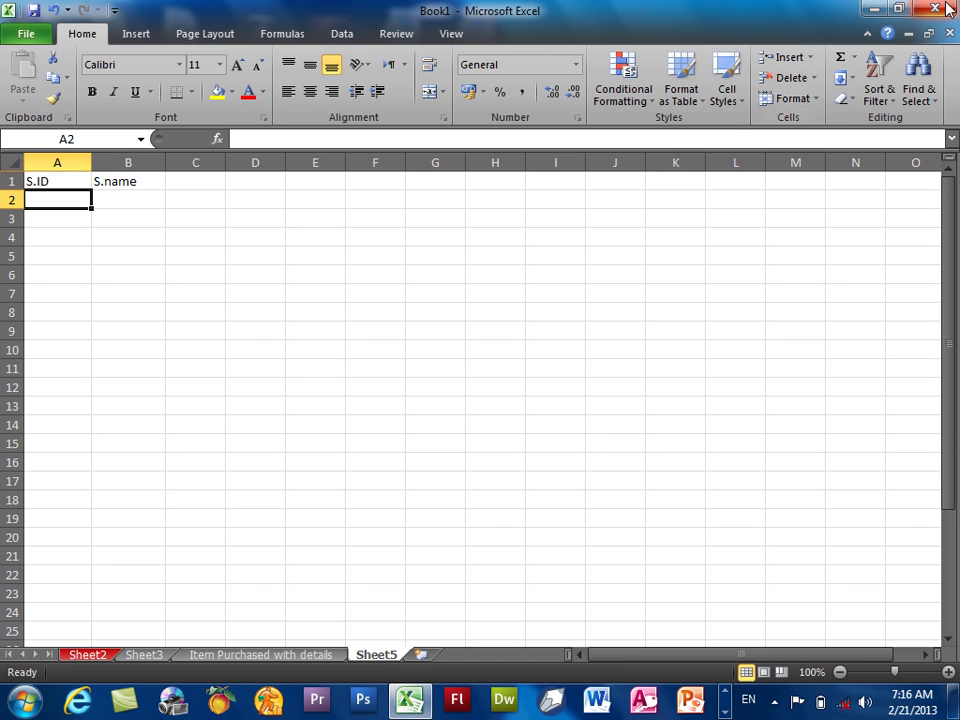
left_click(272, 365)
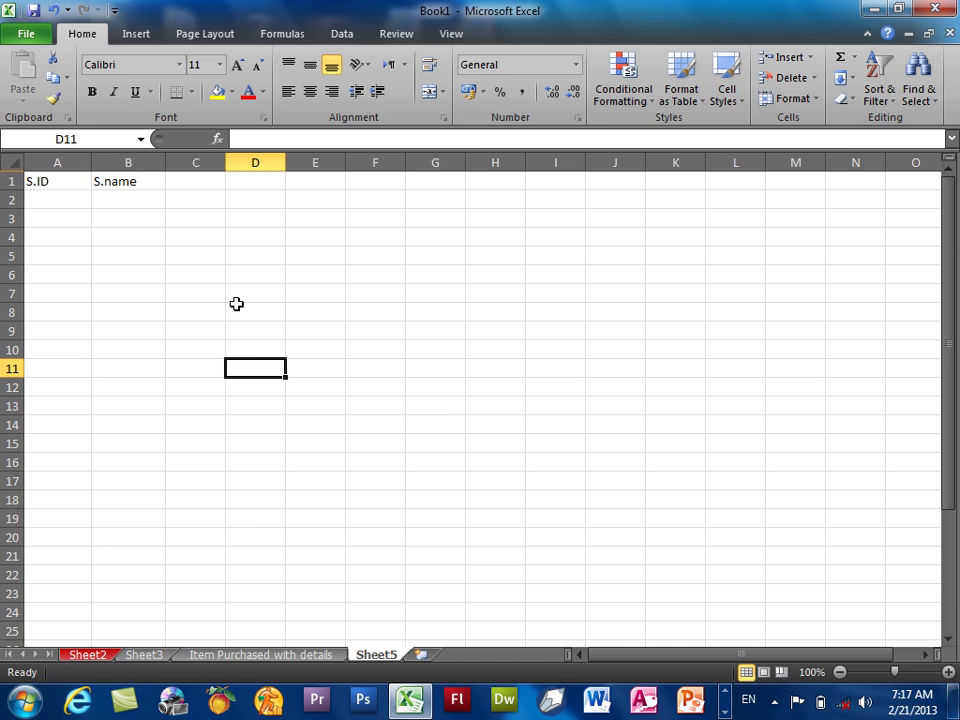
left_click(843, 78)
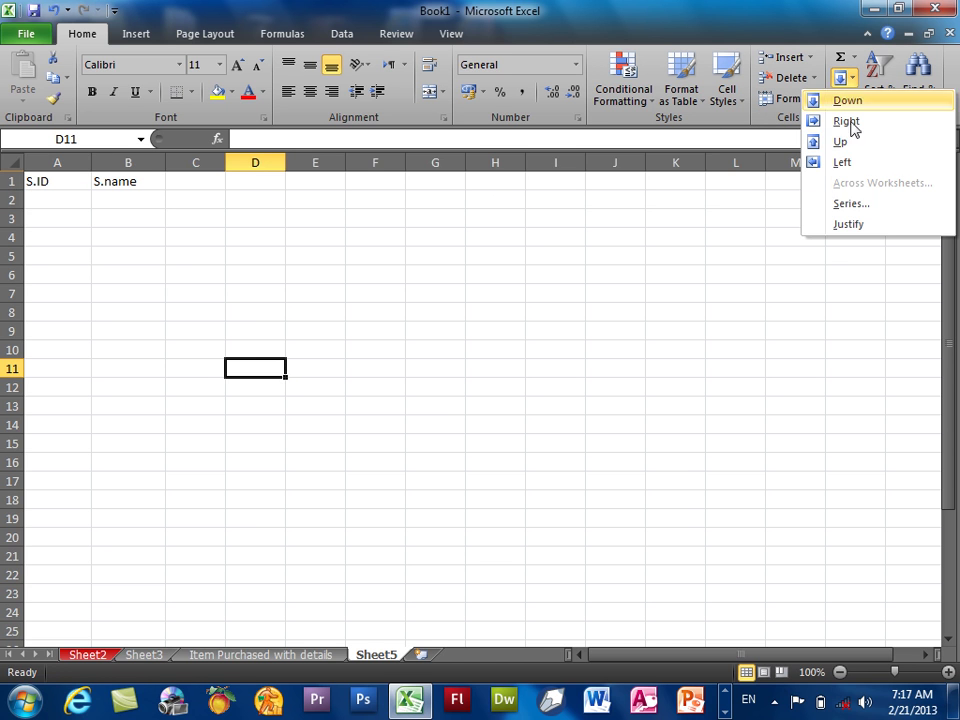
left_click(851, 203)
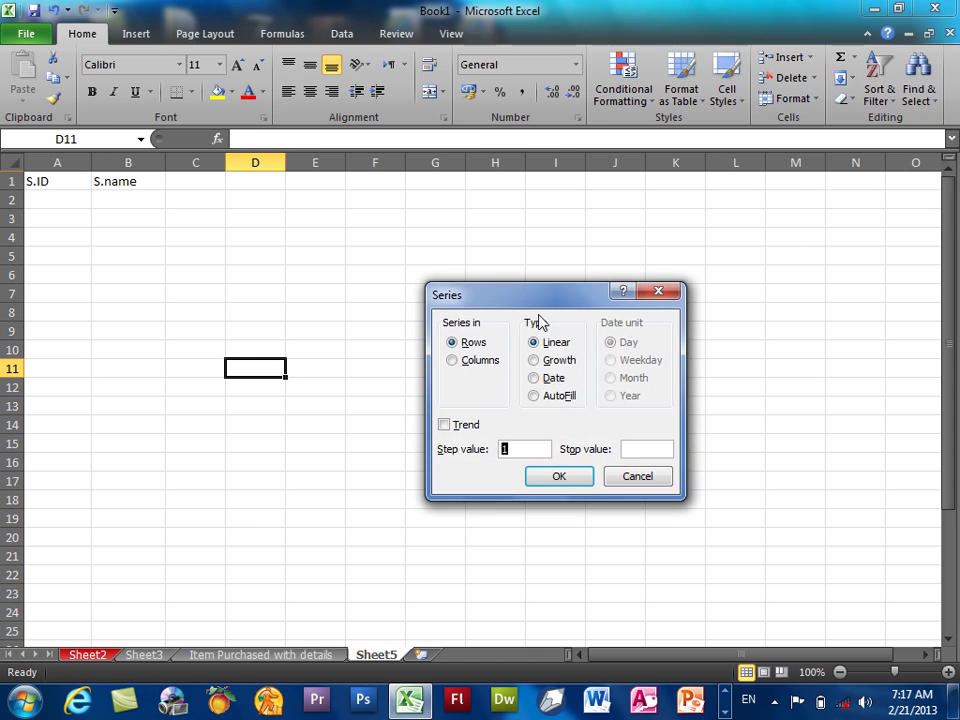
left_click(550, 361)
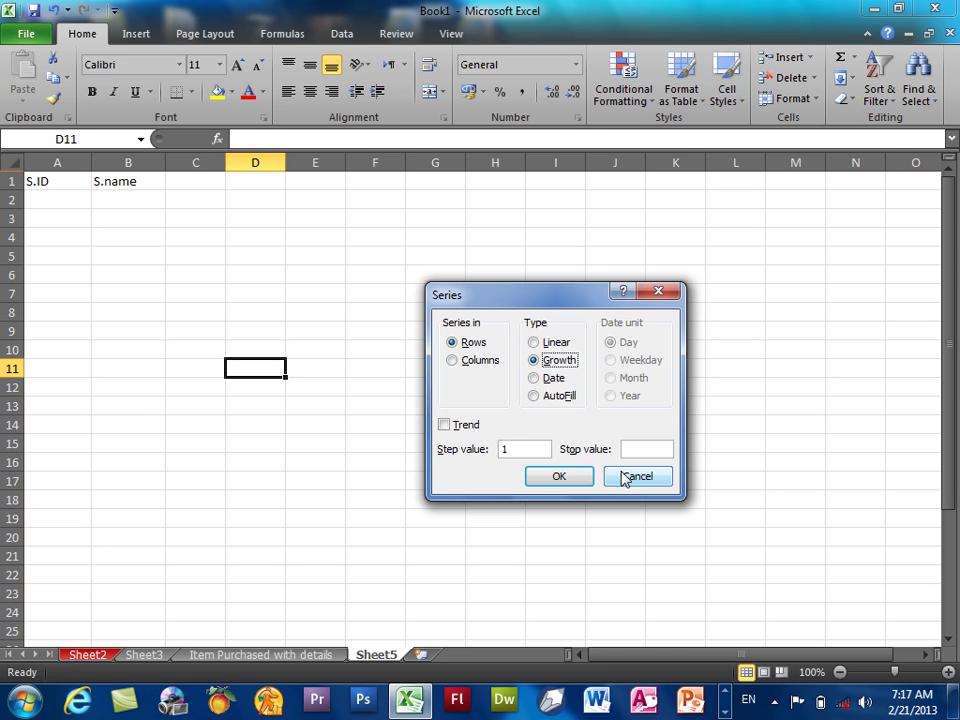
left_click(624, 476)
Enter the heading Growth in C1 and the value 2 in C2
left_click(211, 177)
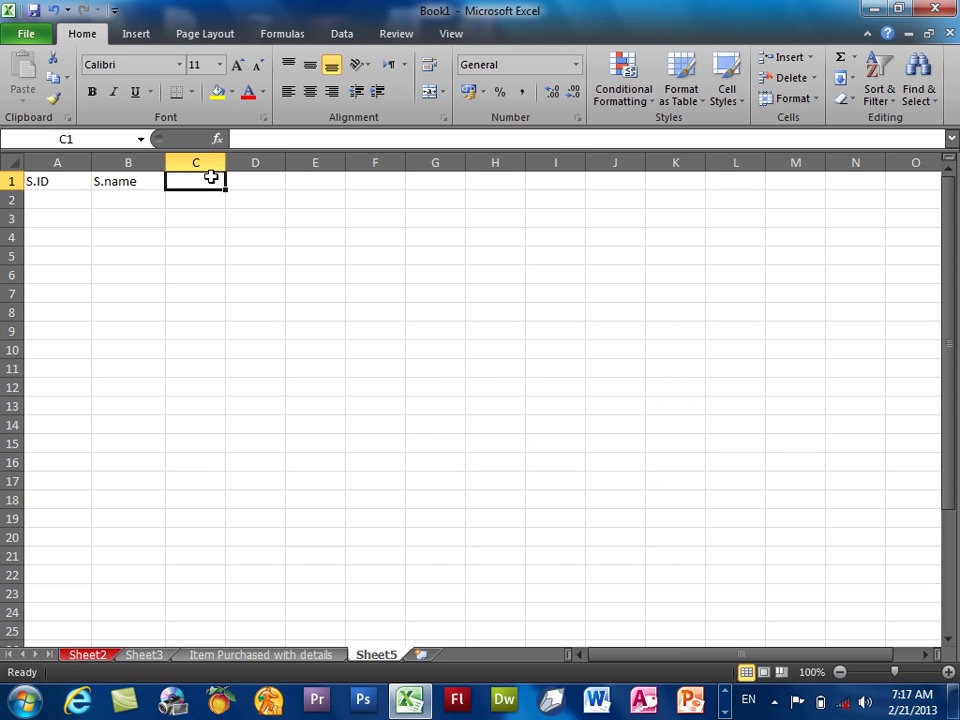
type("G")
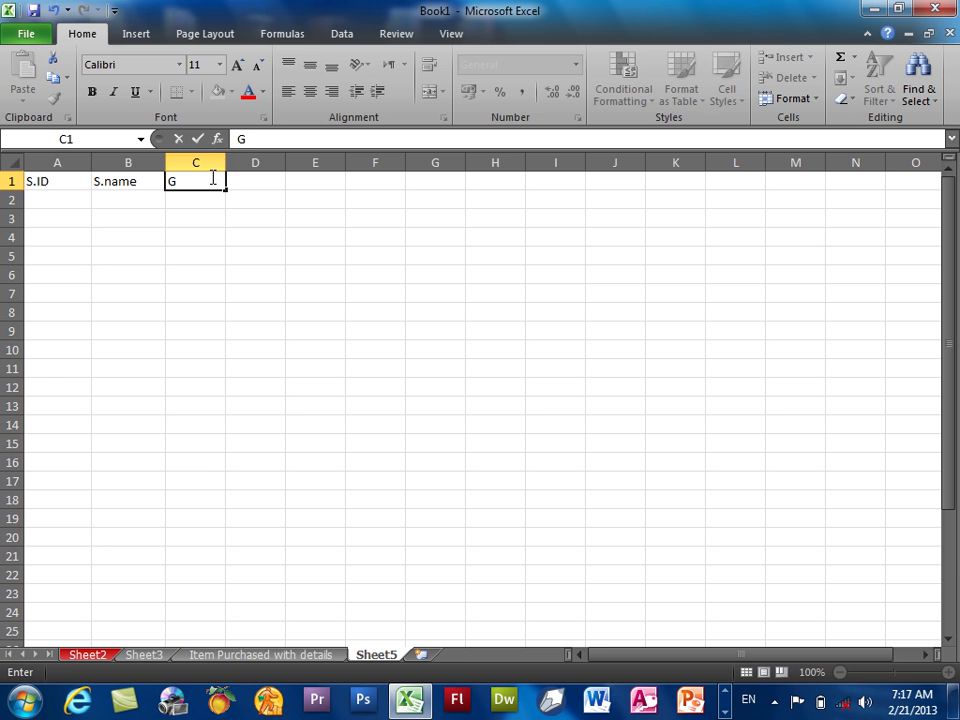
key("BackSpace")
type("owth")
key("Return")
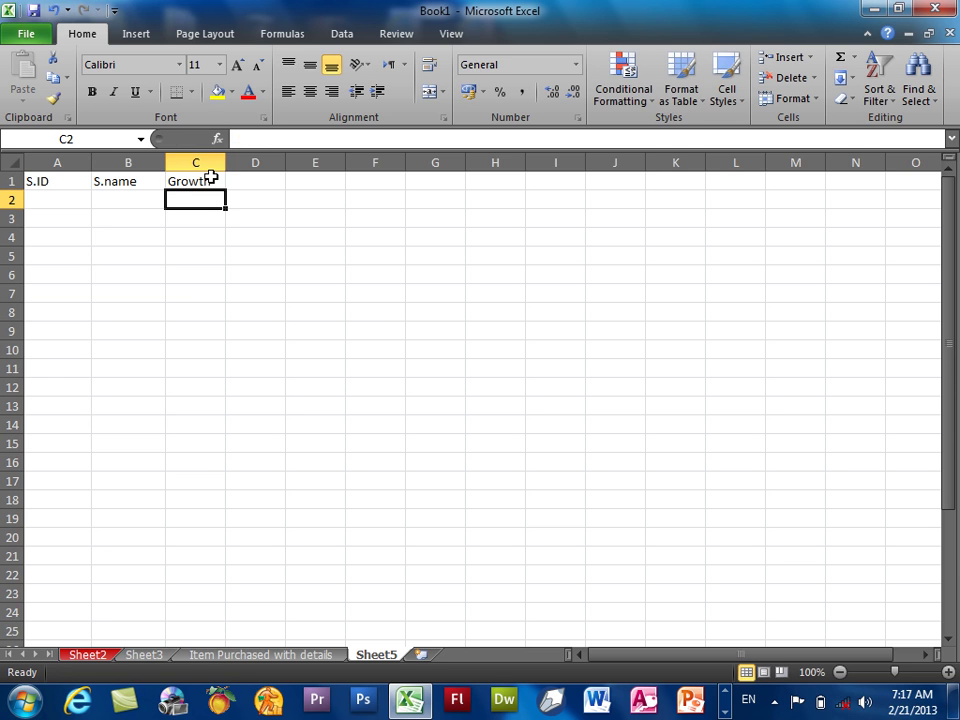
type("2")
key("Return")
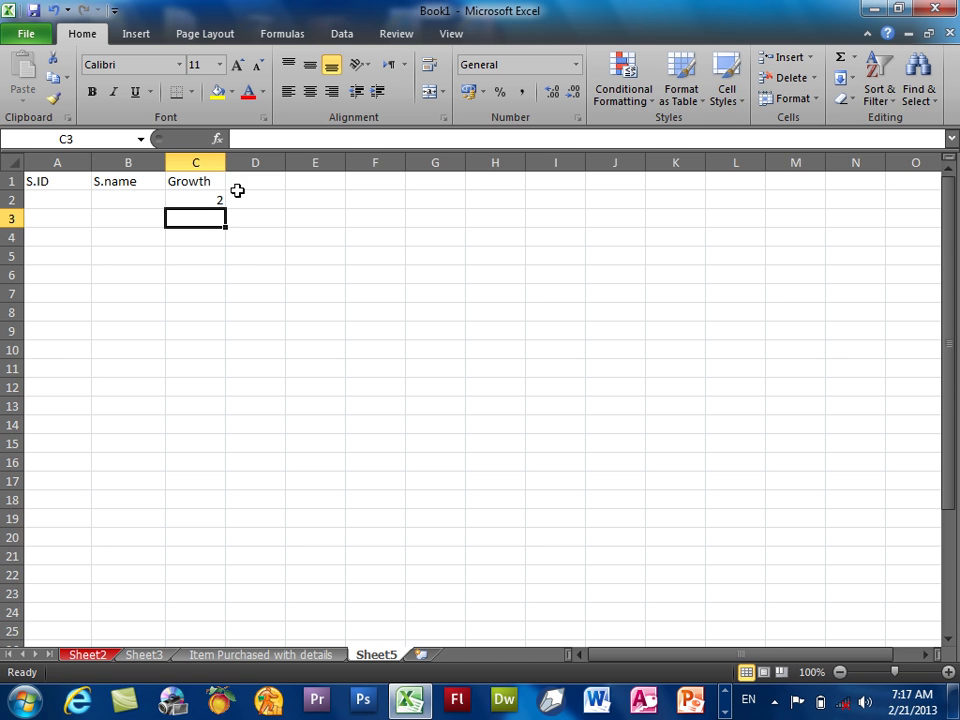
Fill column C from C2 with a Growth series, step 2, stop value 80000000
left_click(199, 203)
left_click(843, 77)
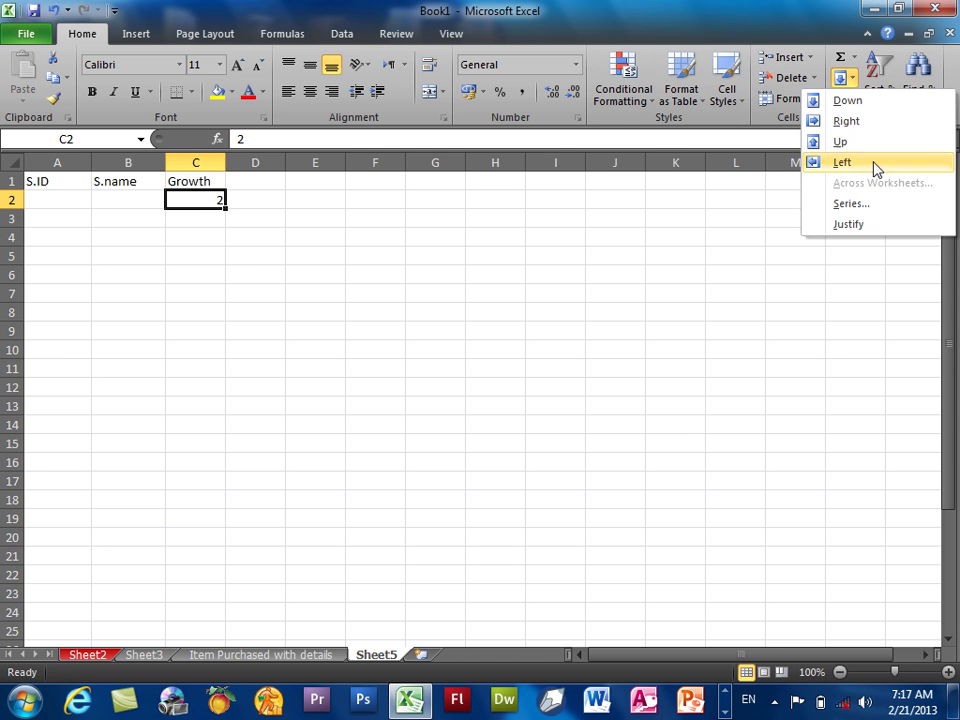
left_click(868, 205)
left_click(559, 361)
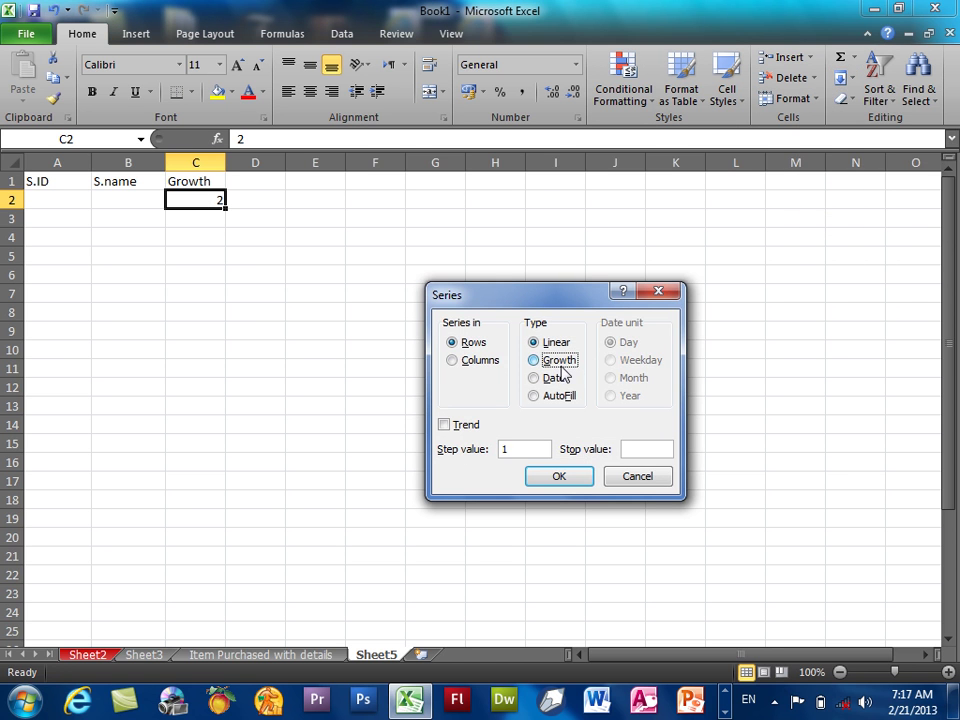
type("2")
key("Tab")
type("0")
key("Tab")
type("80000000")
left_click(478, 360)
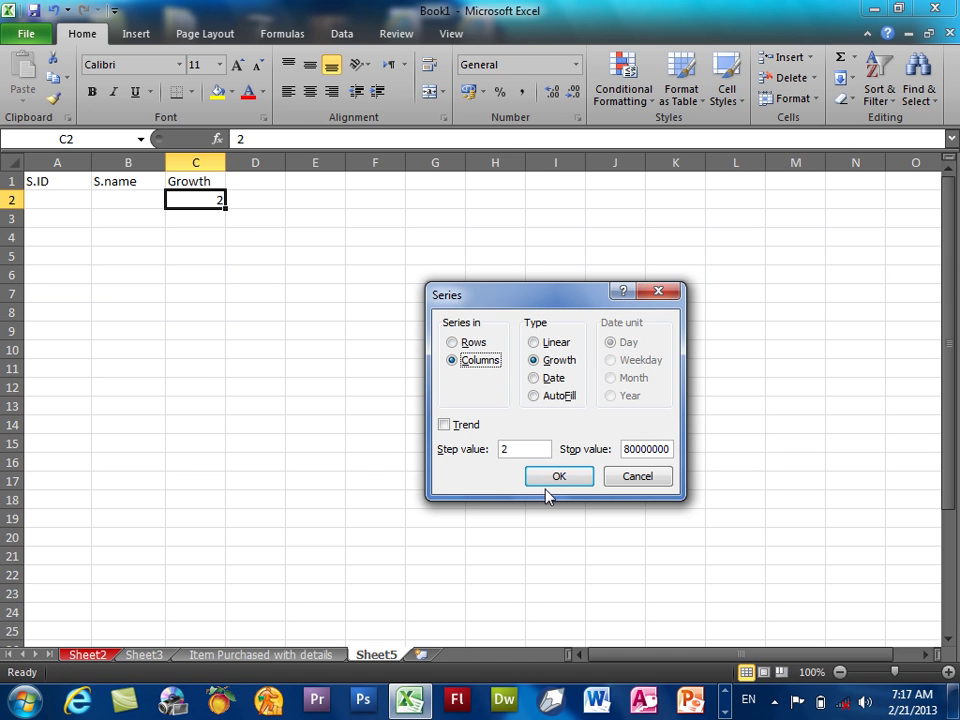
left_click(551, 480)
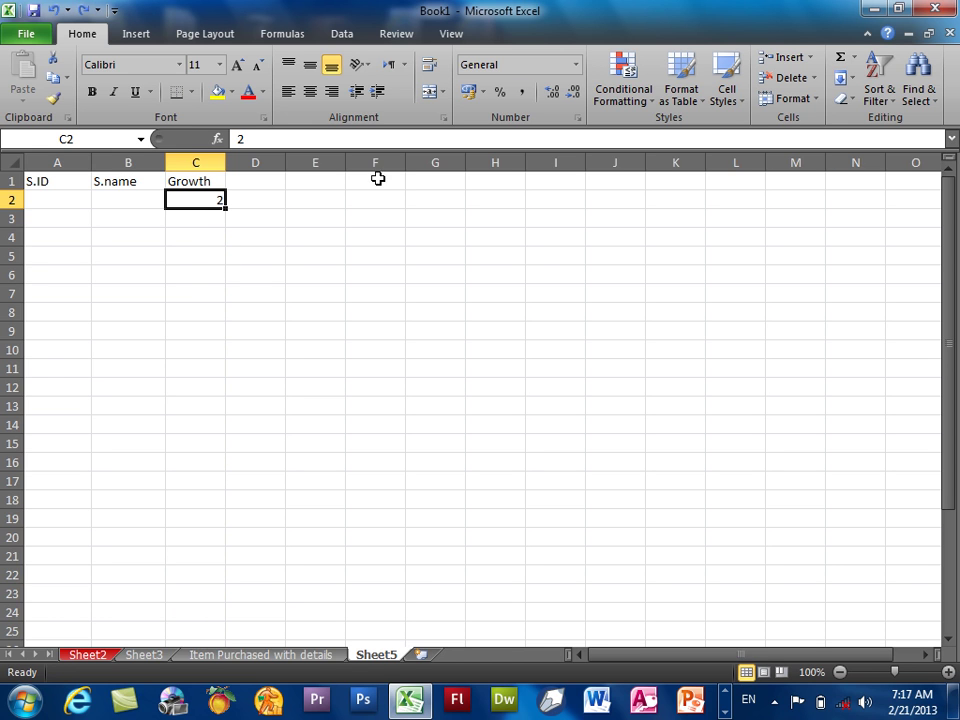
Reopen the Series settings and choose the Date type
left_click(840, 78)
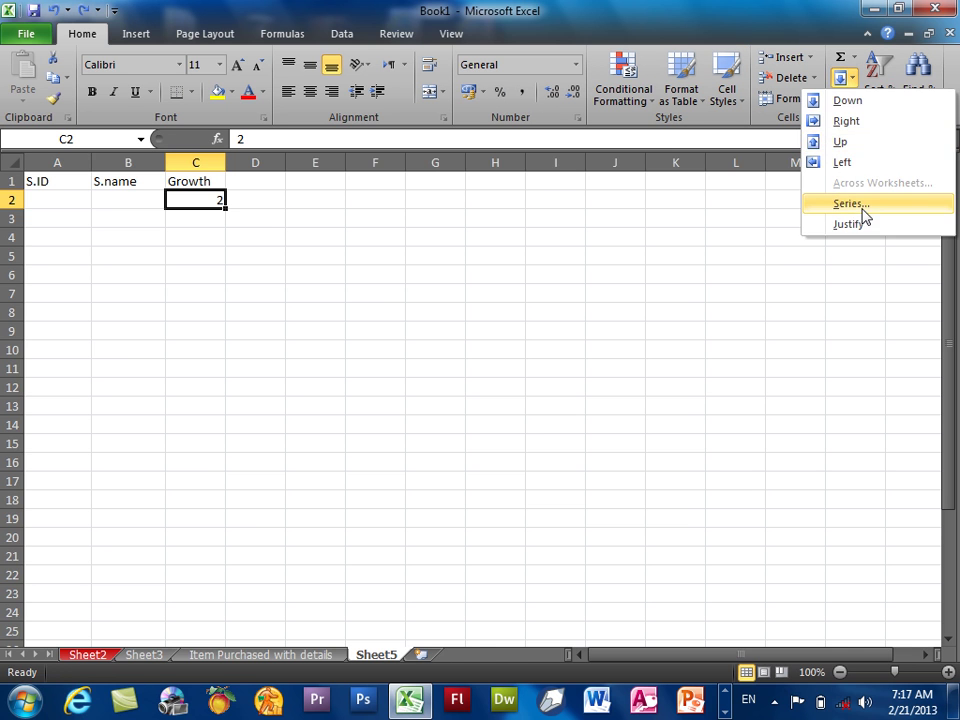
left_click(851, 203)
left_click(553, 379)
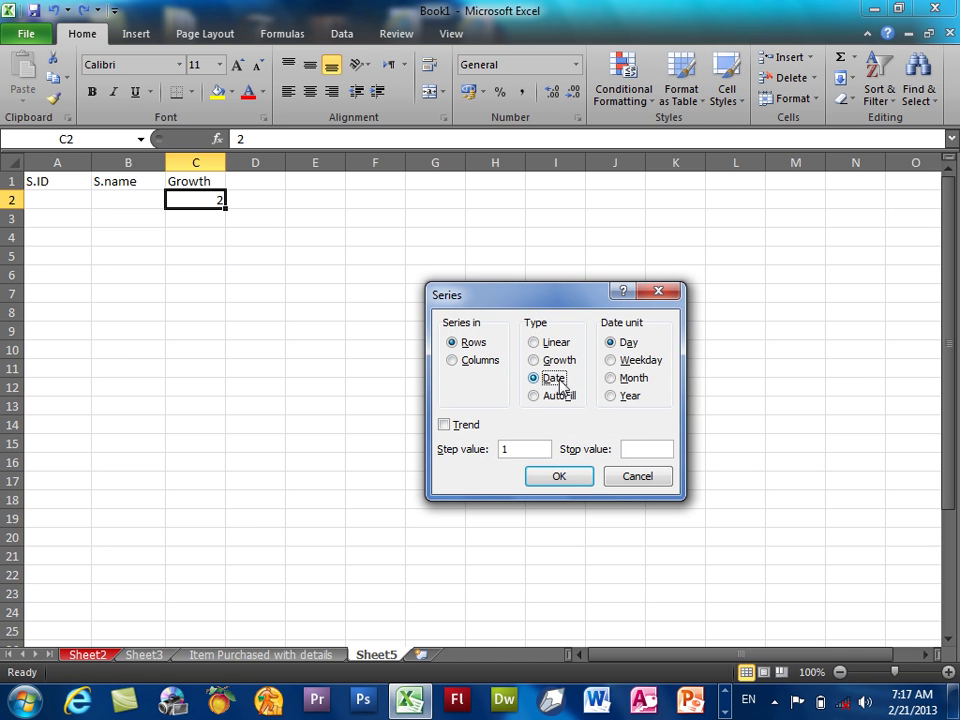
left_click(550, 360)
left_click(553, 380)
Cancel Series, rename C1 to Current Date, and autofit column C
left_click(638, 479)
left_click(186, 176)
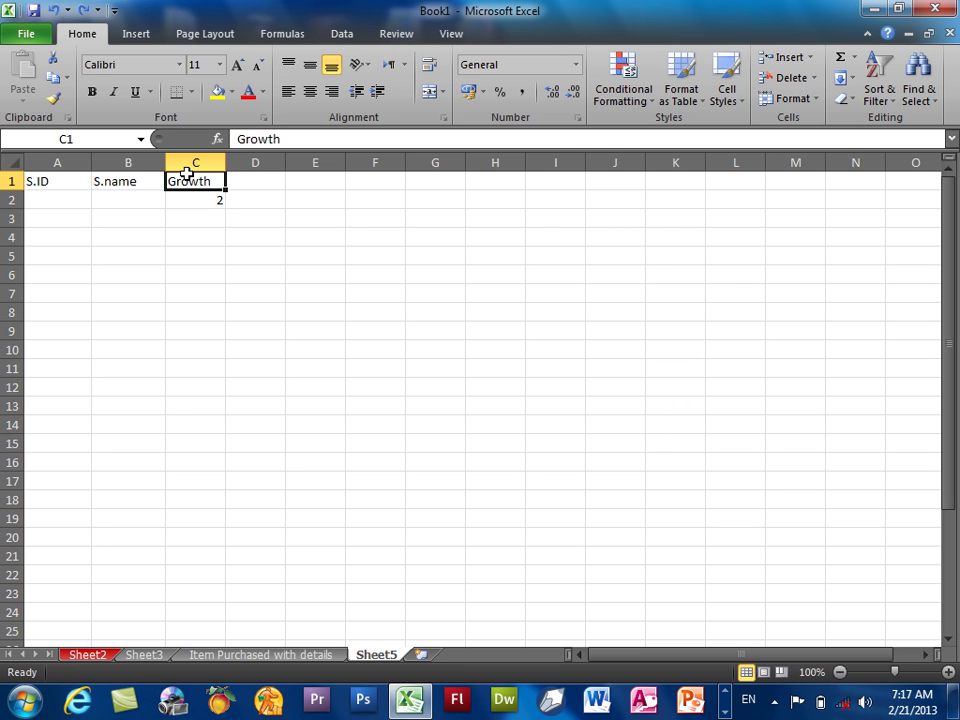
type("Current")
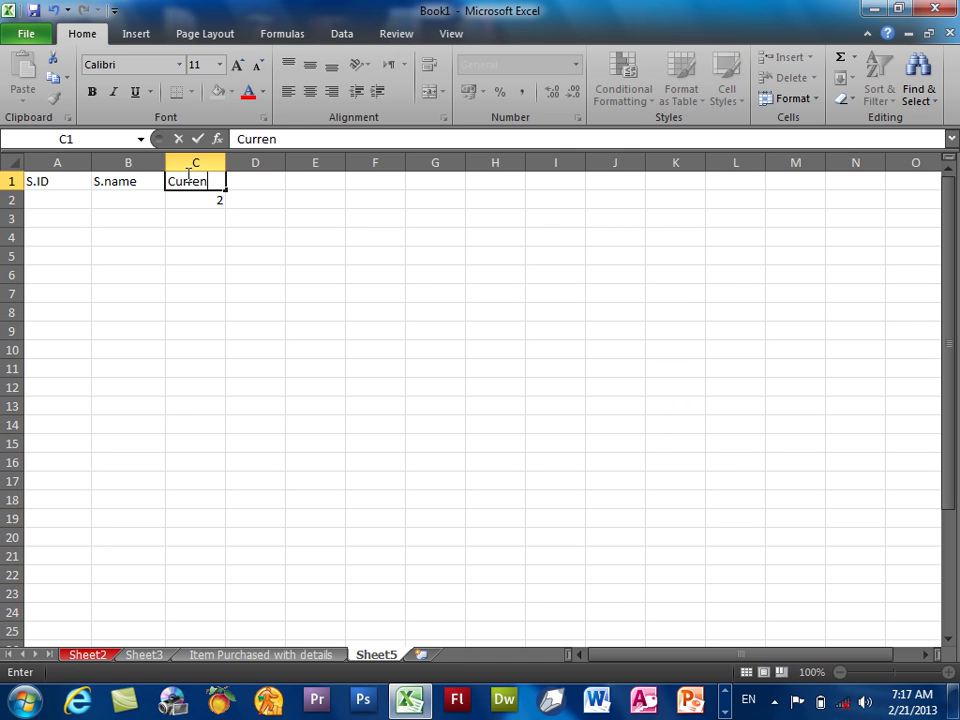
type(" Date")
key("Return")
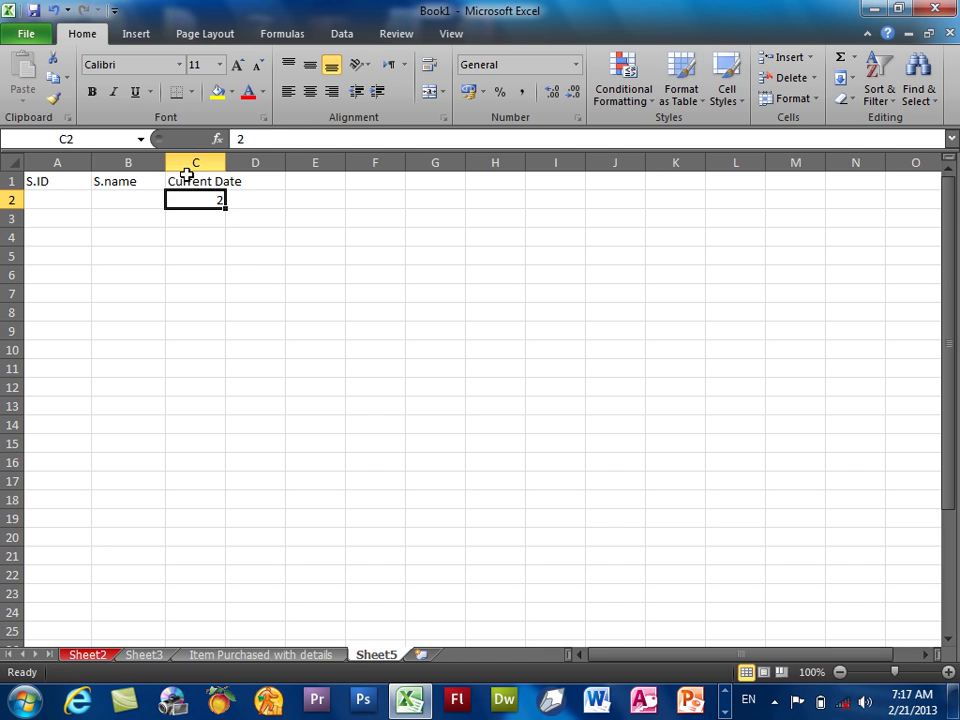
double_click(225, 162)
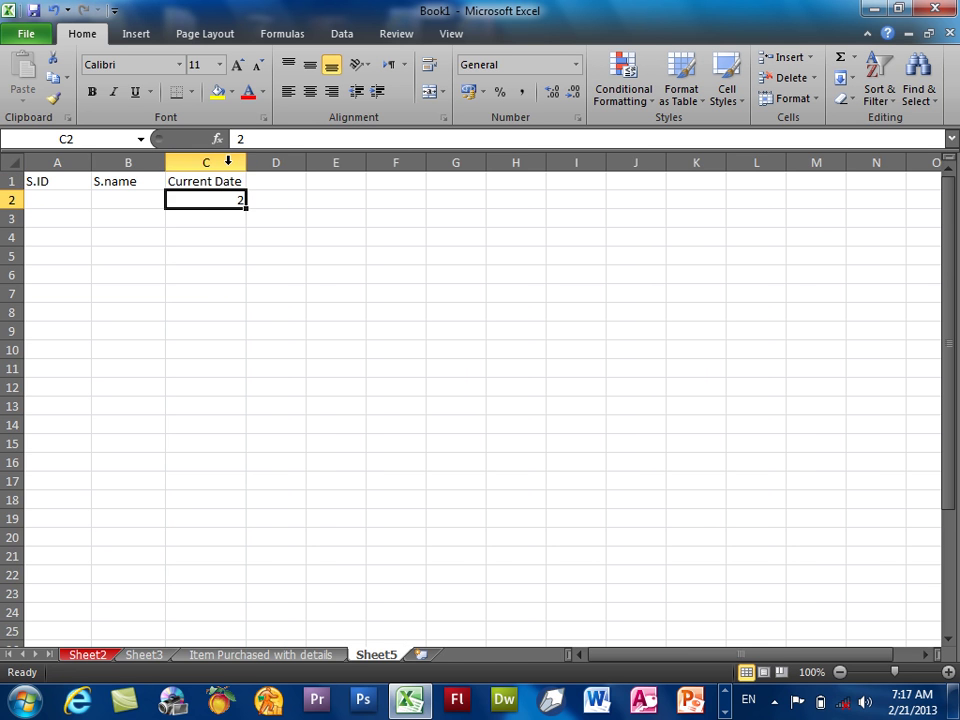
Enter Profit in D1 and the date 1/1/2013 in C2
left_click(273, 181)
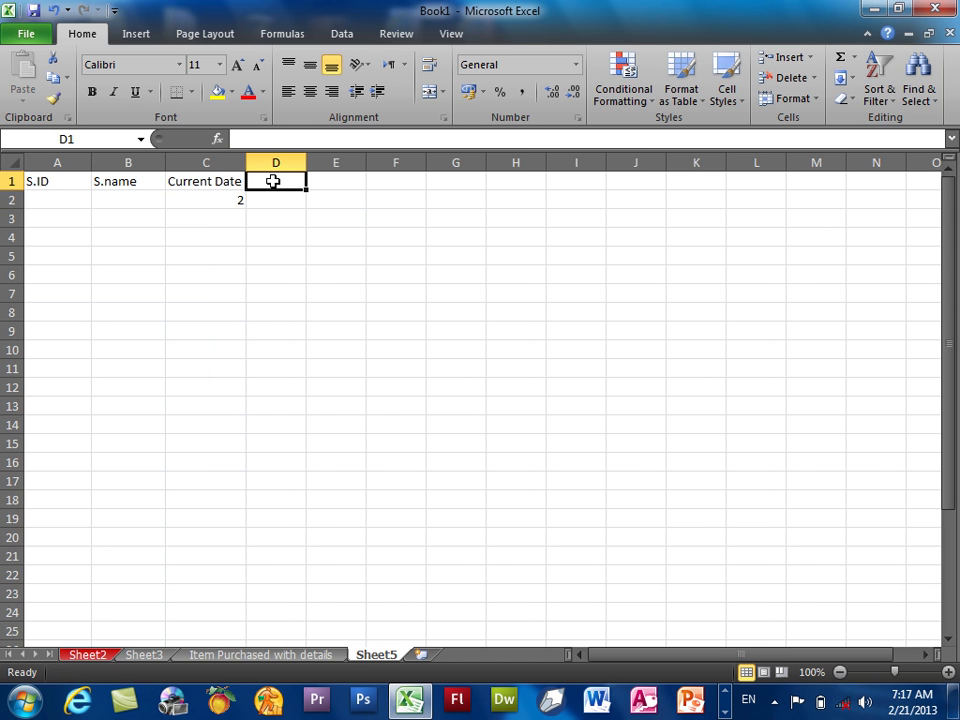
type("Profit")
key("Return")
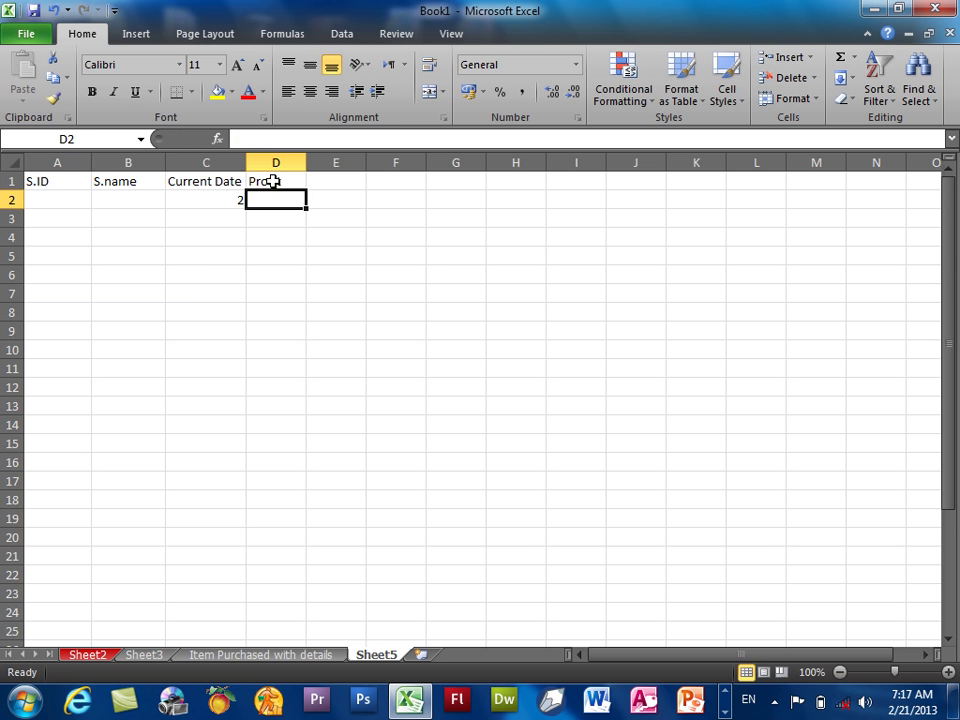
left_click(214, 195)
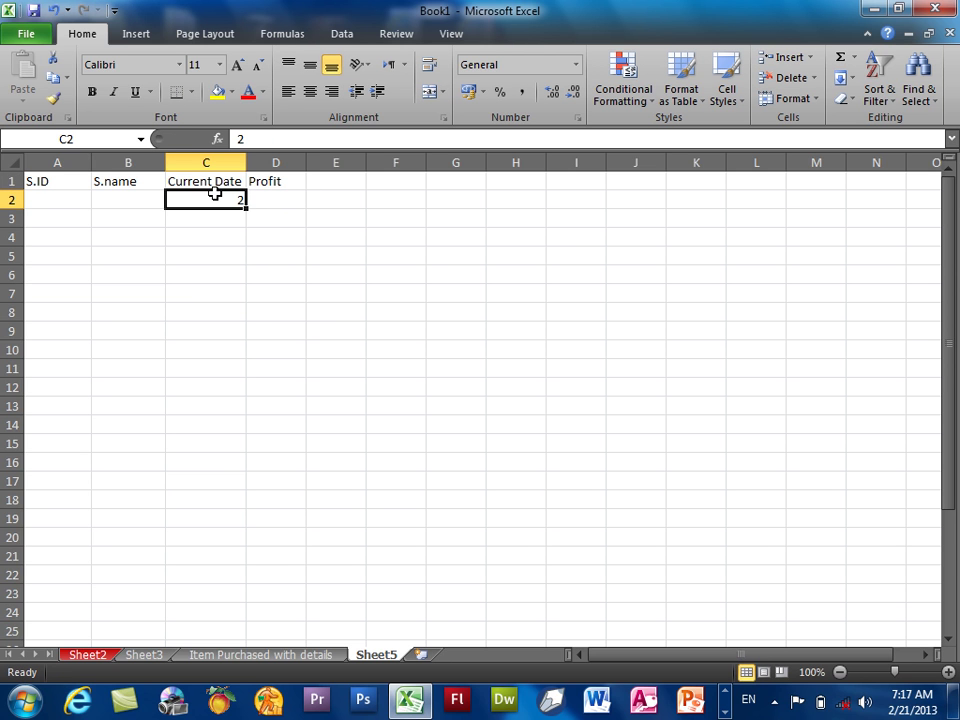
type("1/2013")
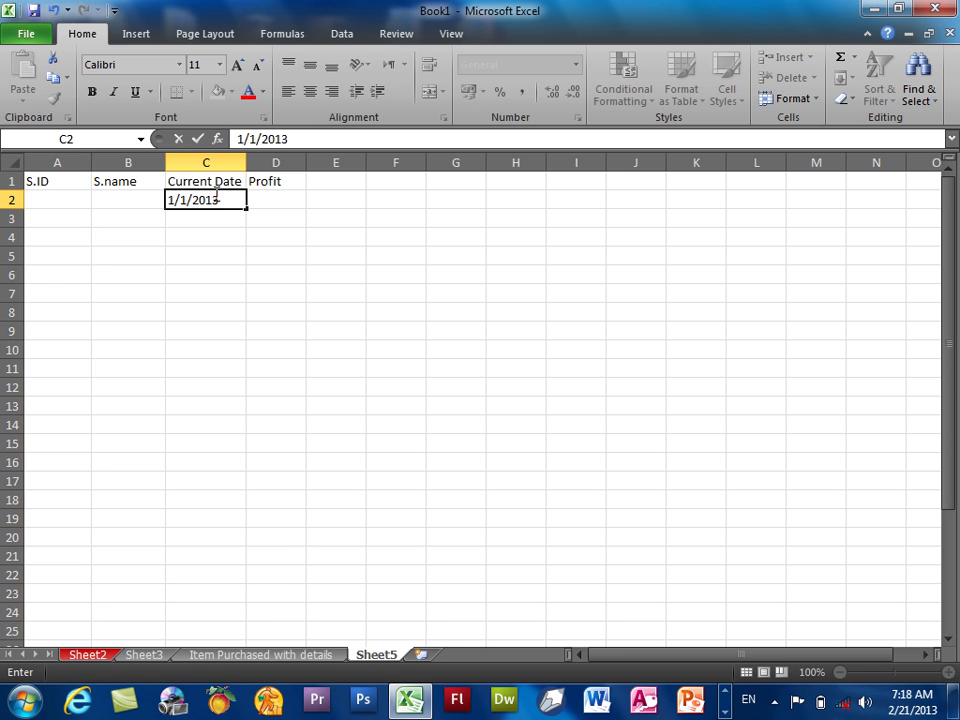
key("Return")
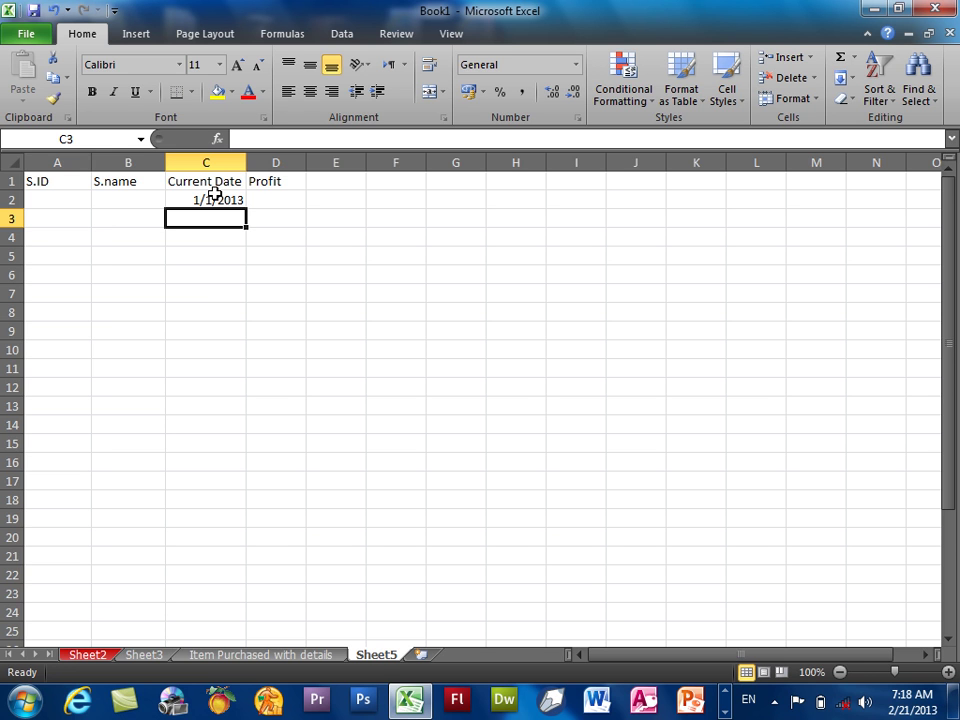
Replace the D1 heading with Sale and add Purchase in E1
left_click(258, 200)
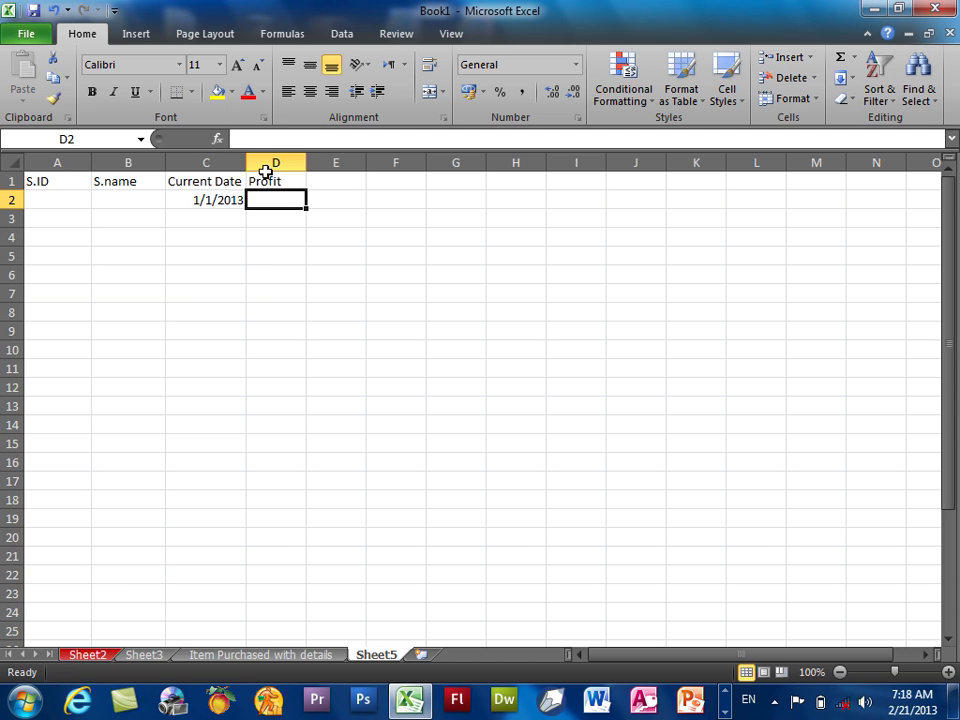
left_click(282, 180)
type("Sale")
key("Return")
left_click(282, 180)
type("Sale")
key("Return")
left_click(282, 179)
key("Tab")
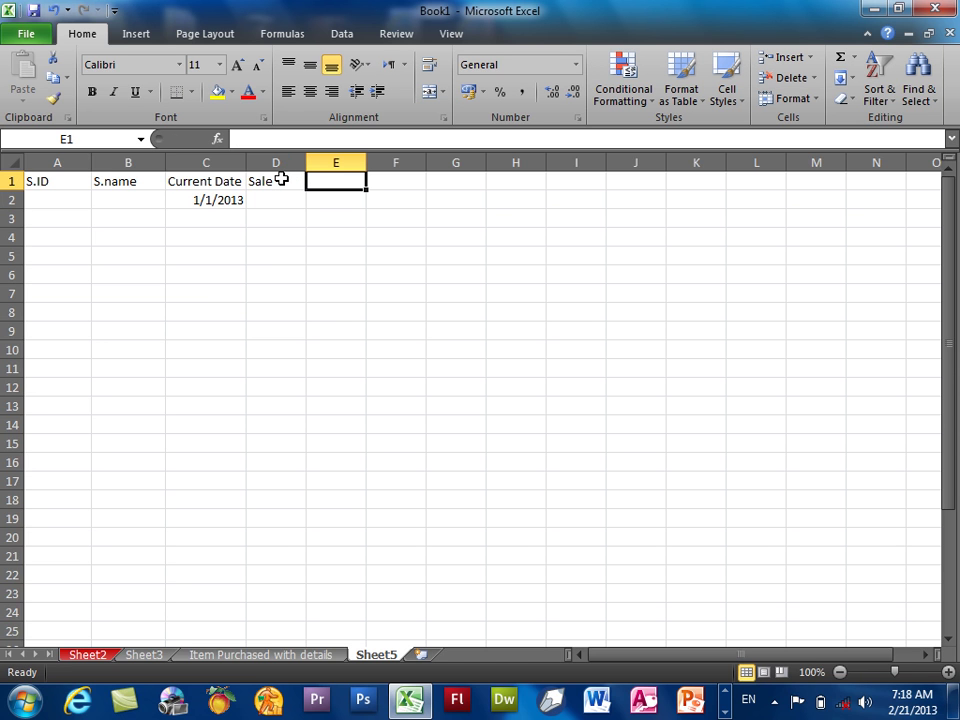
type("Purchase")
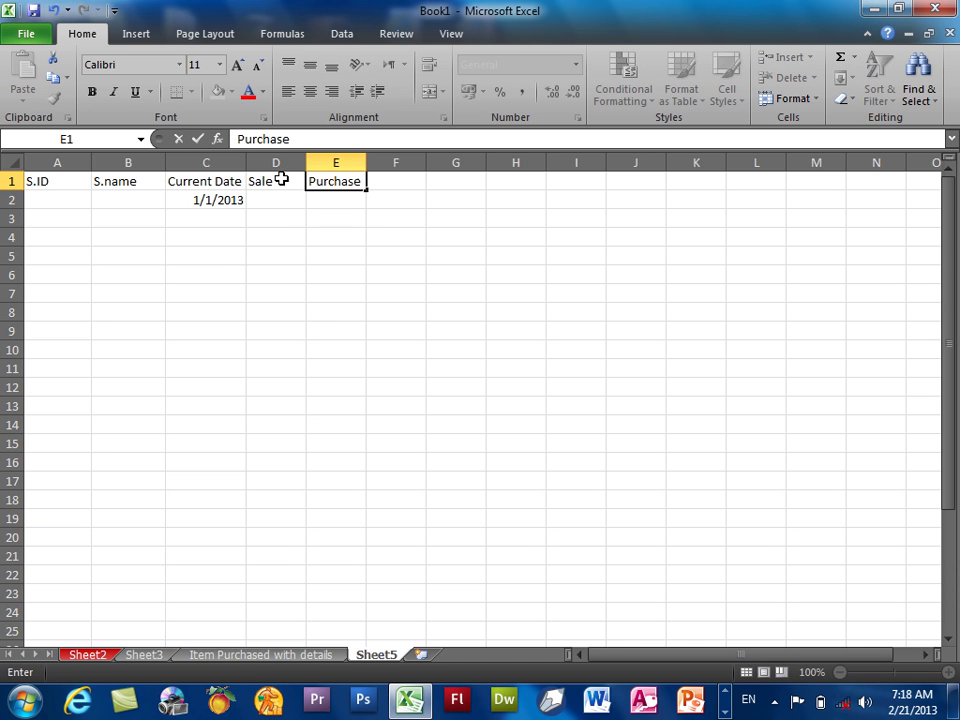
key("Return")
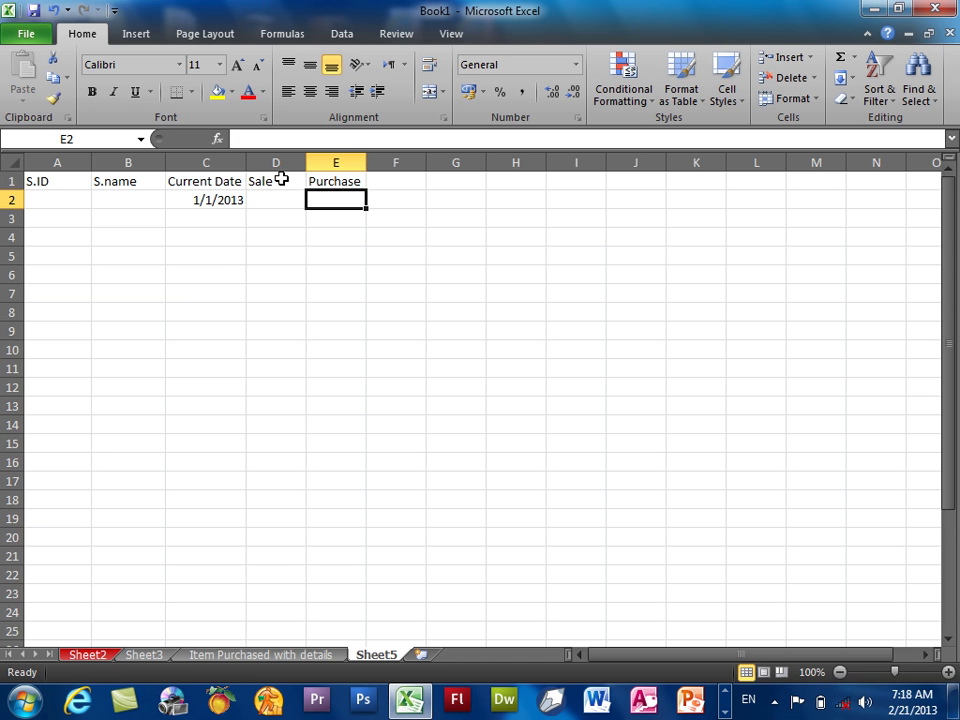
Fill C2 down with a daily Date series stopping at 2/1/2013, then zoom out to 80%
left_click(281, 178)
left_click(316, 184)
left_click(205, 203)
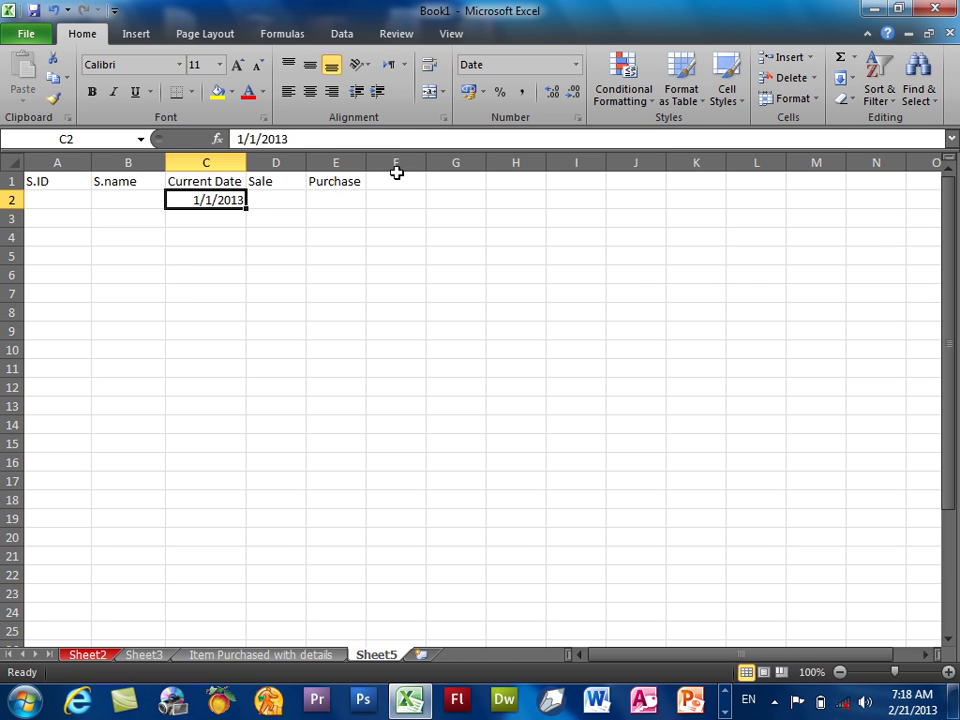
left_click(841, 78)
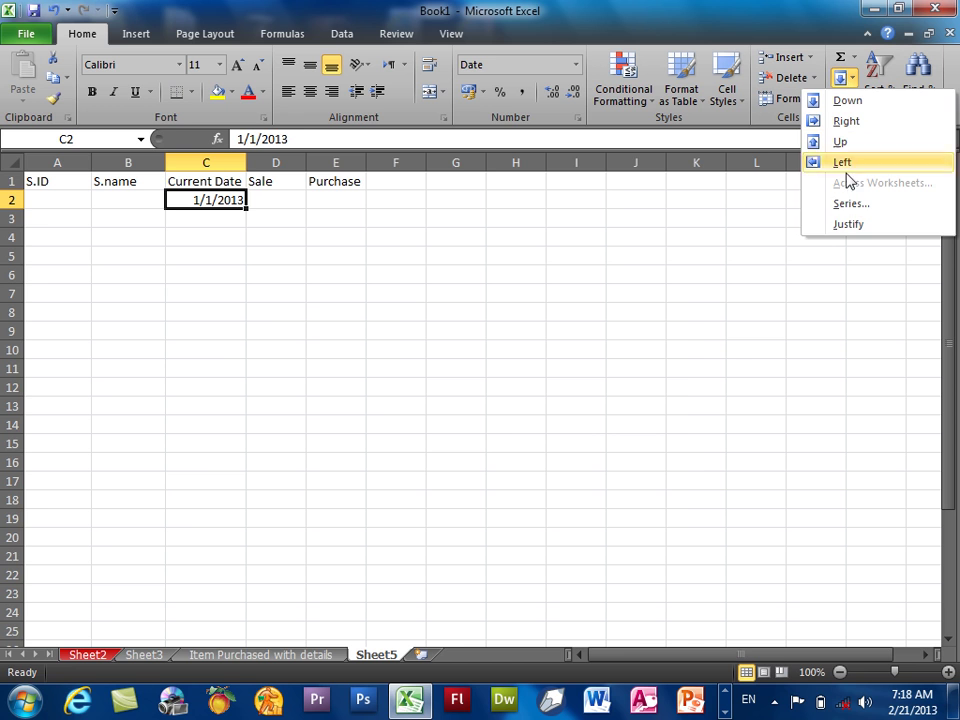
left_click(851, 203)
type("2/1/2013")
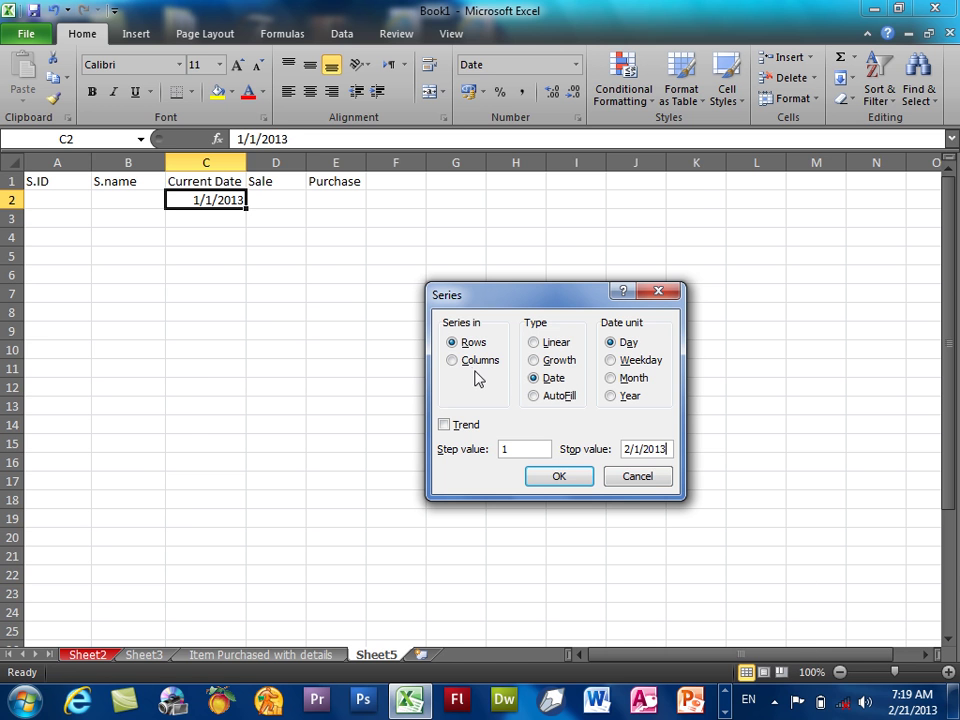
left_click(472, 362)
left_click(558, 474)
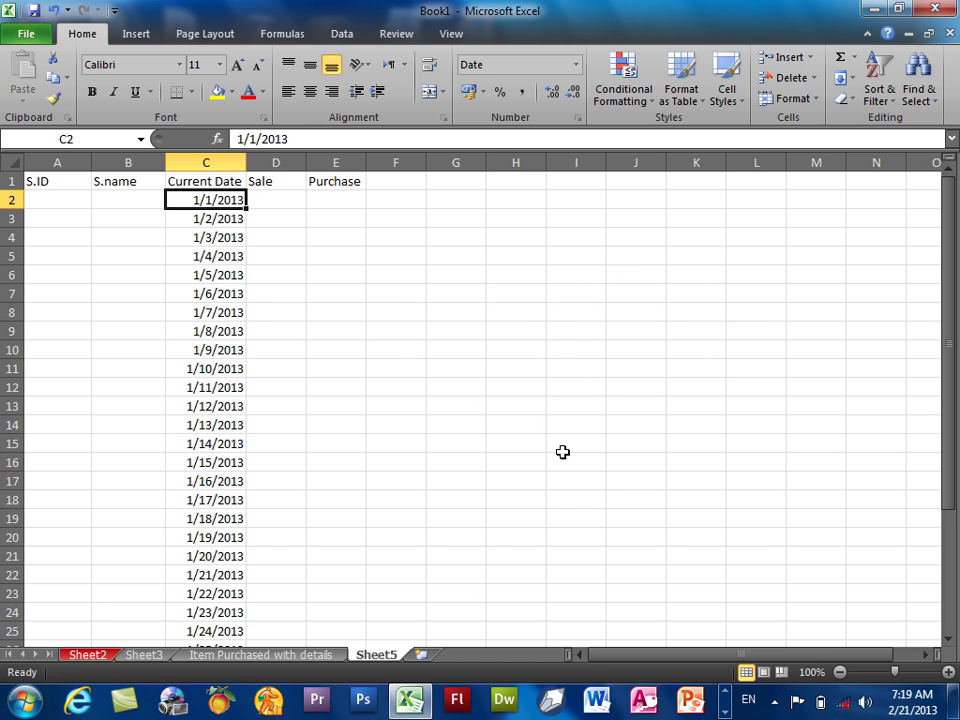
left_click(838, 673)
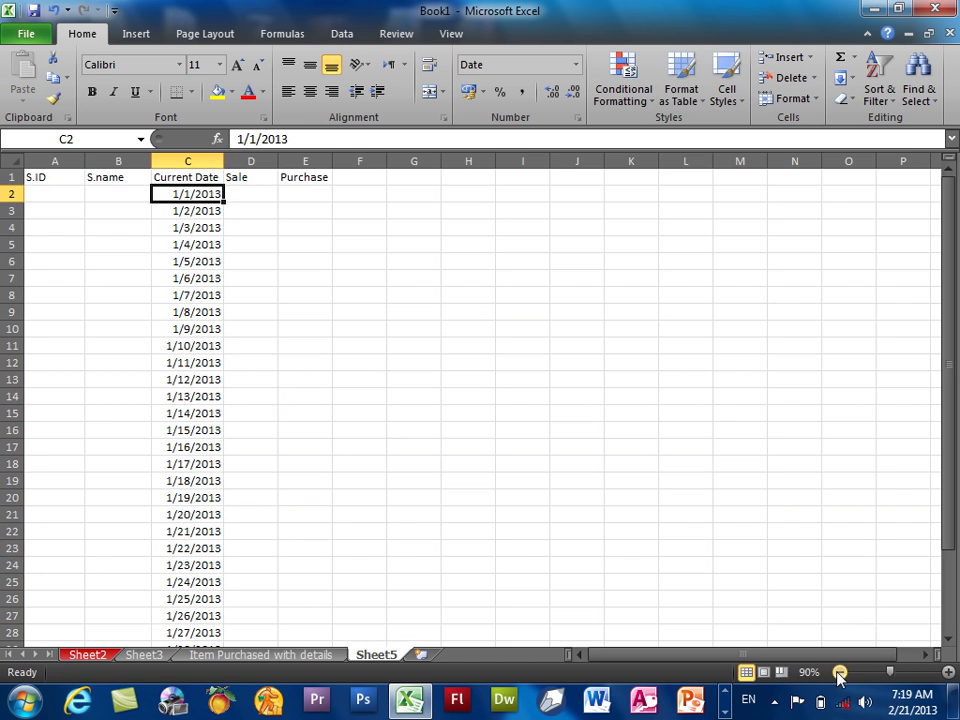
left_click(838, 673)
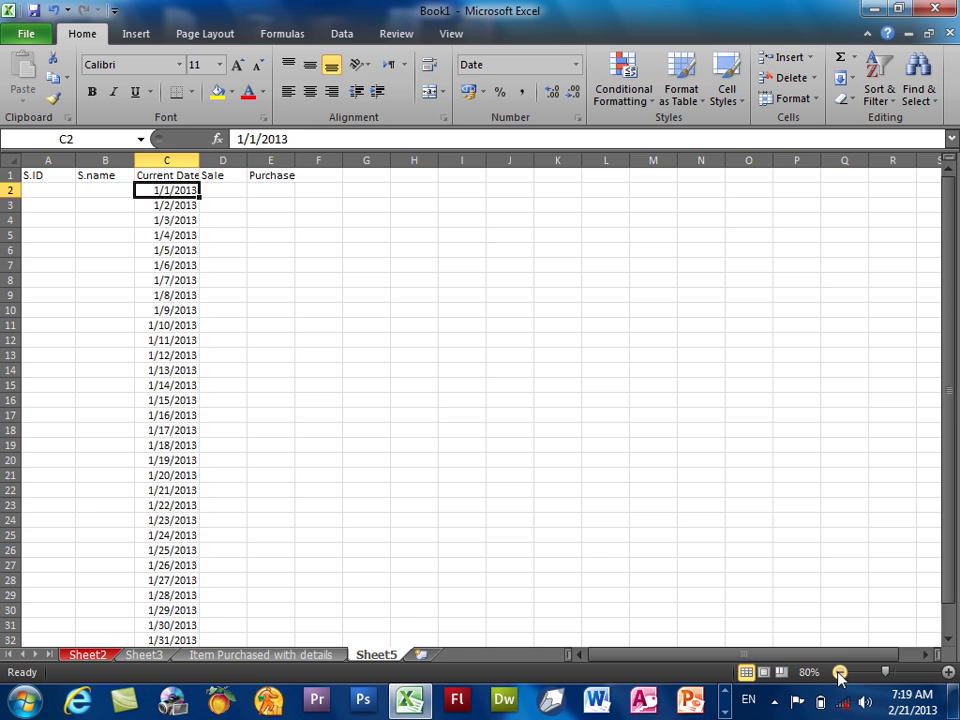
Enter 100000 as the sale in D2 and 150000 as the purchase in E2
left_click(227, 193)
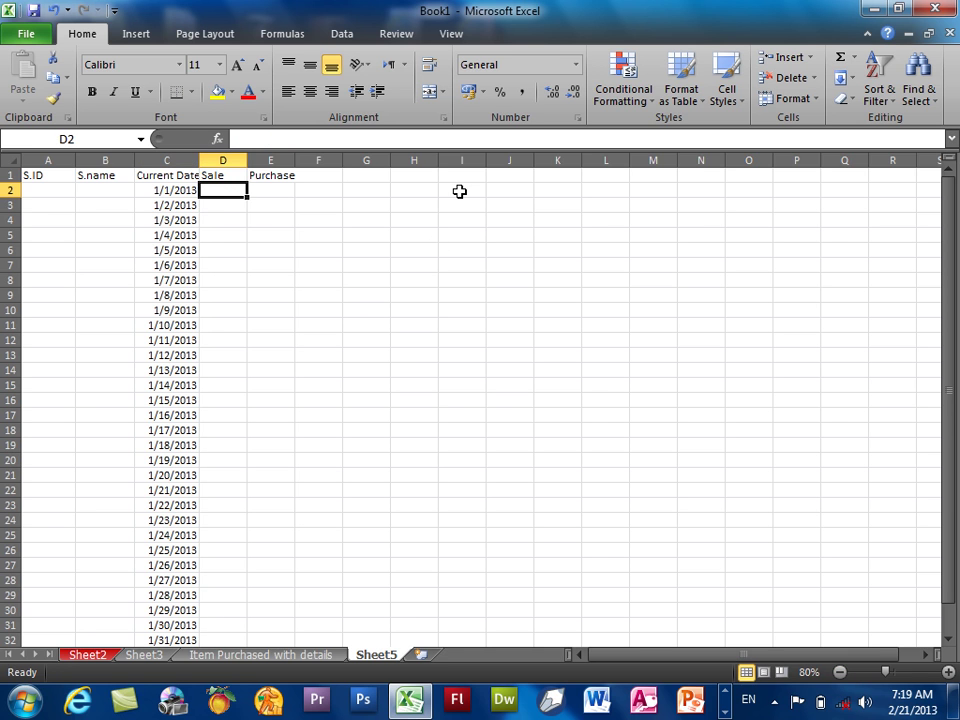
type("100000")
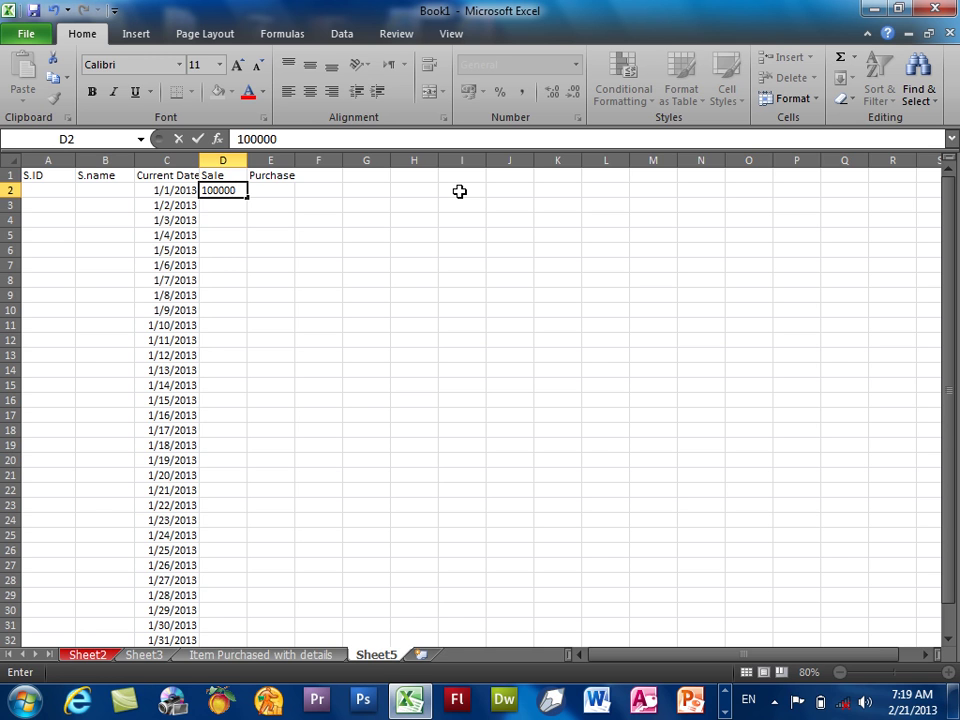
key("Tab")
type("15")
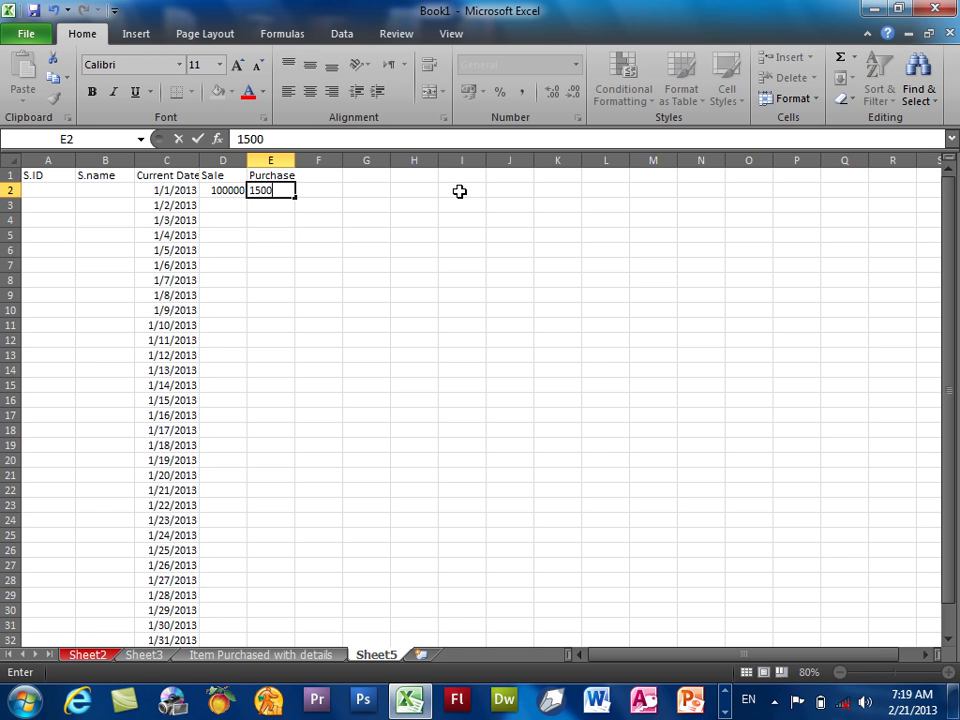
type("00")
key("Return")
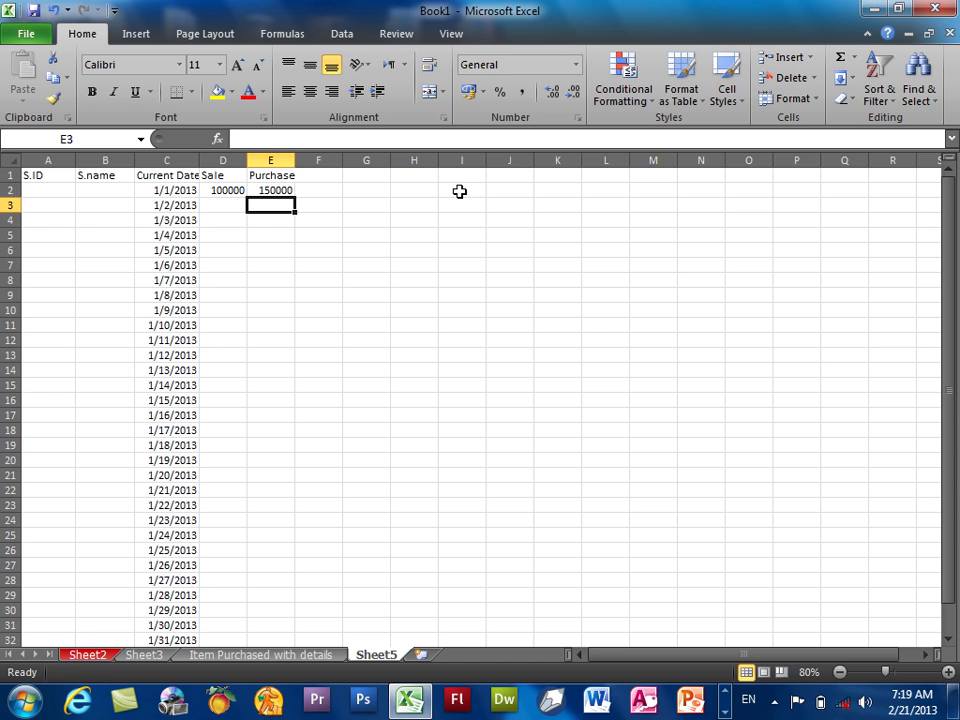
Label C34 Total and put =SUM(D2:D33) in D34
key("Left")
key("Down")
key("Down")
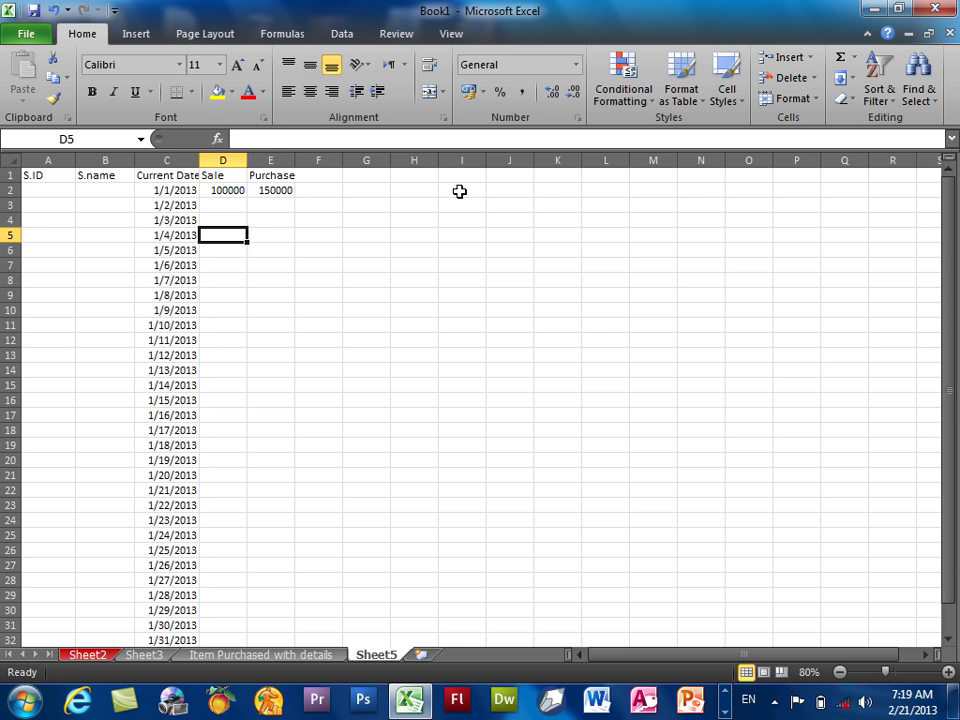
key("Down")
key("Down")
key("Down")
key("Down")
key("Down")
key("Down")
key("Down")
key("Down")
key("Down")
key("Up")
key("Up")
key("Left")
type("Total")
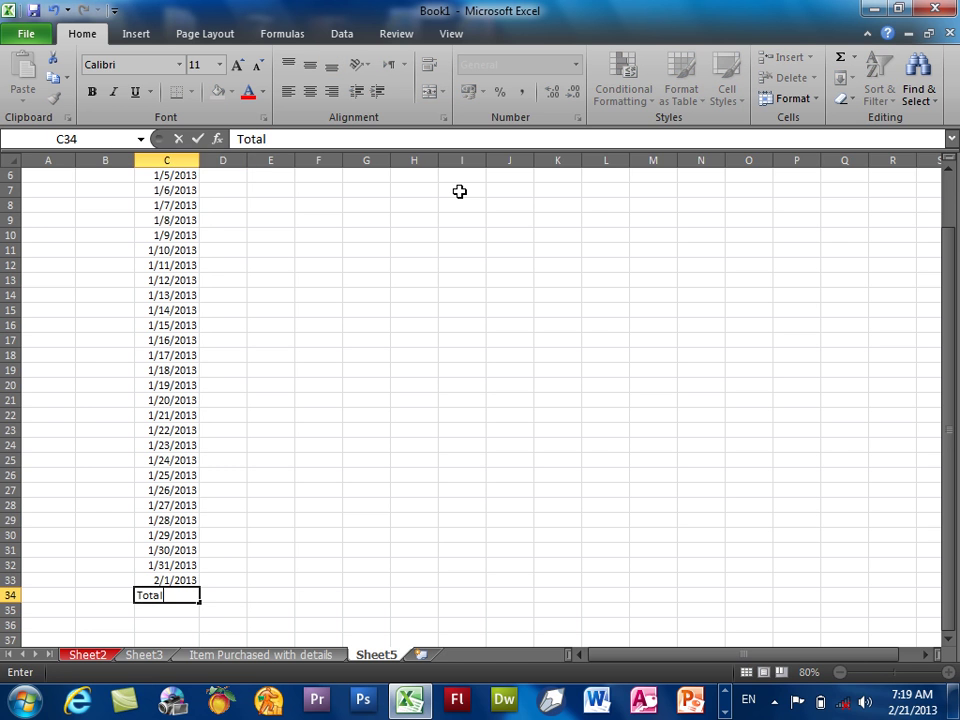
key("Right")
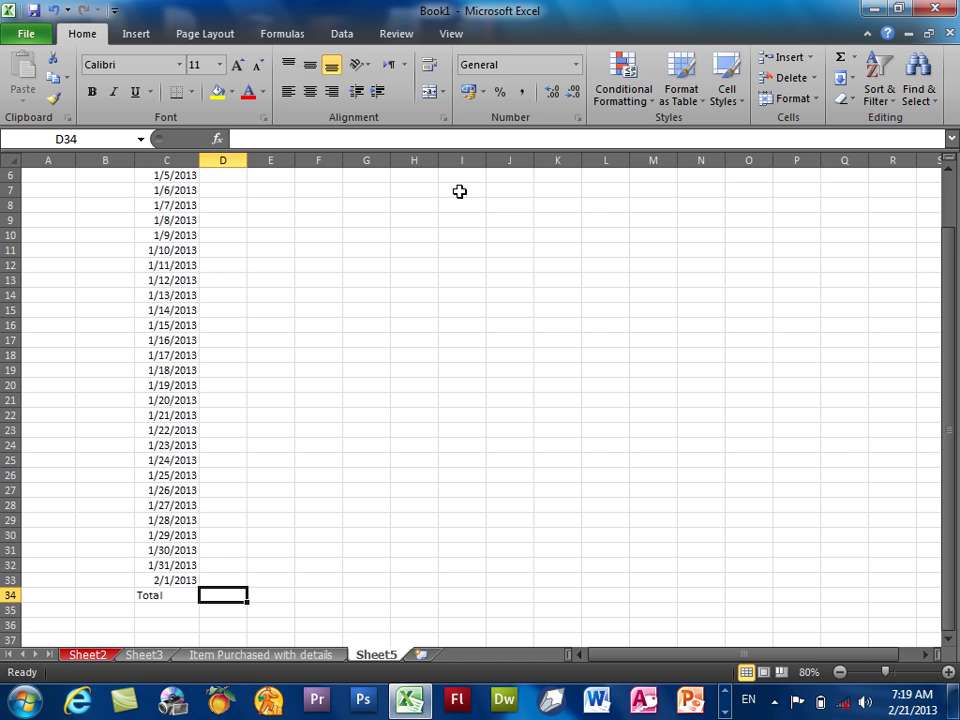
key("alt+equal")
scroll(403, 193, "up", 2)
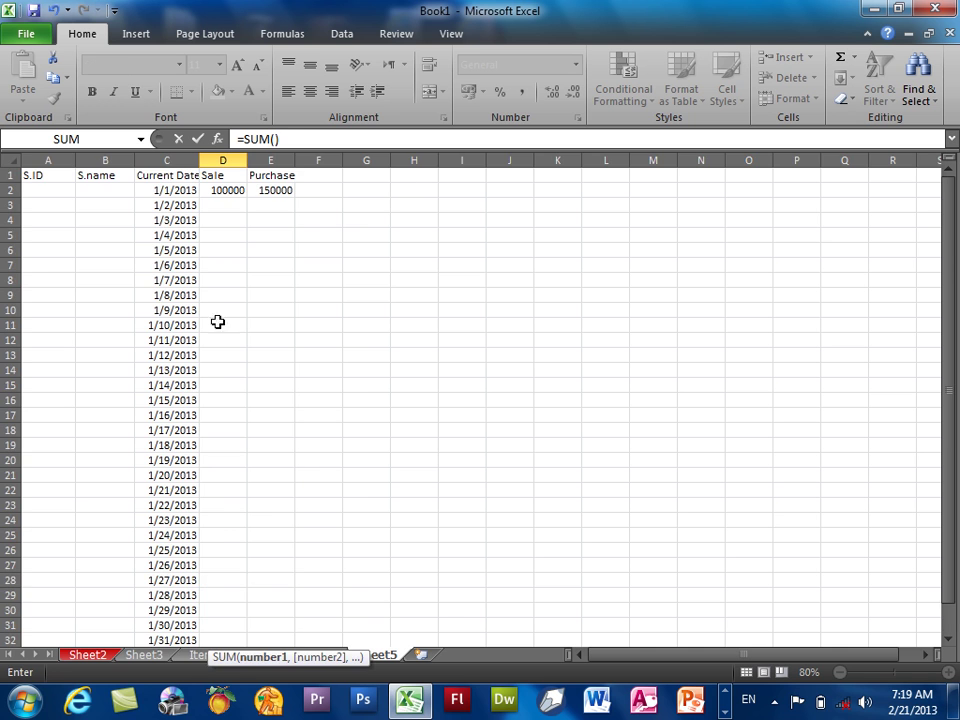
mouse_move(228, 190)
left_mouse_down()
mouse_move(217, 328)
mouse_move(229, 622)
left_mouse_up()
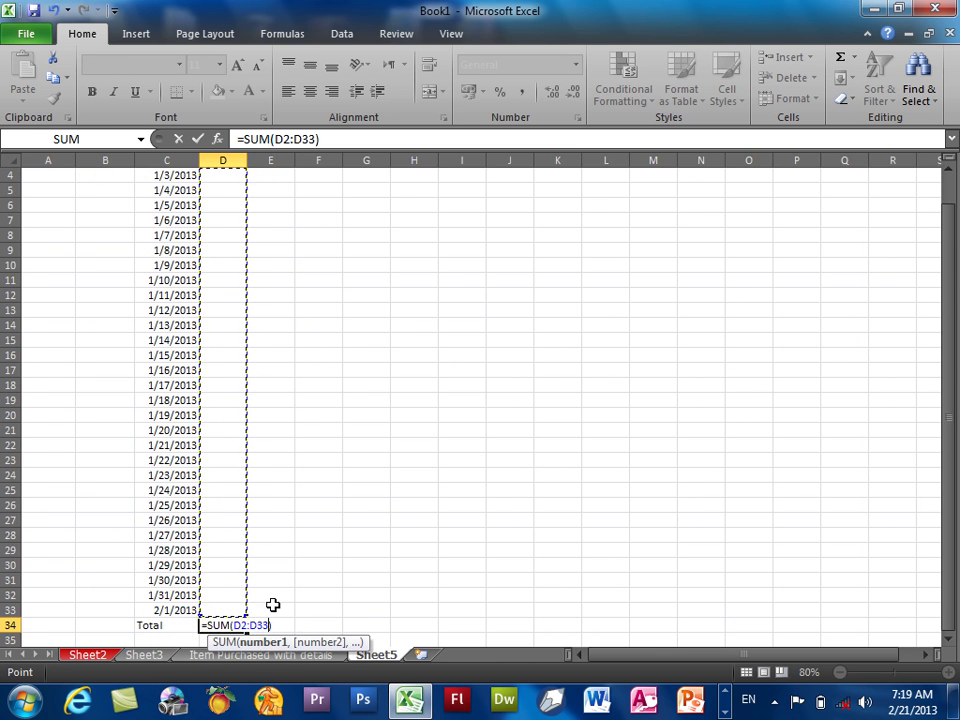
key("Return")
Put =SUM(E2:E33) in E34 and check both total formulas
left_click(272, 624)
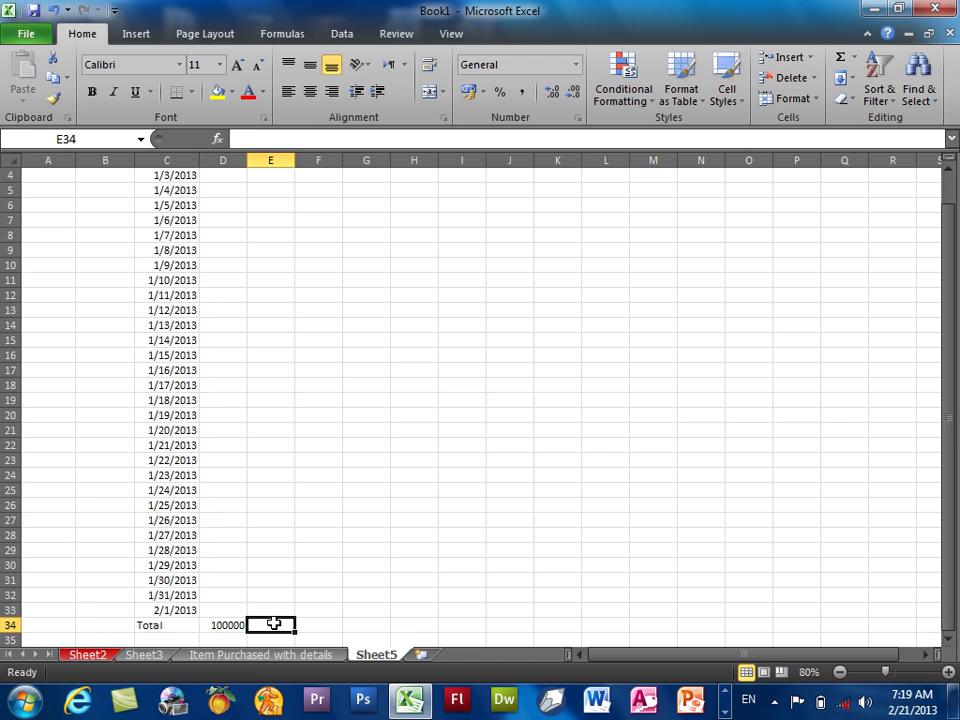
key("alt+equal")
scroll(278, 518, "up", 1)
left_click_drag(272, 194, 267, 606)
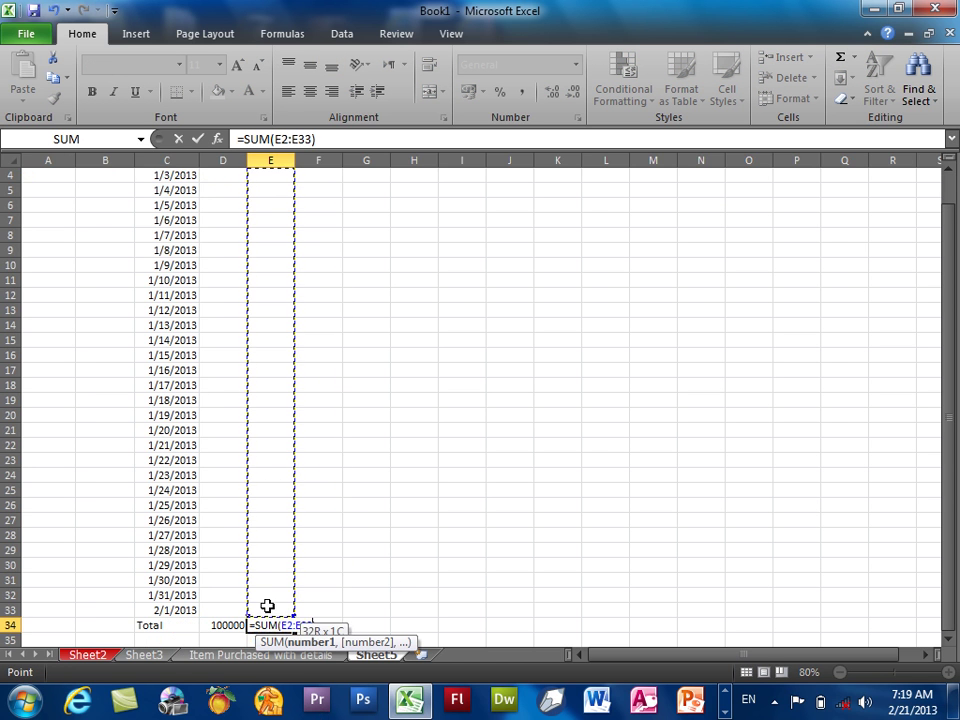
key("Return")
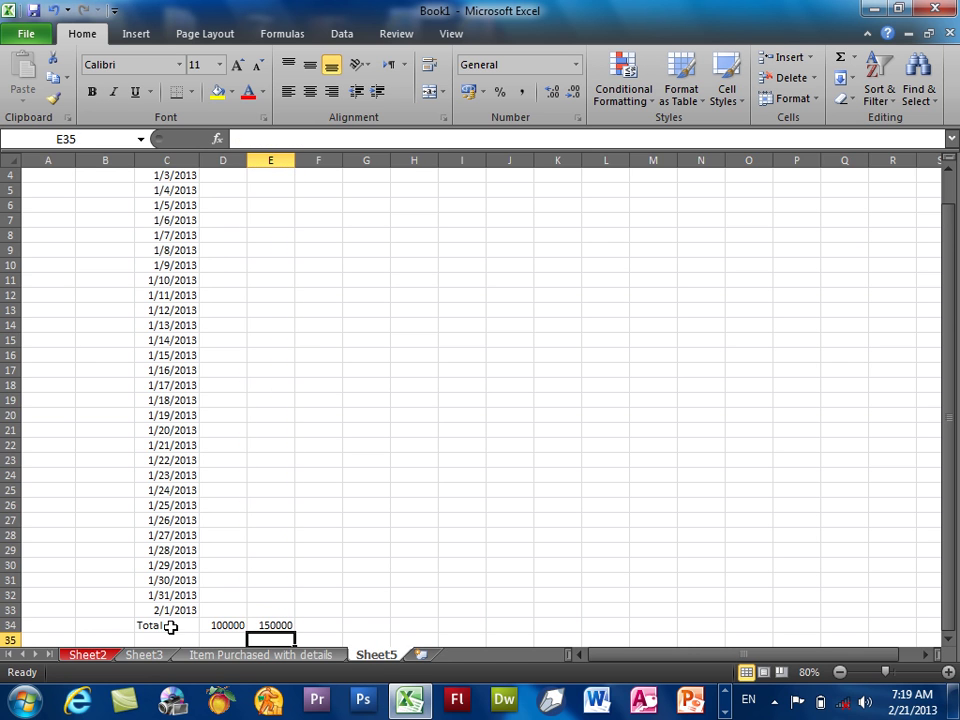
left_click(224, 626)
left_click(274, 626)
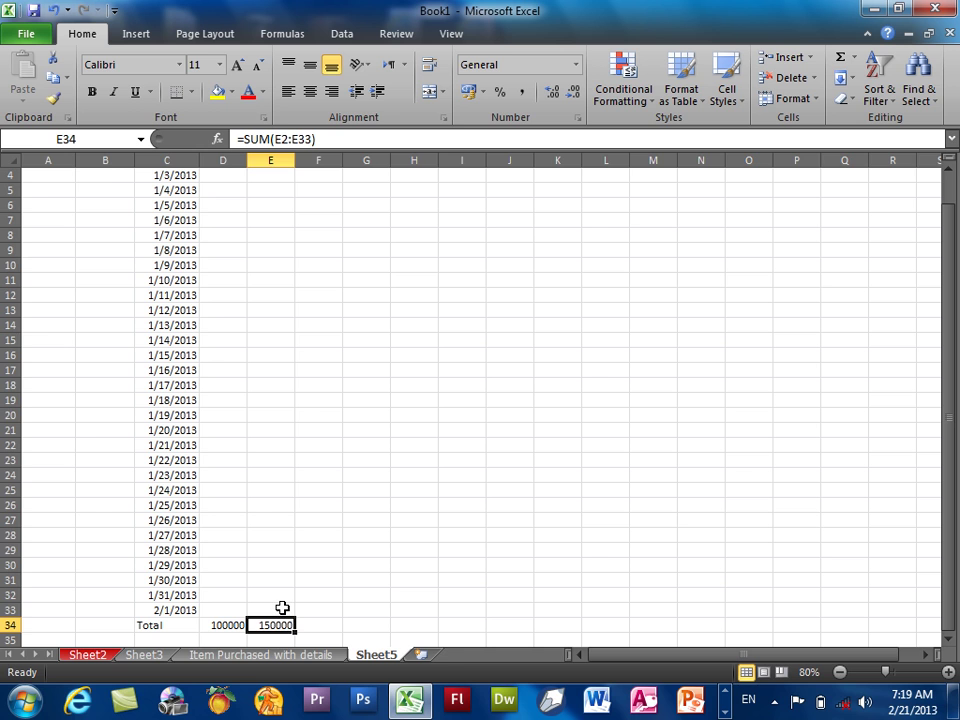
scroll(282, 608, "up", 1)
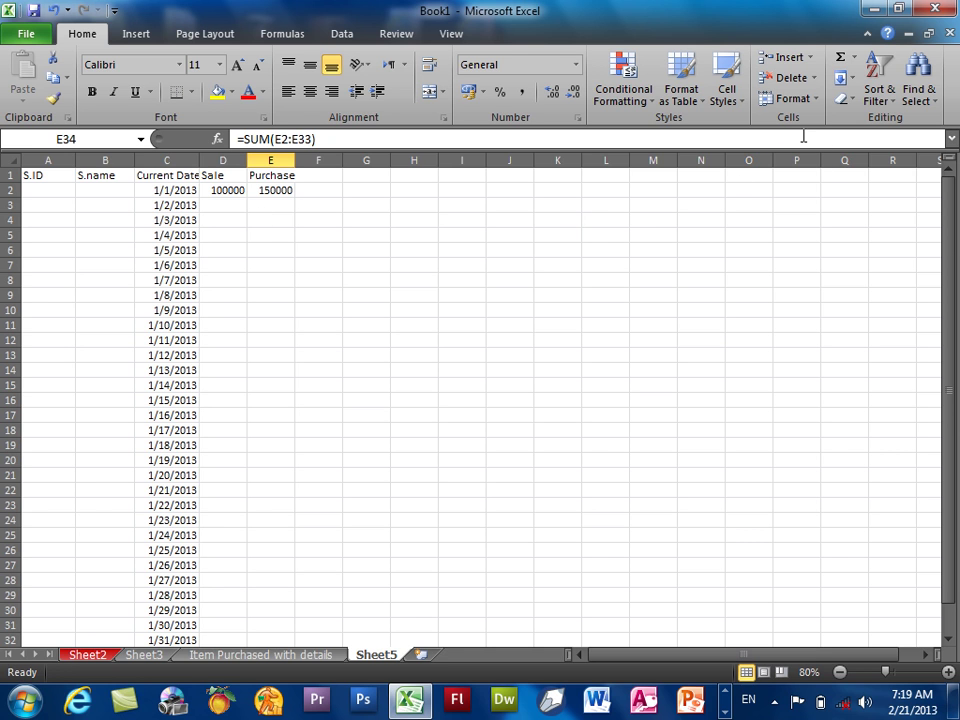
Dismiss the Series options and type asad in K22
left_click(850, 80)
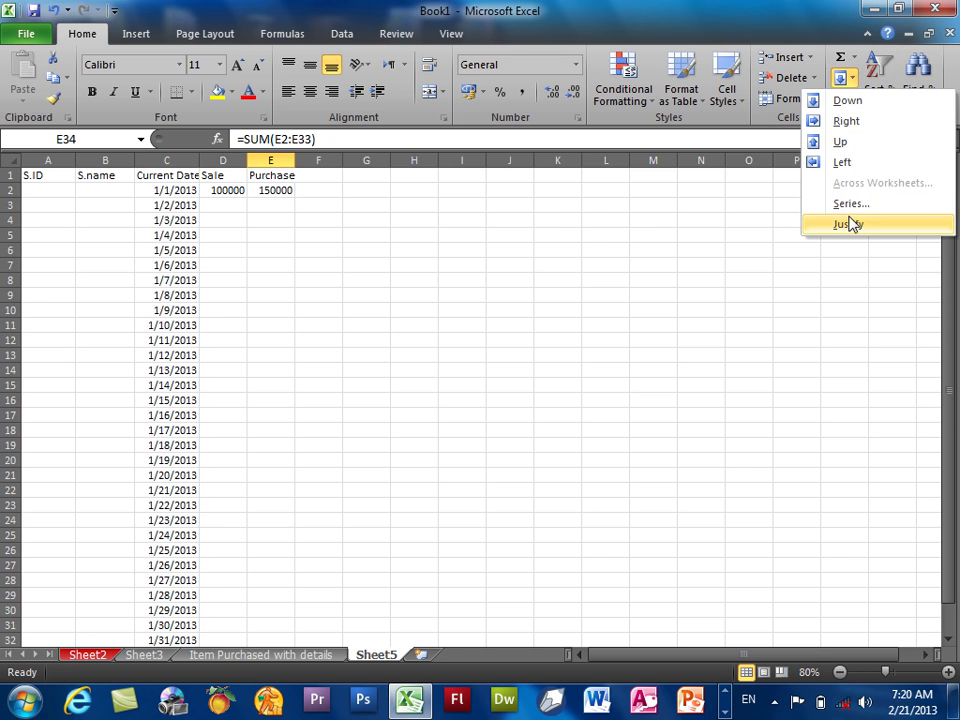
left_click(849, 204)
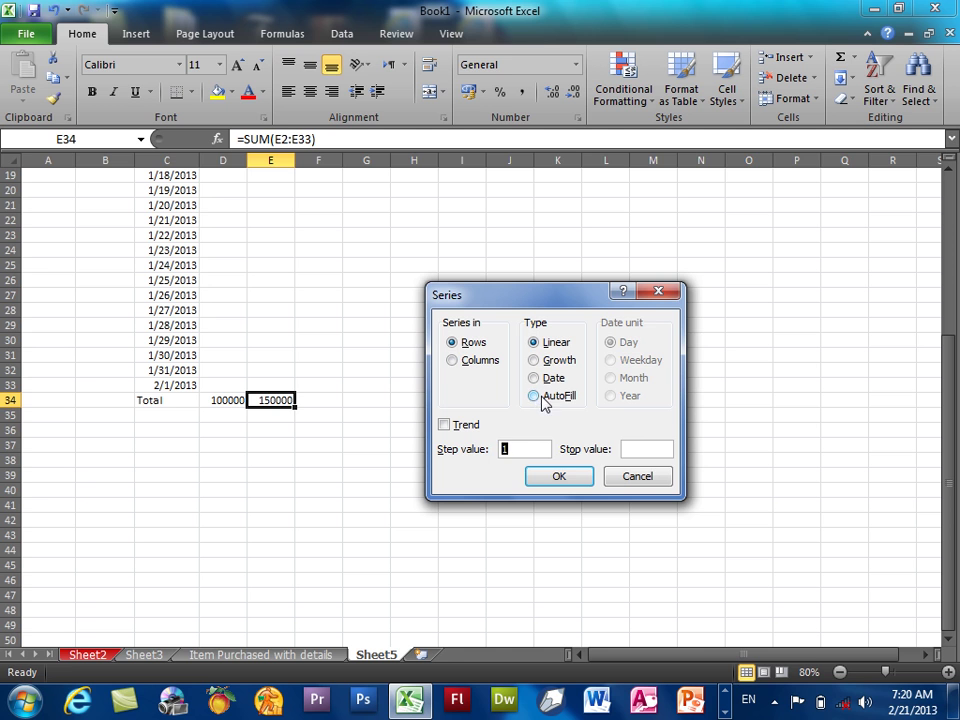
left_click(636, 476)
left_click(545, 215)
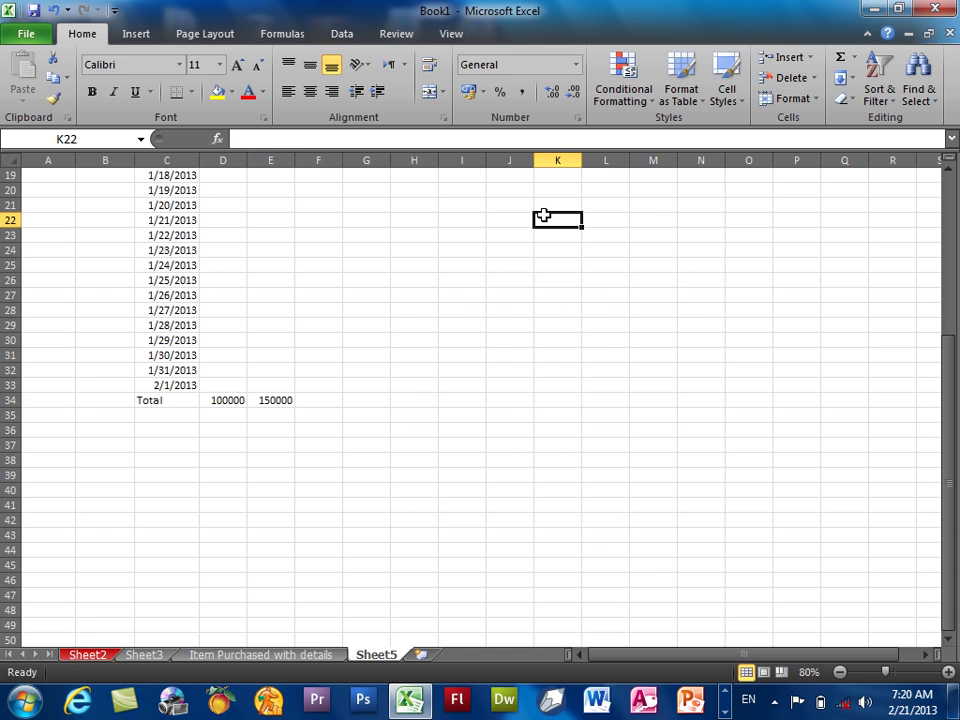
type("asad")
AutoFill asad down K22:K39 via Series, then undo the copies
left_click_drag(557, 222, 572, 474)
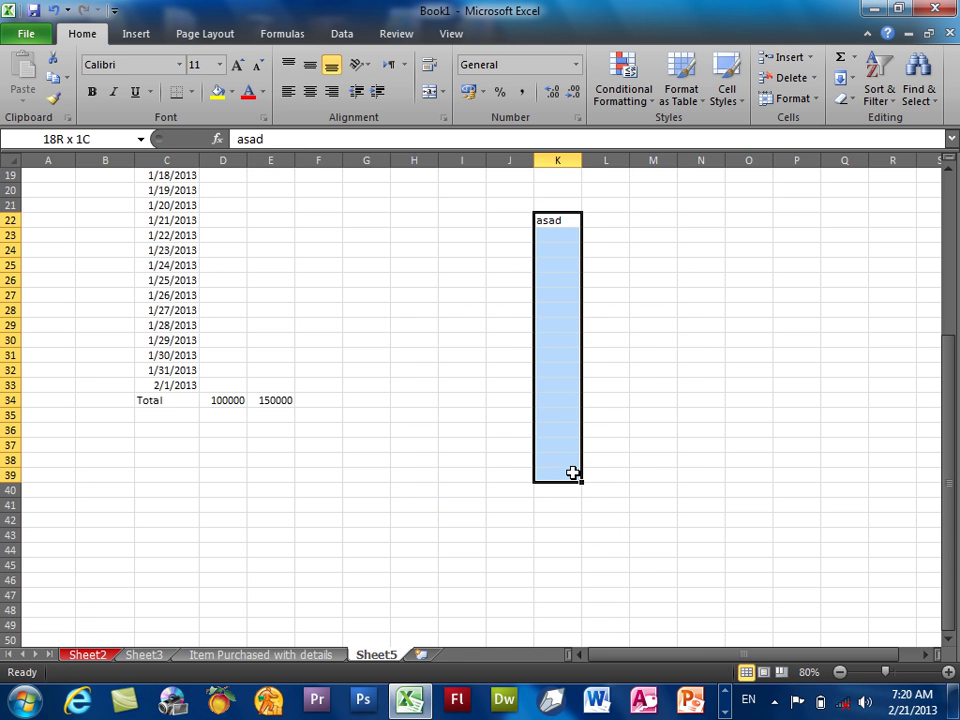
left_click(849, 78)
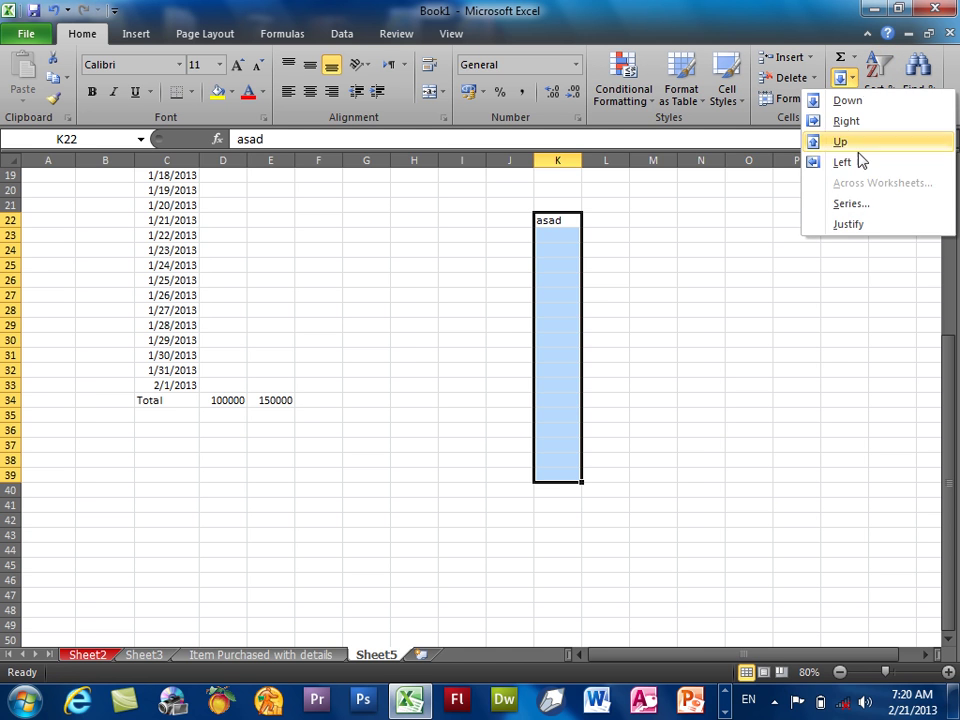
left_click(849, 204)
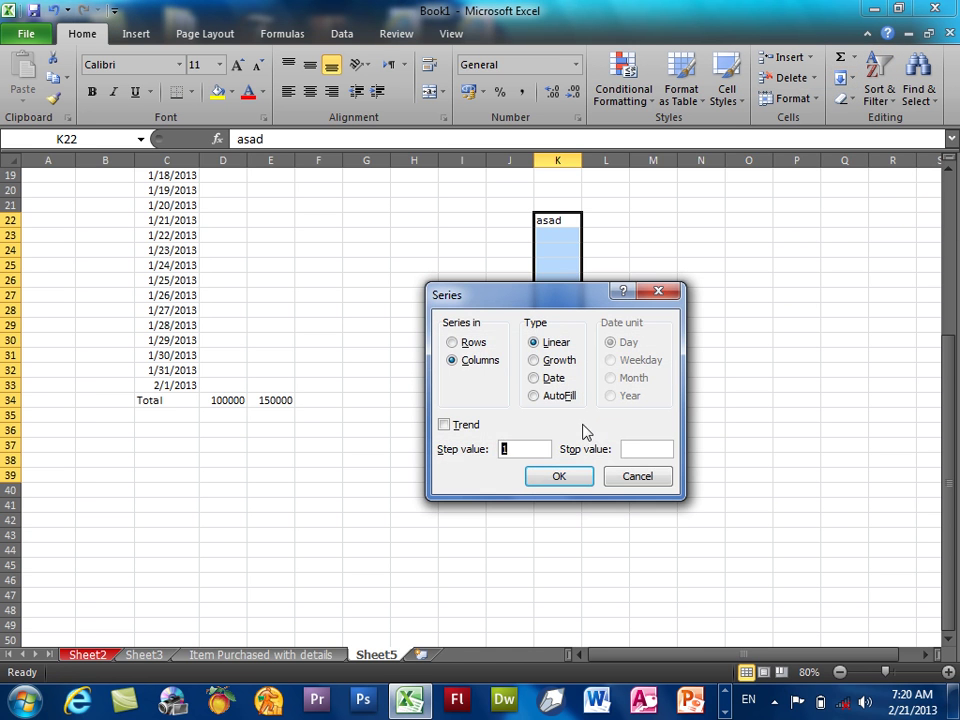
left_click(558, 396)
left_click(583, 478)
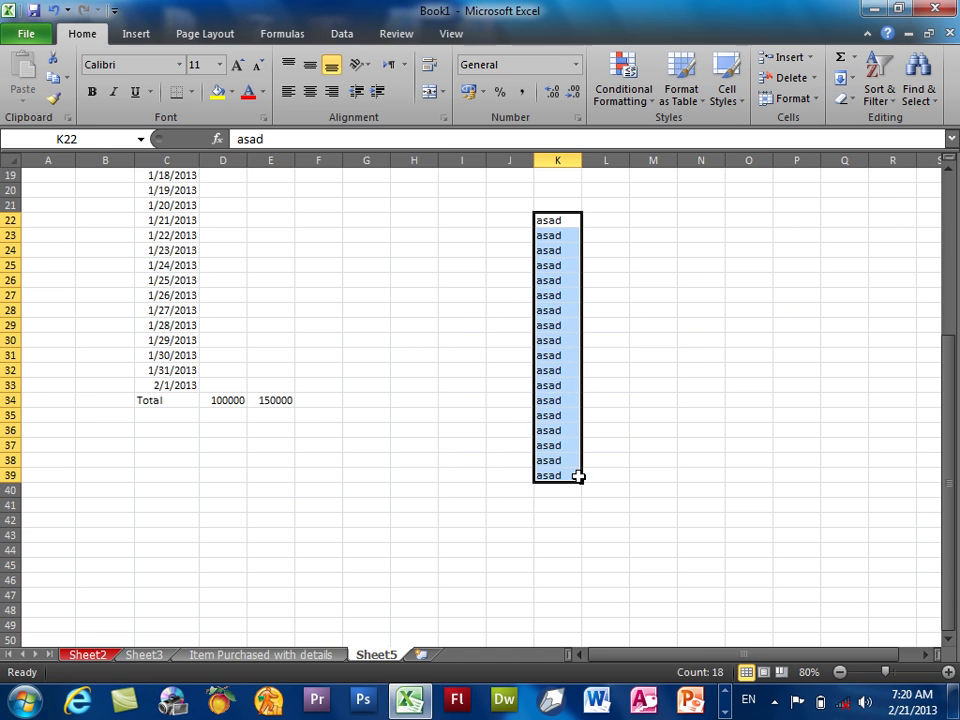
key("ctrl+z")
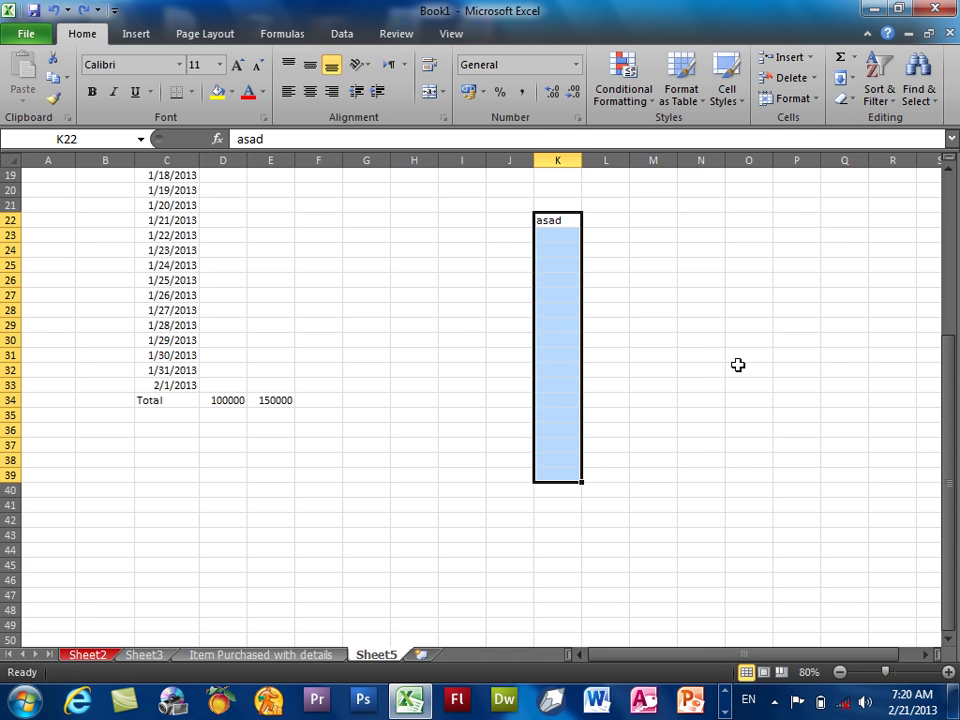
From P23, toggle the Trend option in Series on and off, then cancel
left_click(796, 235)
left_click(849, 78)
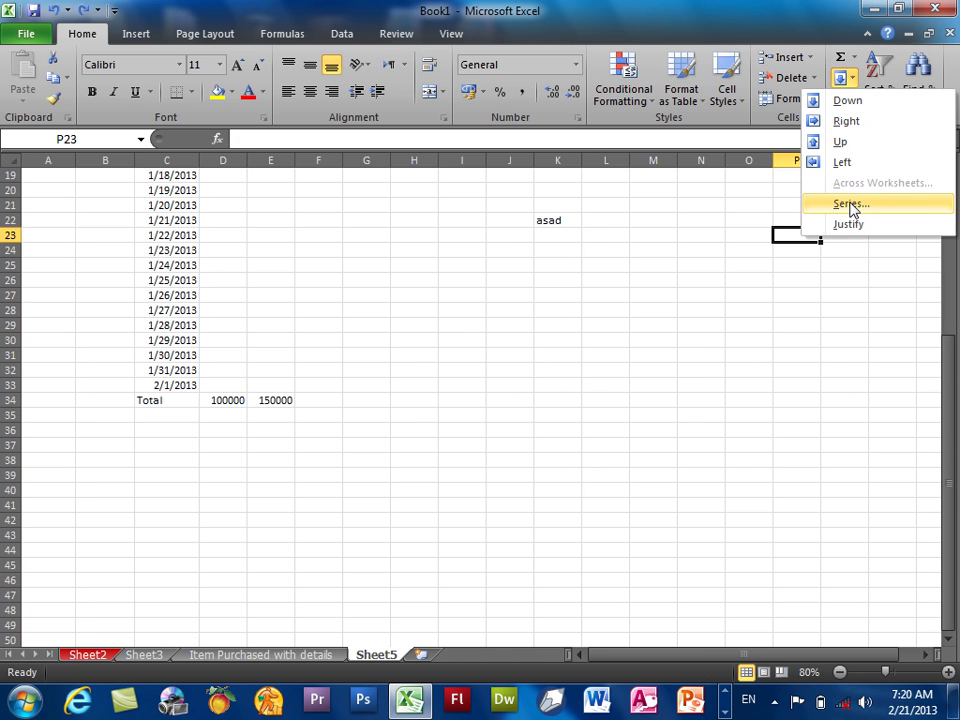
left_click(851, 204)
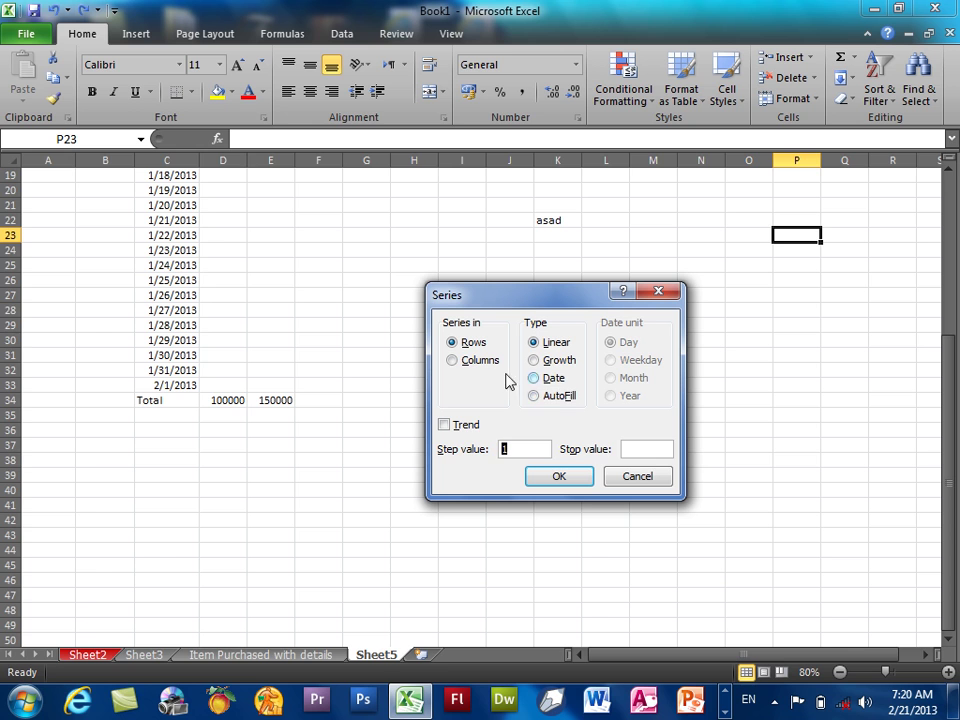
left_click(467, 427)
left_click(467, 427)
left_click(632, 478)
Enter 0 in L29 and 1 in M29
left_click(604, 326)
type("0")
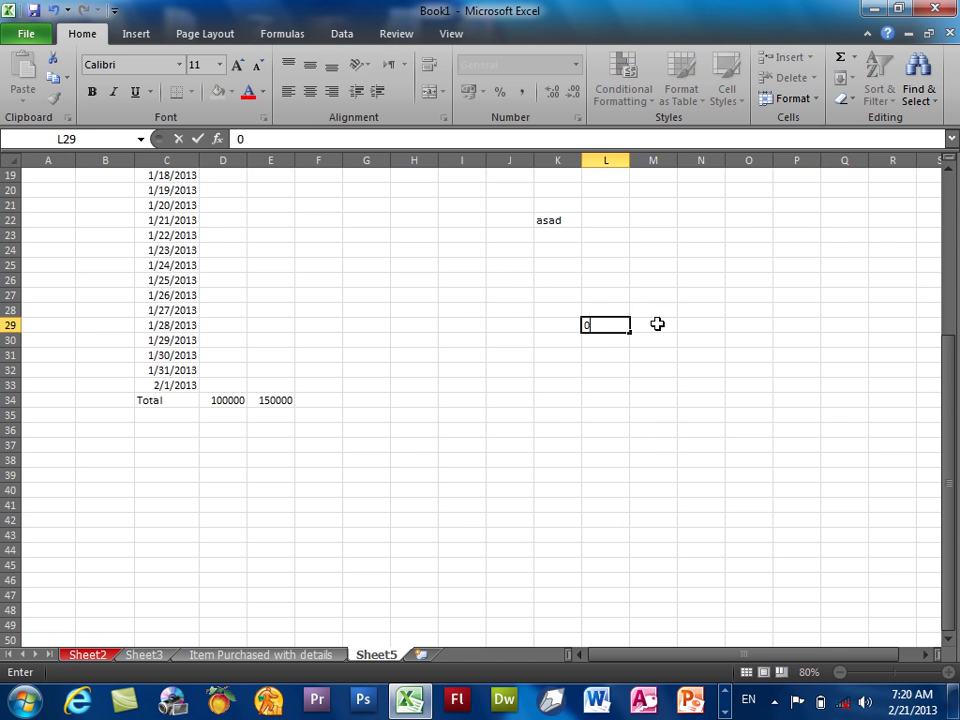
left_click(656, 325)
type("1")
left_click(710, 326)
Enter 2 in N29 and 3 in O29
type("2")
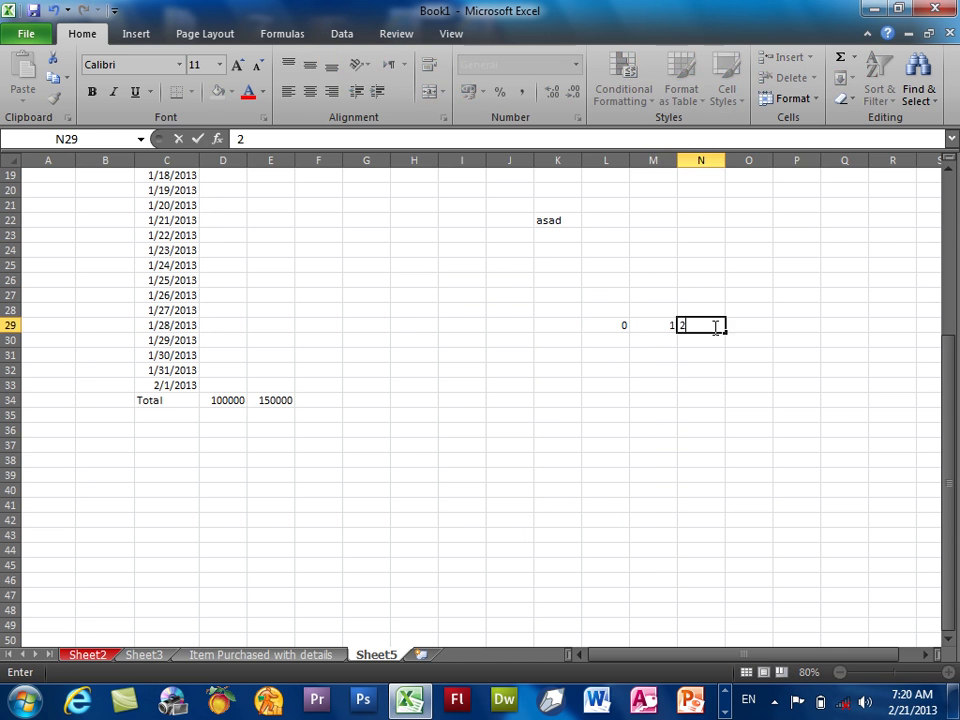
left_click(741, 326)
type("3")
left_click(737, 366)
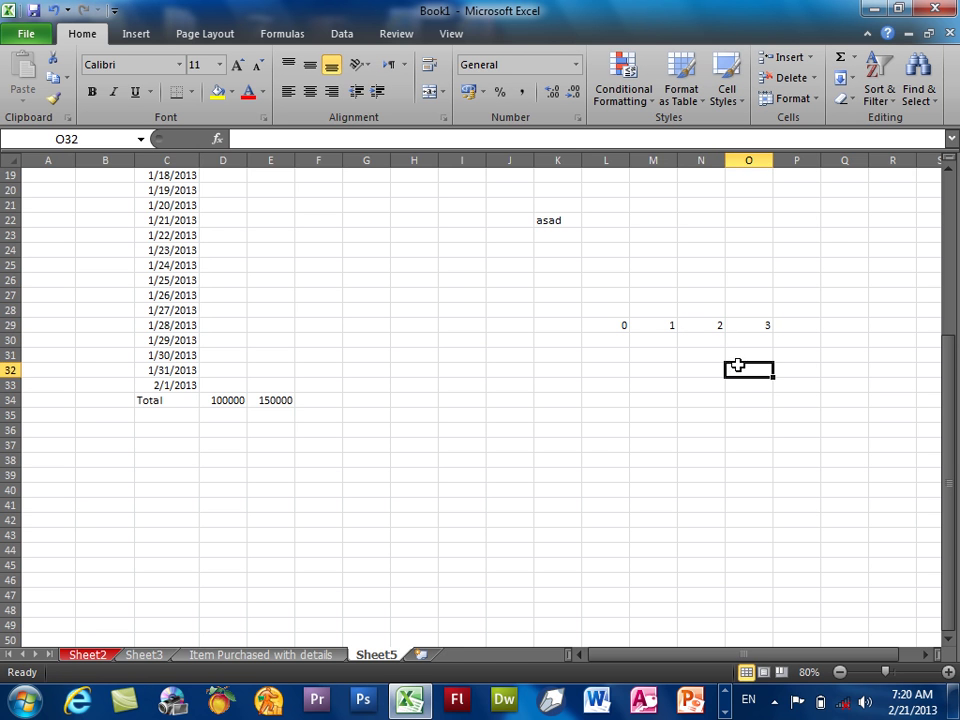
Select I29:O29 and apply a Trend series fill, giving -3 through 3
left_click(564, 330)
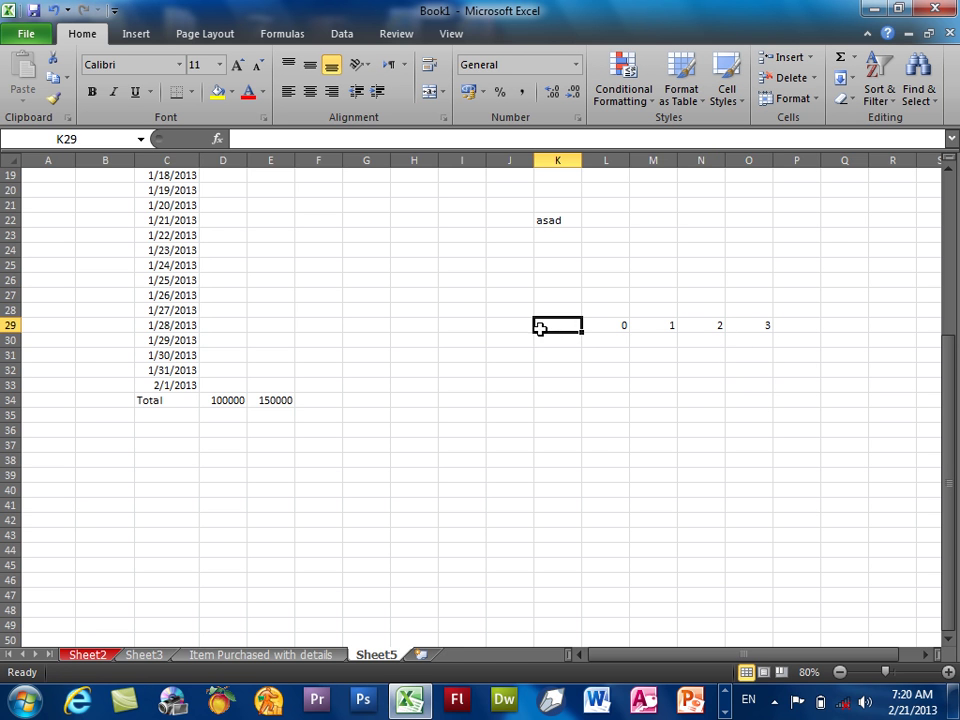
left_click(520, 327)
left_click_drag(767, 328, 484, 326)
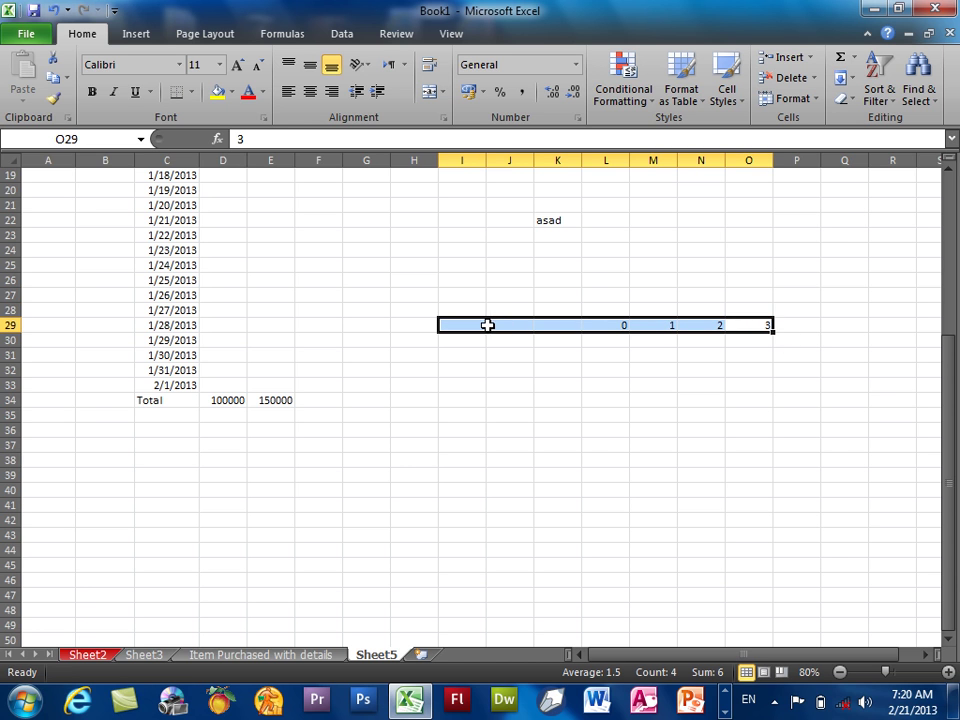
left_click(848, 98)
left_click(848, 80)
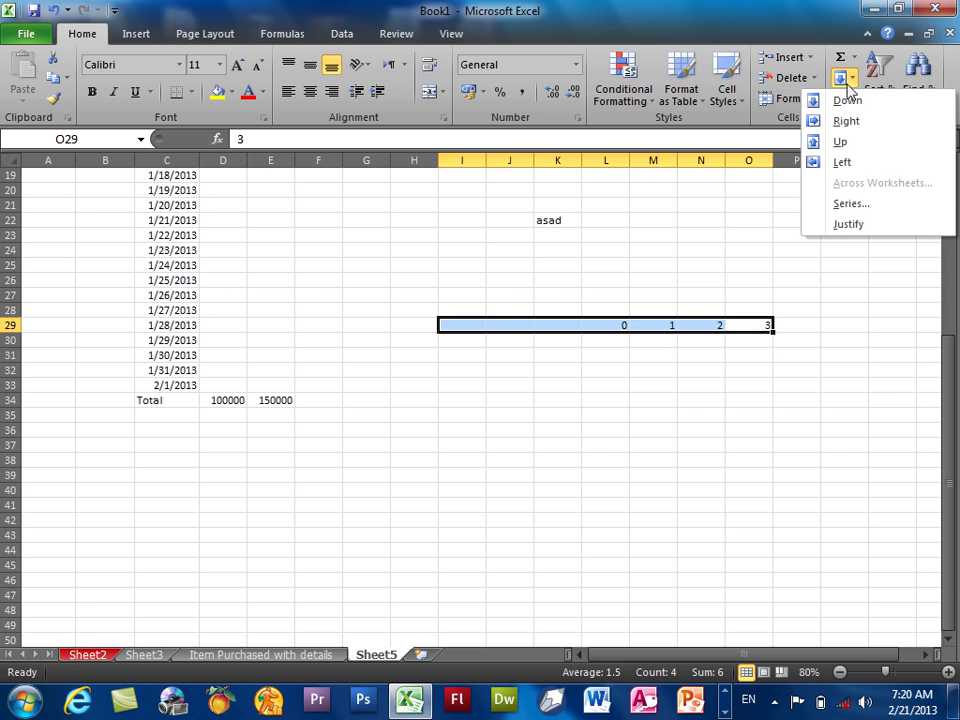
left_click(850, 204)
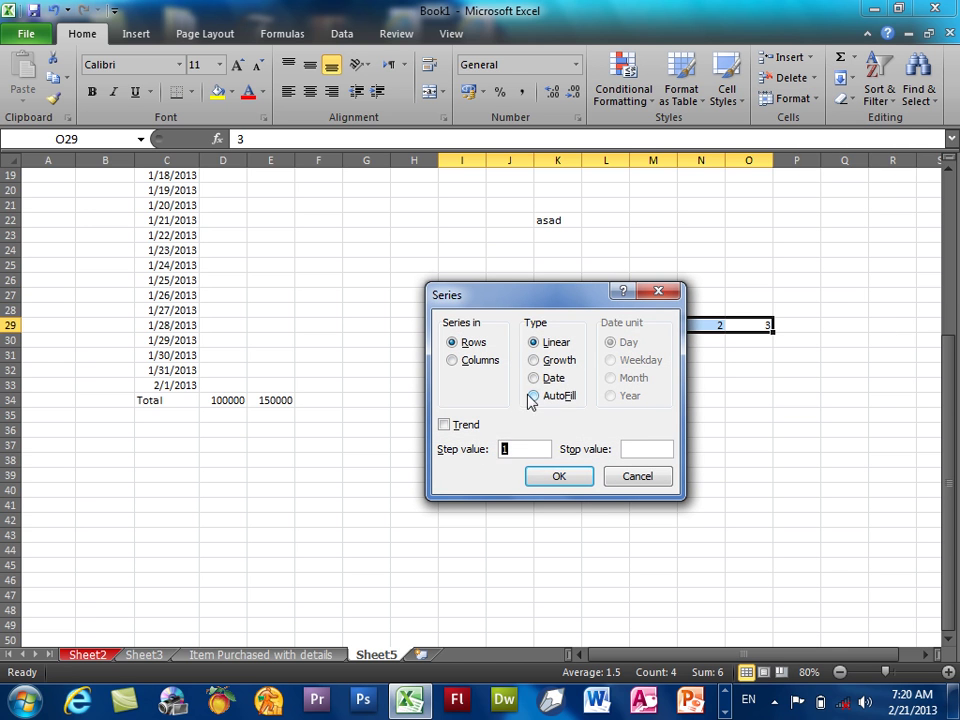
left_click(458, 430)
left_click(559, 476)
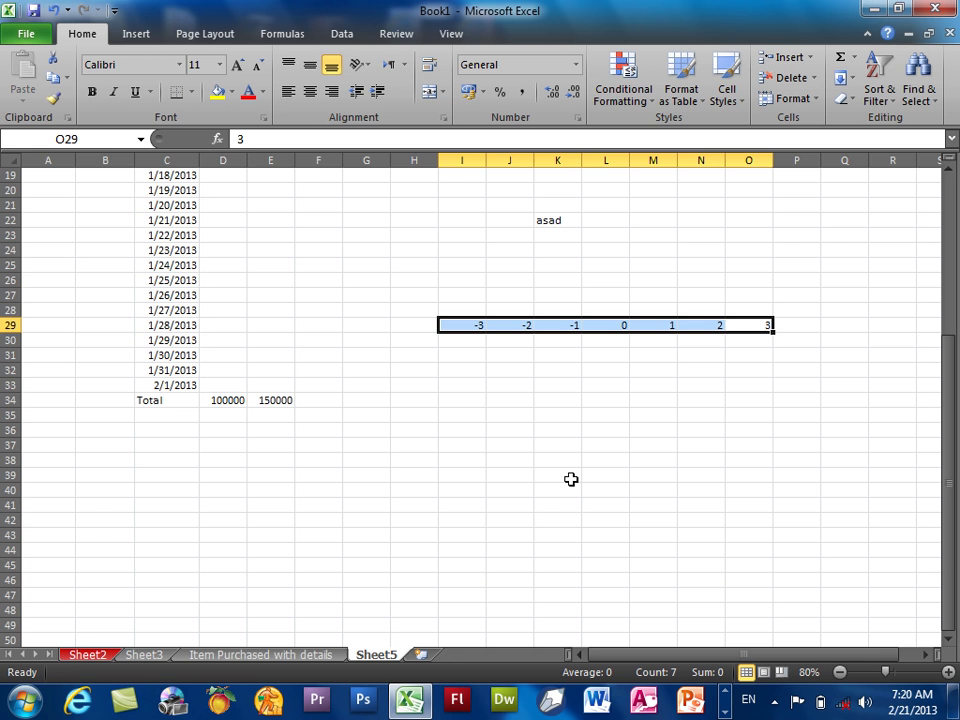
left_click(615, 413)
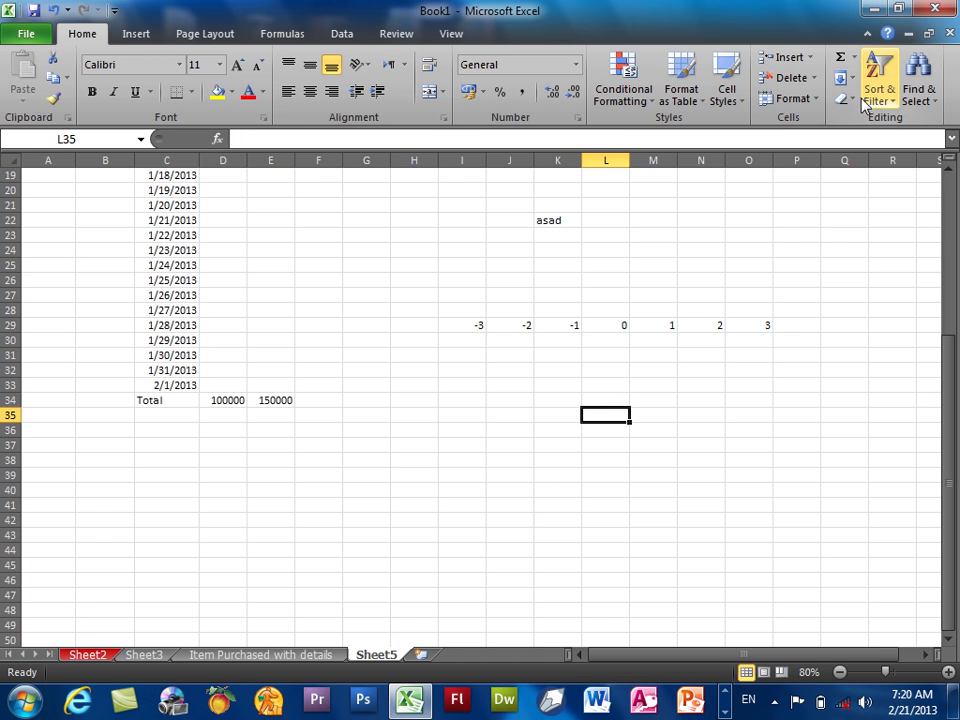
left_click(855, 82)
left_click(857, 212)
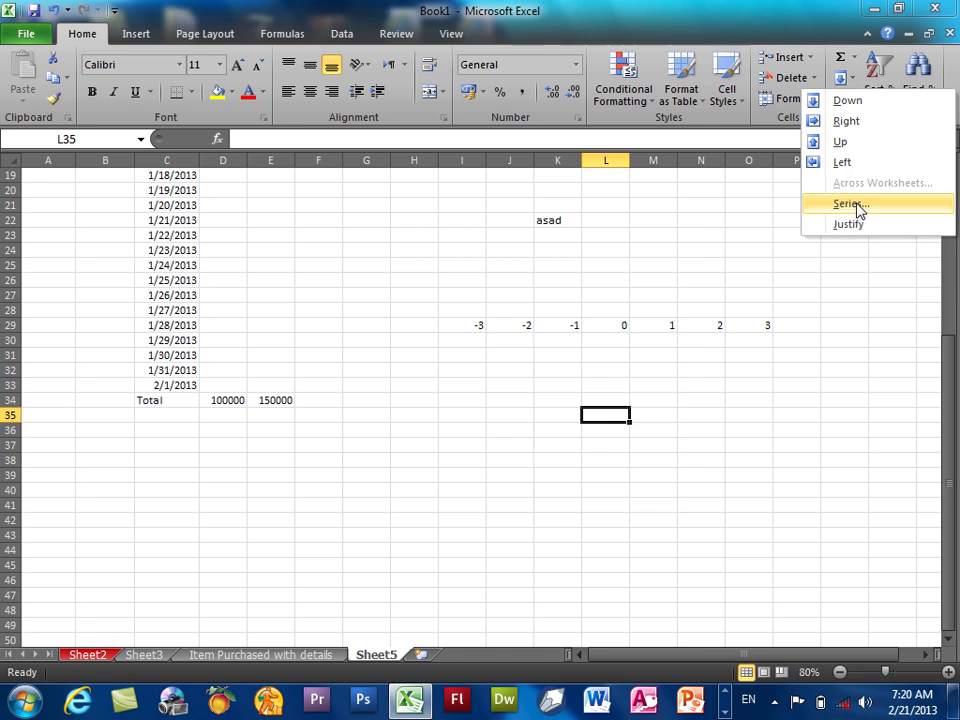
left_click(657, 477)
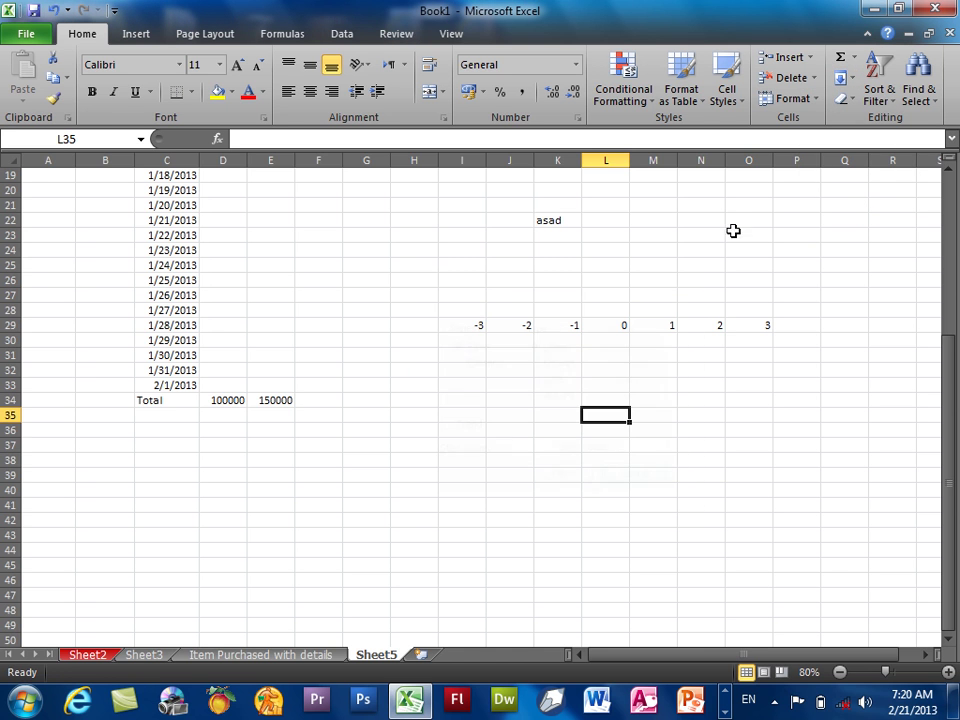
left_click(840, 78)
key("Escape")
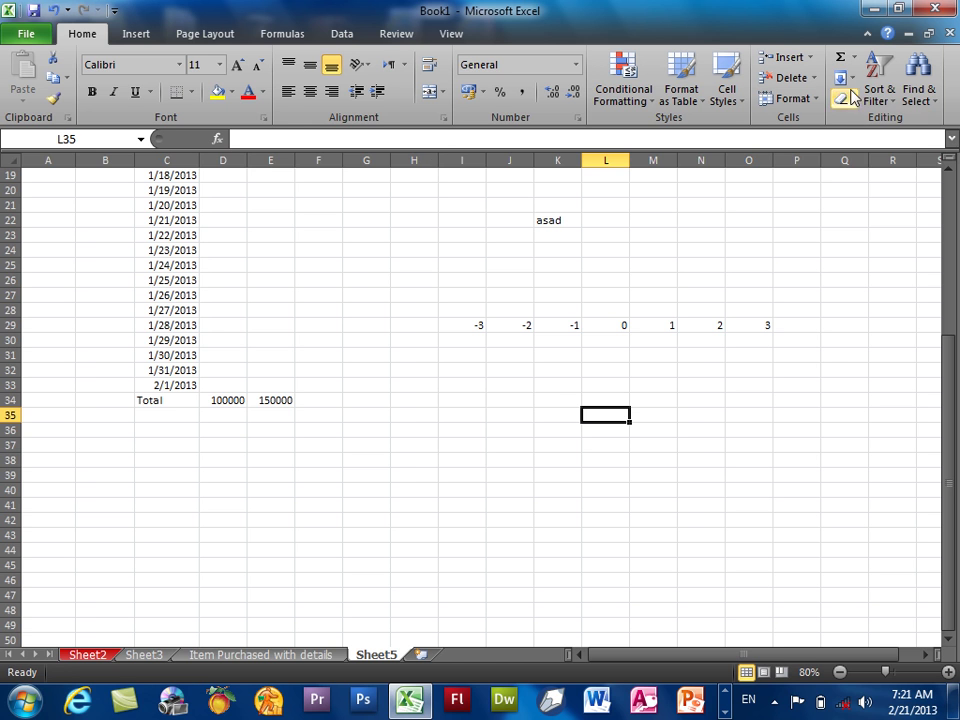
left_click(840, 78)
left_click(860, 205)
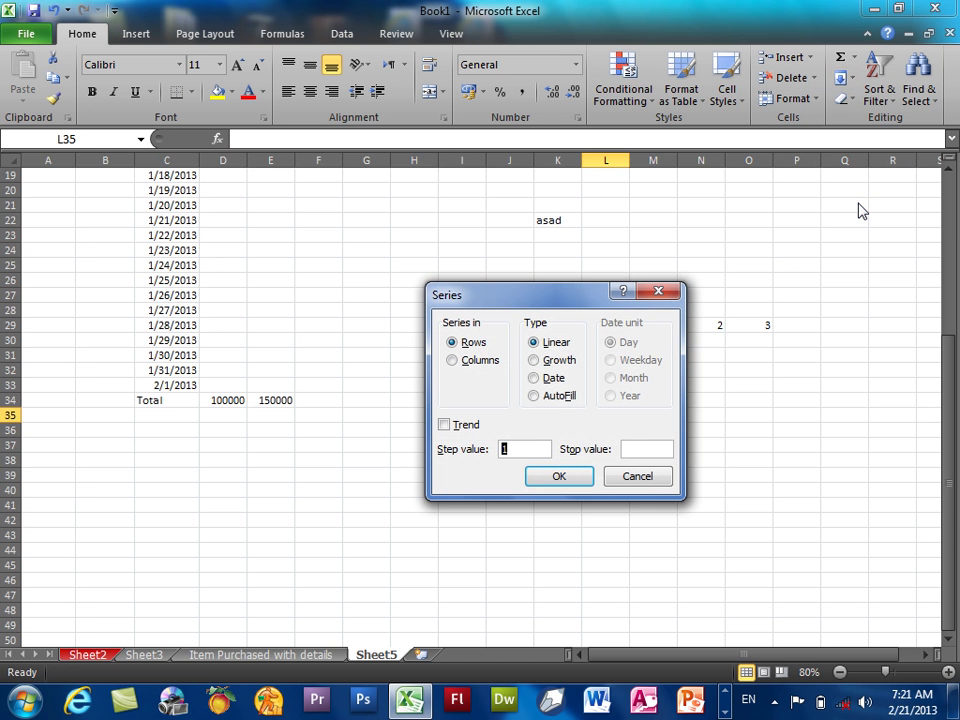
left_click(547, 378)
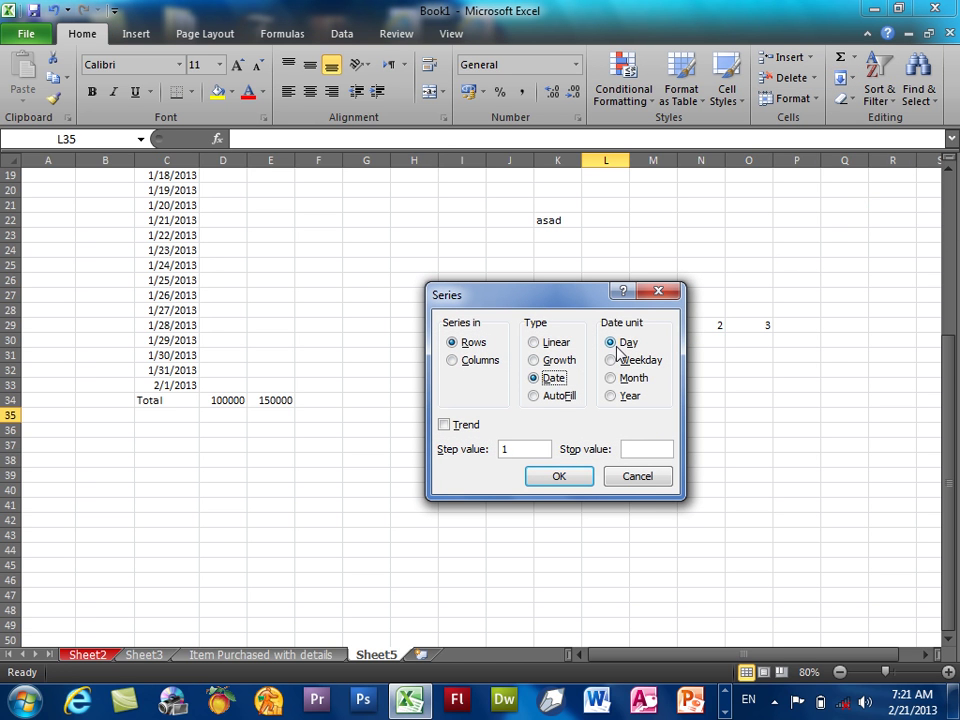
left_click(634, 477)
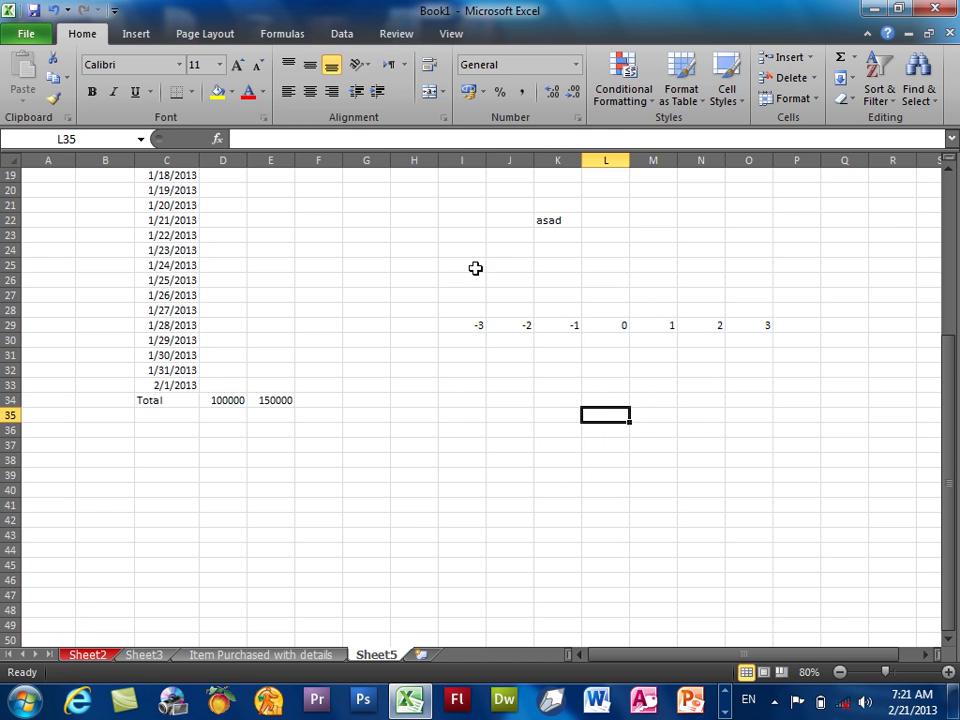
Enter 1/1/2010 in G19, set Series to Date, then close it without filling
left_click(370, 173)
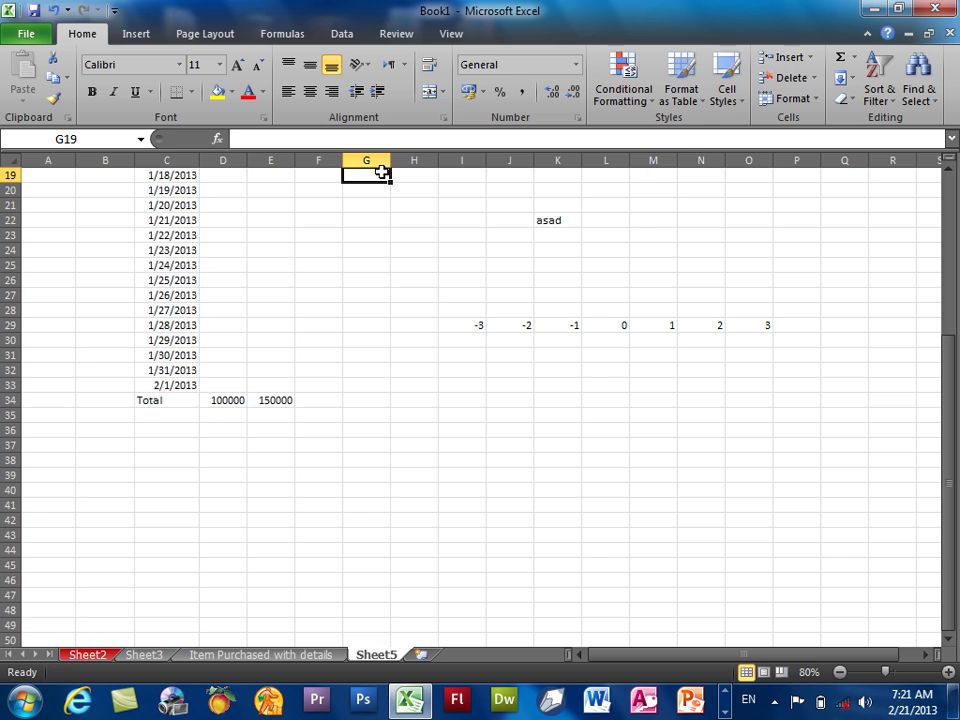
type("1/1/20")
key("Return")
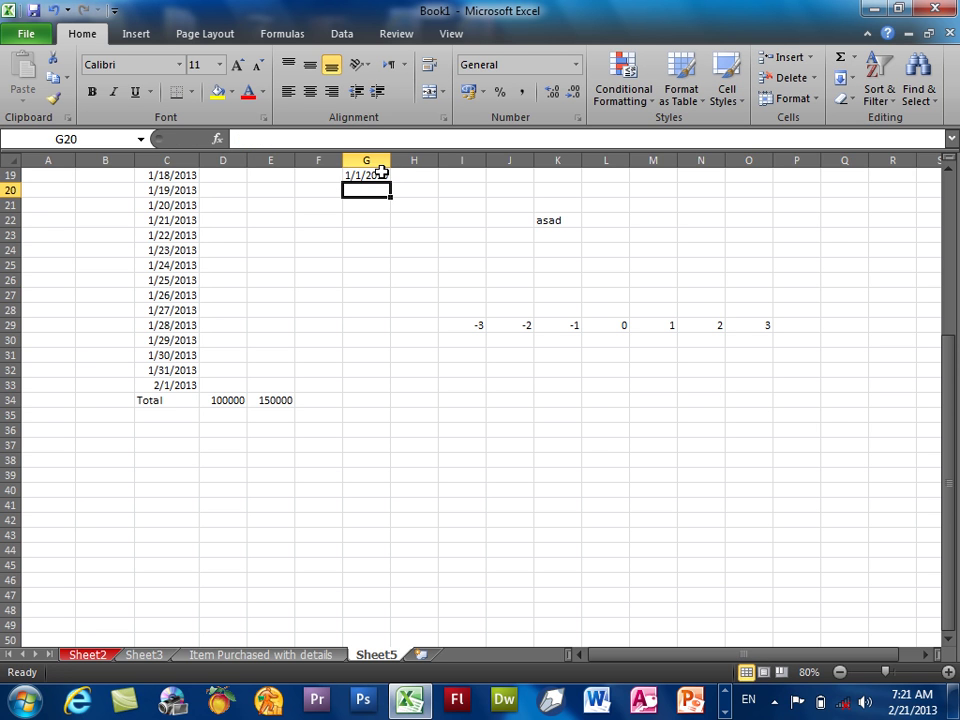
left_click(842, 78)
left_click(845, 203)
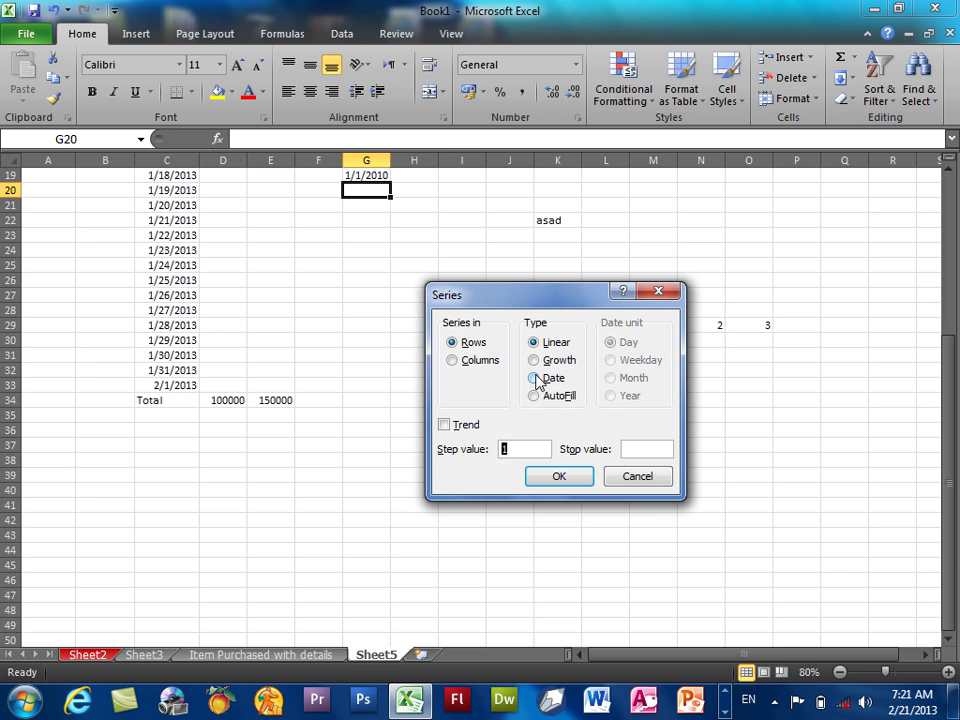
left_click(536, 378)
left_click(626, 451)
type("1/1/2013")
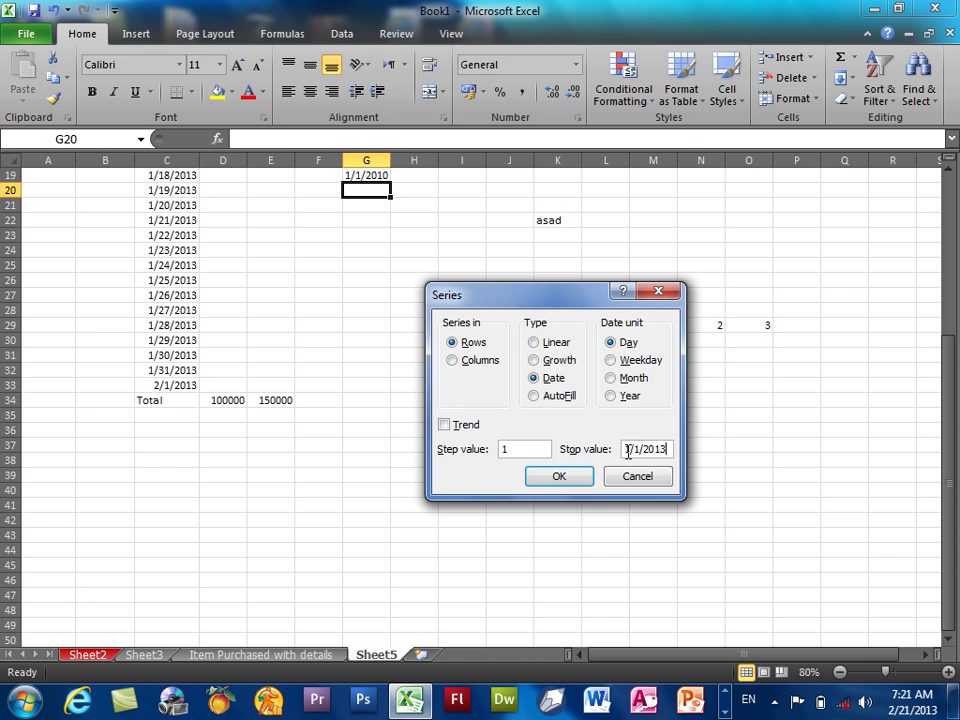
key("Escape")
Fill G19 down with yearly dates through 1/1/2013, then undo the fill
left_click(381, 175)
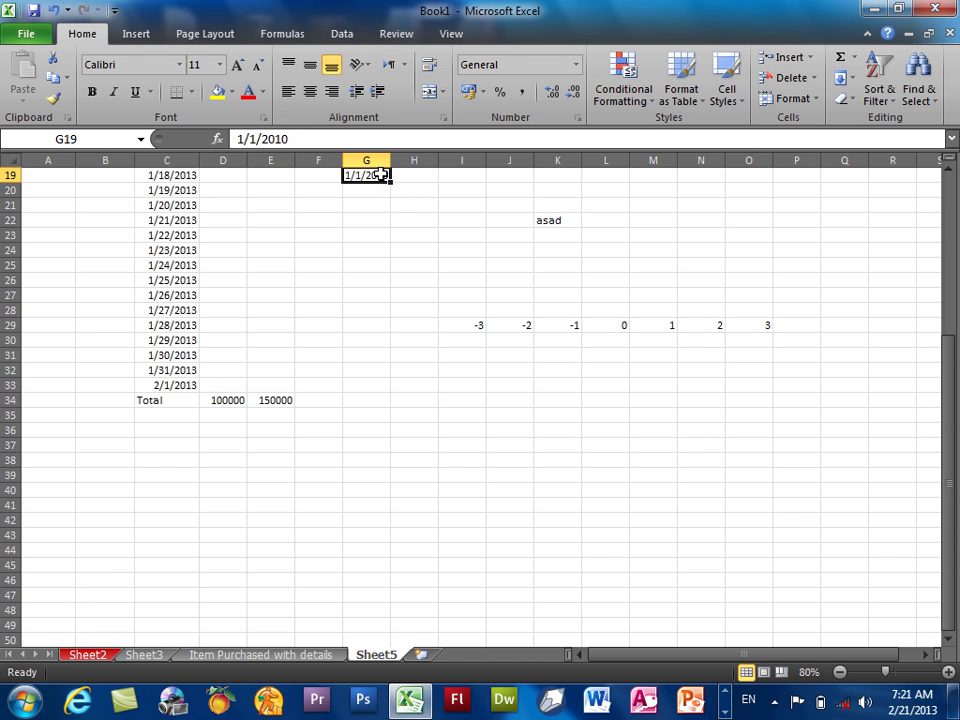
left_click(847, 79)
left_click(851, 203)
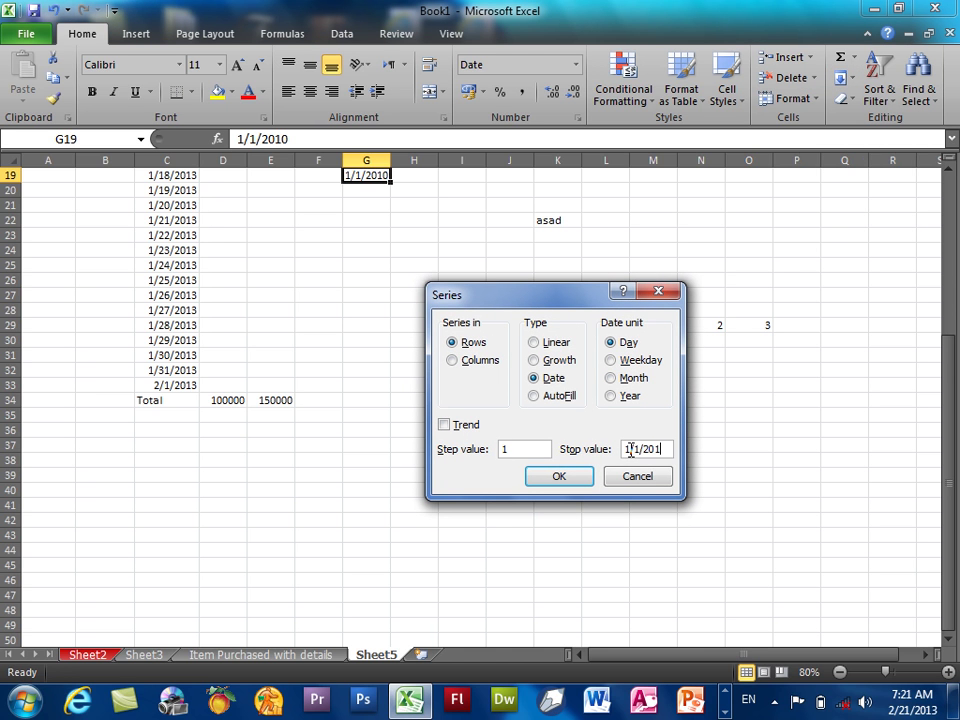
left_click(626, 397)
left_click(482, 362)
left_click(557, 476)
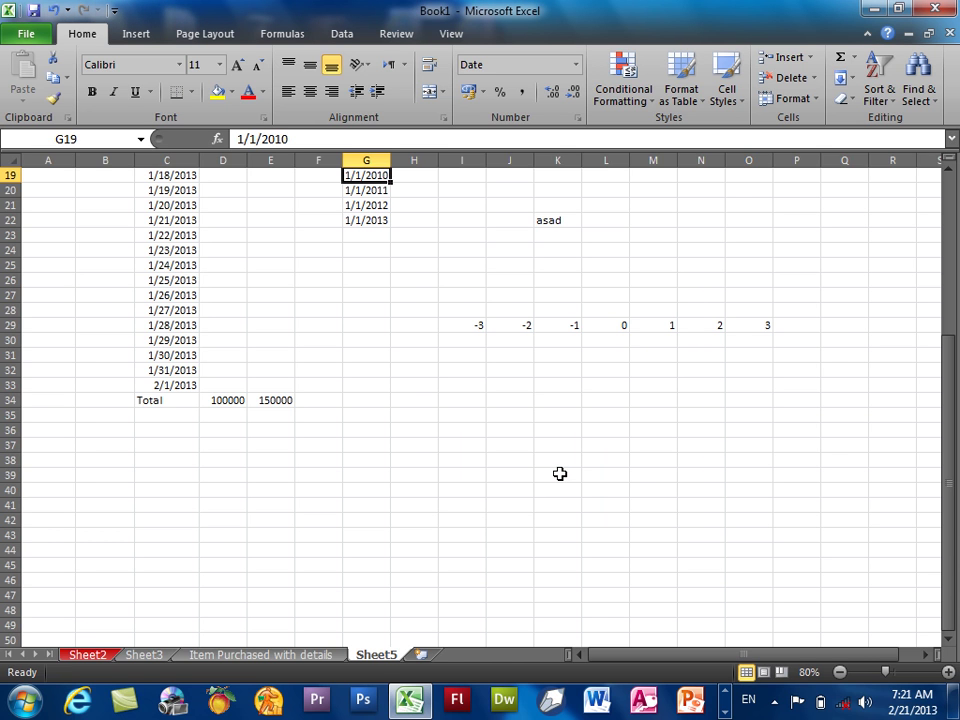
key("ctrl+z")
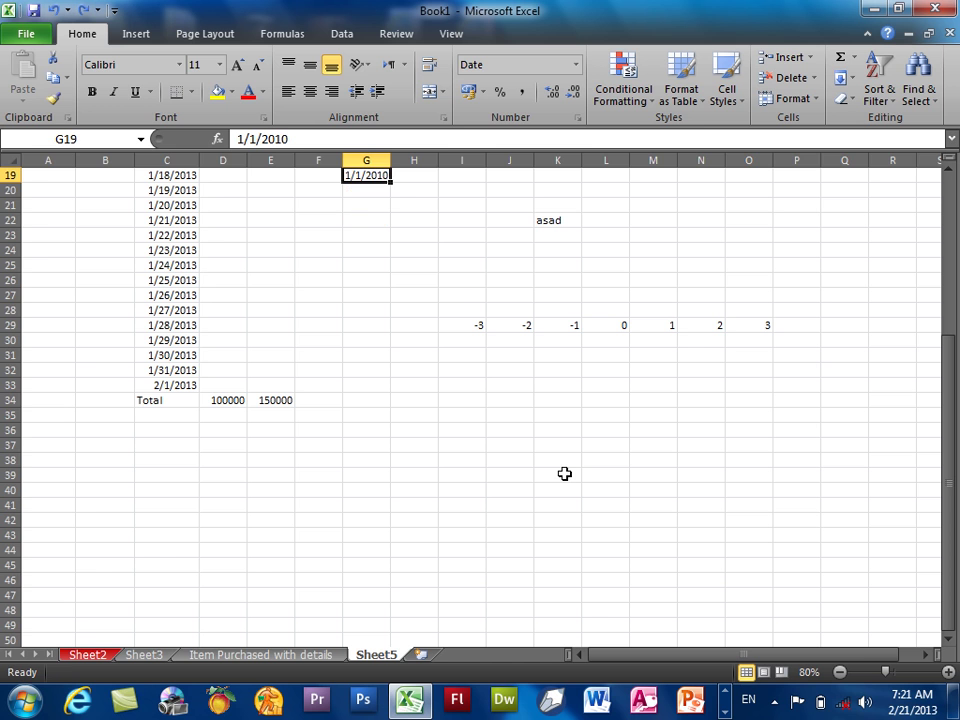
Clear G19, widen column G, and enter the three parts of a name into G19, G20 and G21
key("Delete")
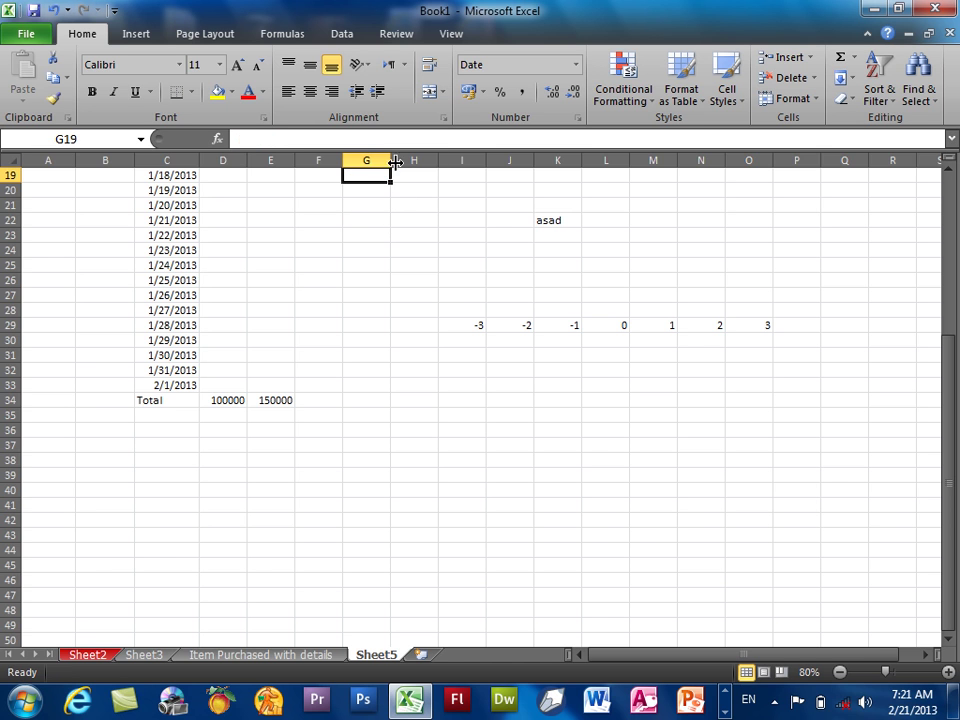
left_click_drag(390, 161, 603, 164)
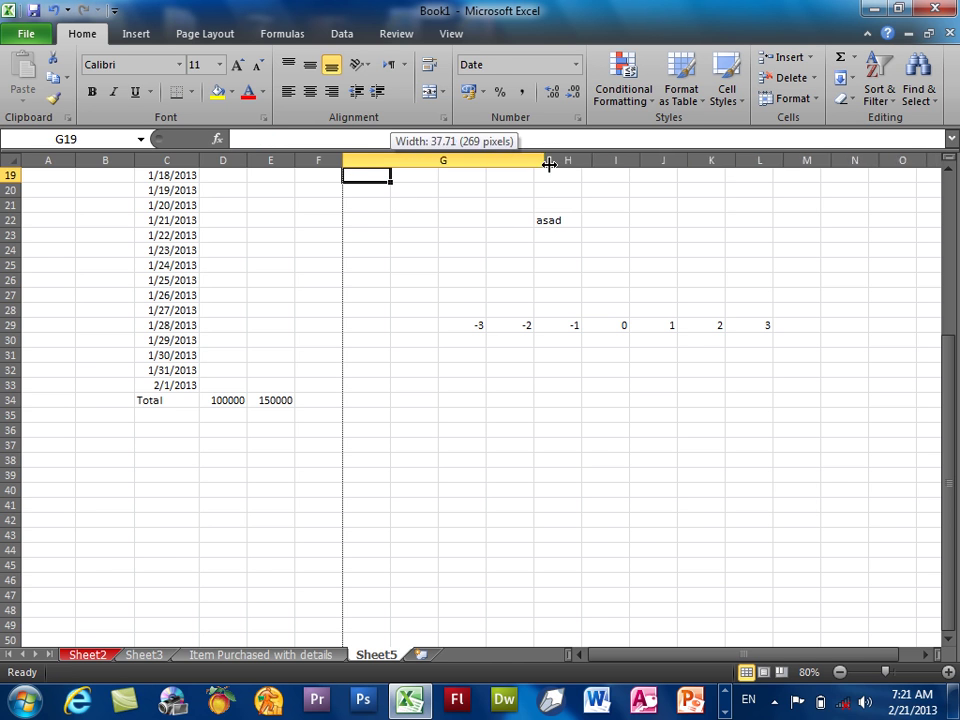
left_click(493, 220)
left_click(476, 178)
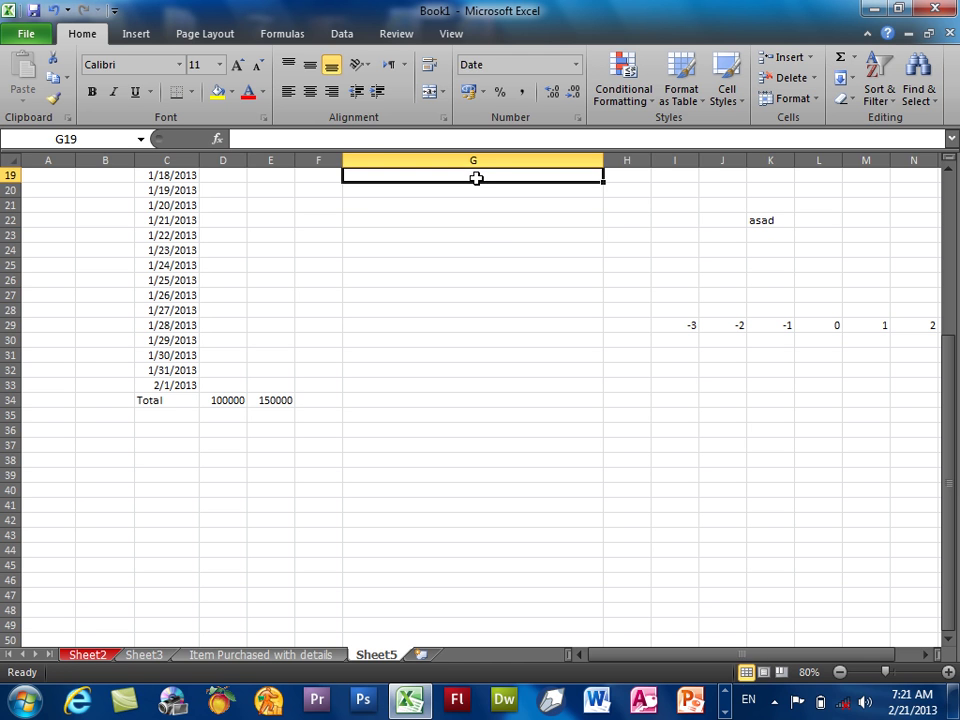
key("Return")
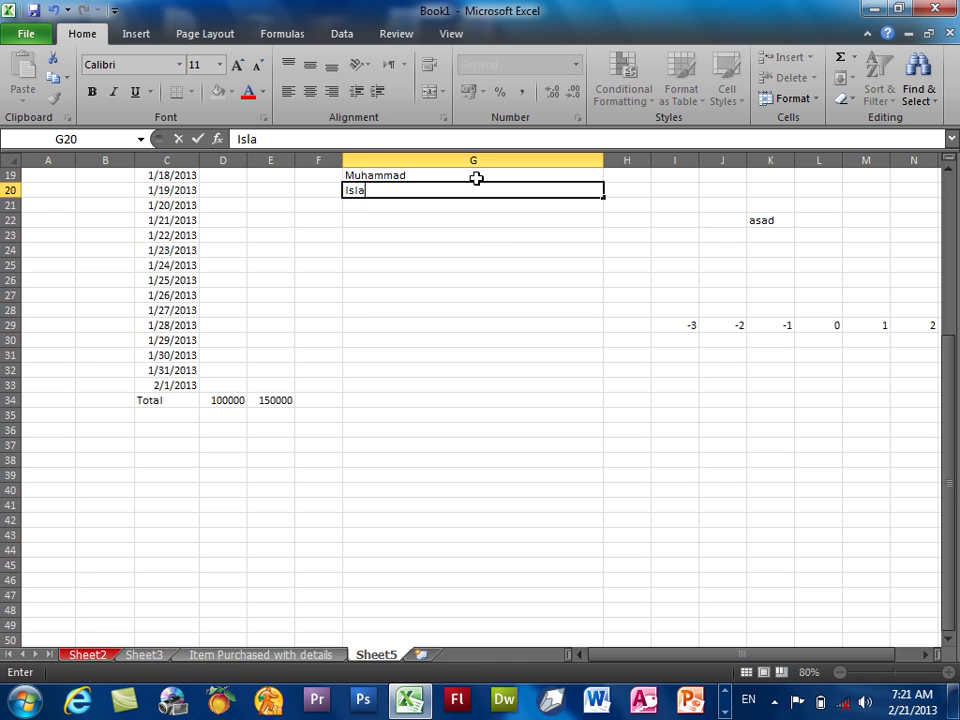
key("Return")
key("Return")
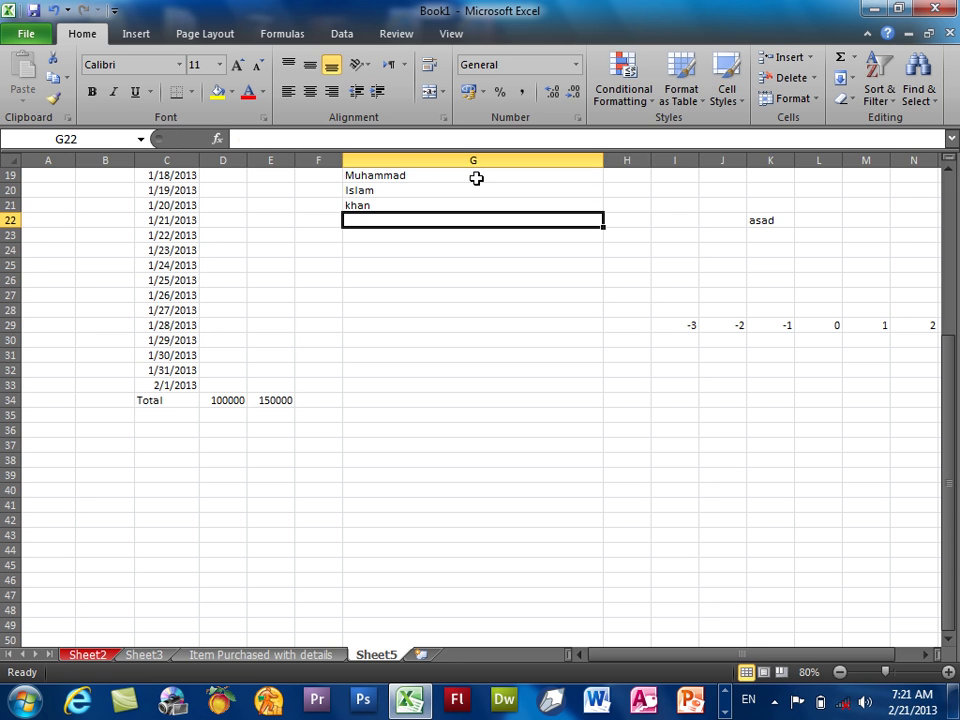
Apply Fill > Justify to G19:G21 so the three words merge into one line in G19
left_click(460, 175)
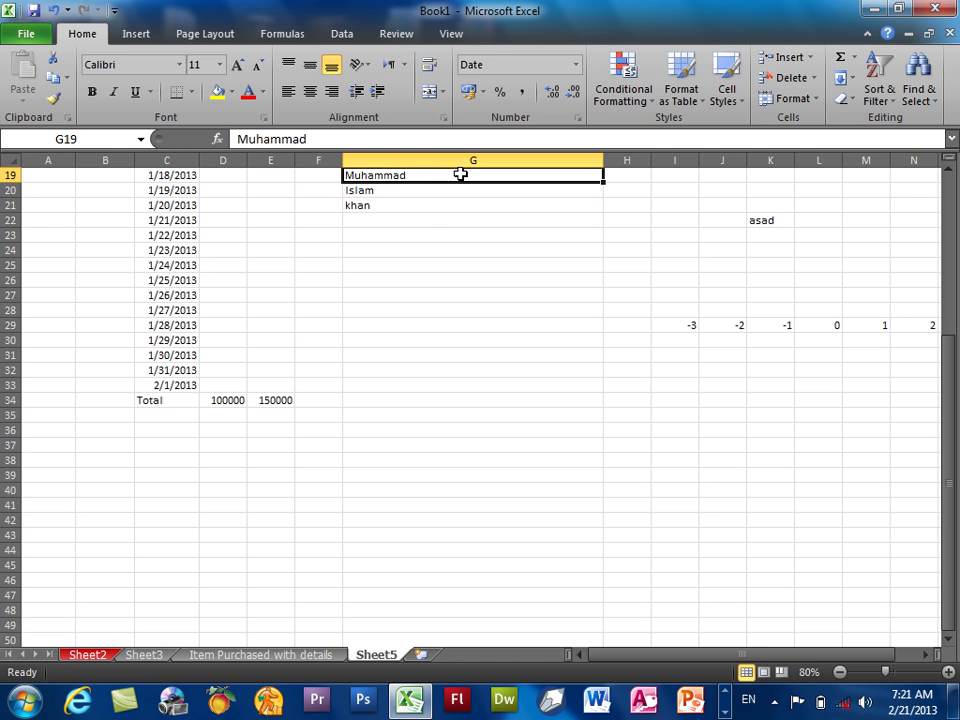
left_click(416, 208)
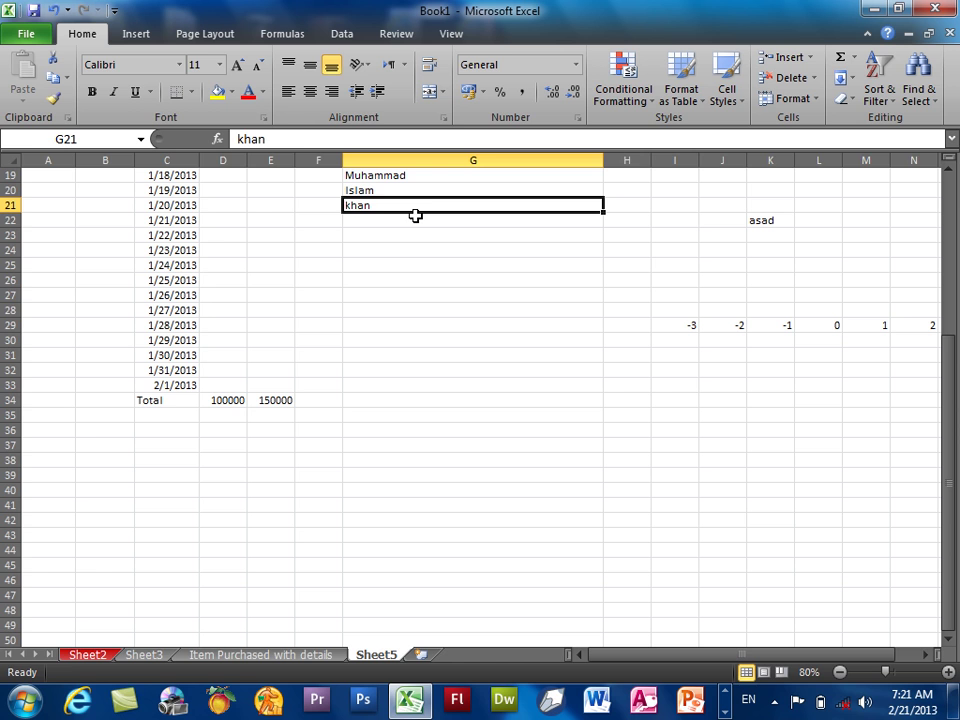
left_click(420, 188)
left_click_drag(420, 177, 420, 204)
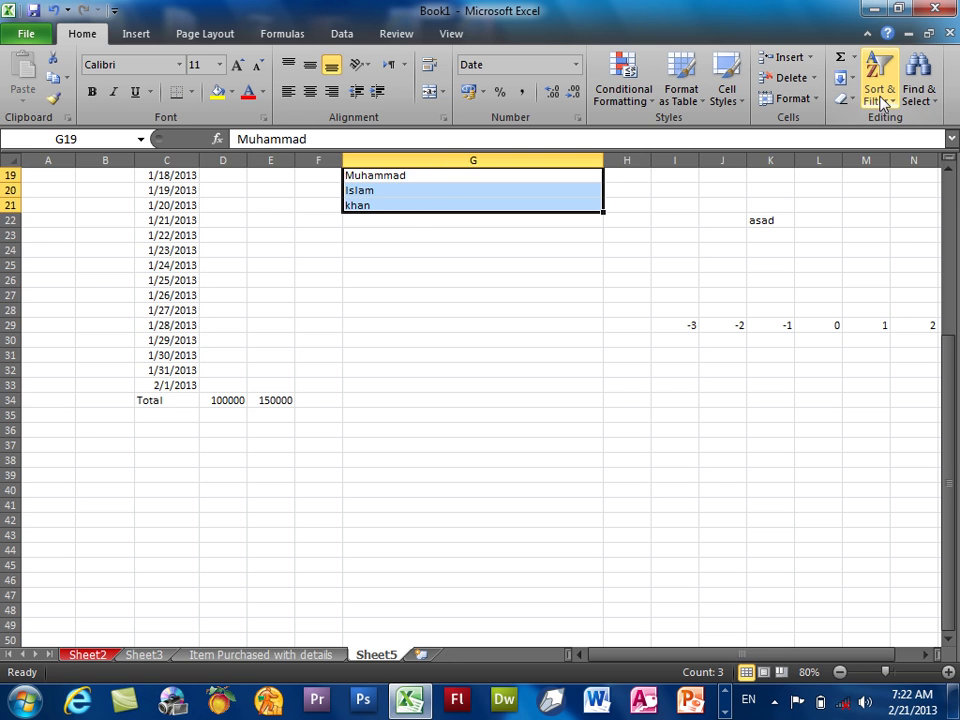
left_click(848, 79)
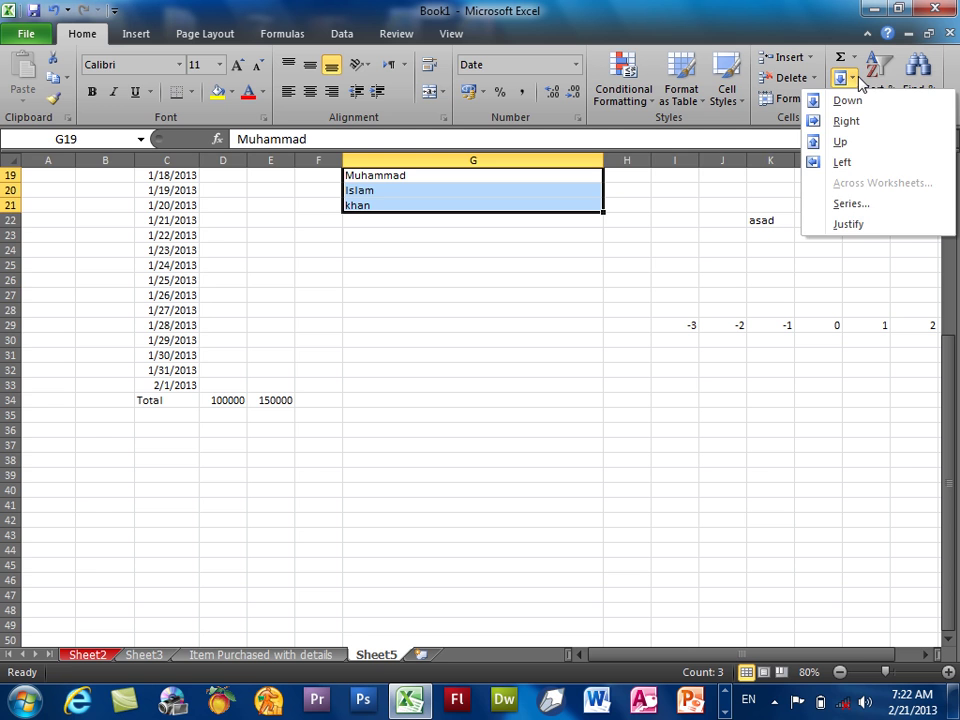
left_click(850, 224)
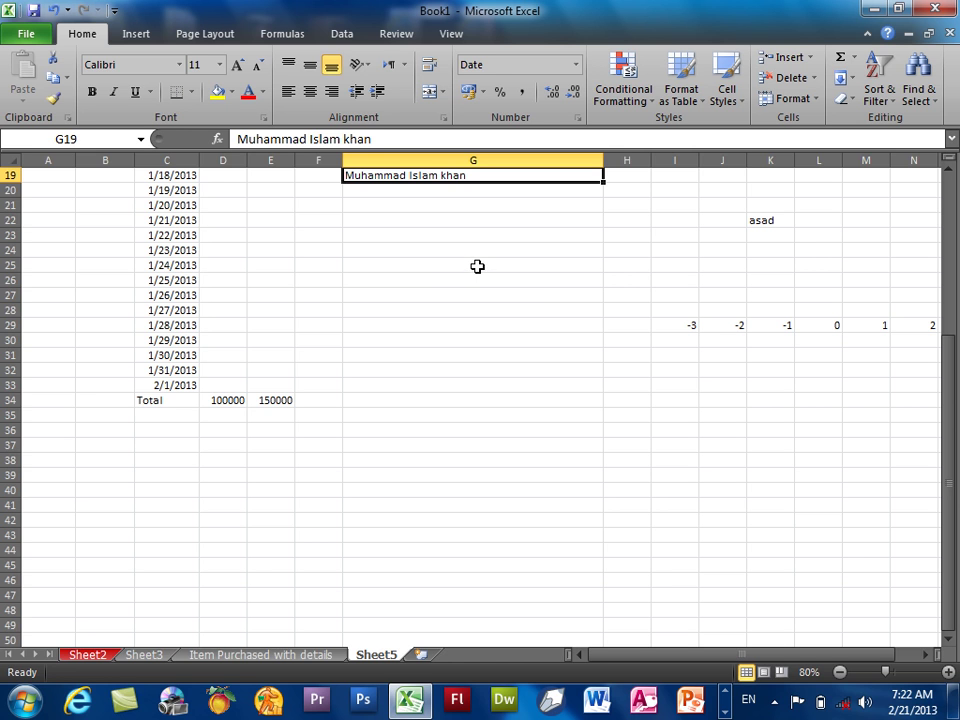
left_click(477, 254)
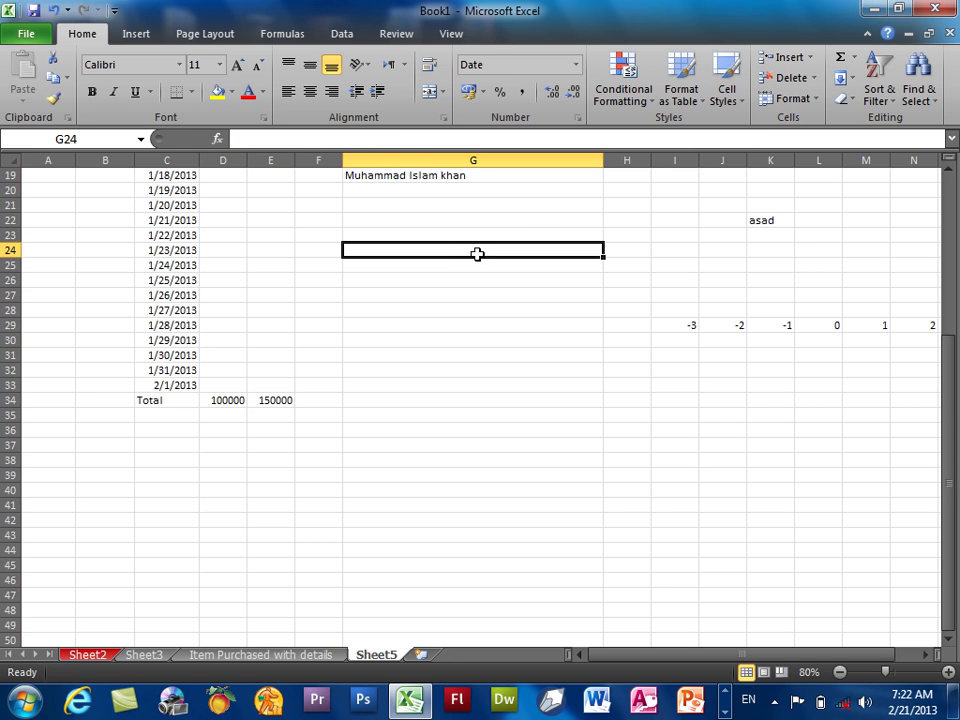
type("1/1/2010")
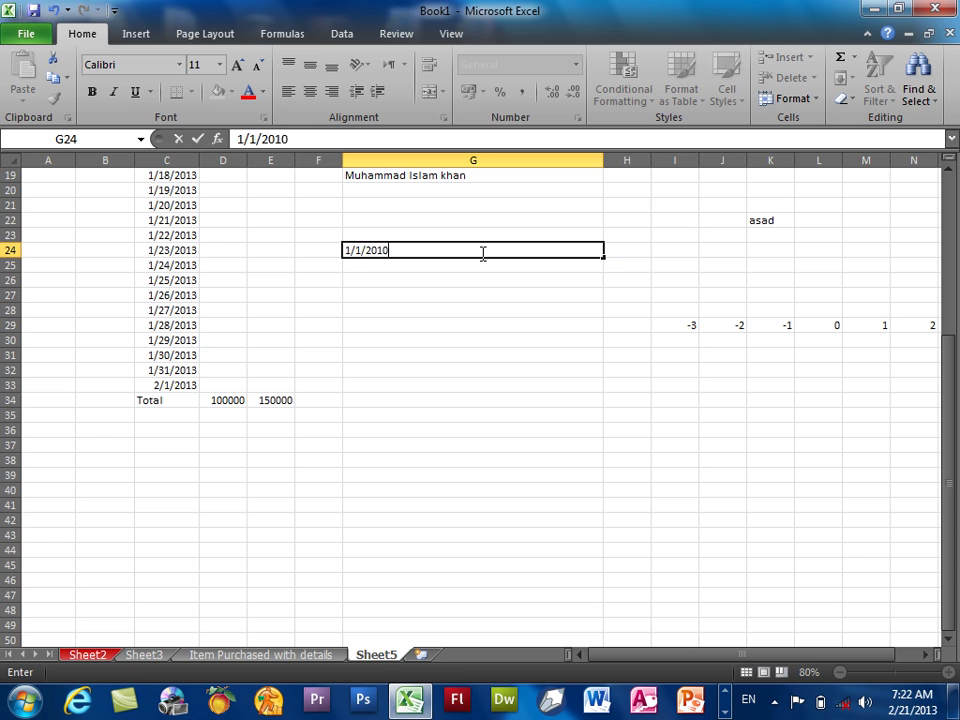
key("Return")
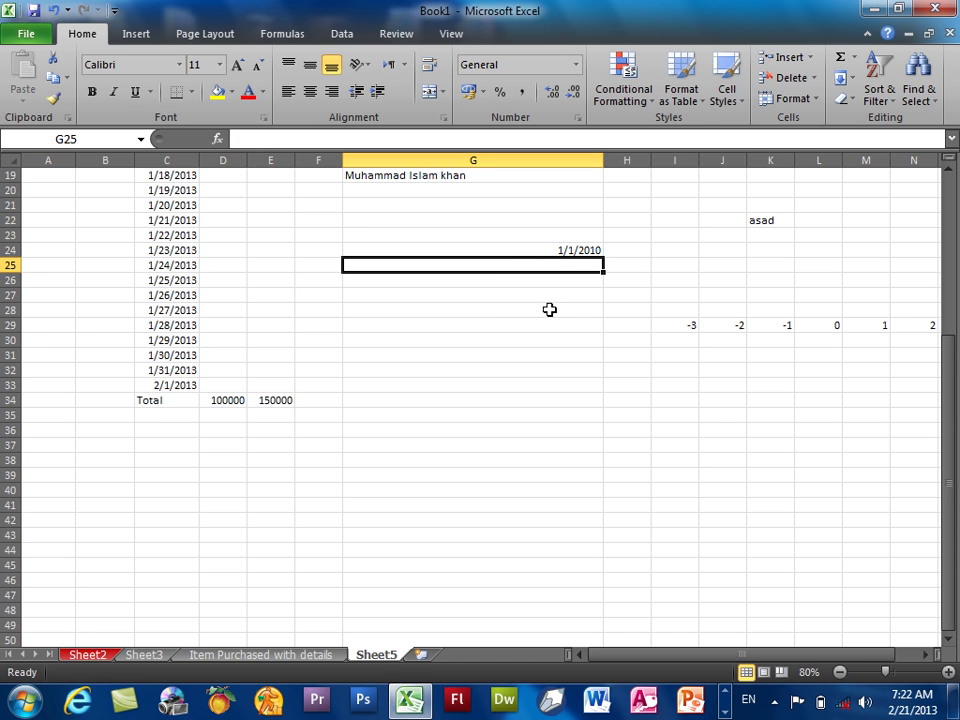
left_click(590, 252)
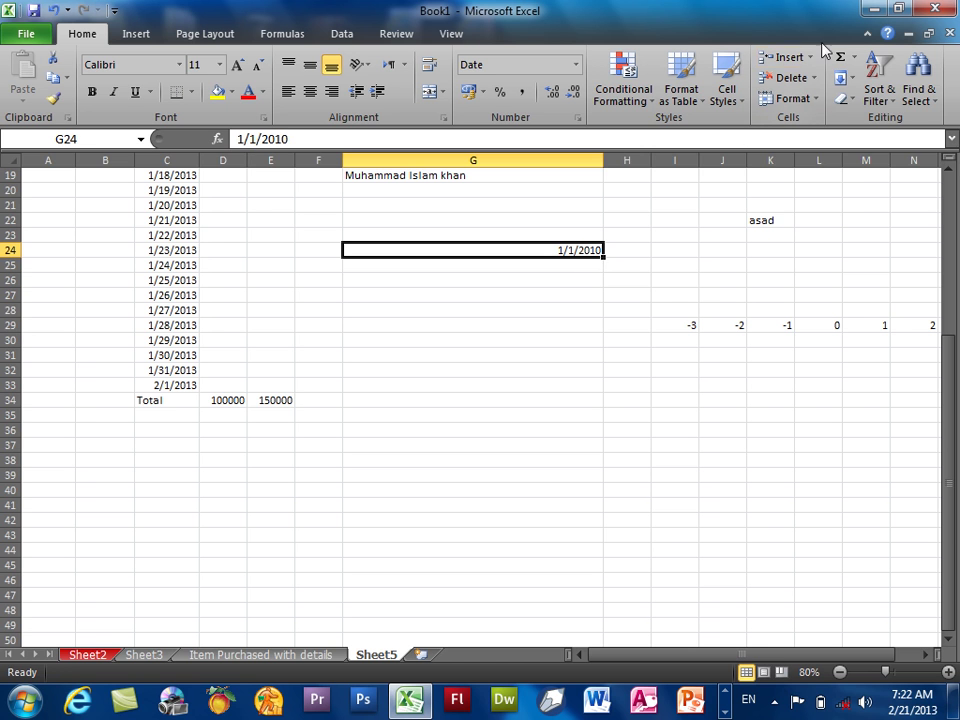
left_click(841, 77)
left_click(846, 202)
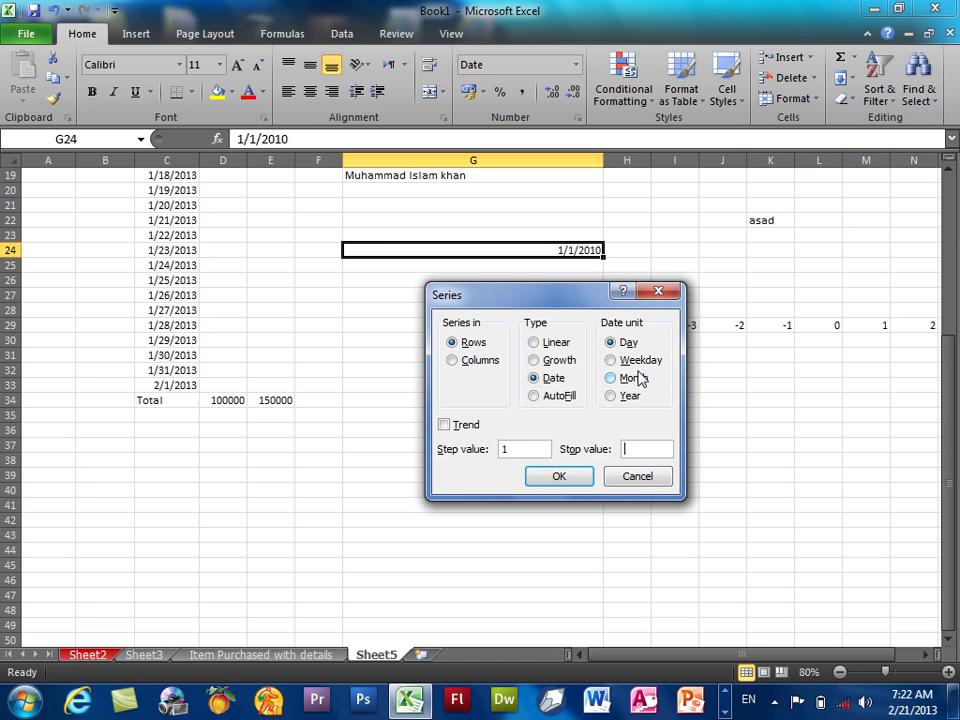
left_click(628, 398)
left_click(587, 482)
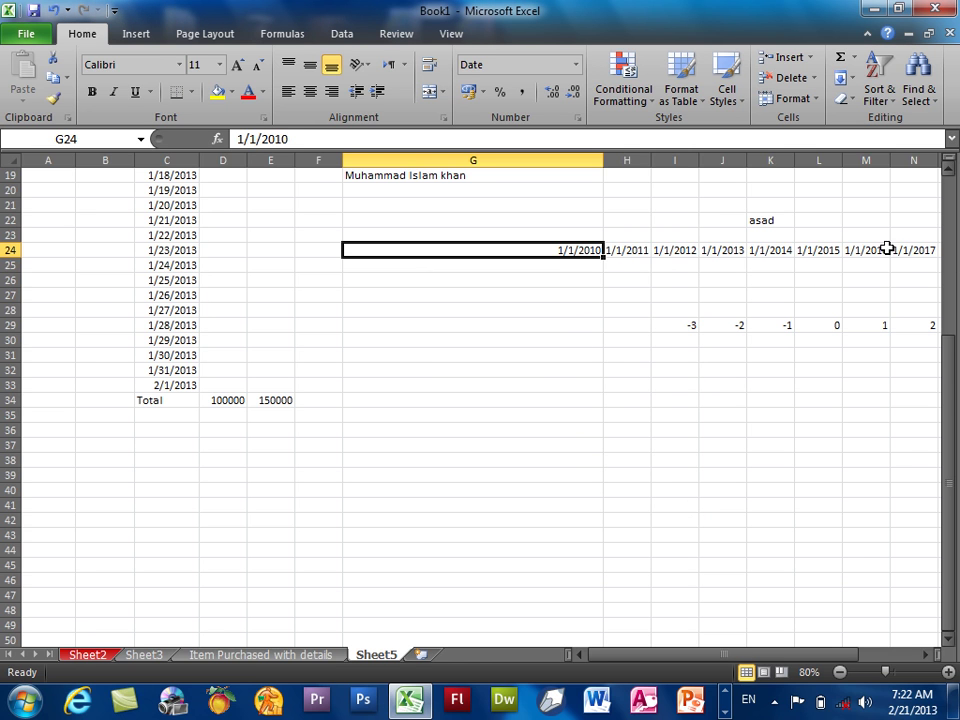
left_click(628, 258)
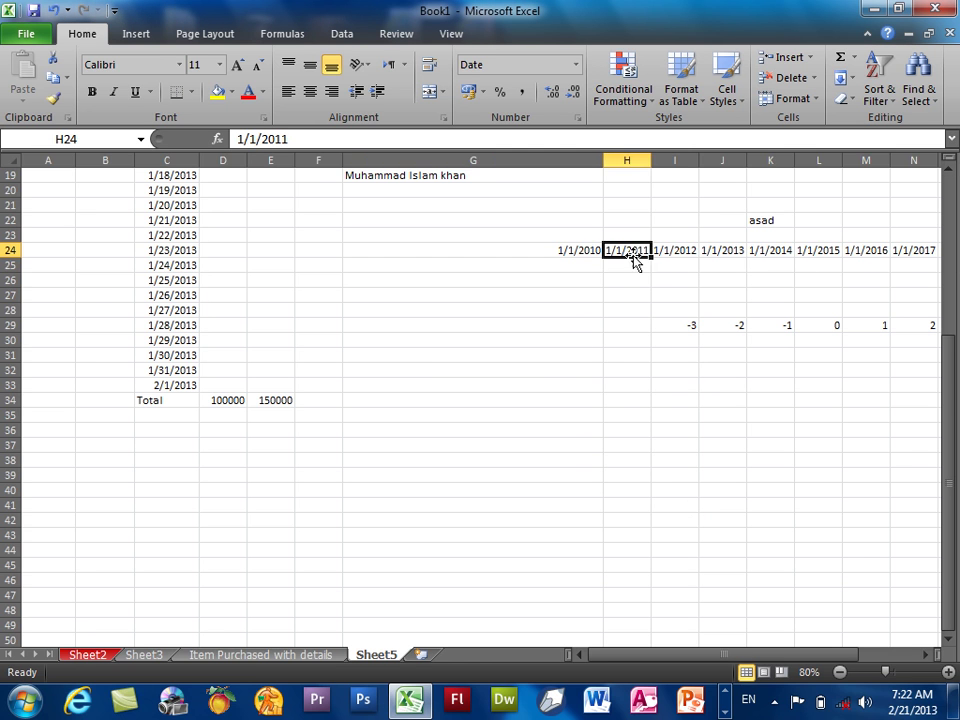
left_click(675, 251)
left_click(716, 250)
left_click(772, 248)
left_click(818, 250)
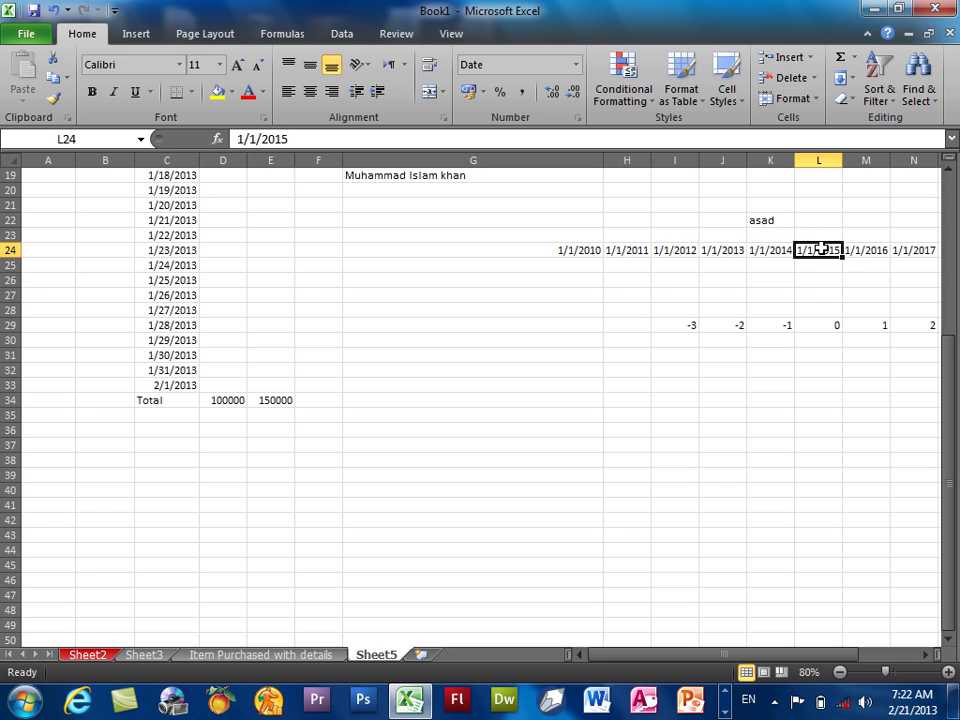
key("ctrl+z")
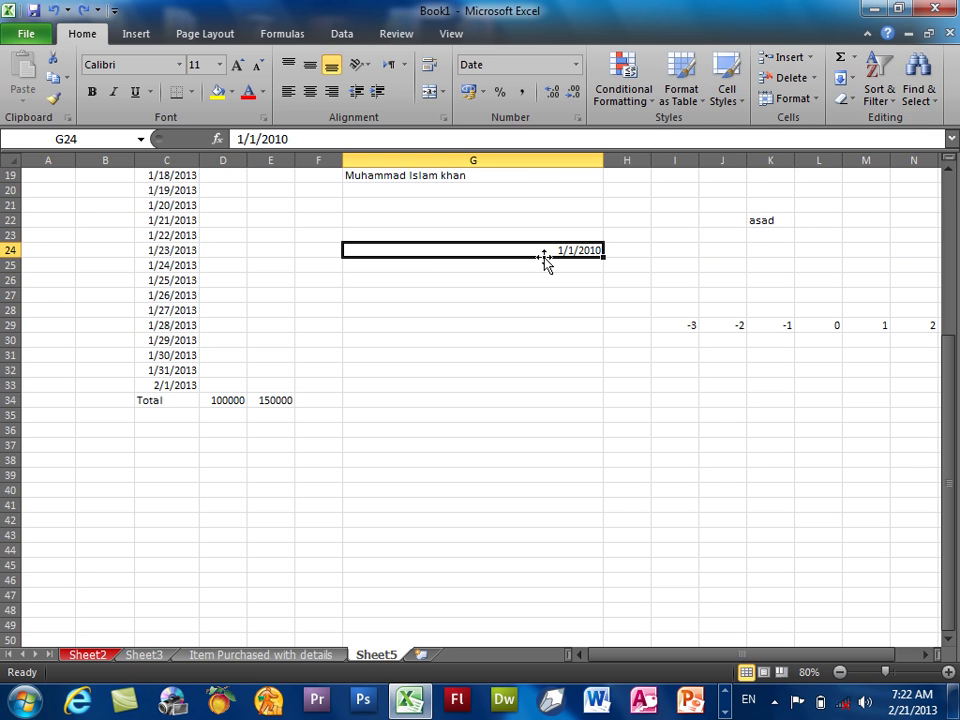
key("Delete")
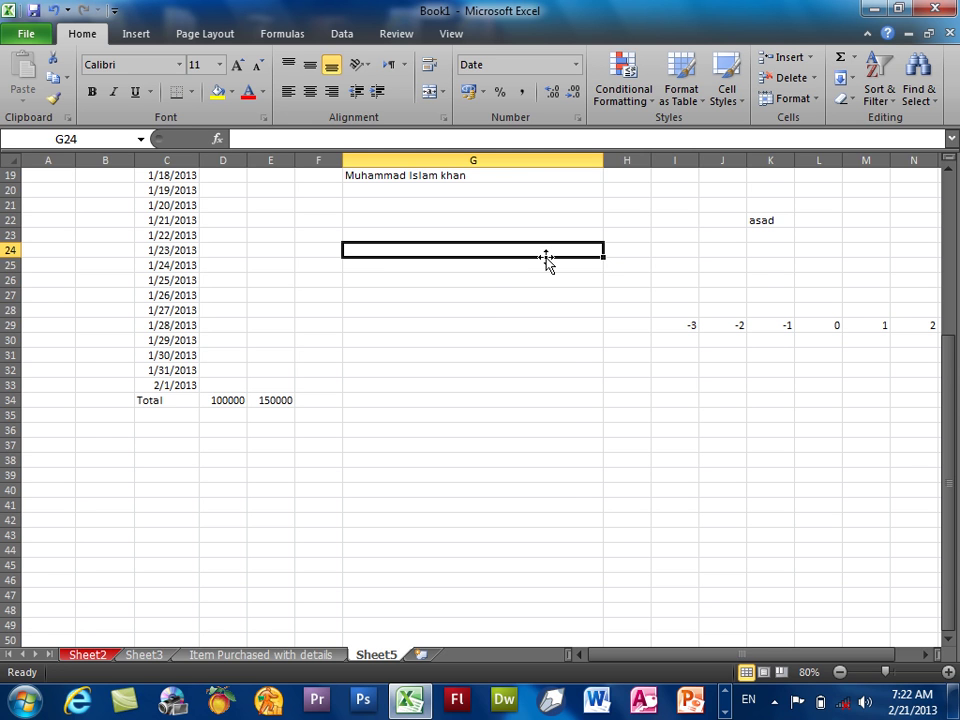
In Word, browse the Insert Object types for Microsoft Excel Worksheet, then cancel without inserting
left_click(596, 703)
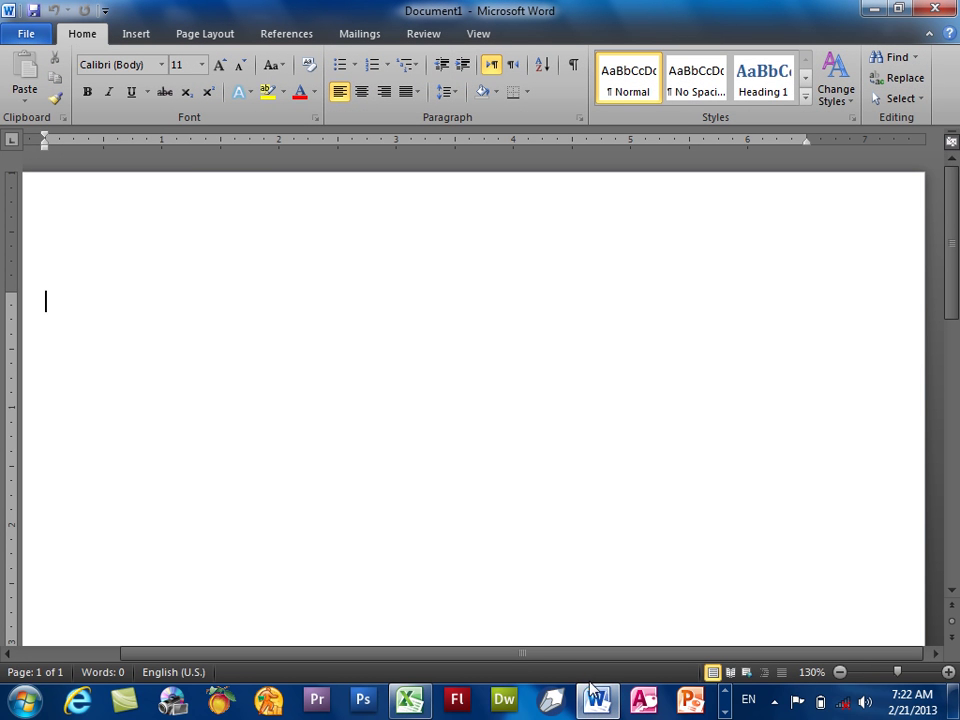
left_click(127, 36)
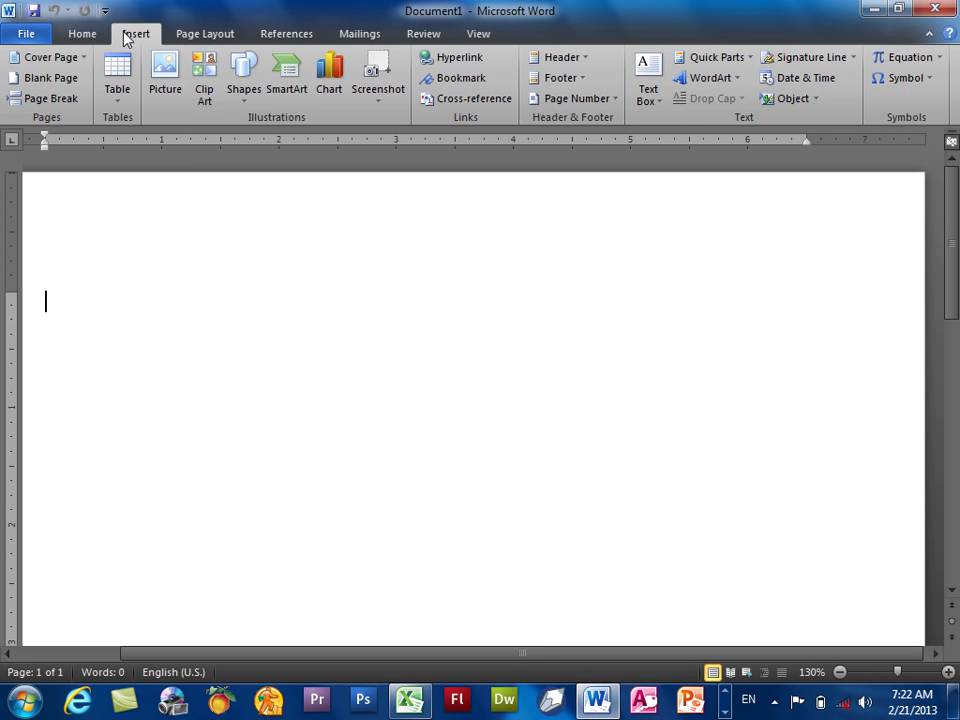
left_click(790, 98)
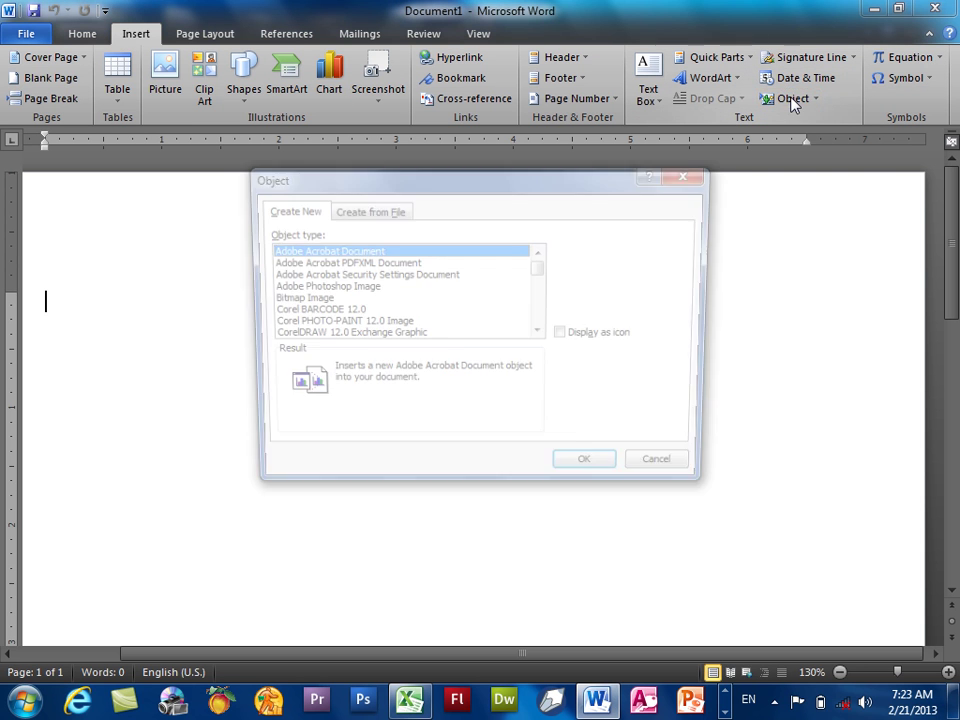
left_click(406, 313)
scroll(406, 323, "down", 3)
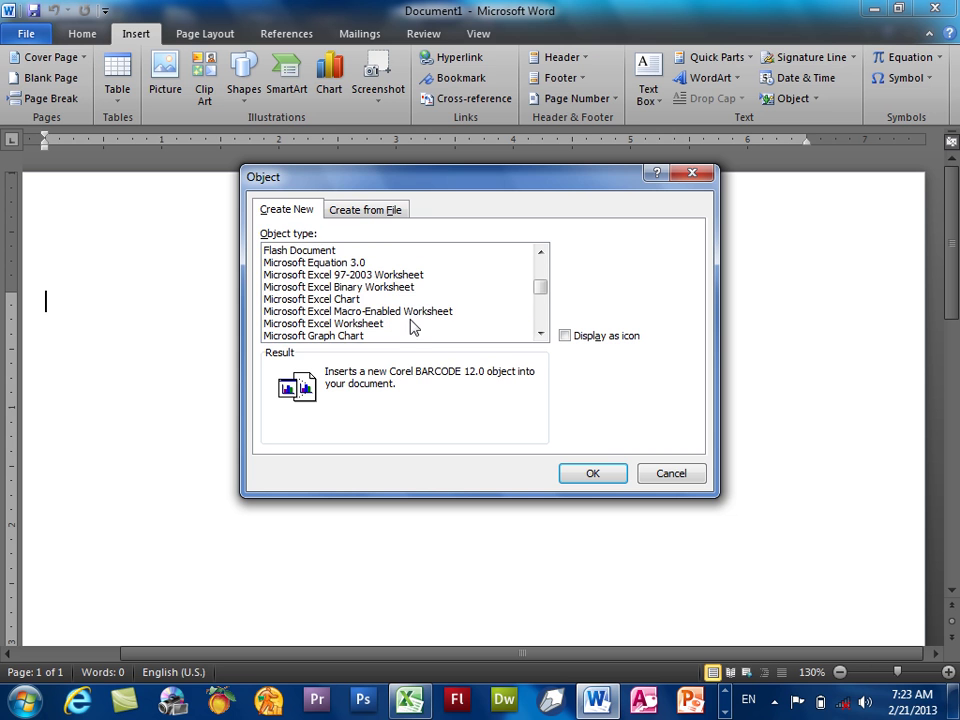
left_click(404, 288)
scroll(406, 320, "down", 1)
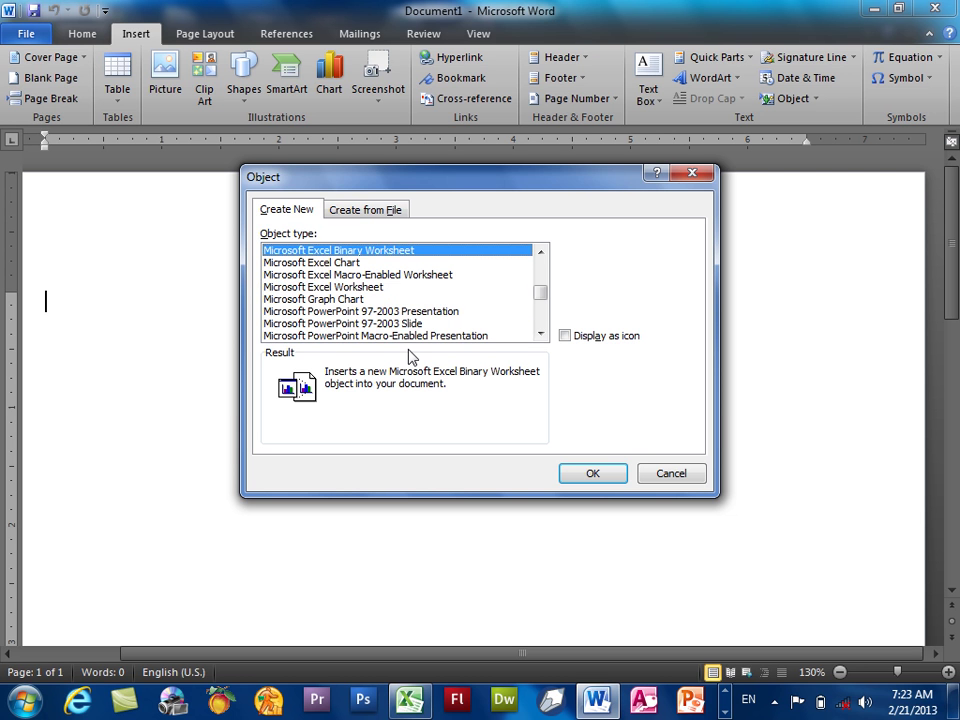
left_click(371, 288)
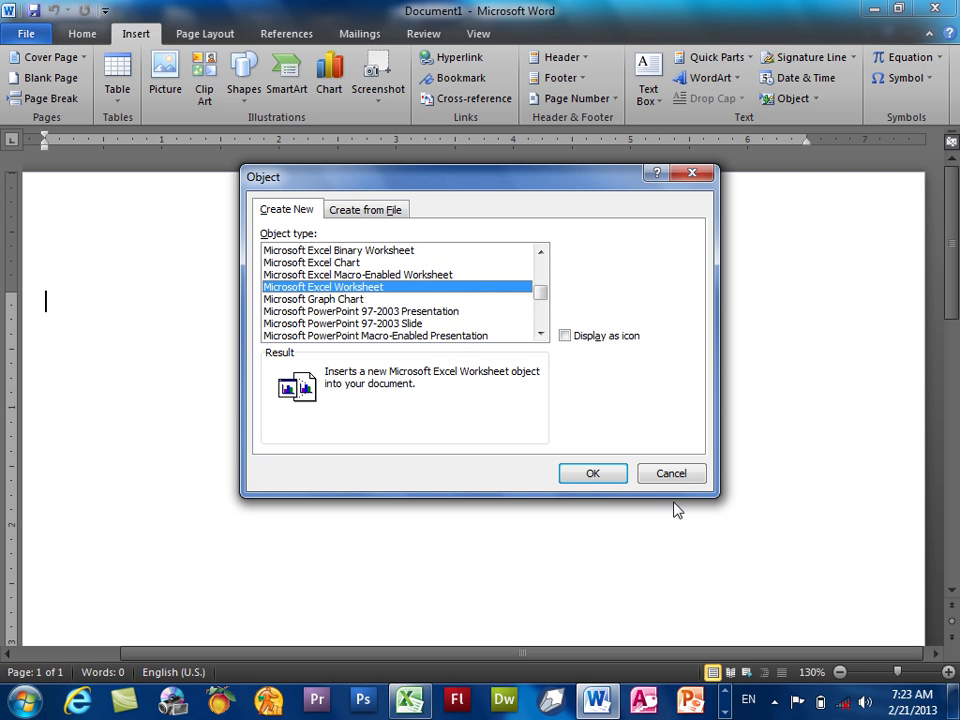
left_click(671, 470)
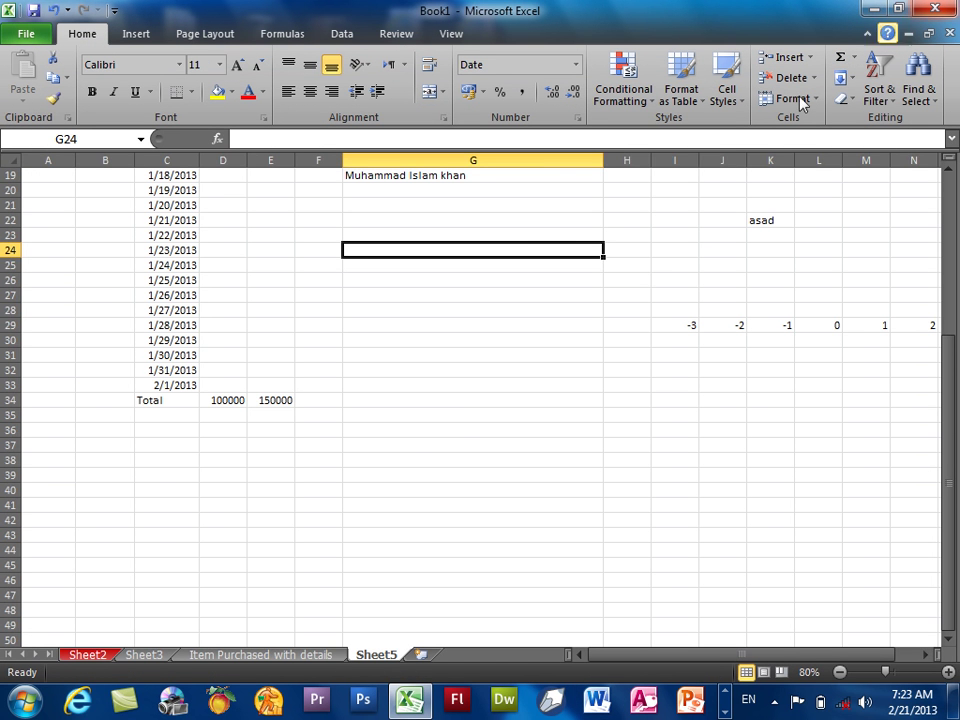
On Sheet5, select H25, scroll to the top, and view the Clear options without clearing anything
left_click(635, 266)
scroll(488, 217, "up", 3)
scroll(488, 217, "up", 3)
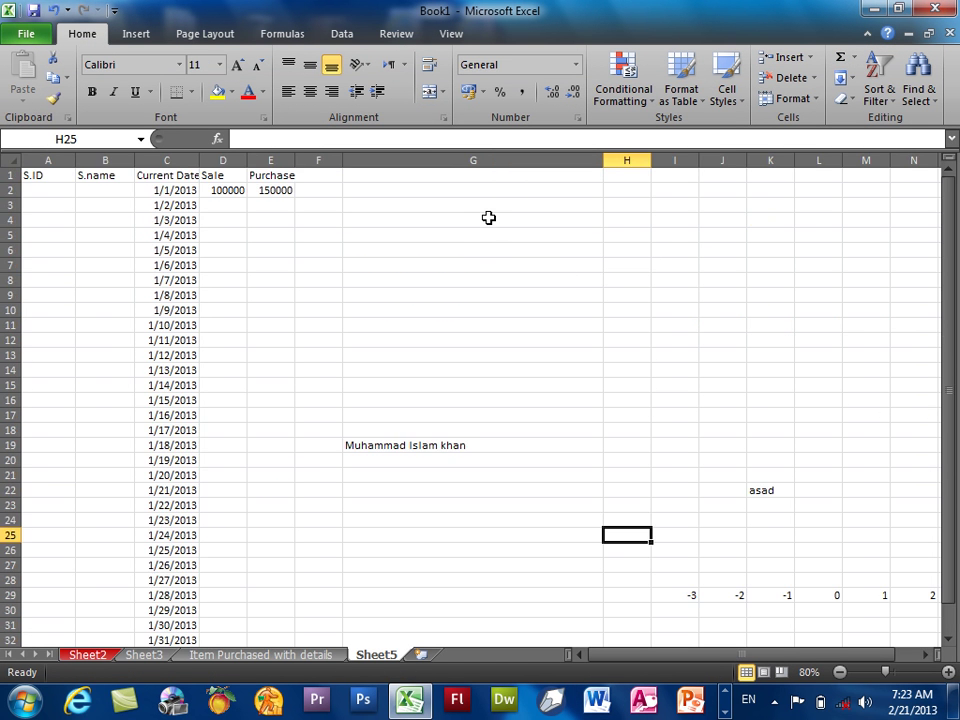
left_click(850, 100)
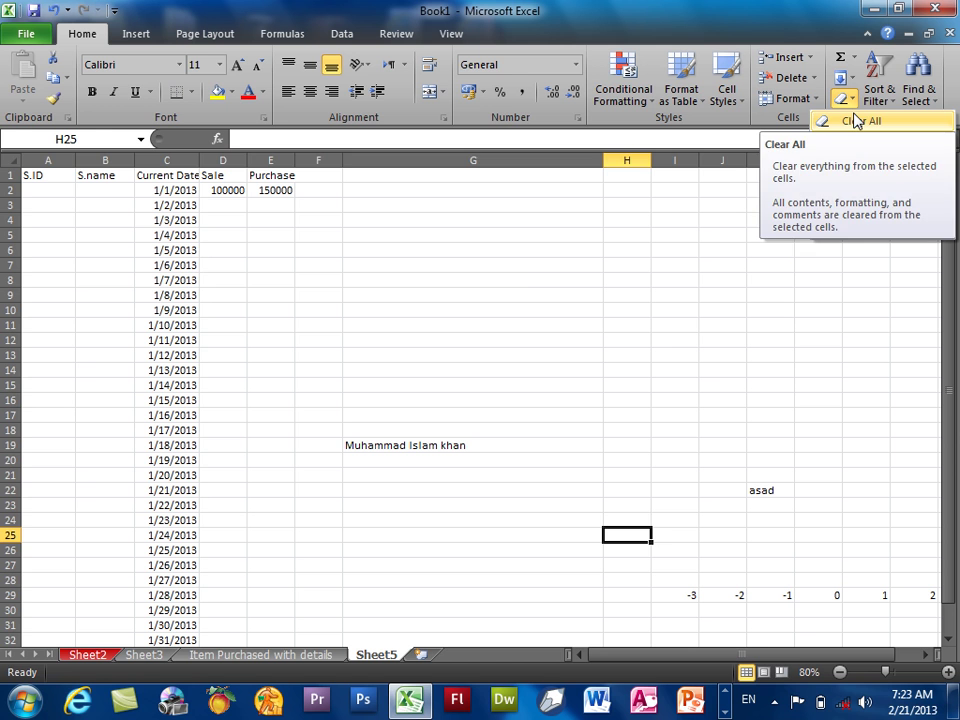
left_click(563, 252)
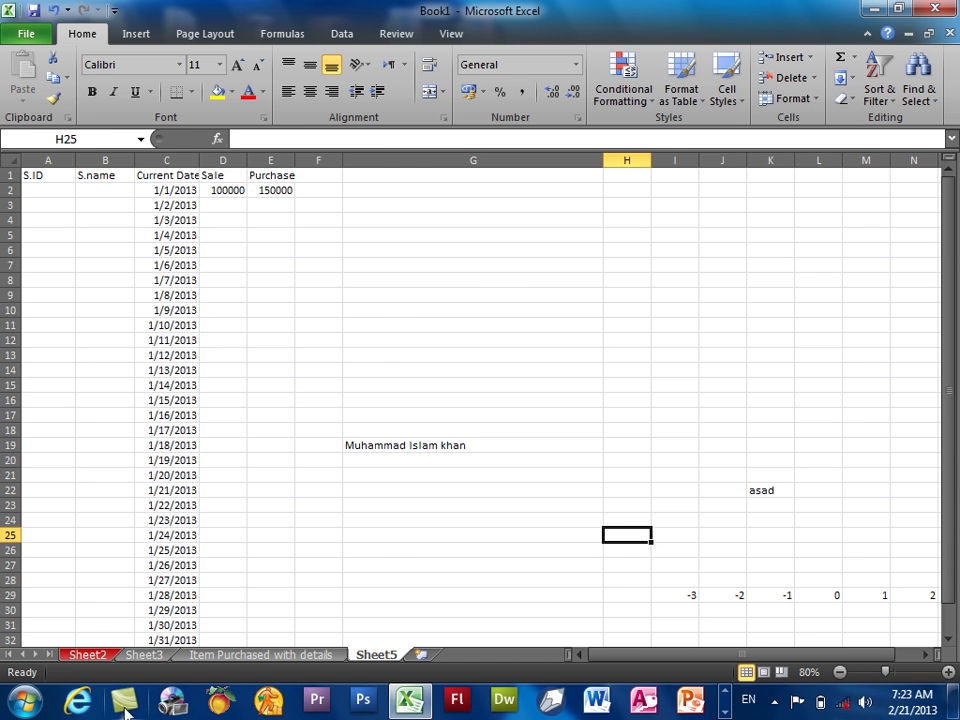
Move through Sheet2 and Sheet3 to the 'Item Purchased with details' sheet
left_click(87, 655)
left_click(132, 655)
left_click(220, 655)
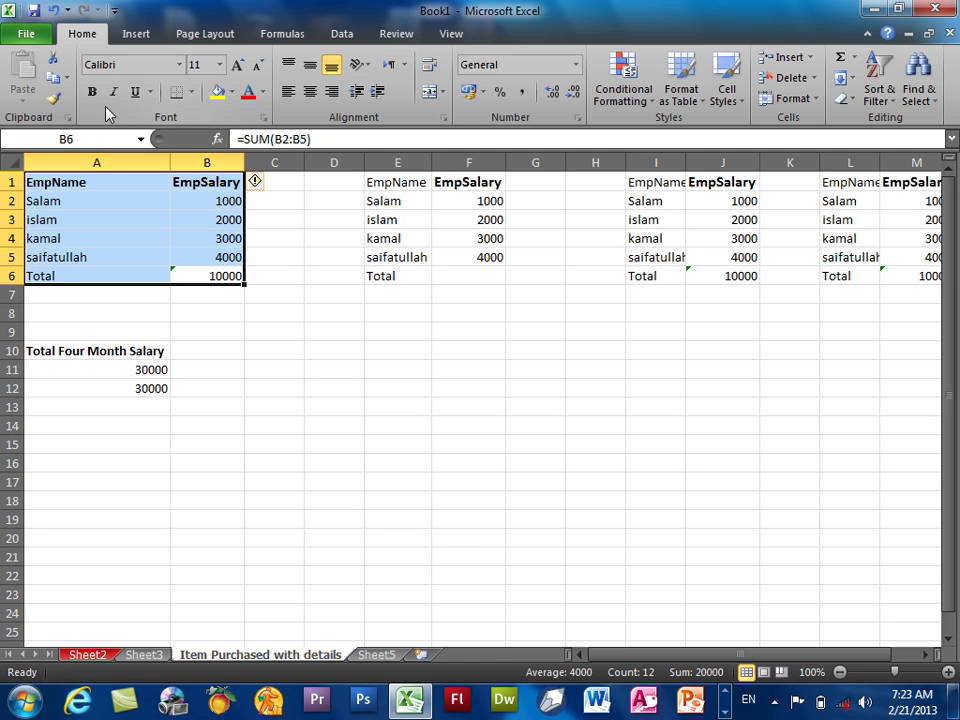
Give the salary table red text and All Borders
left_click(250, 93)
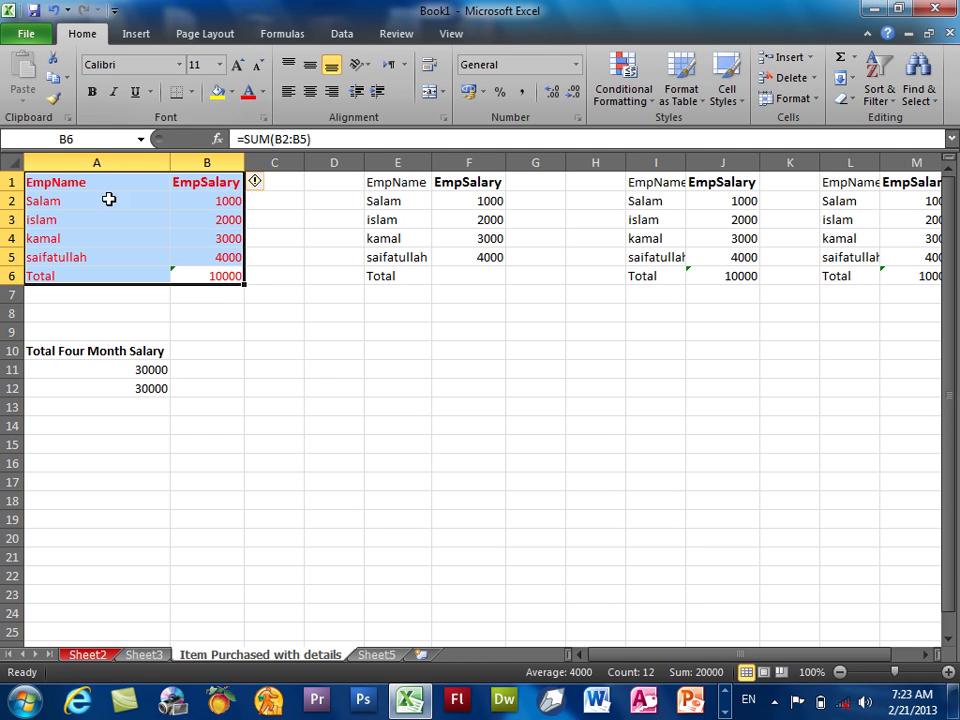
left_click(194, 92)
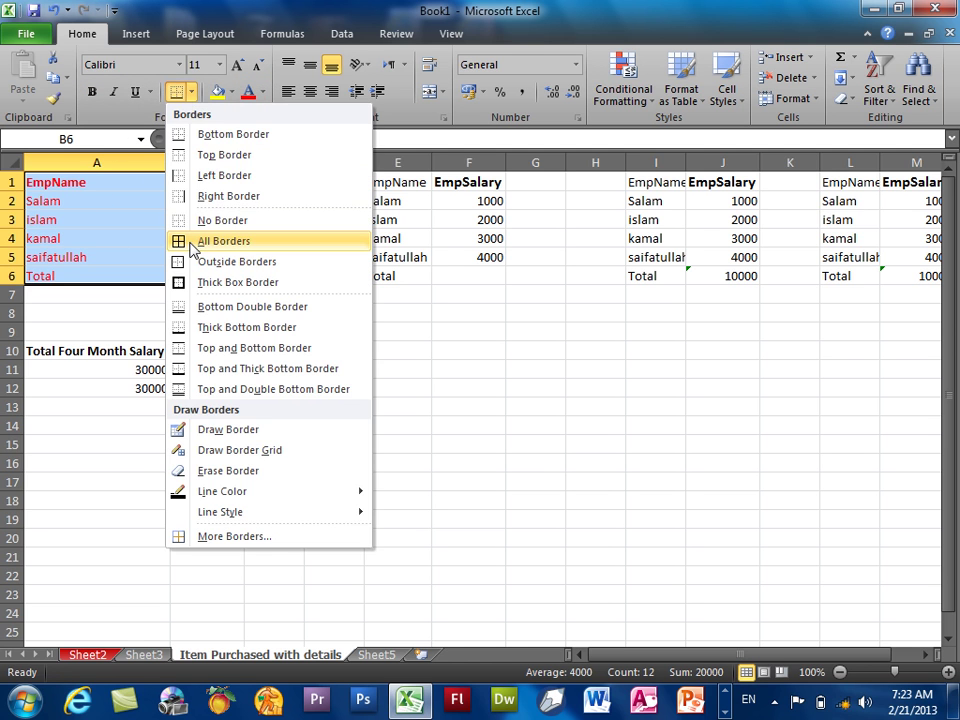
left_click(193, 248)
Add a comment reading 'A' to cell A4, then reselect the table A1:B6
left_click(157, 240)
right_click(160, 240)
left_click(200, 467)
type("A")
left_click(311, 403)
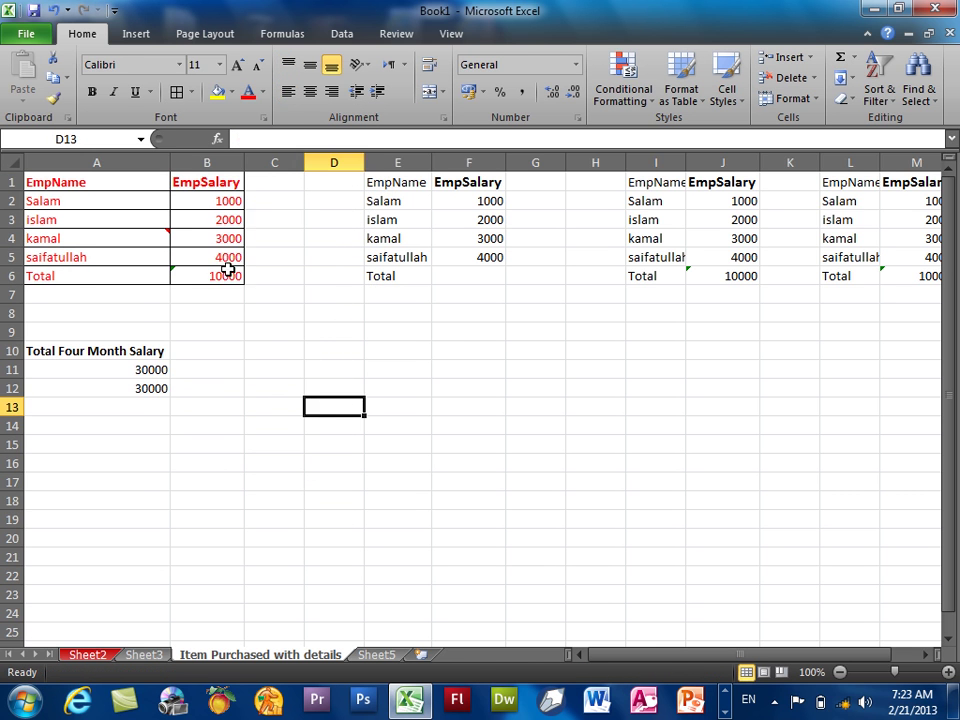
left_click_drag(225, 268, 85, 185)
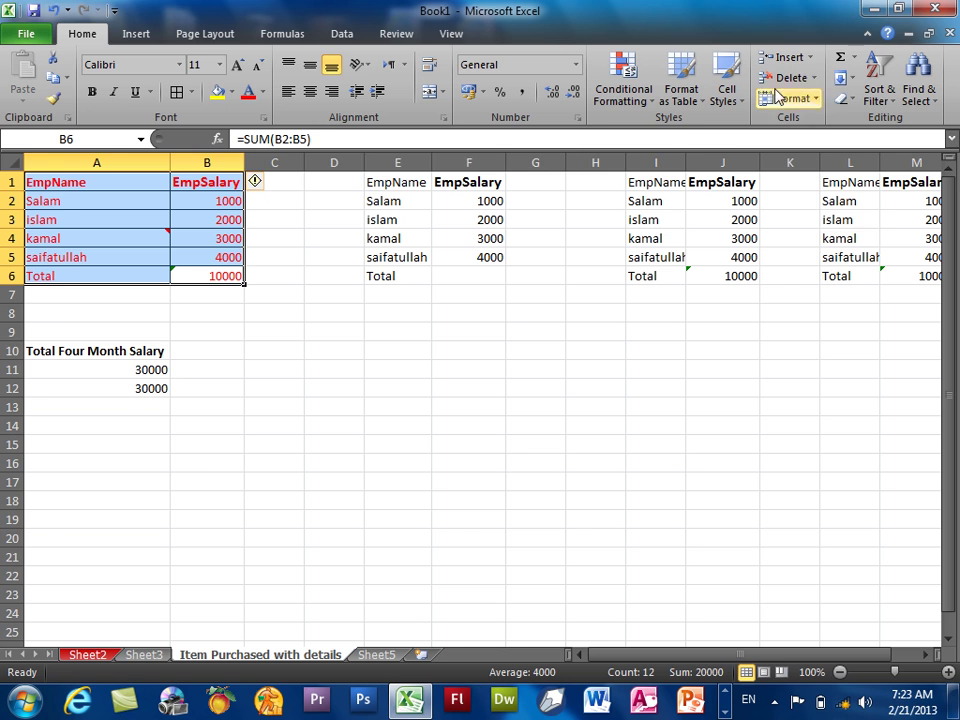
left_click(847, 102)
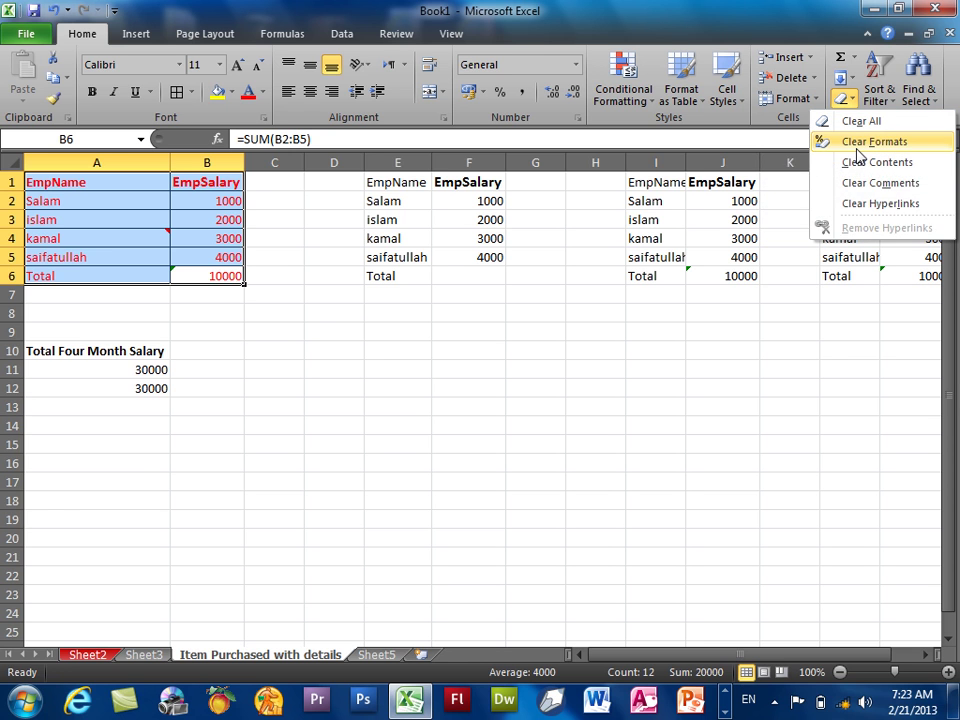
left_click(857, 148)
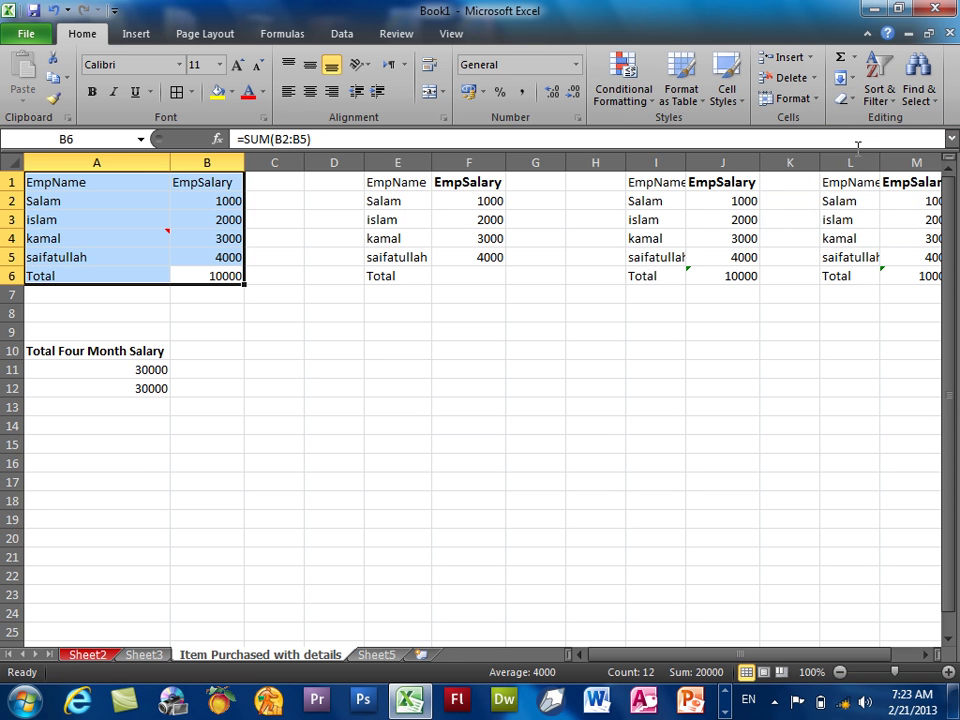
left_click(54, 10)
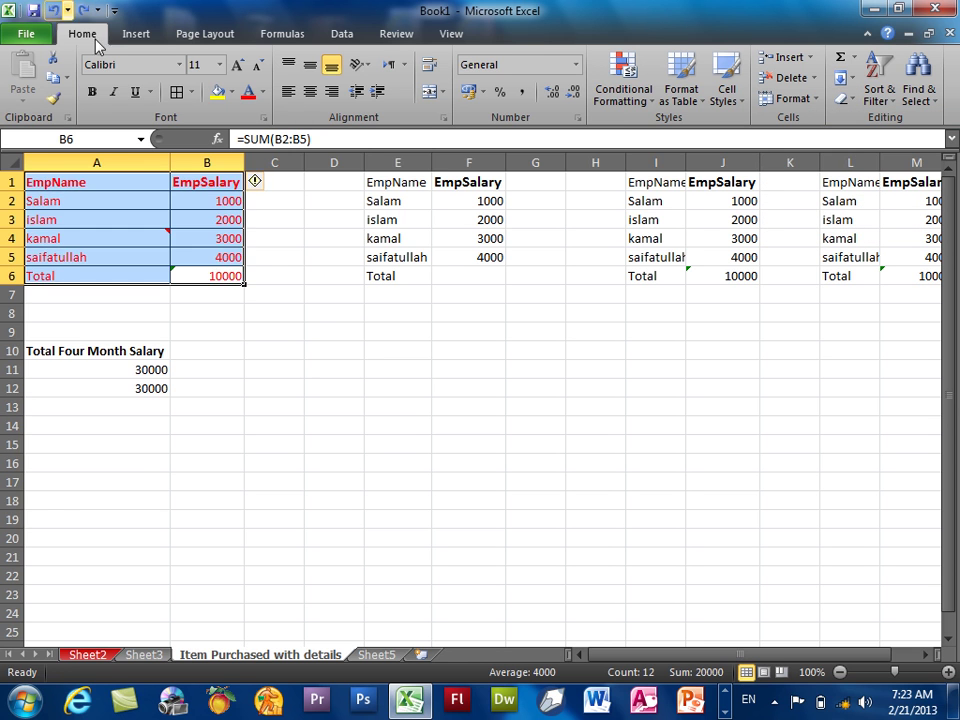
left_click(845, 99)
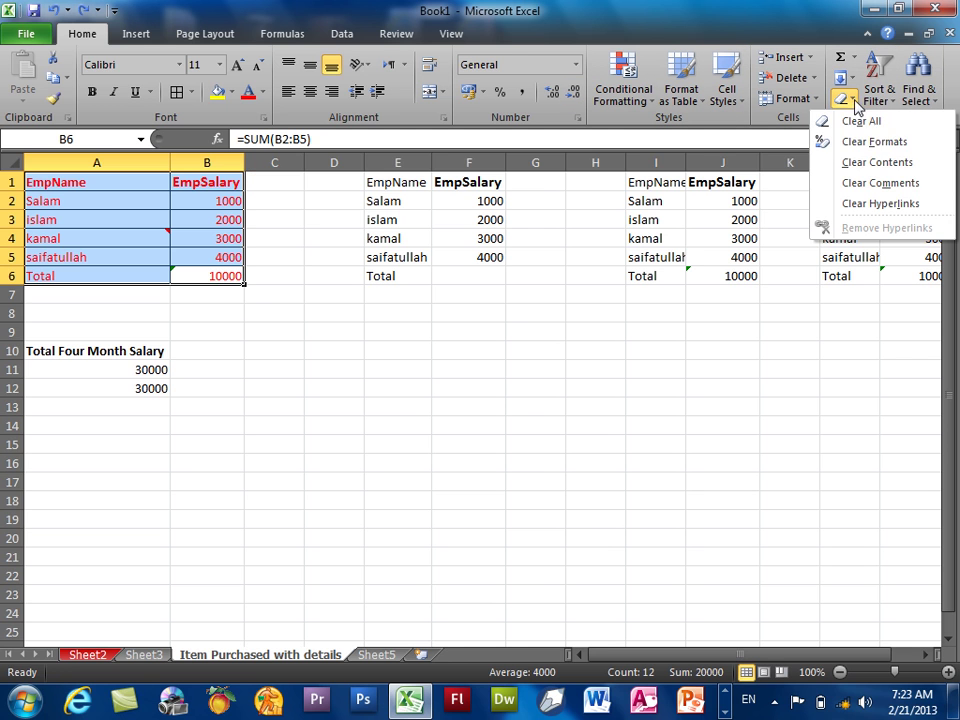
left_click(855, 164)
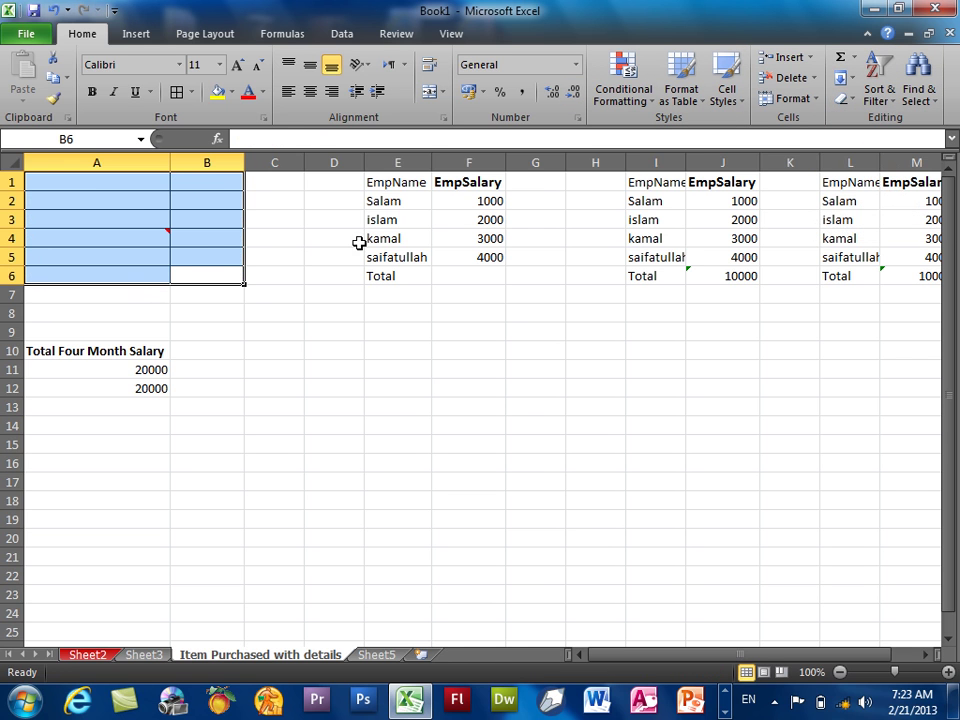
left_click(54, 10)
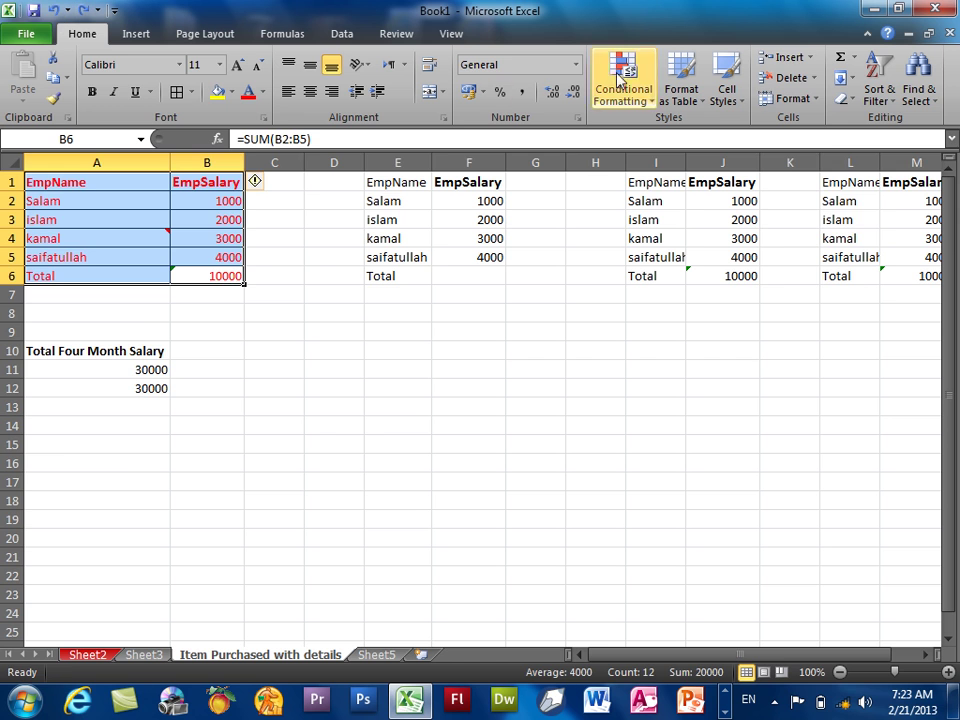
left_click(843, 99)
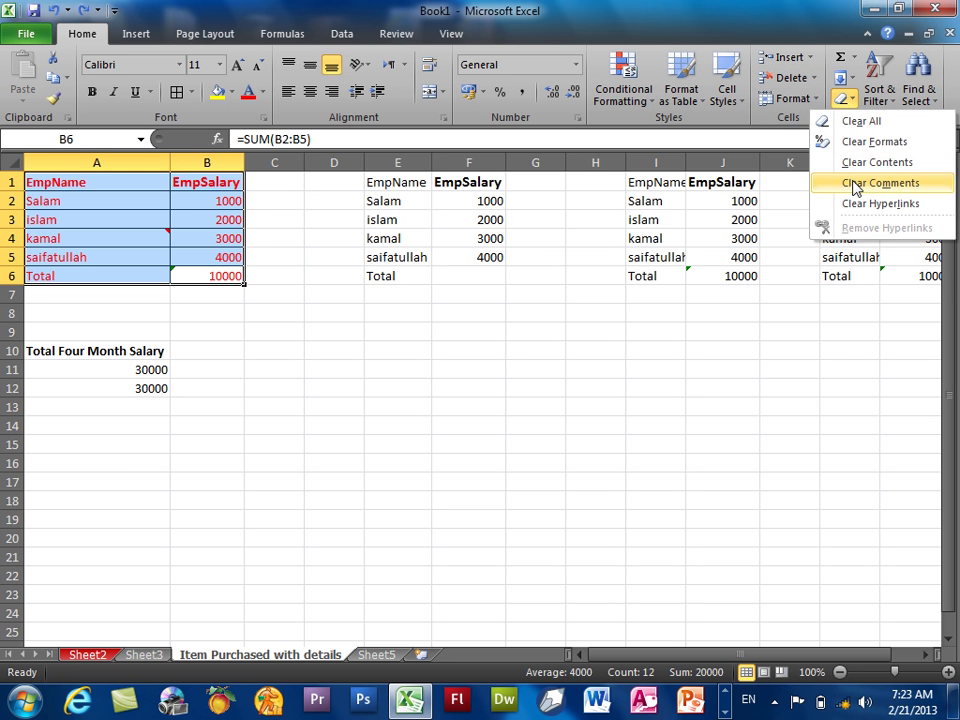
left_click(880, 203)
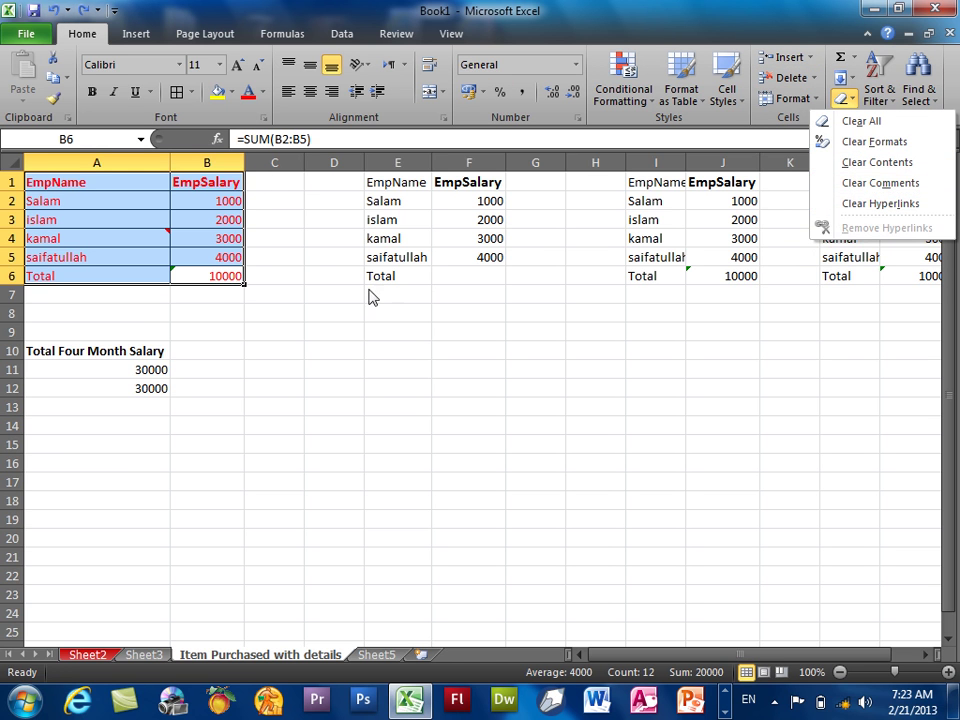
Hyperlink the 2000 salary in B3 to file 1 in Documents, then select A1:B6
left_click(233, 236)
right_click(230, 219)
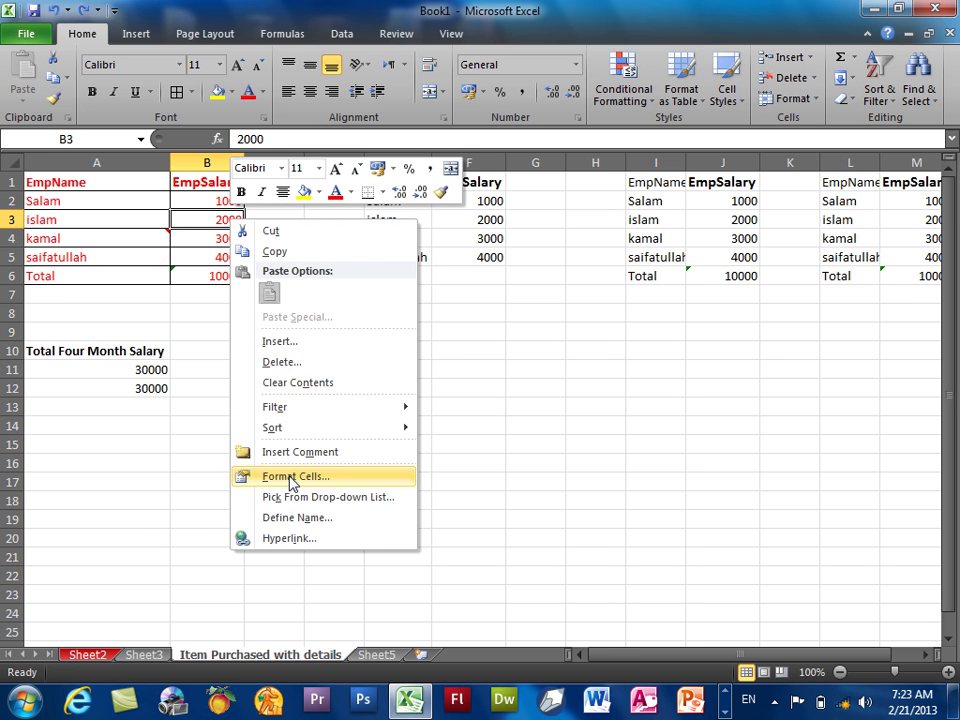
left_click(290, 538)
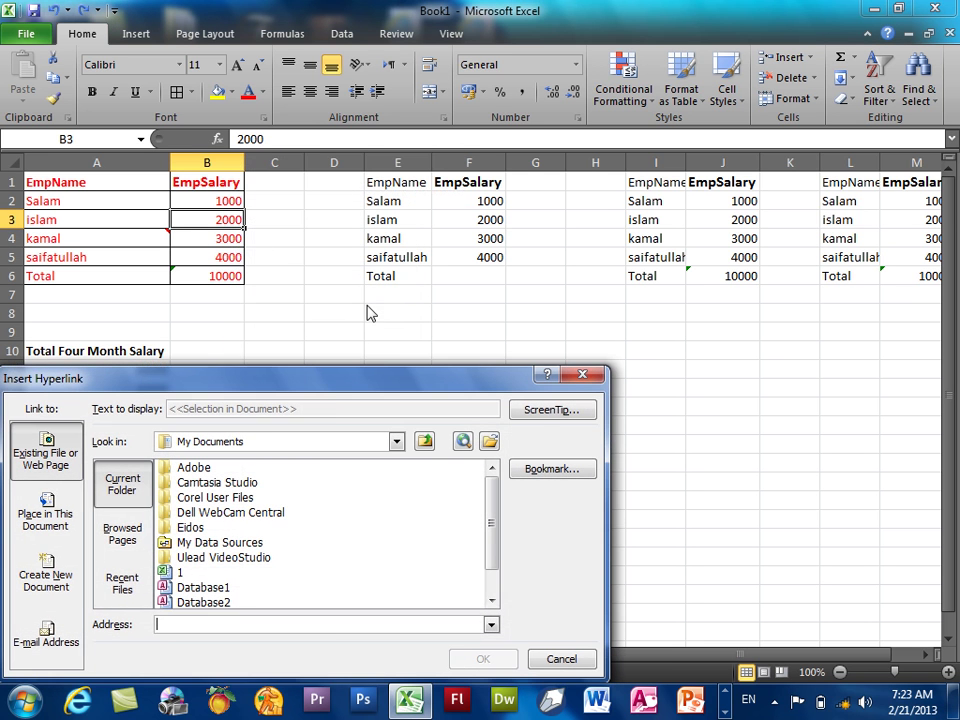
double_click(185, 572)
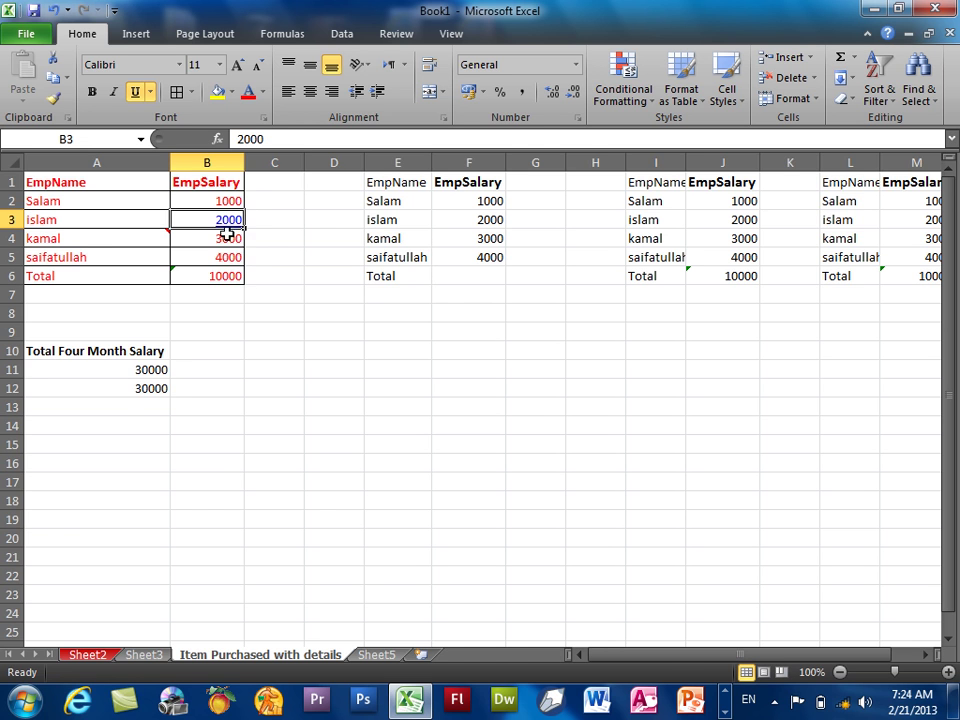
left_click_drag(231, 268, 96, 185)
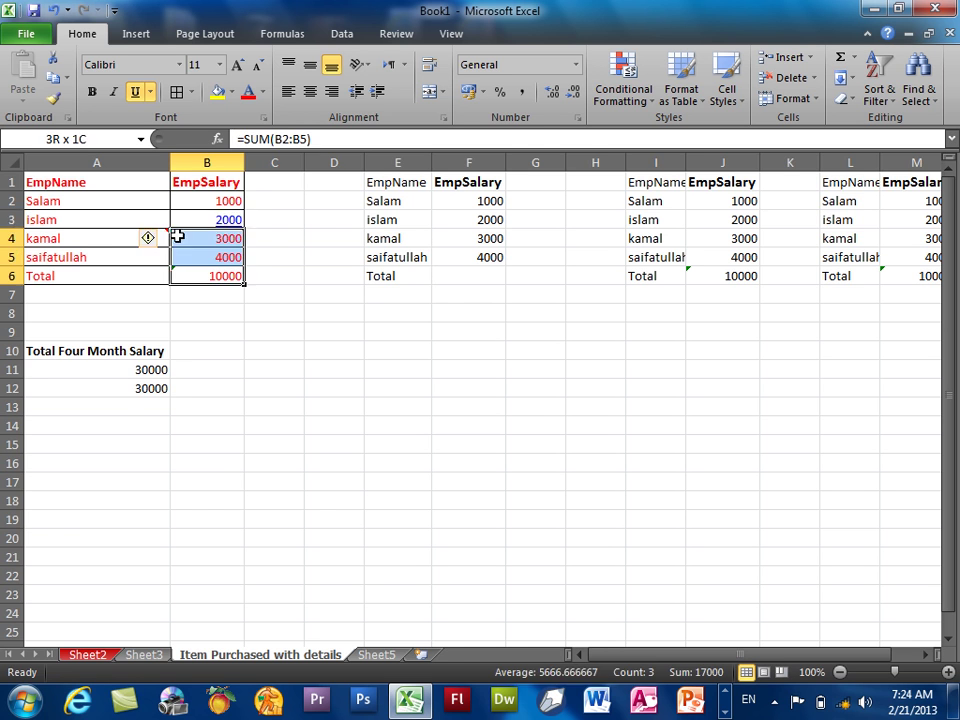
Clear Hyperlinks from the salary table and check that B3 no longer links
left_click(845, 98)
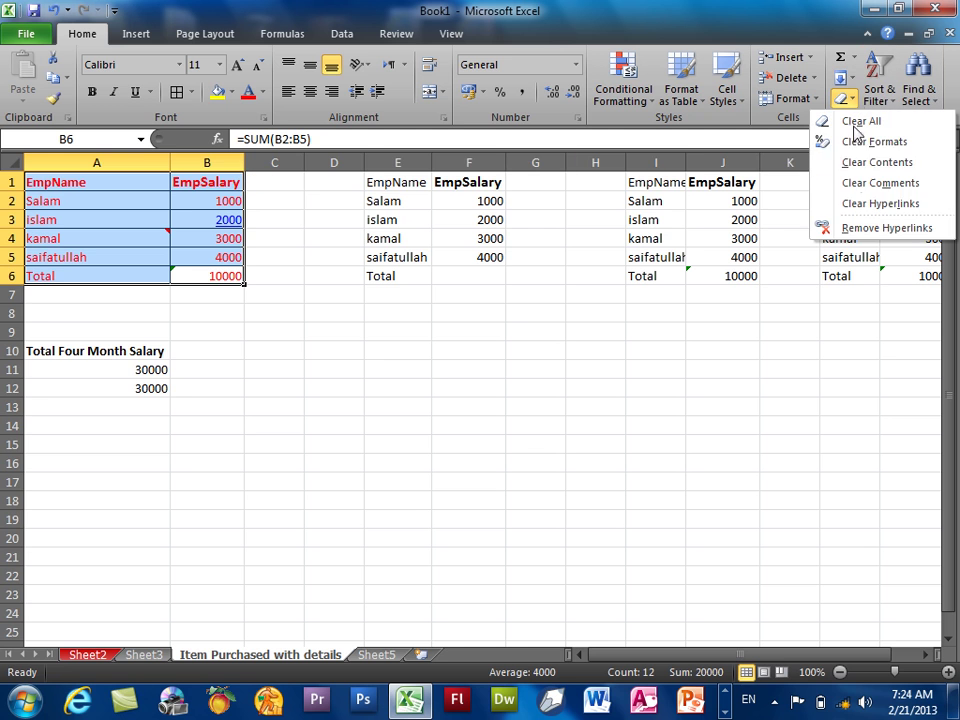
left_click(864, 206)
left_click(340, 235)
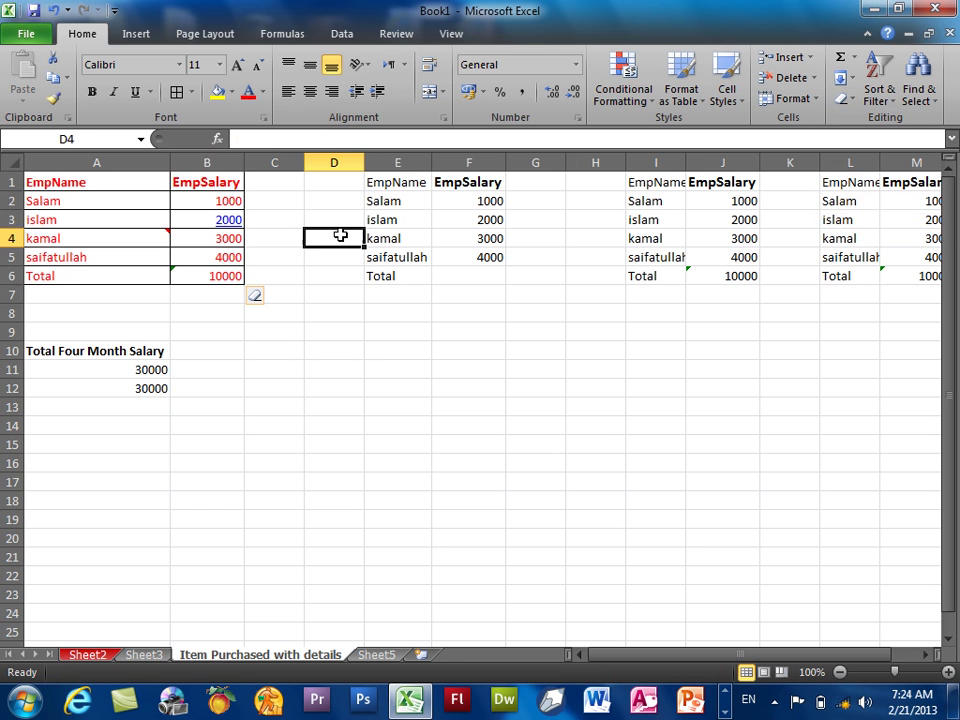
left_click(229, 219)
double_click(229, 219)
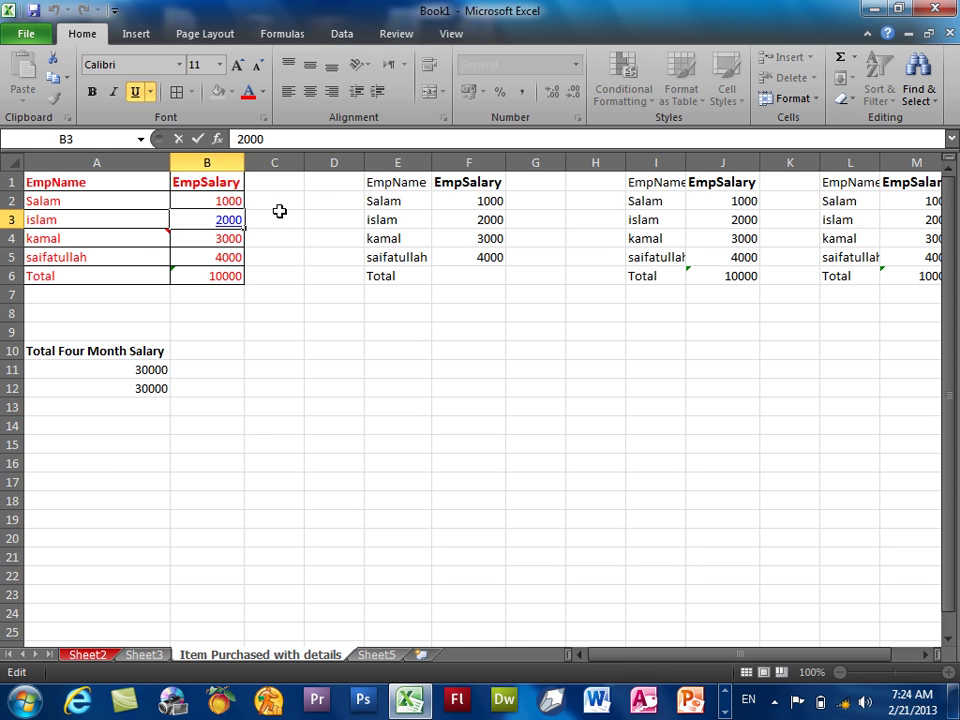
left_click(279, 211)
Reselect the salary table A1:B6 and Clear All to erase contents and formatting
left_click(214, 276)
key("ctrl+a")
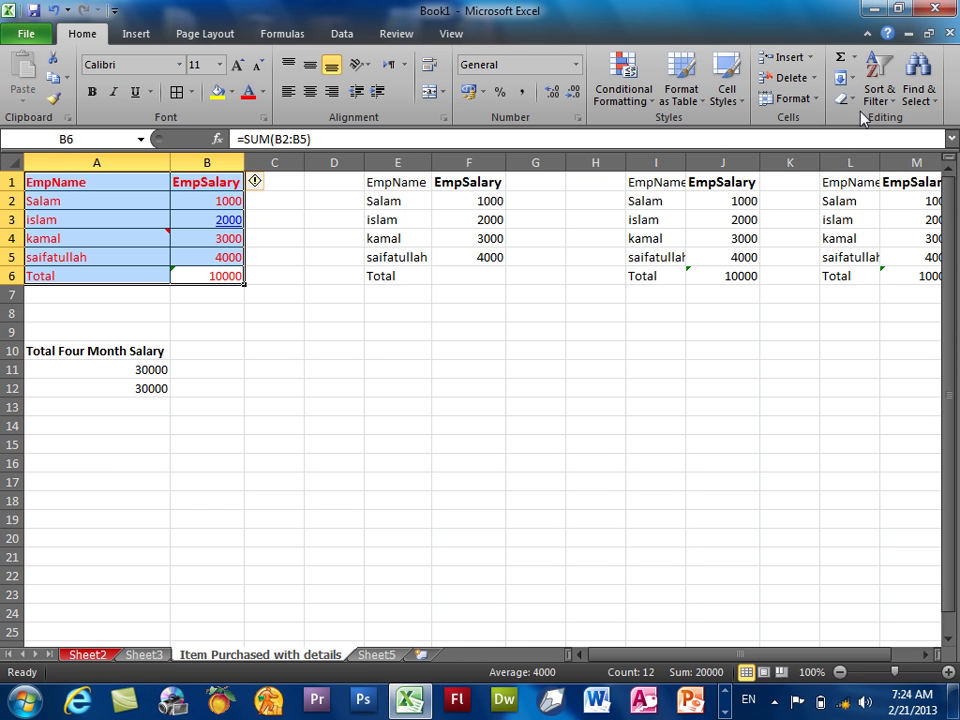
left_click(848, 98)
left_click(862, 120)
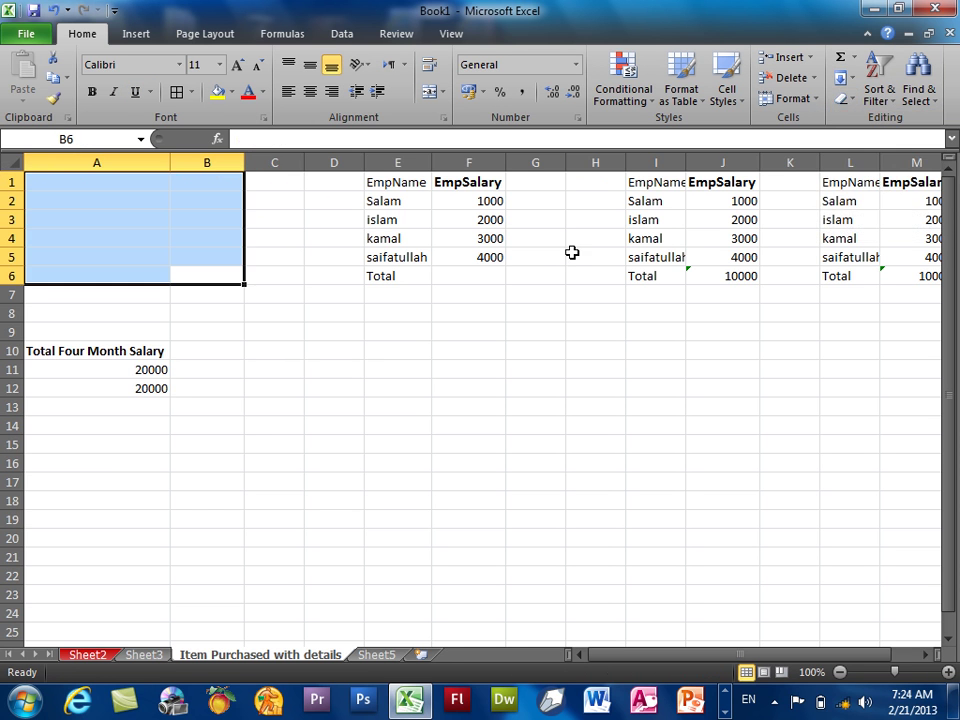